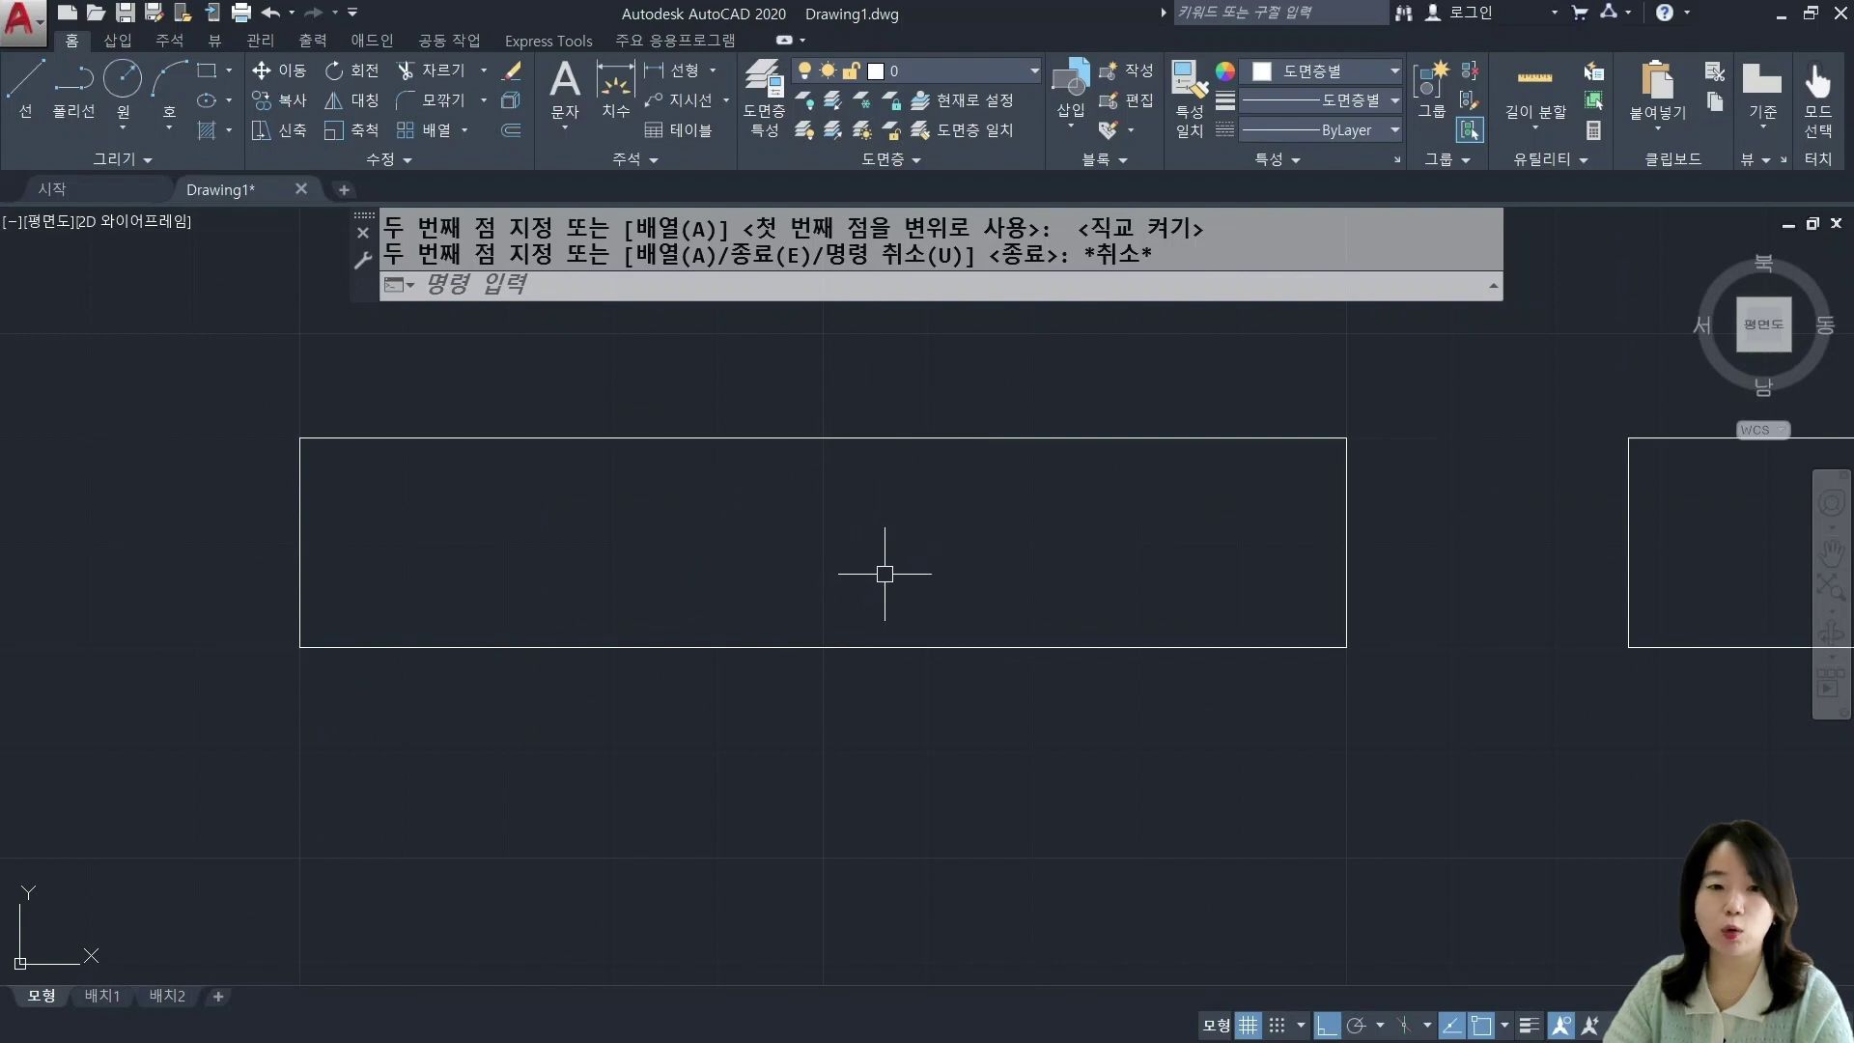
Step: Draw a diagonal line across the left rectangle from its upper-left corner to its lower-right corner
middle_drag(898, 567, 853, 604)
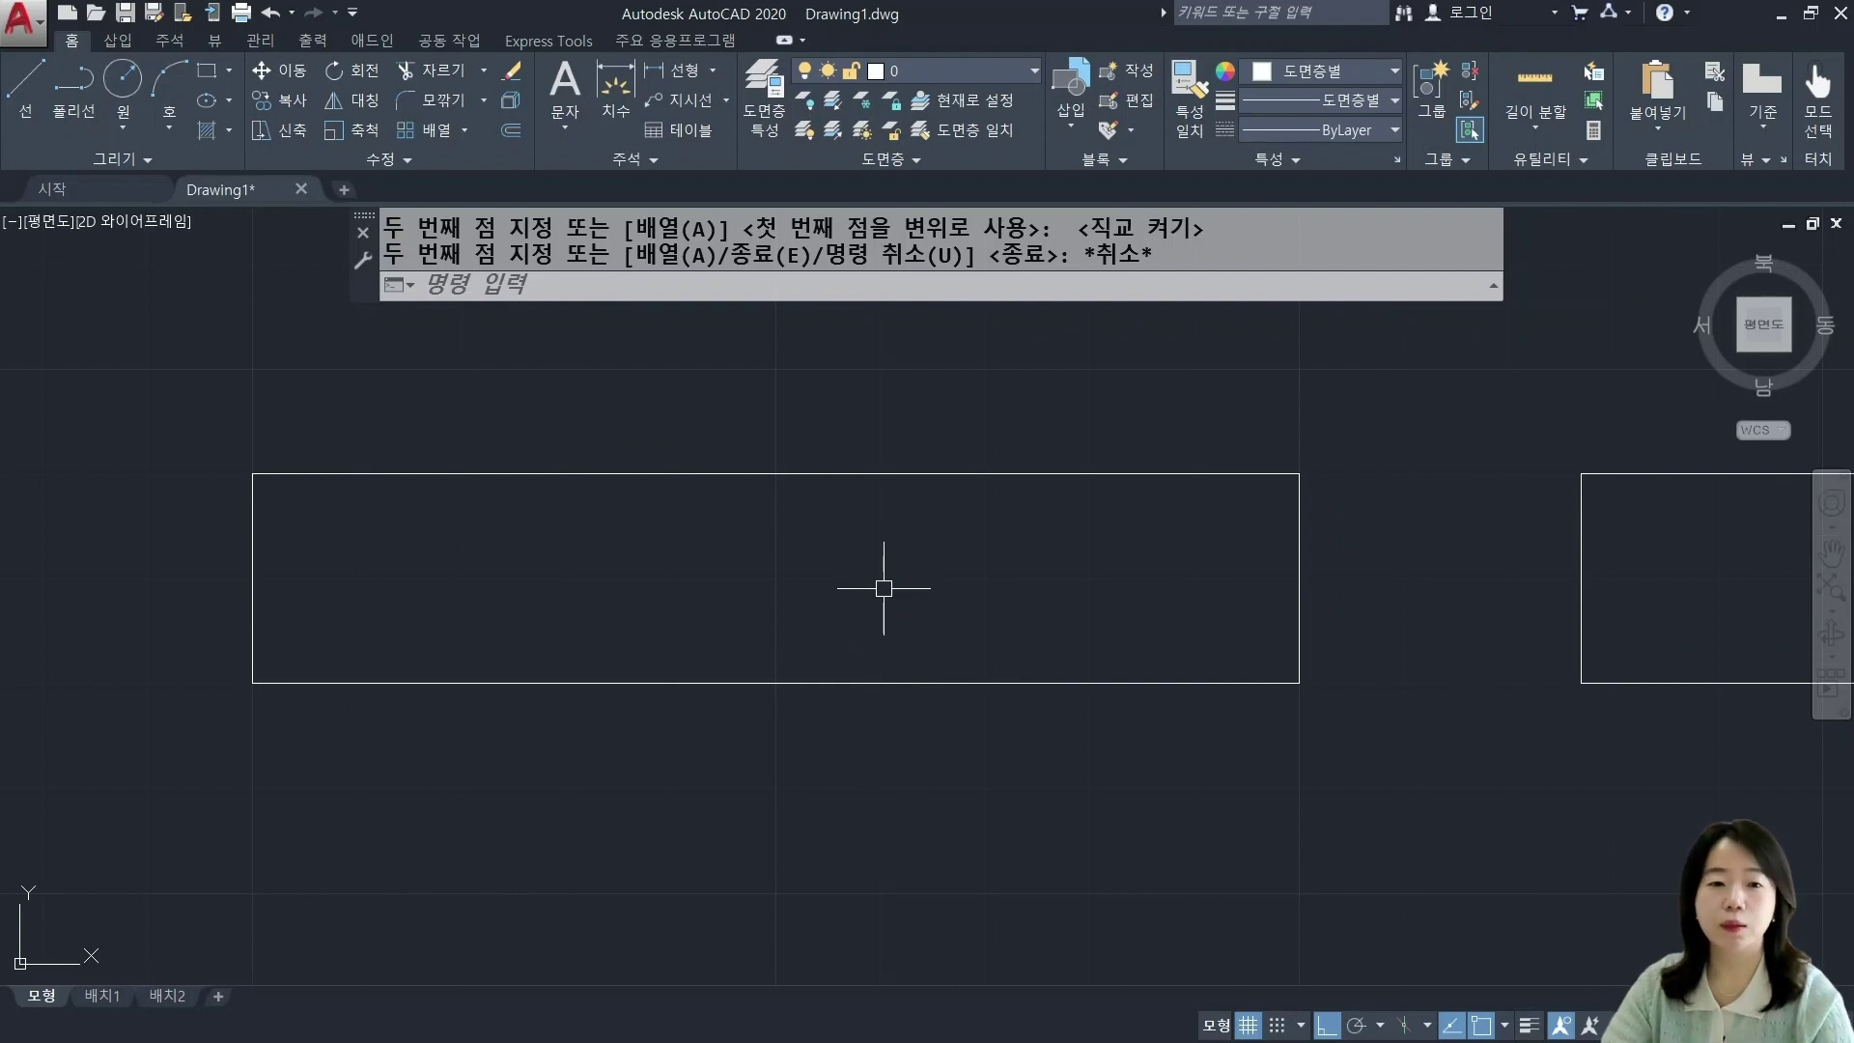
key(Escape)
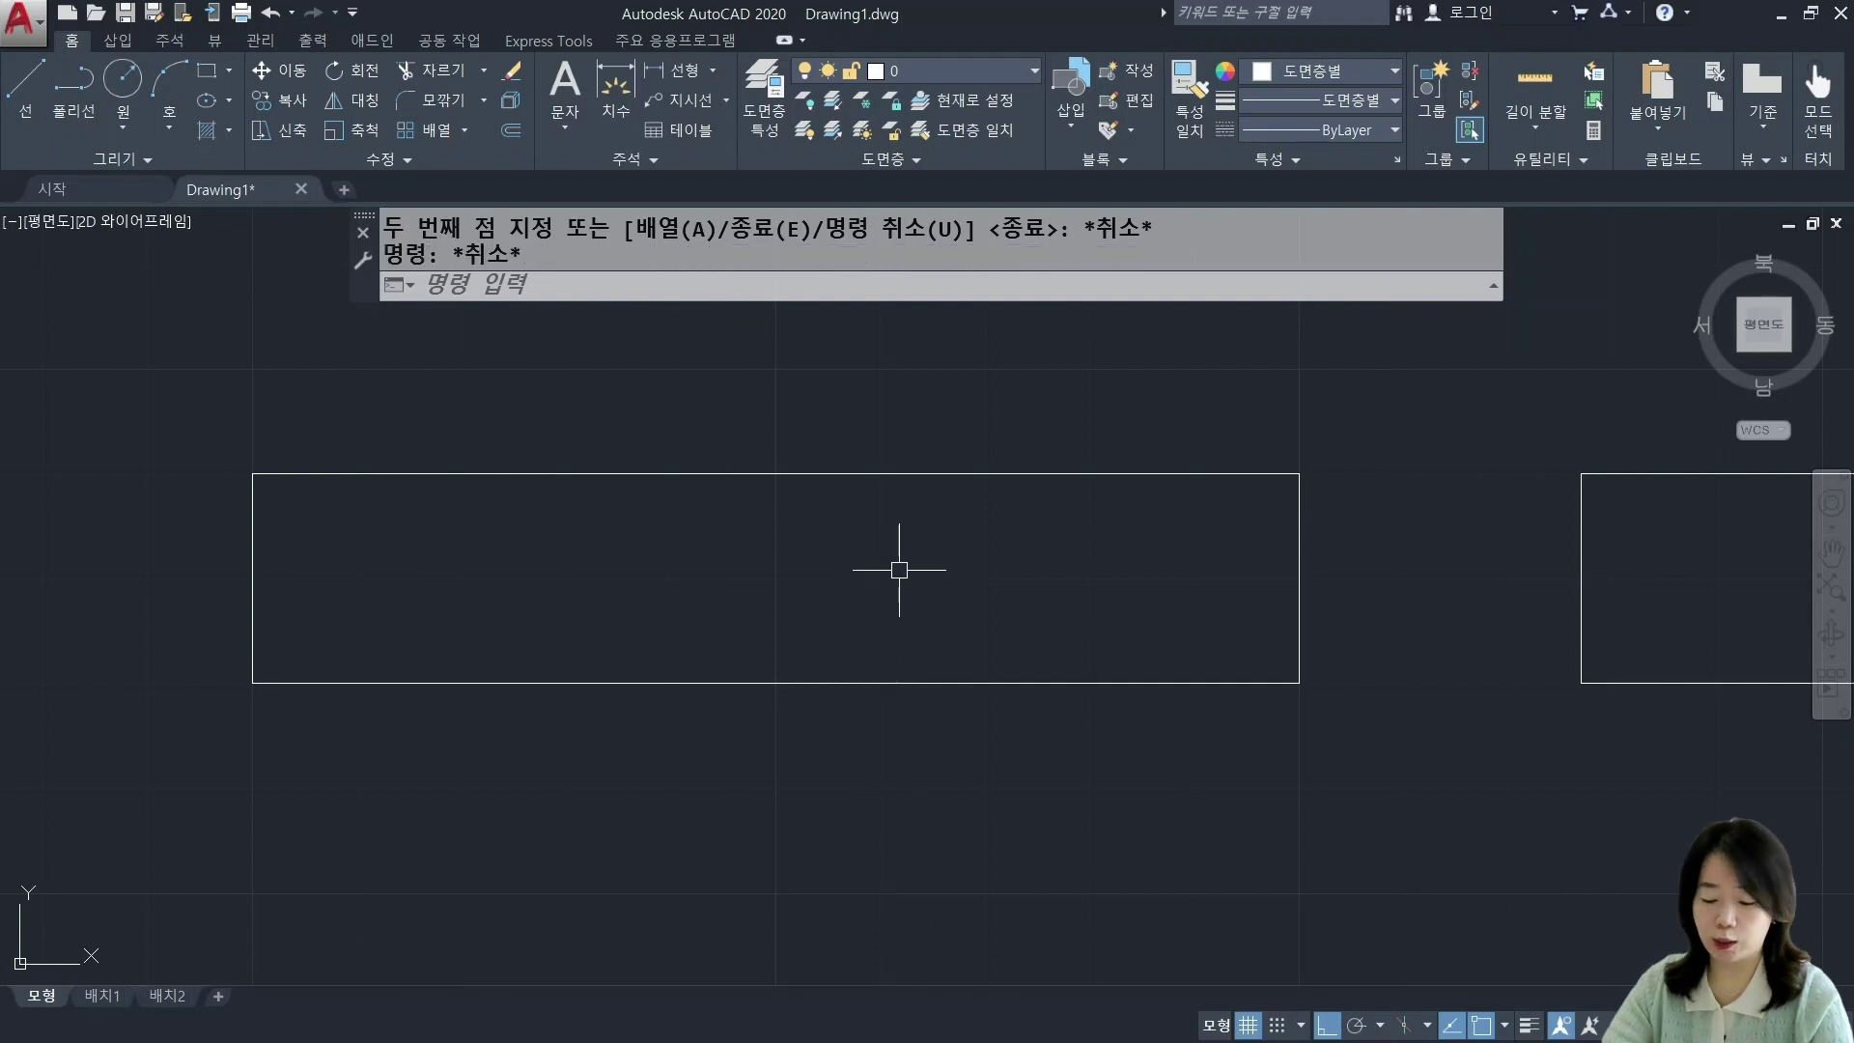
text(l)
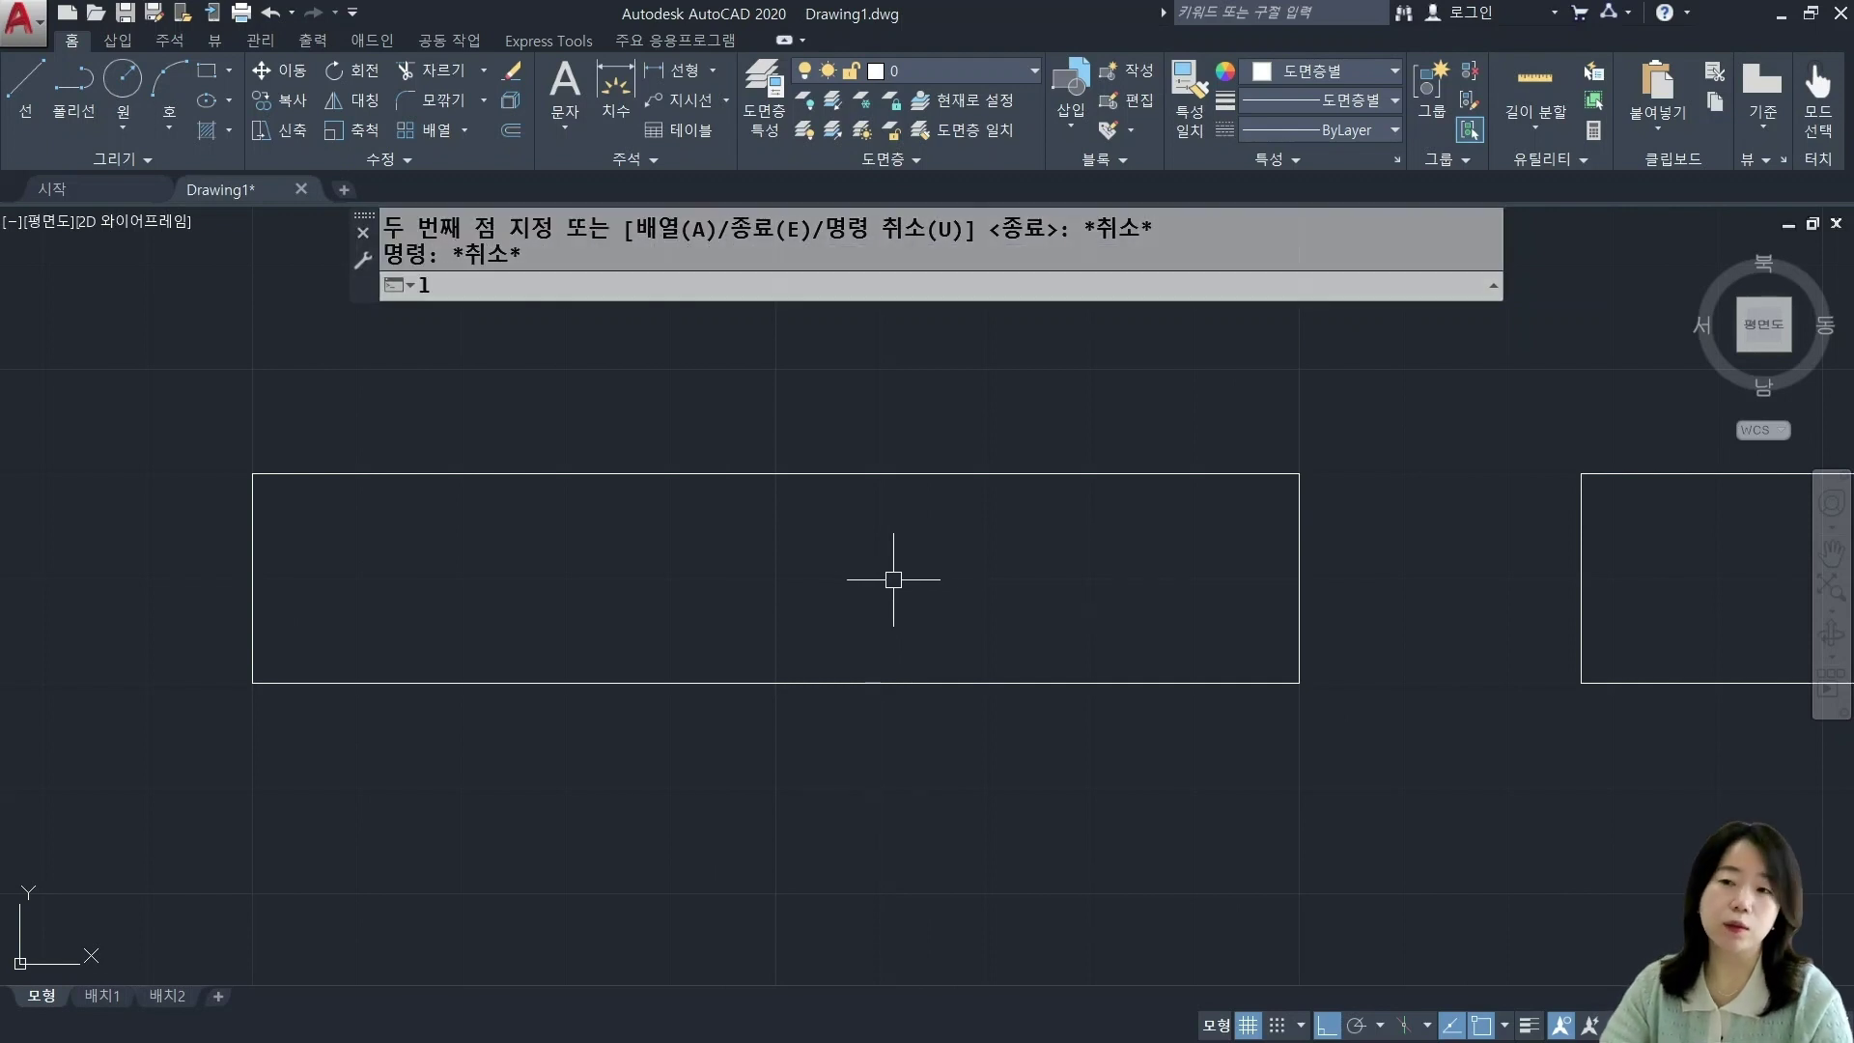
key(Return)
click(253, 473)
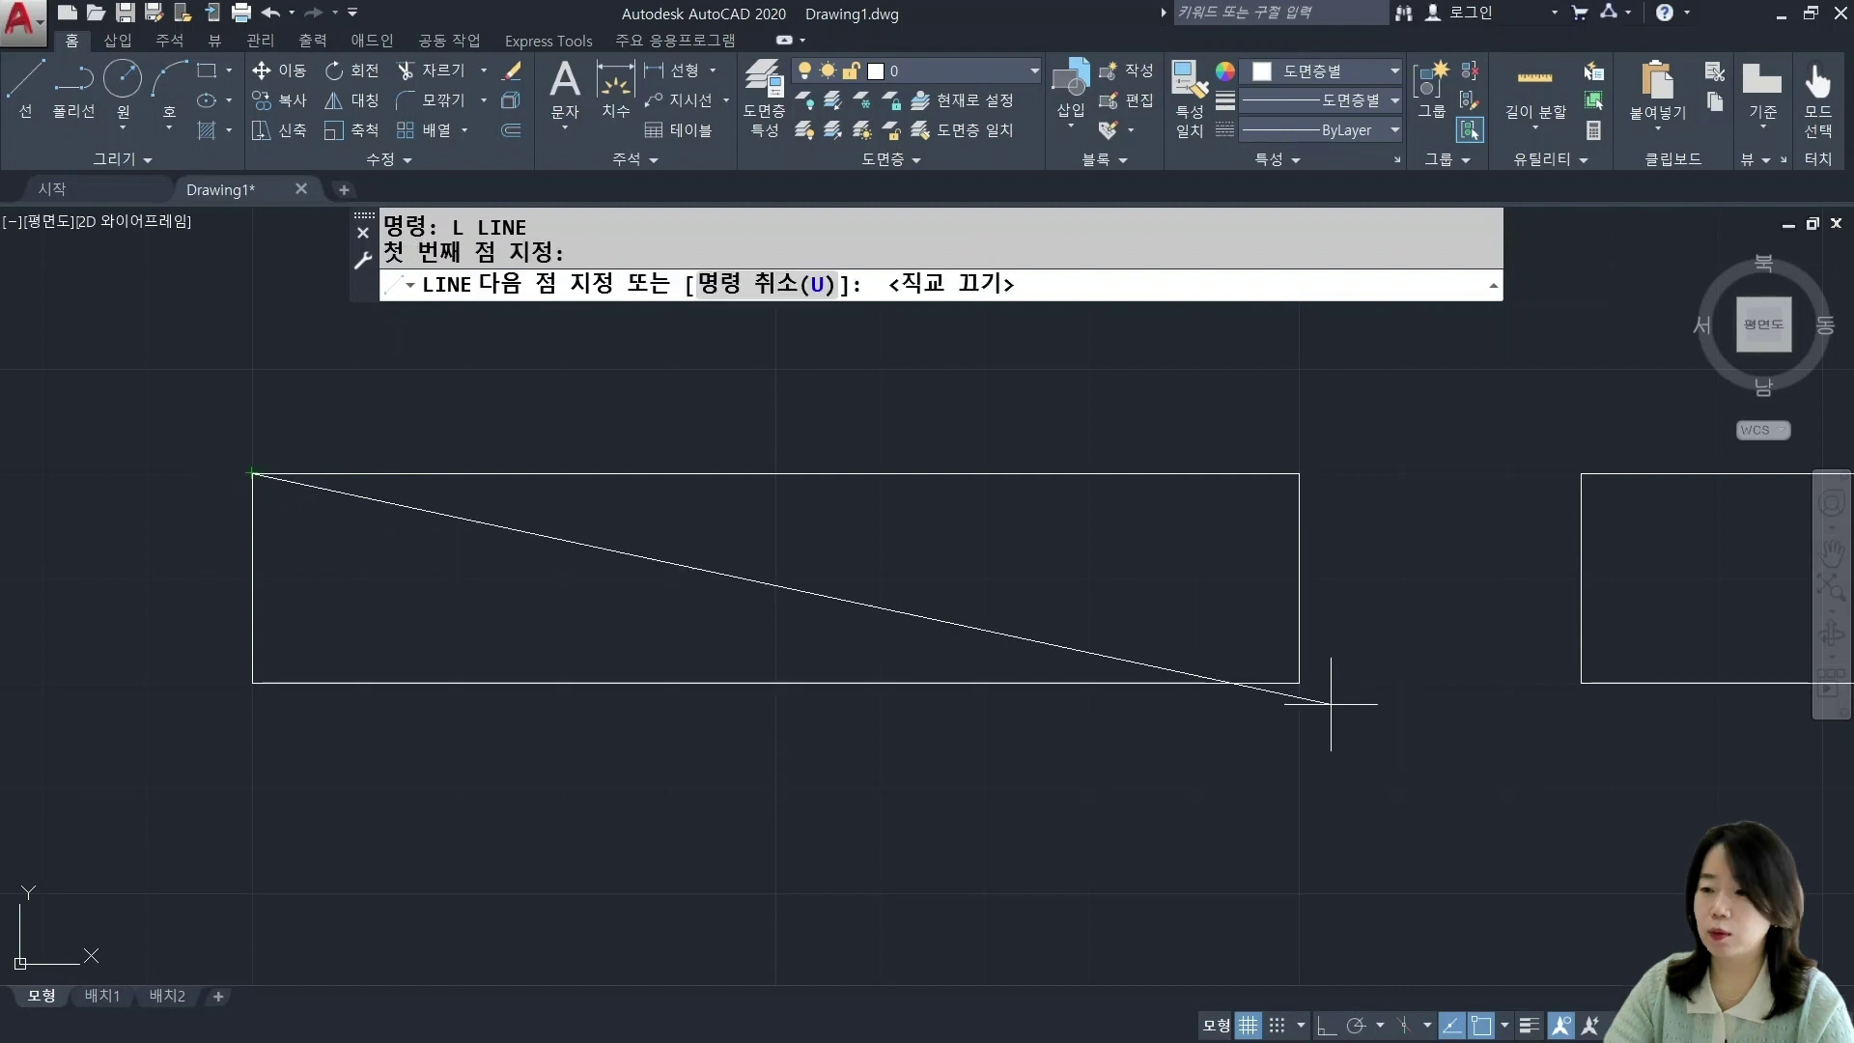
click(1299, 683)
key(Return)
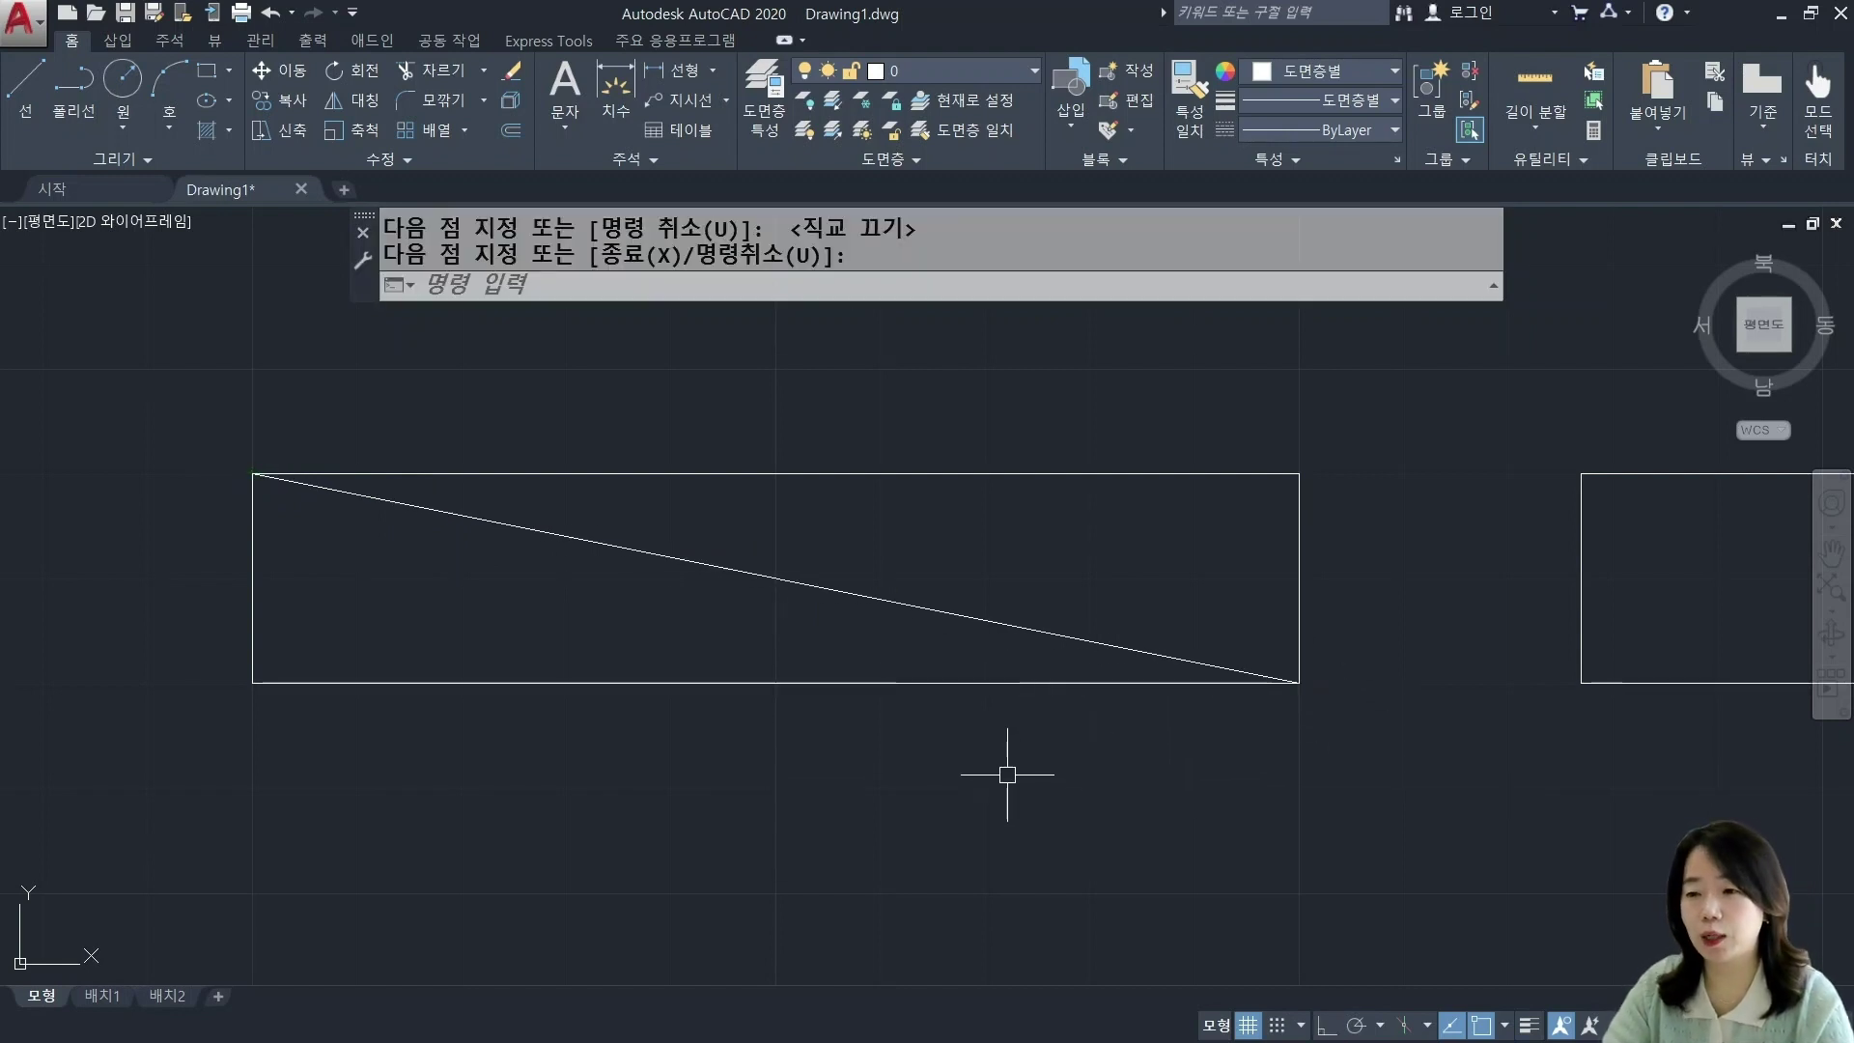
Step: Start a single-line text with Middle Center (MC) justification, anchored at the midpoint of the left rectangle's diagonal
text(d)
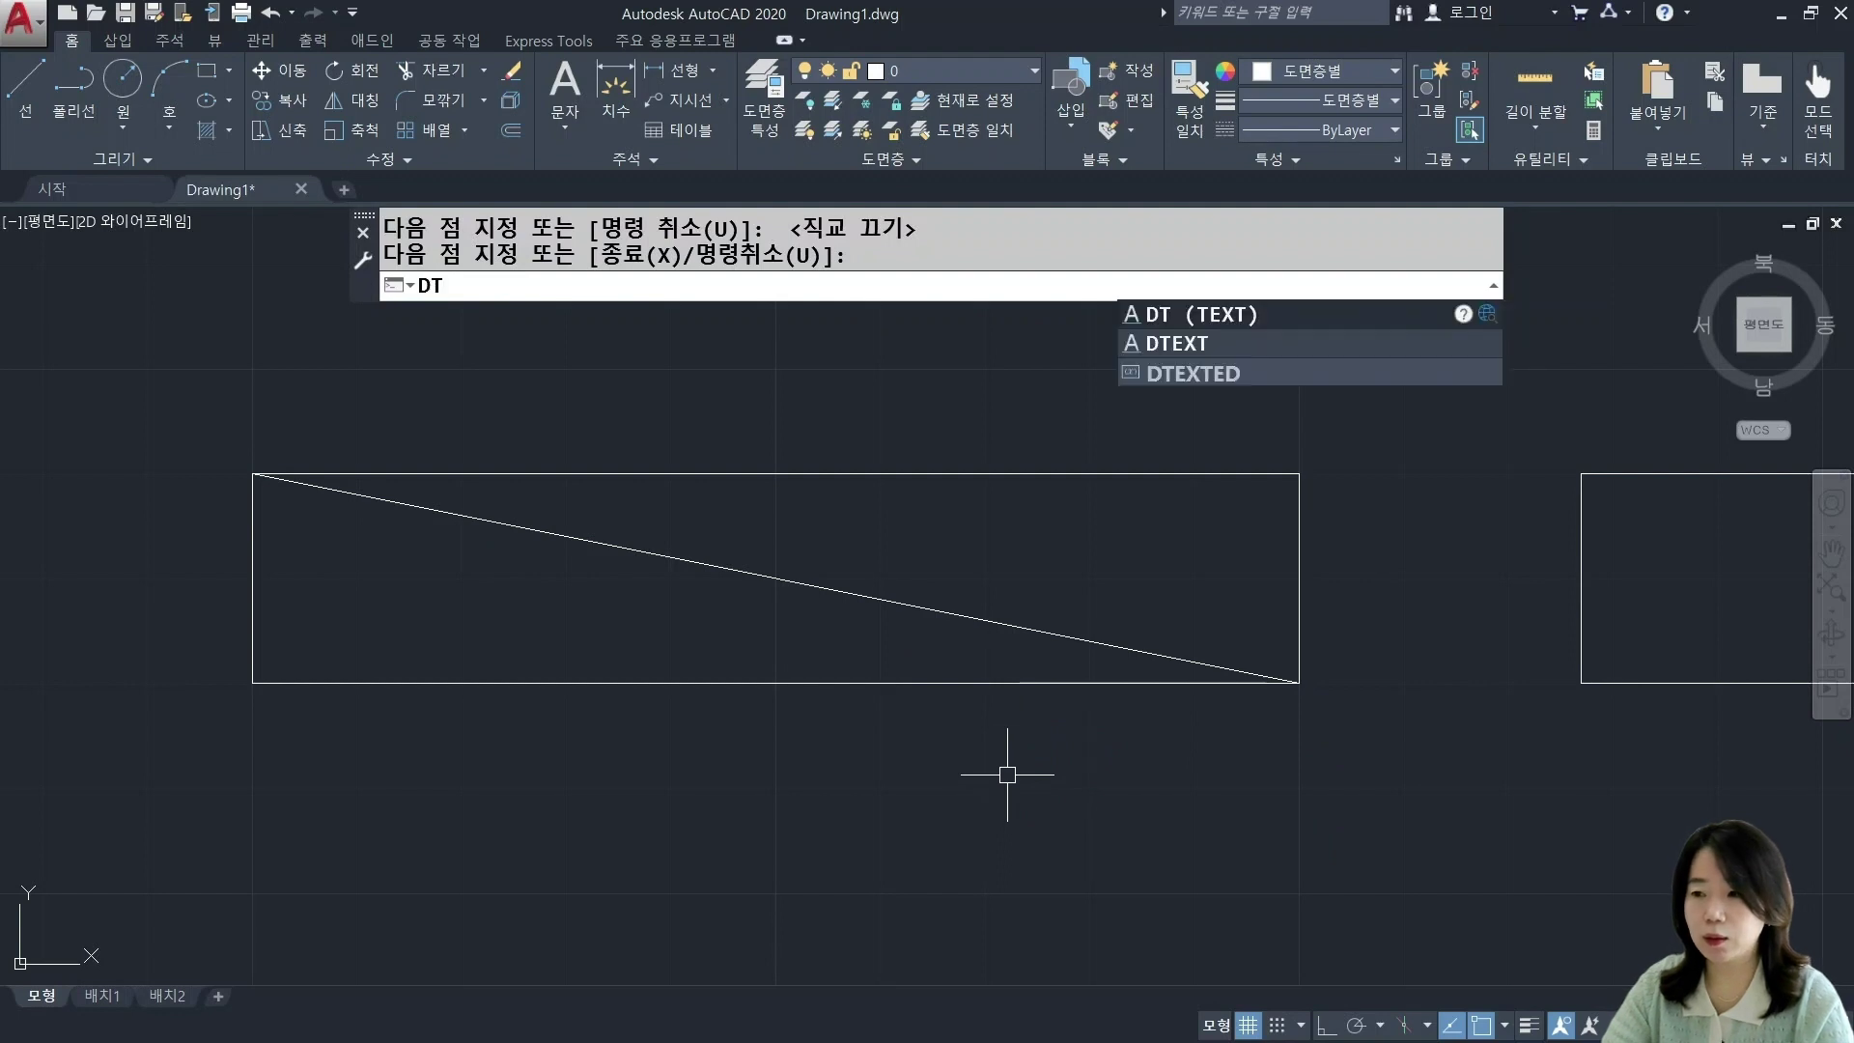
key(Return)
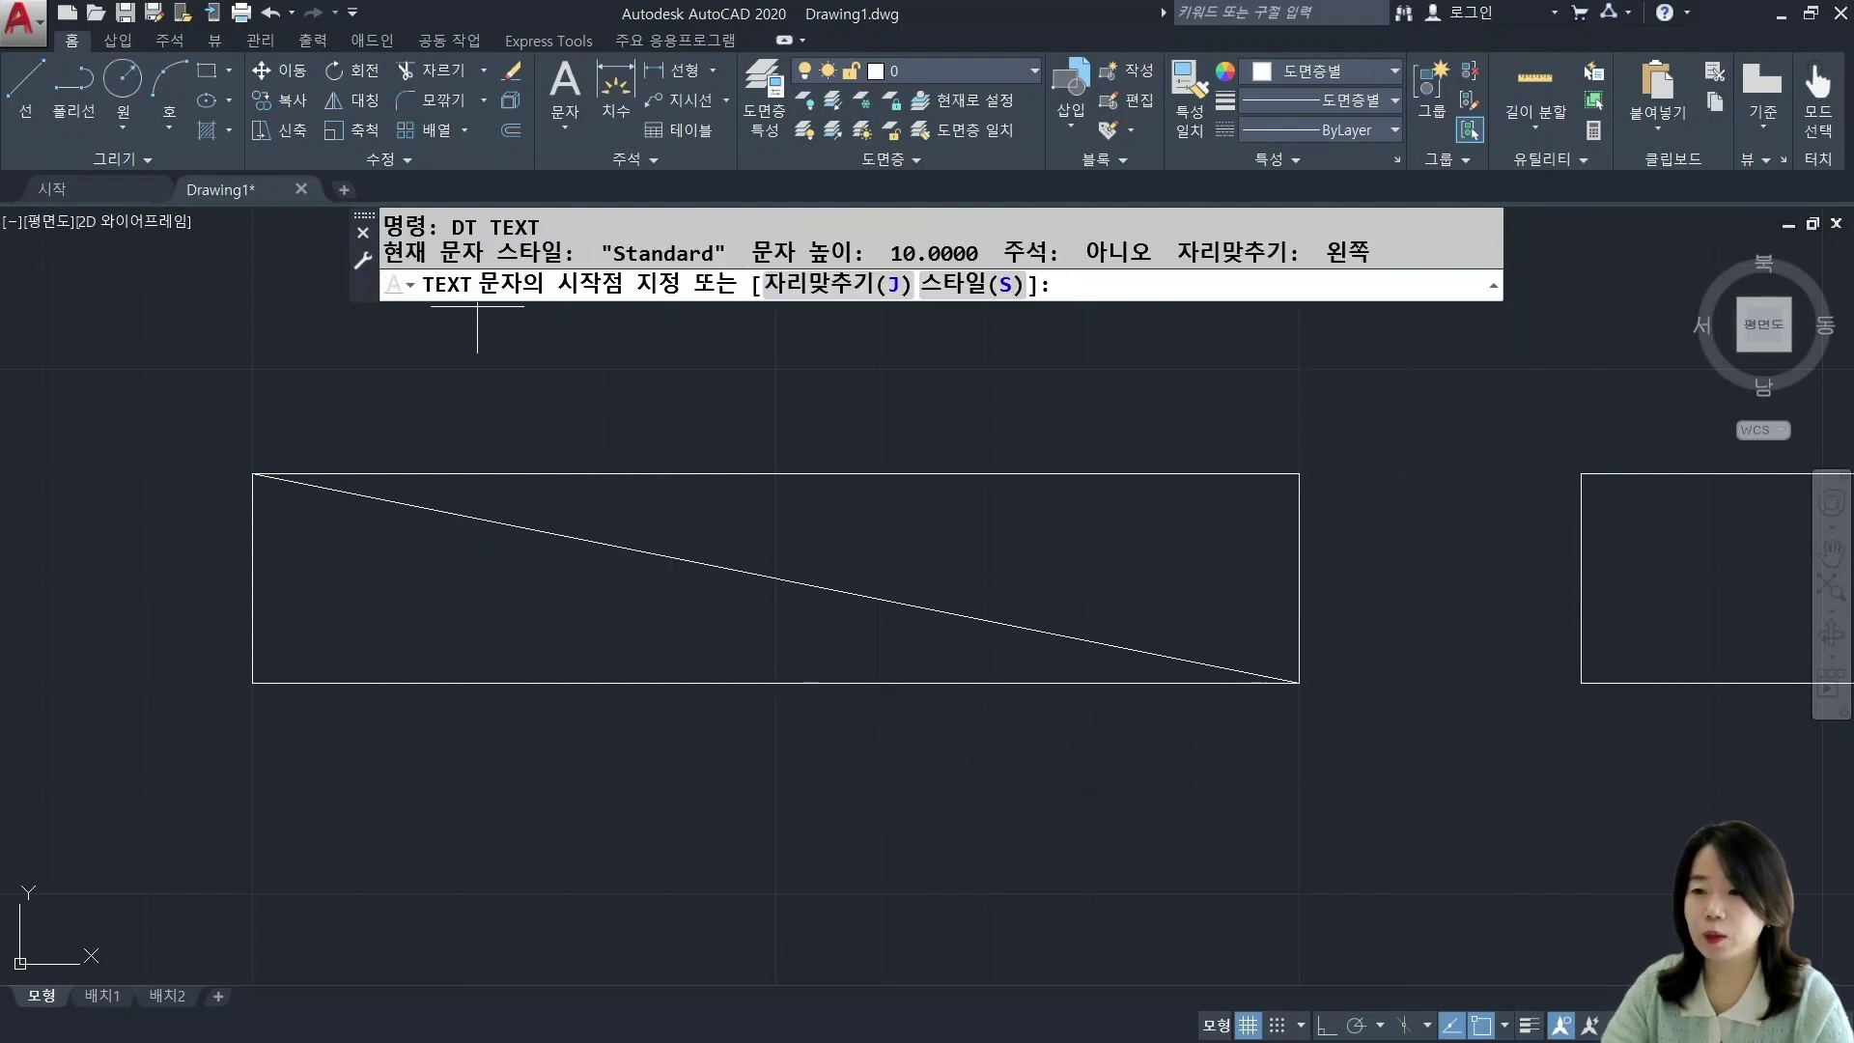
click(843, 285)
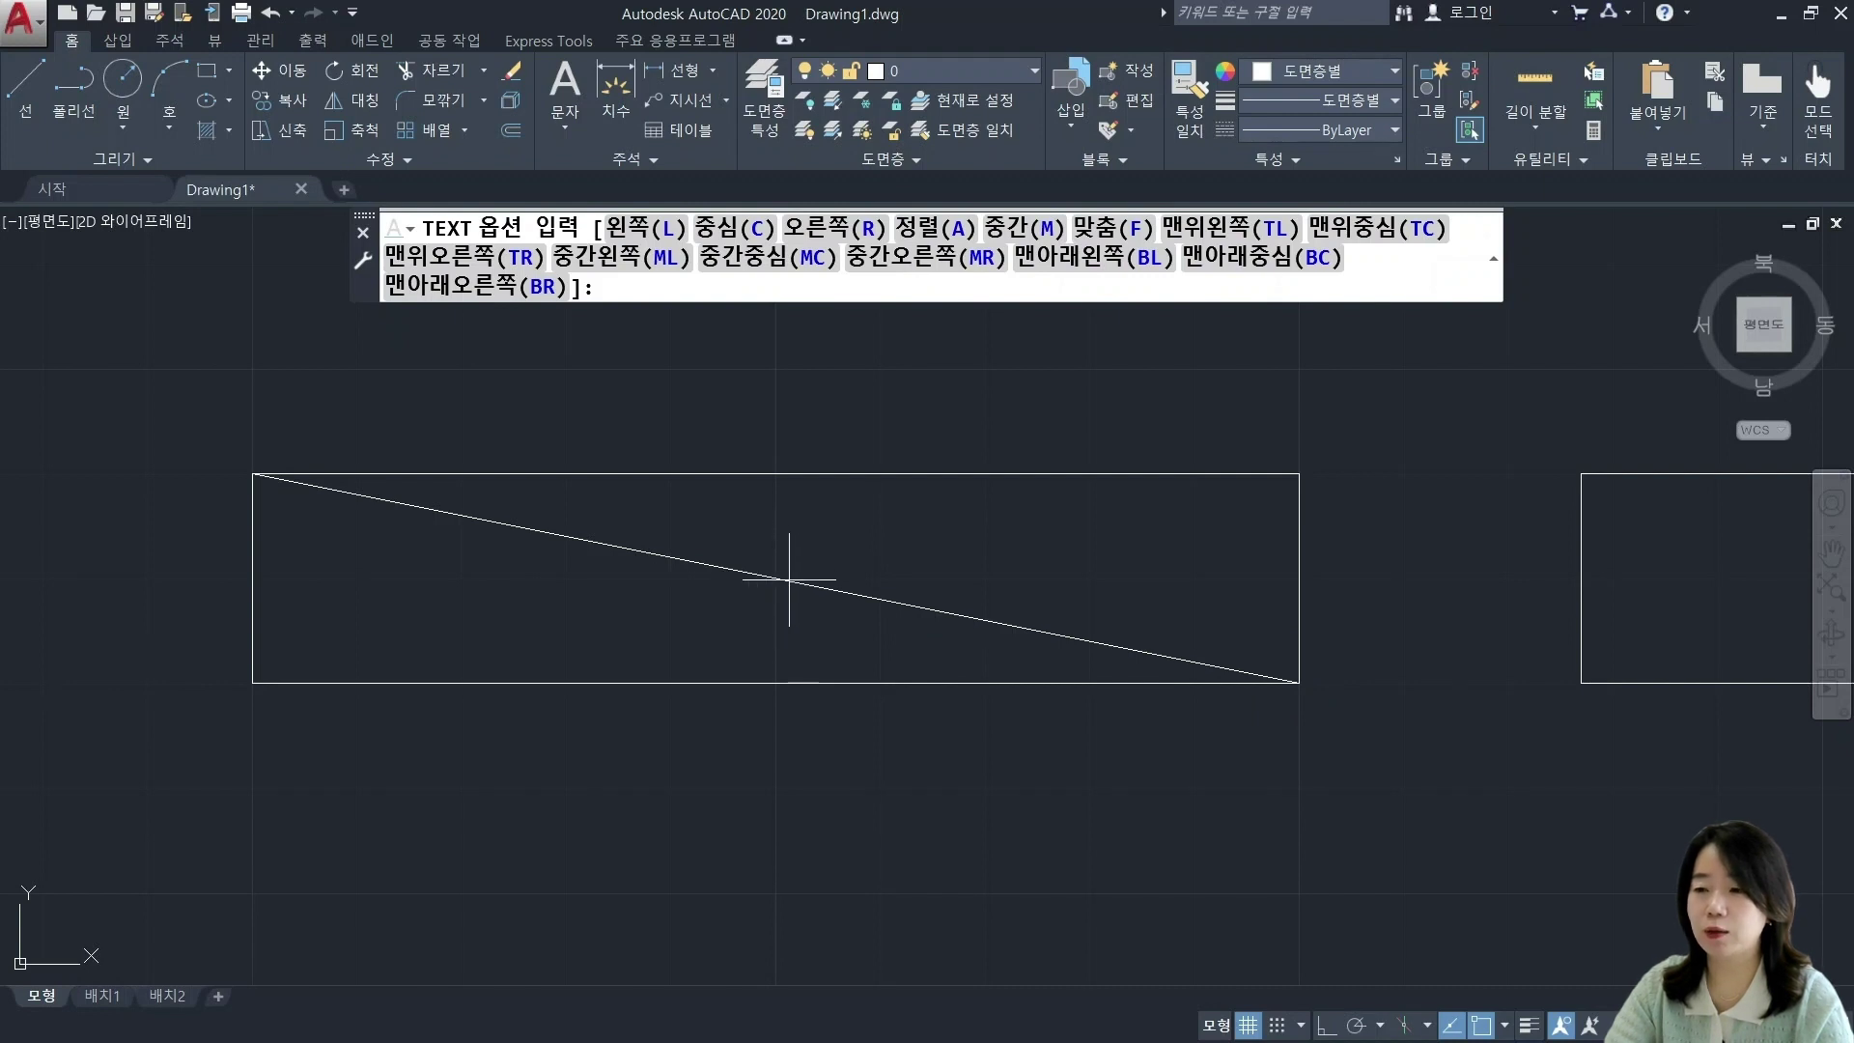
click(769, 269)
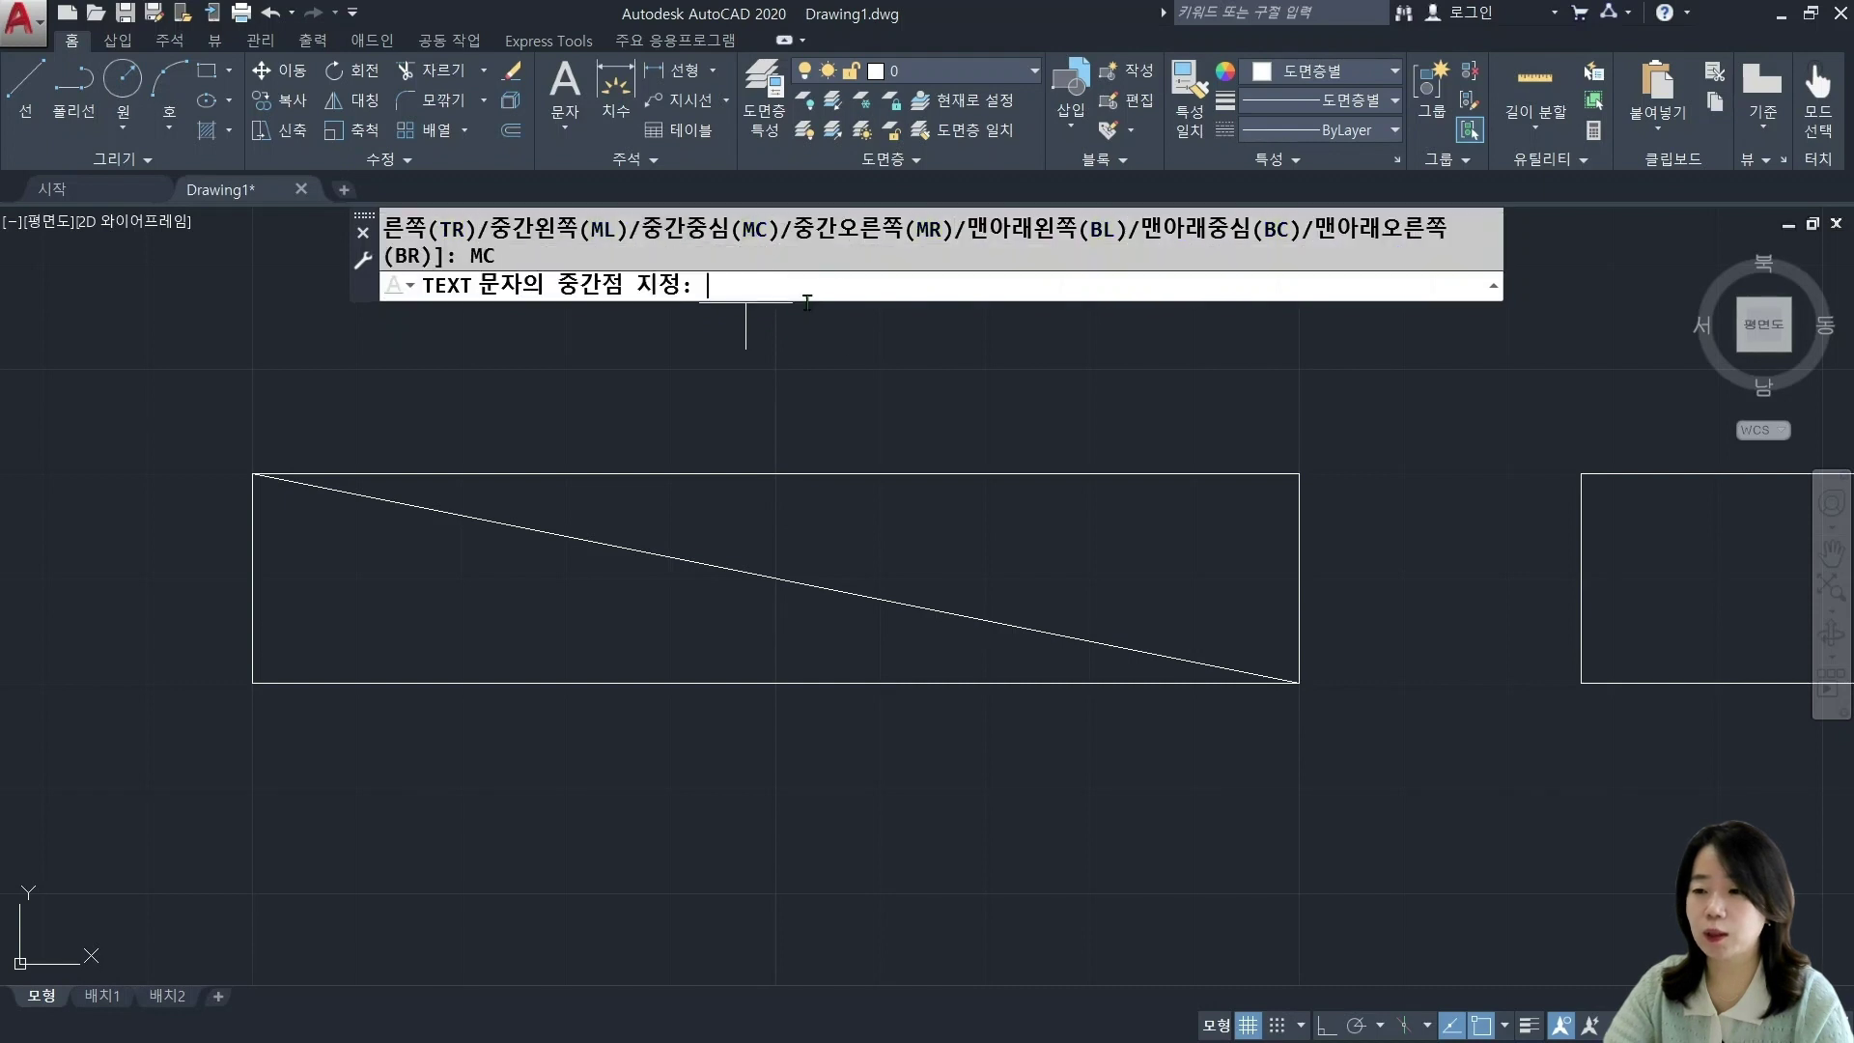
click(775, 577)
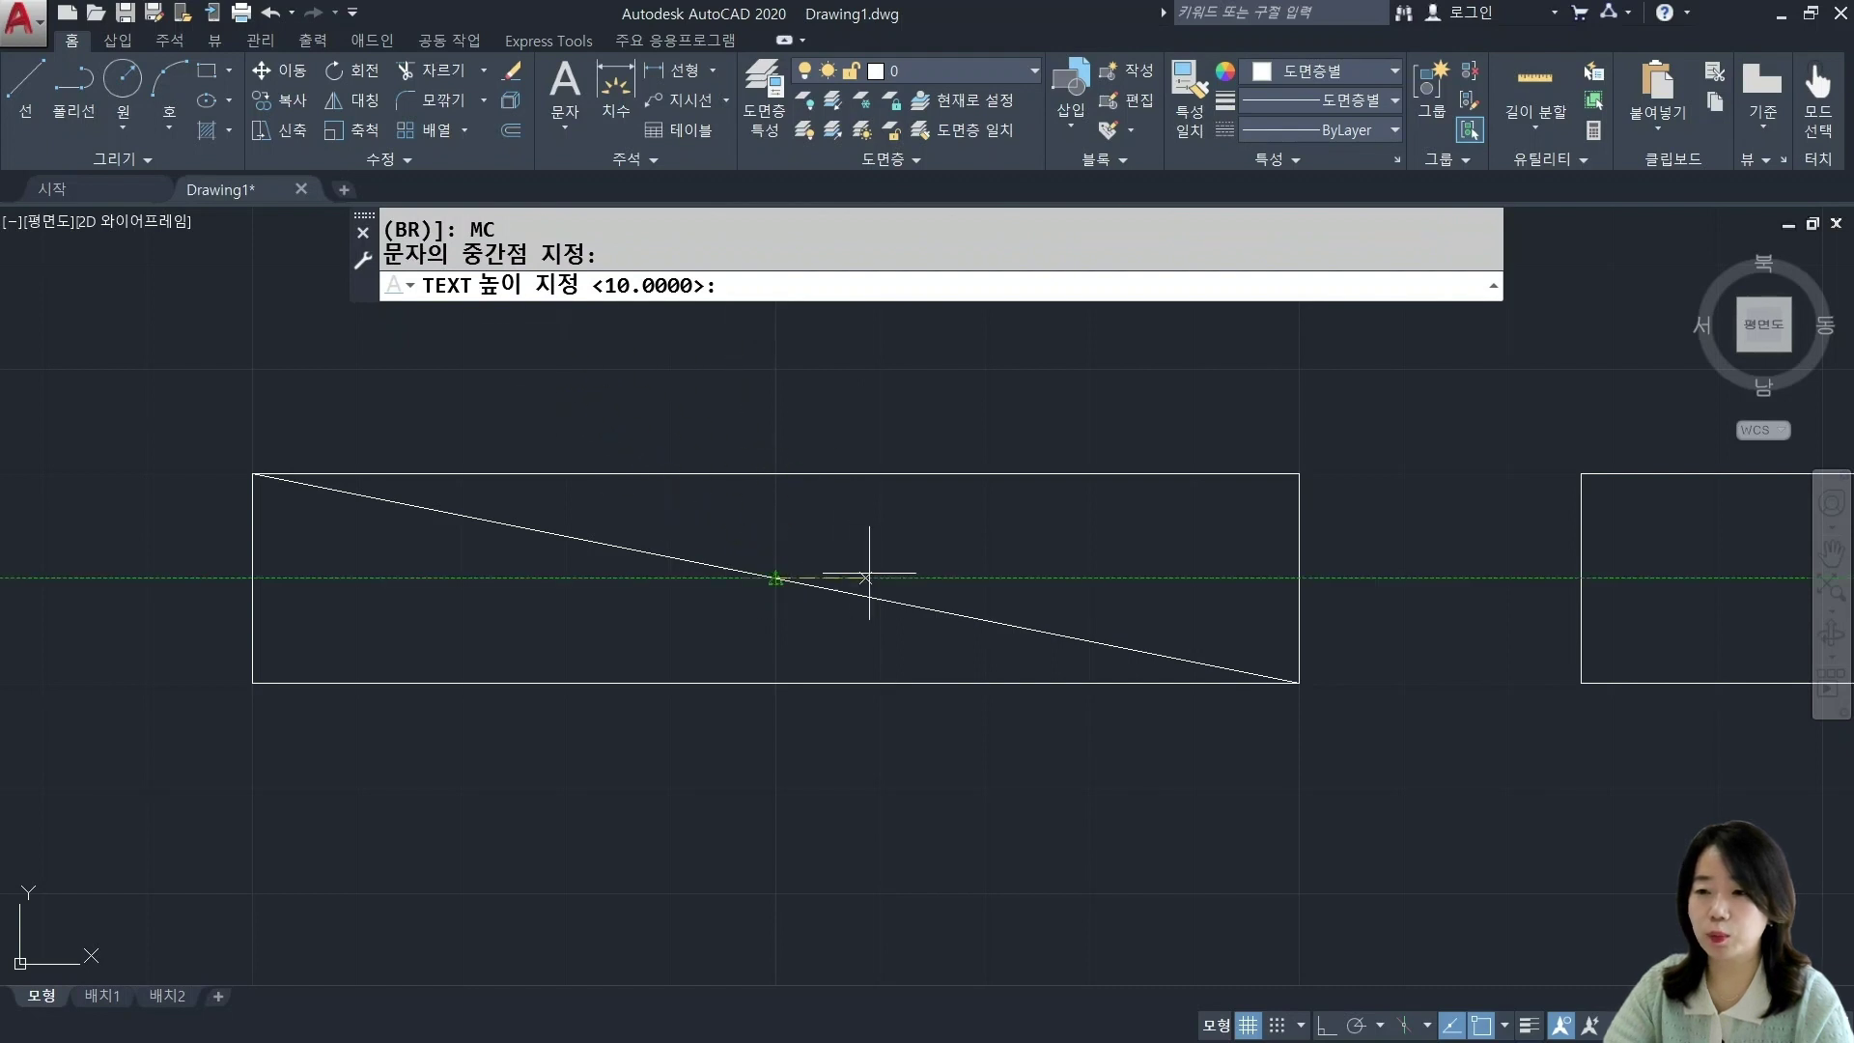
Step: Accept text height 10 and rotation 0, and enter "AUTO CAD" as the single-line text
key(Return)
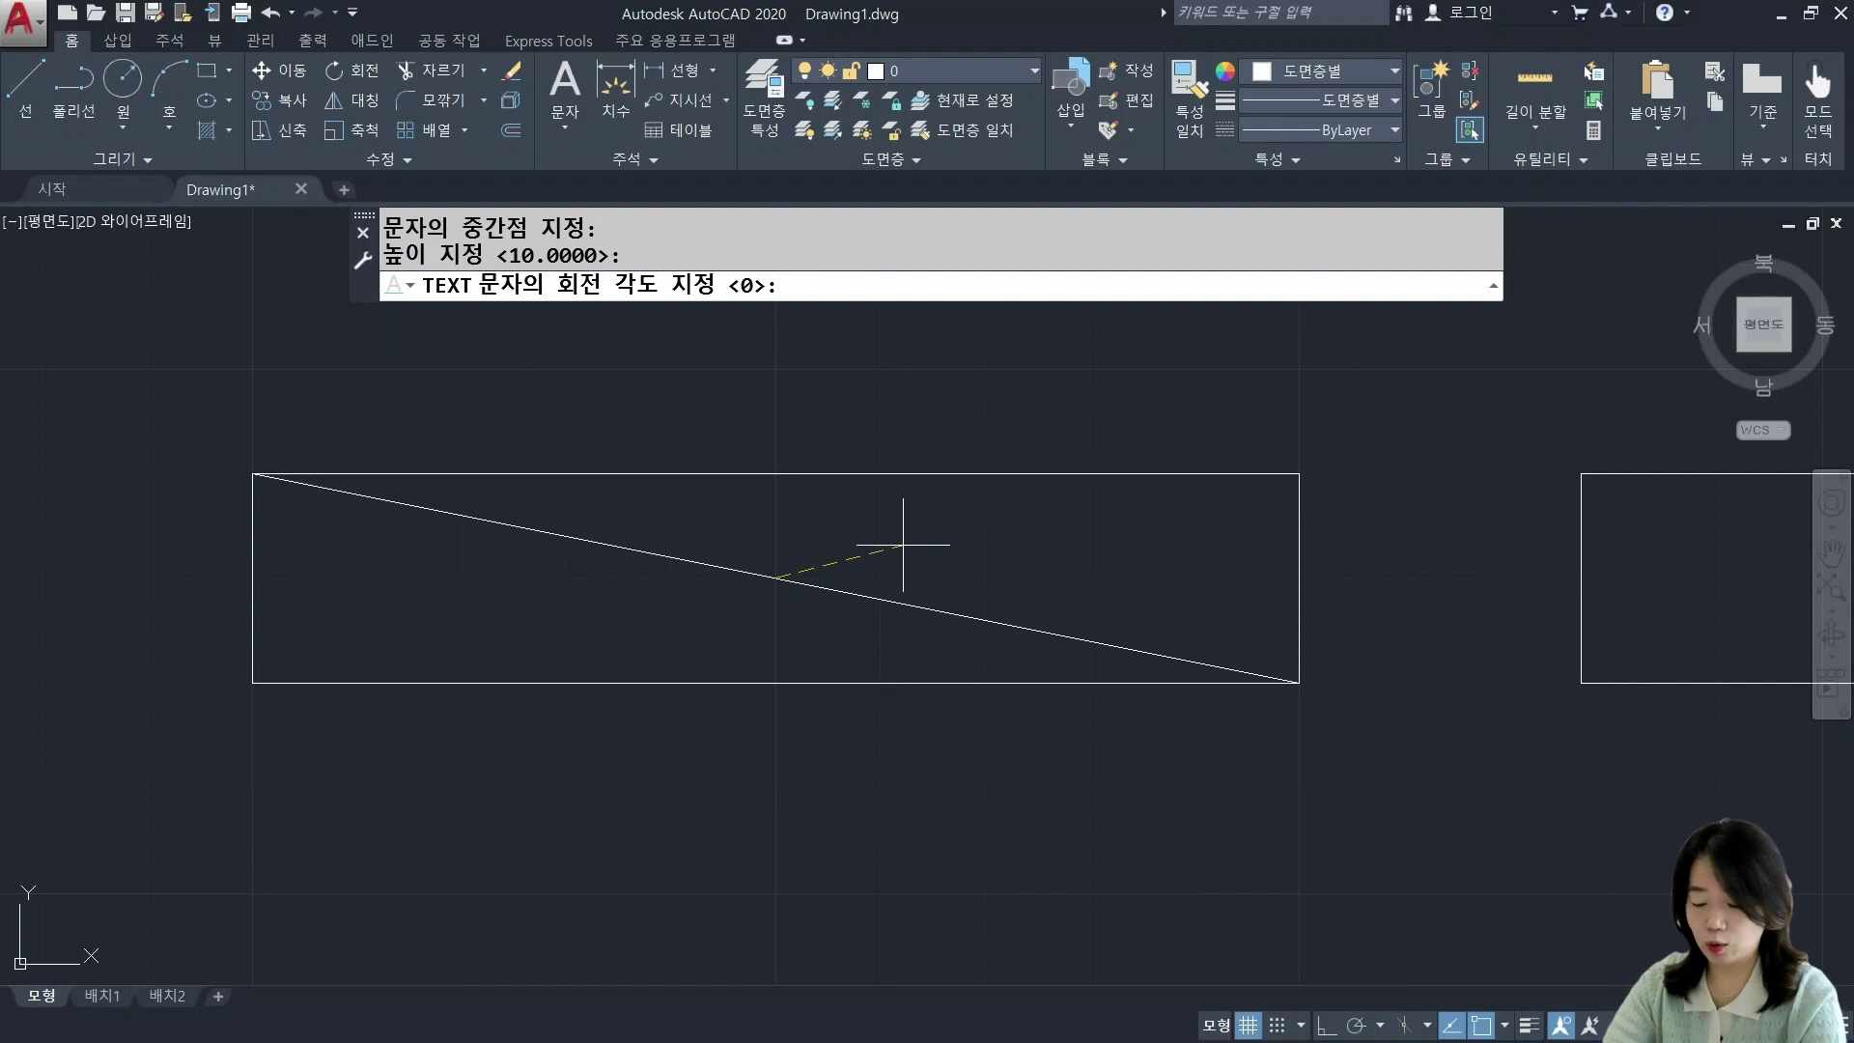
key(Return)
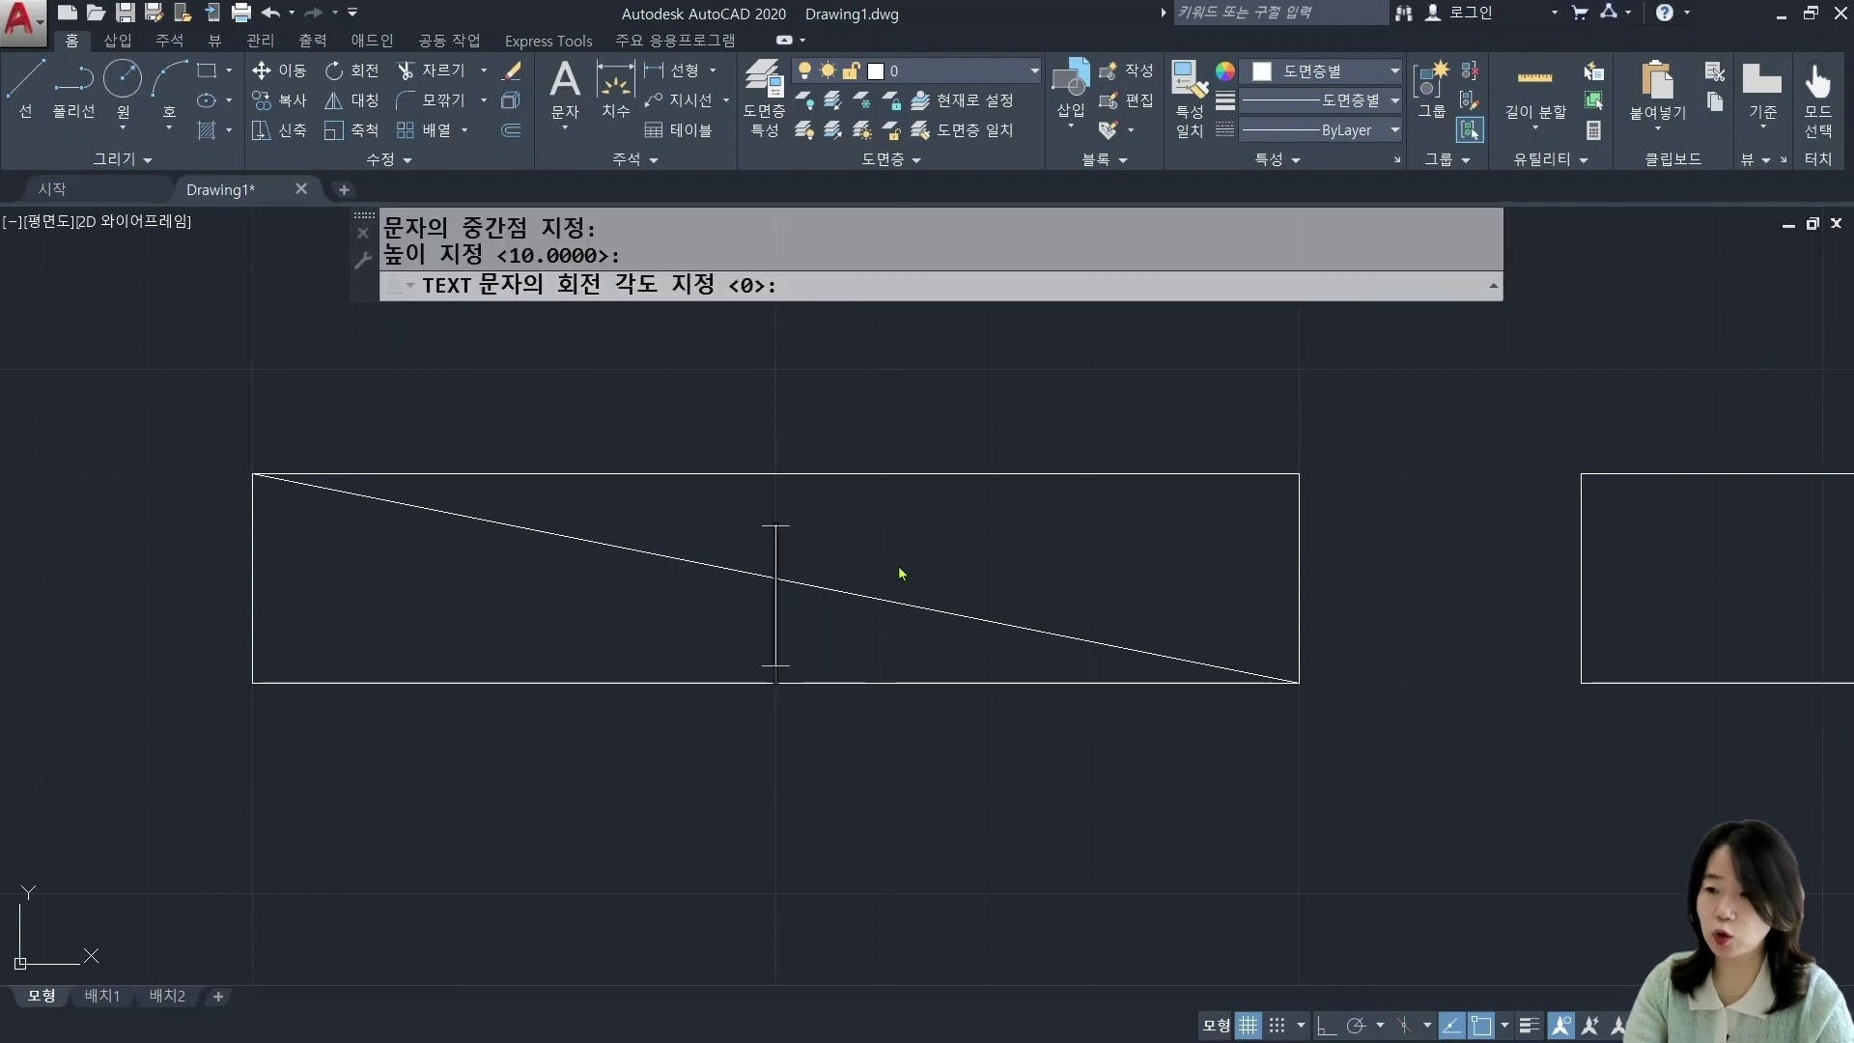
text(A)
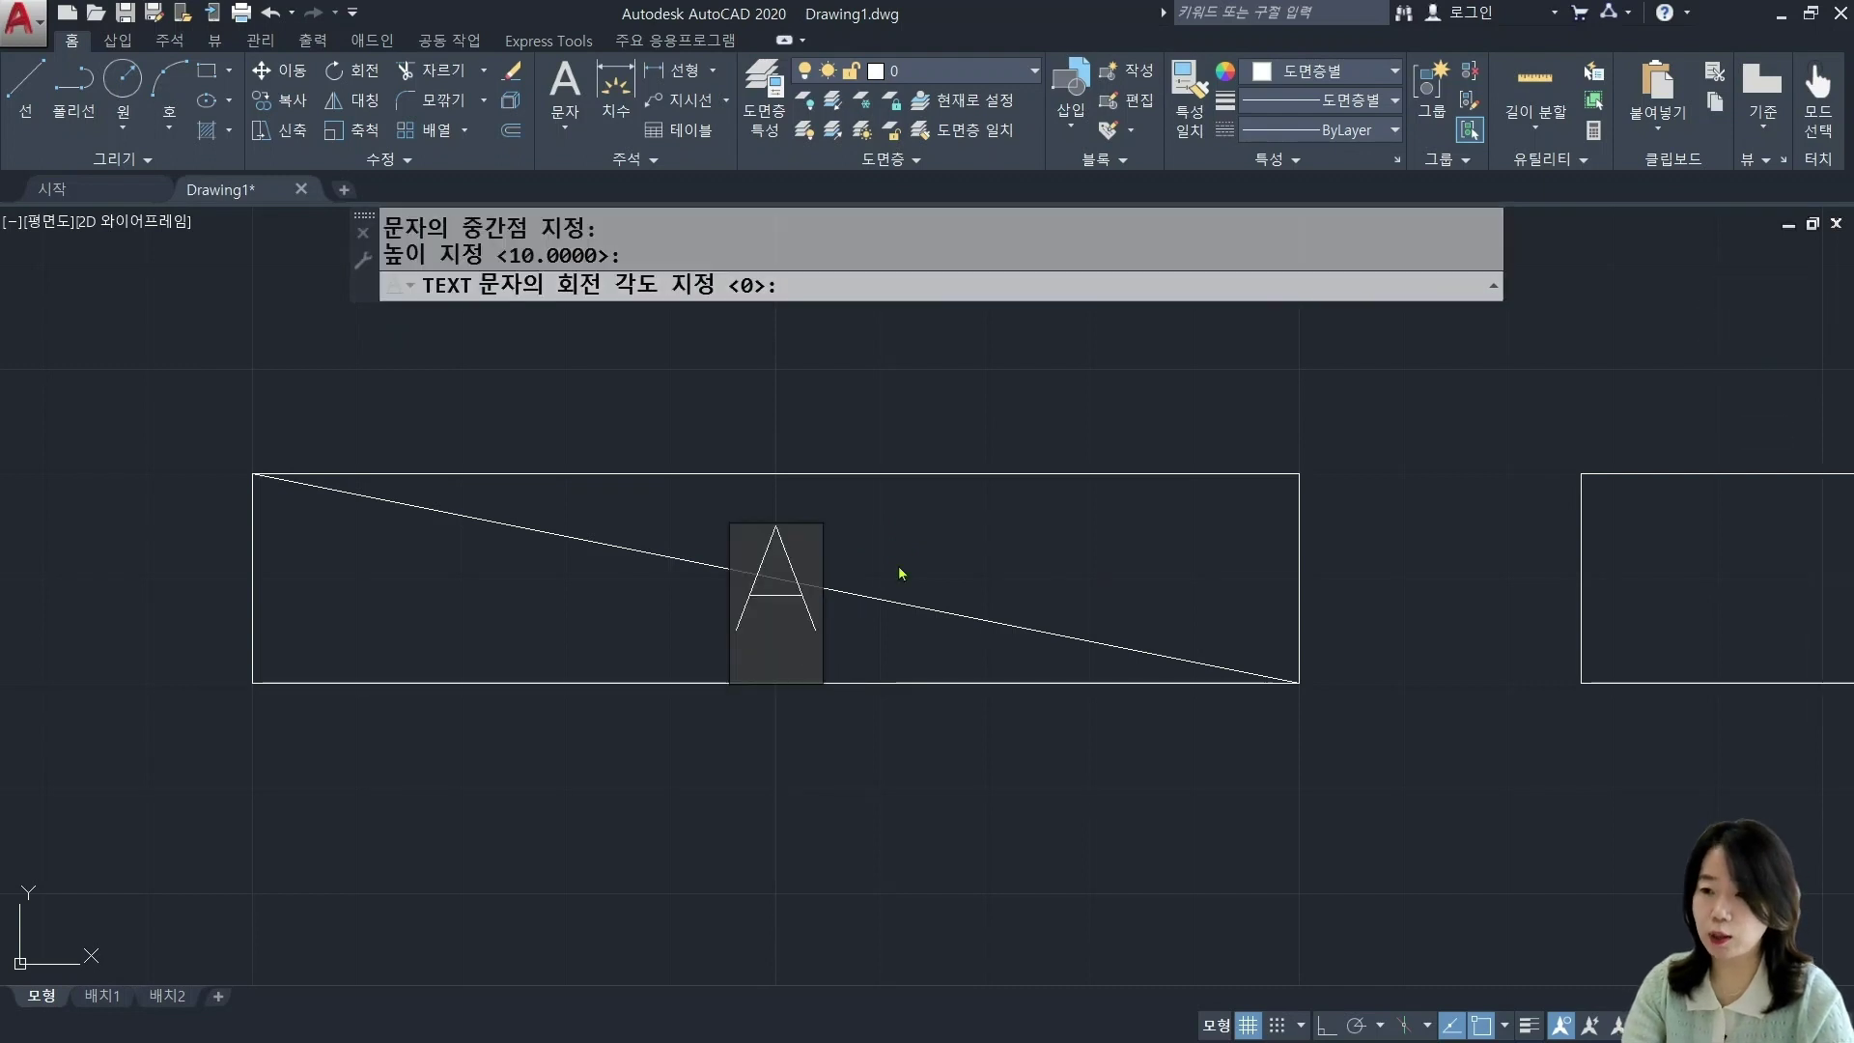
text(UTO)
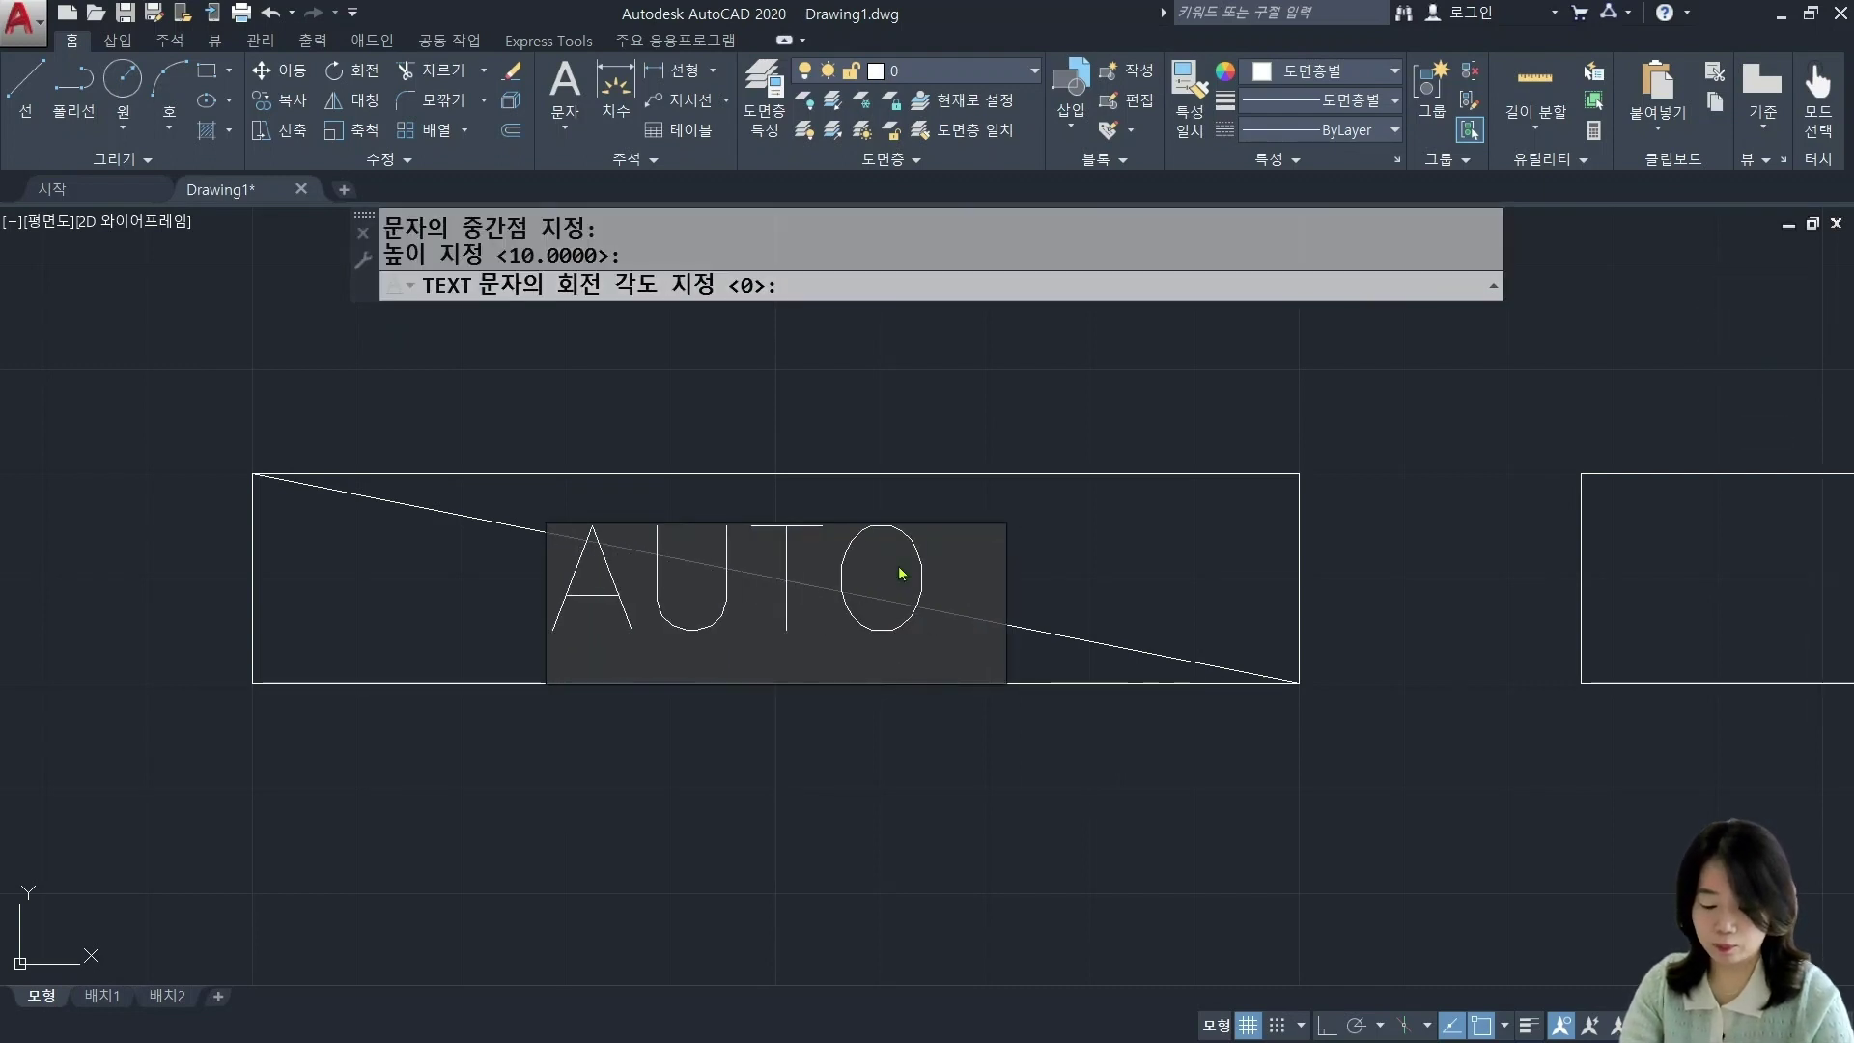
text( CAD)
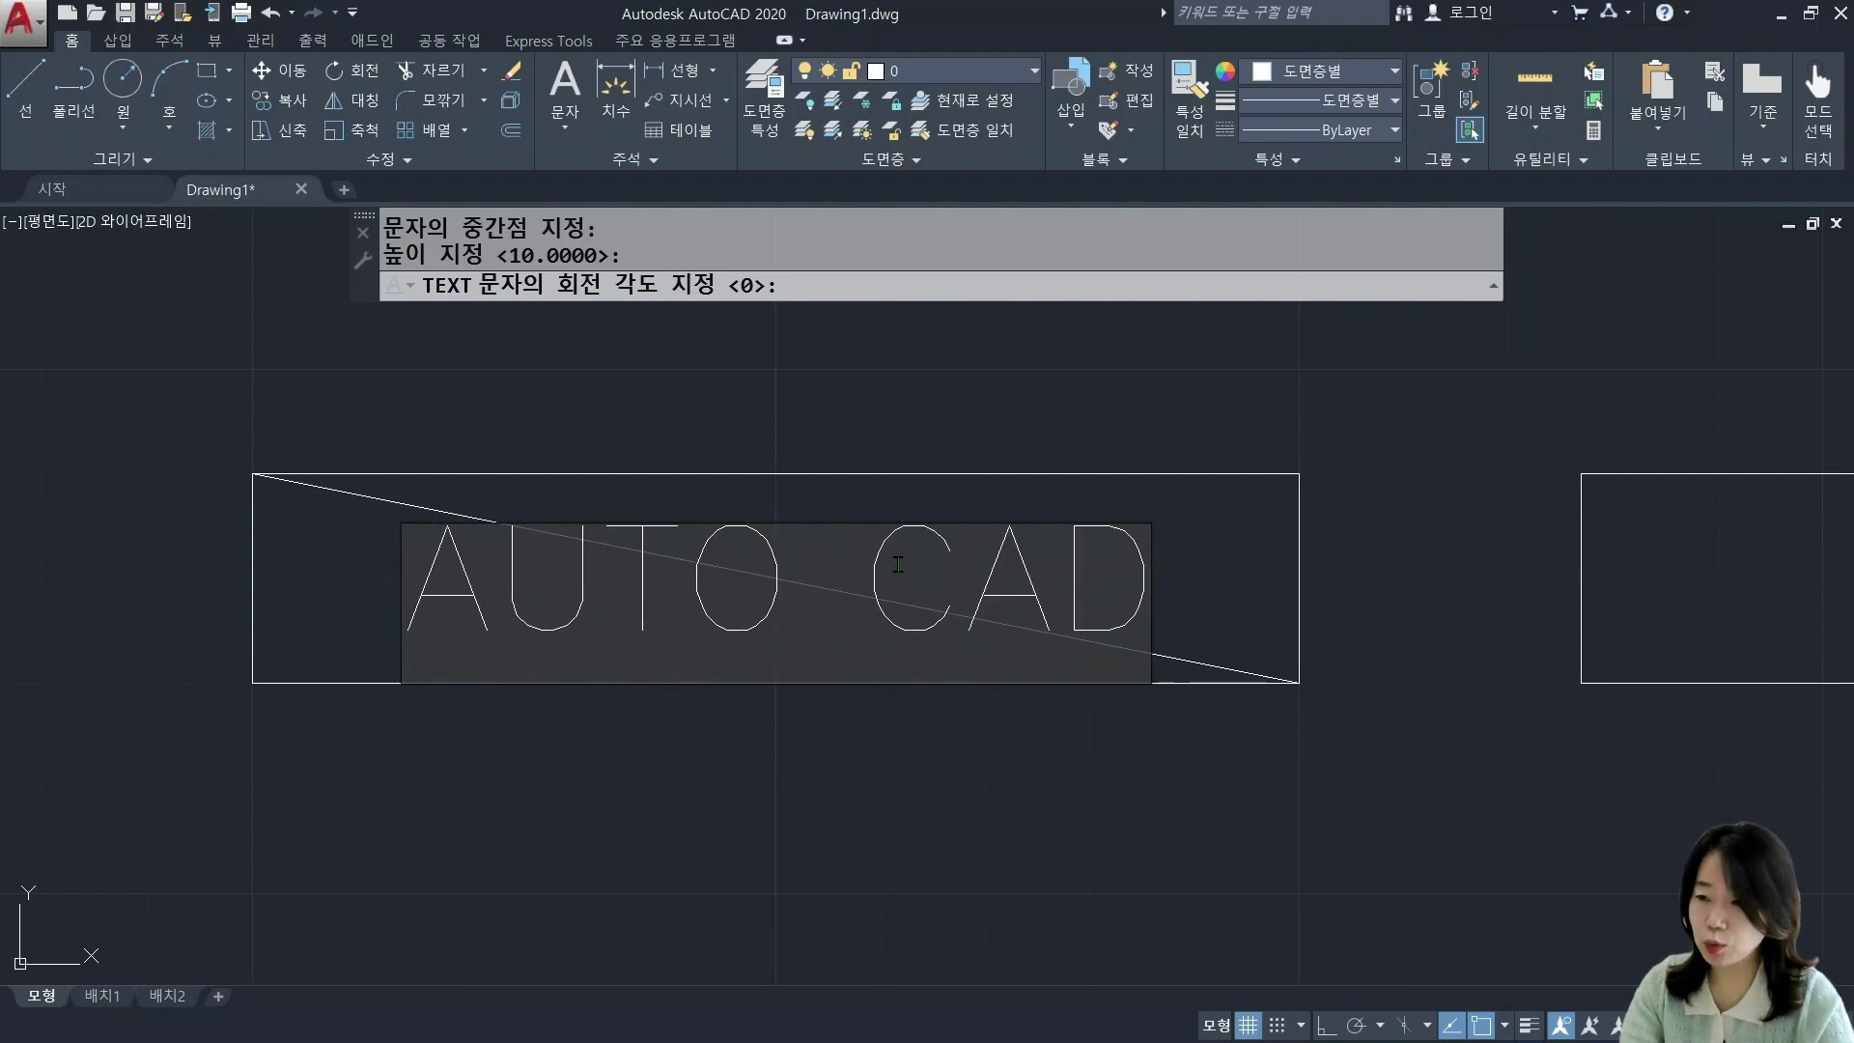
key(Return)
key(Return)
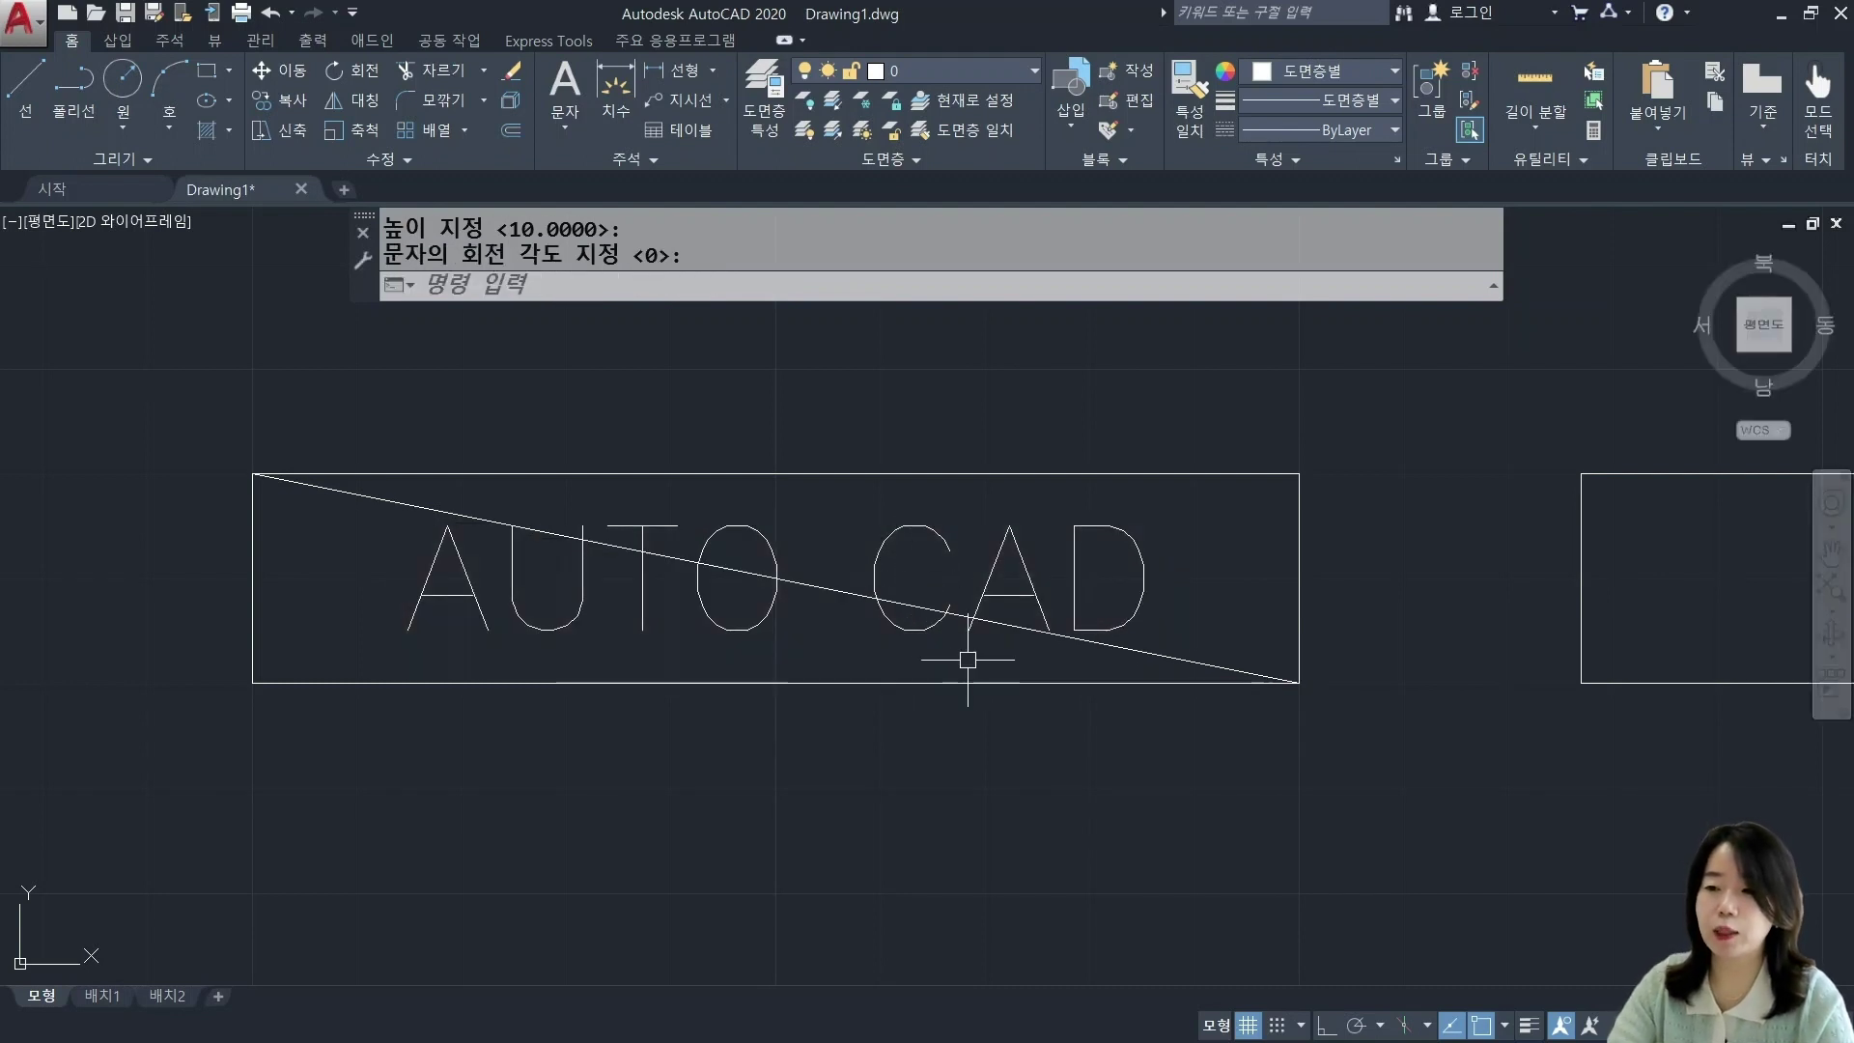
Step: Start a multiline text whose frame spans the opposite corners of the empty right rectangle
scroll(773, 621, up, 2)
scroll(902, 592, down, 2)
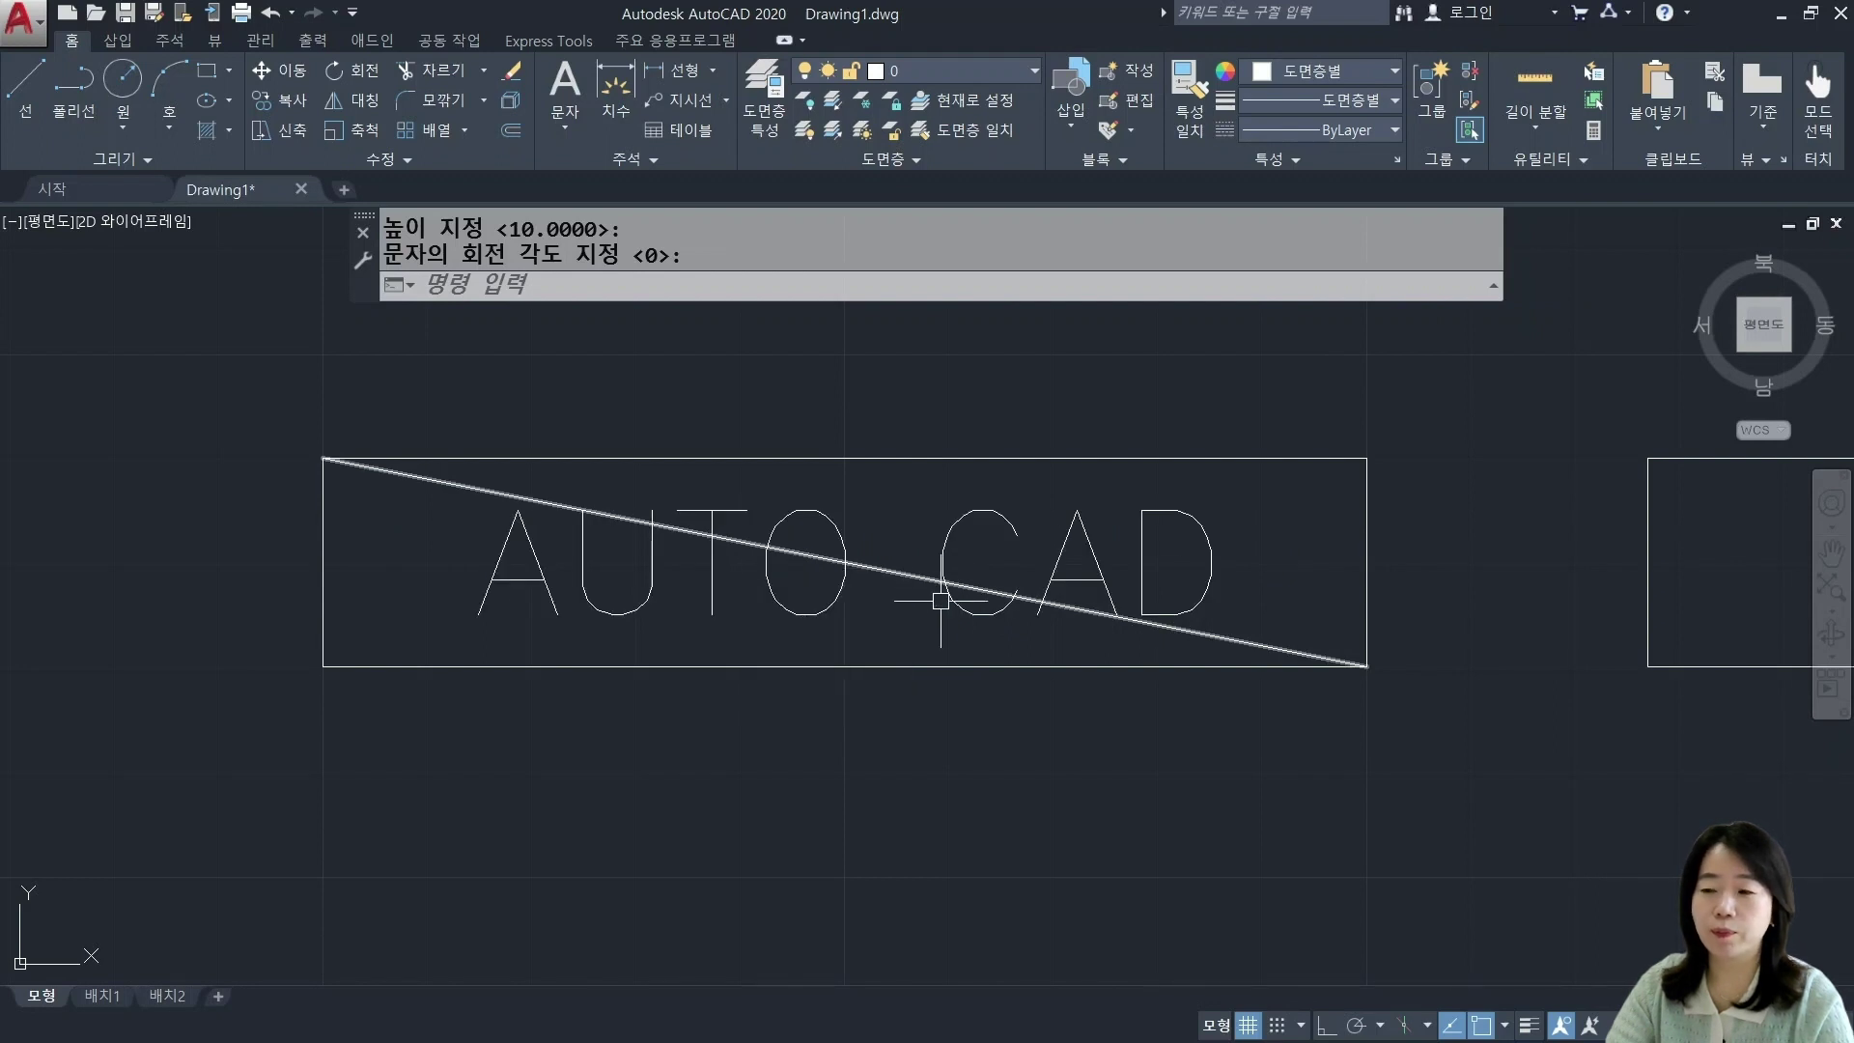
scroll(951, 601, down, 3)
middle_drag(1177, 633, 557, 626)
key(Escape)
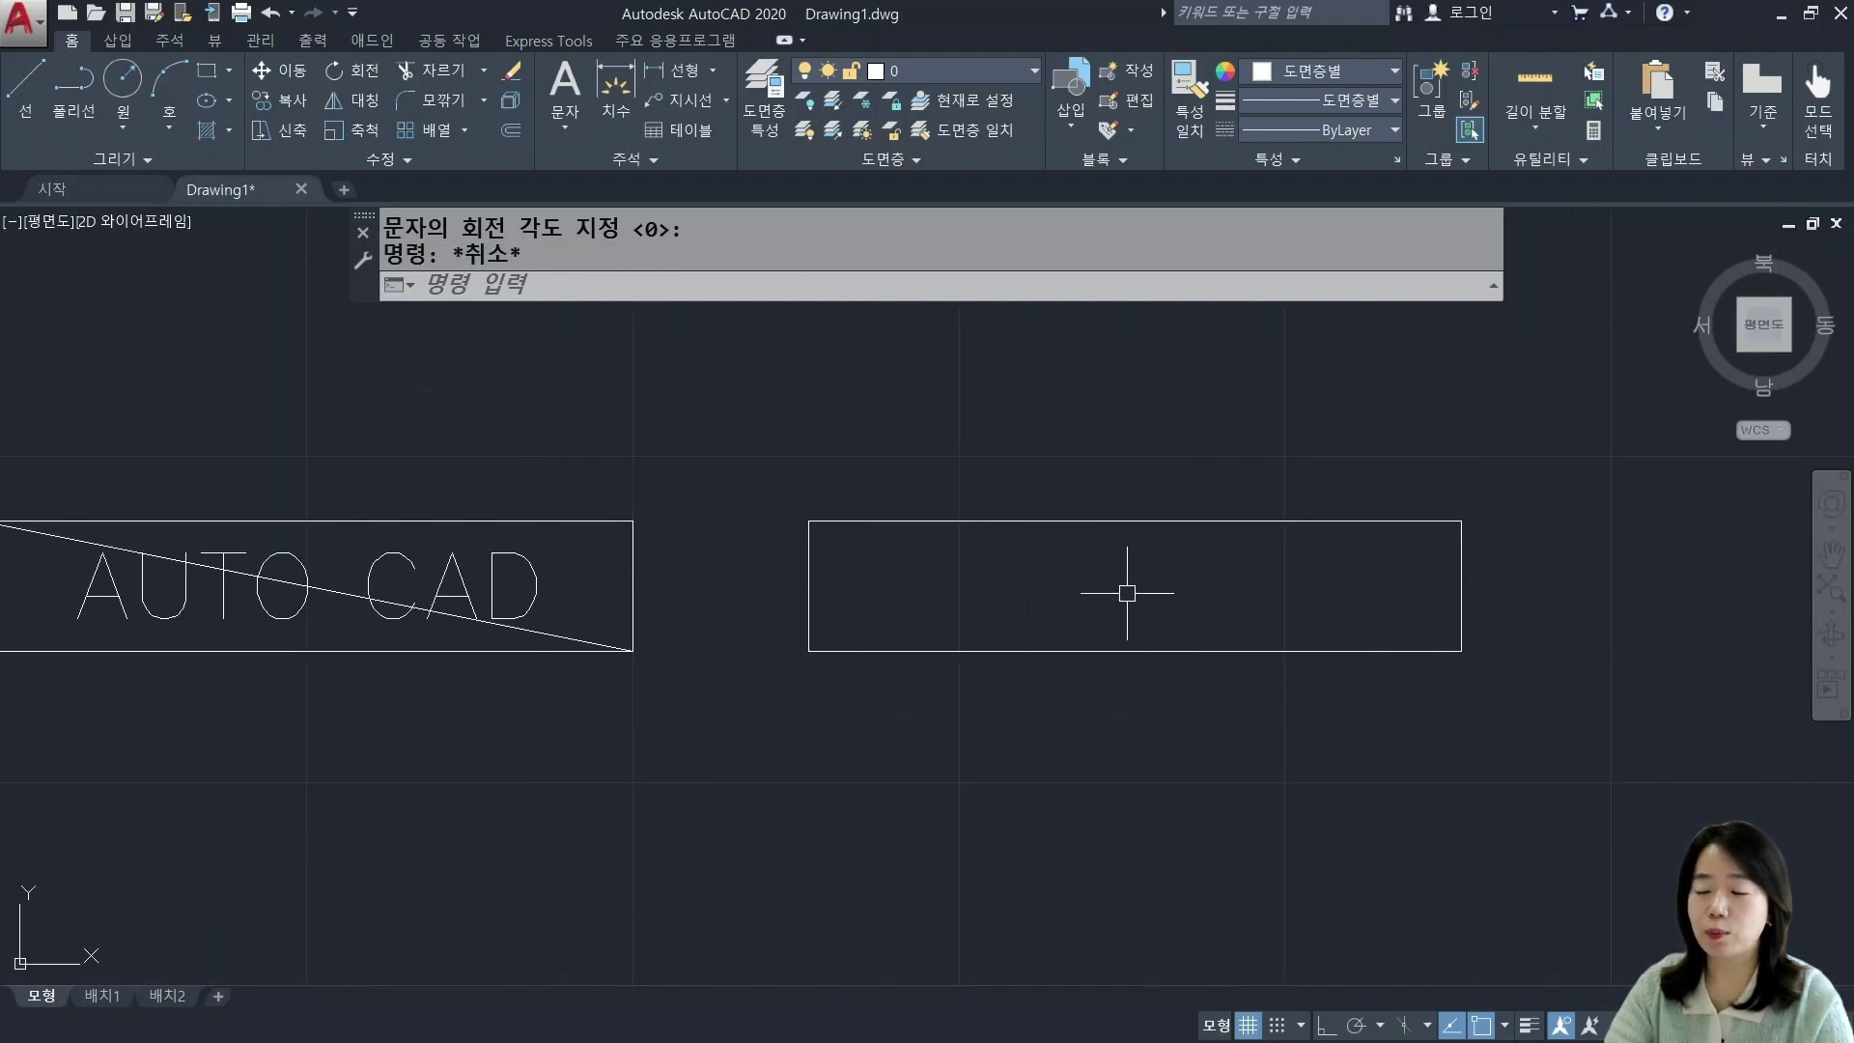
middle_drag(1127, 588, 1083, 603)
text(t)
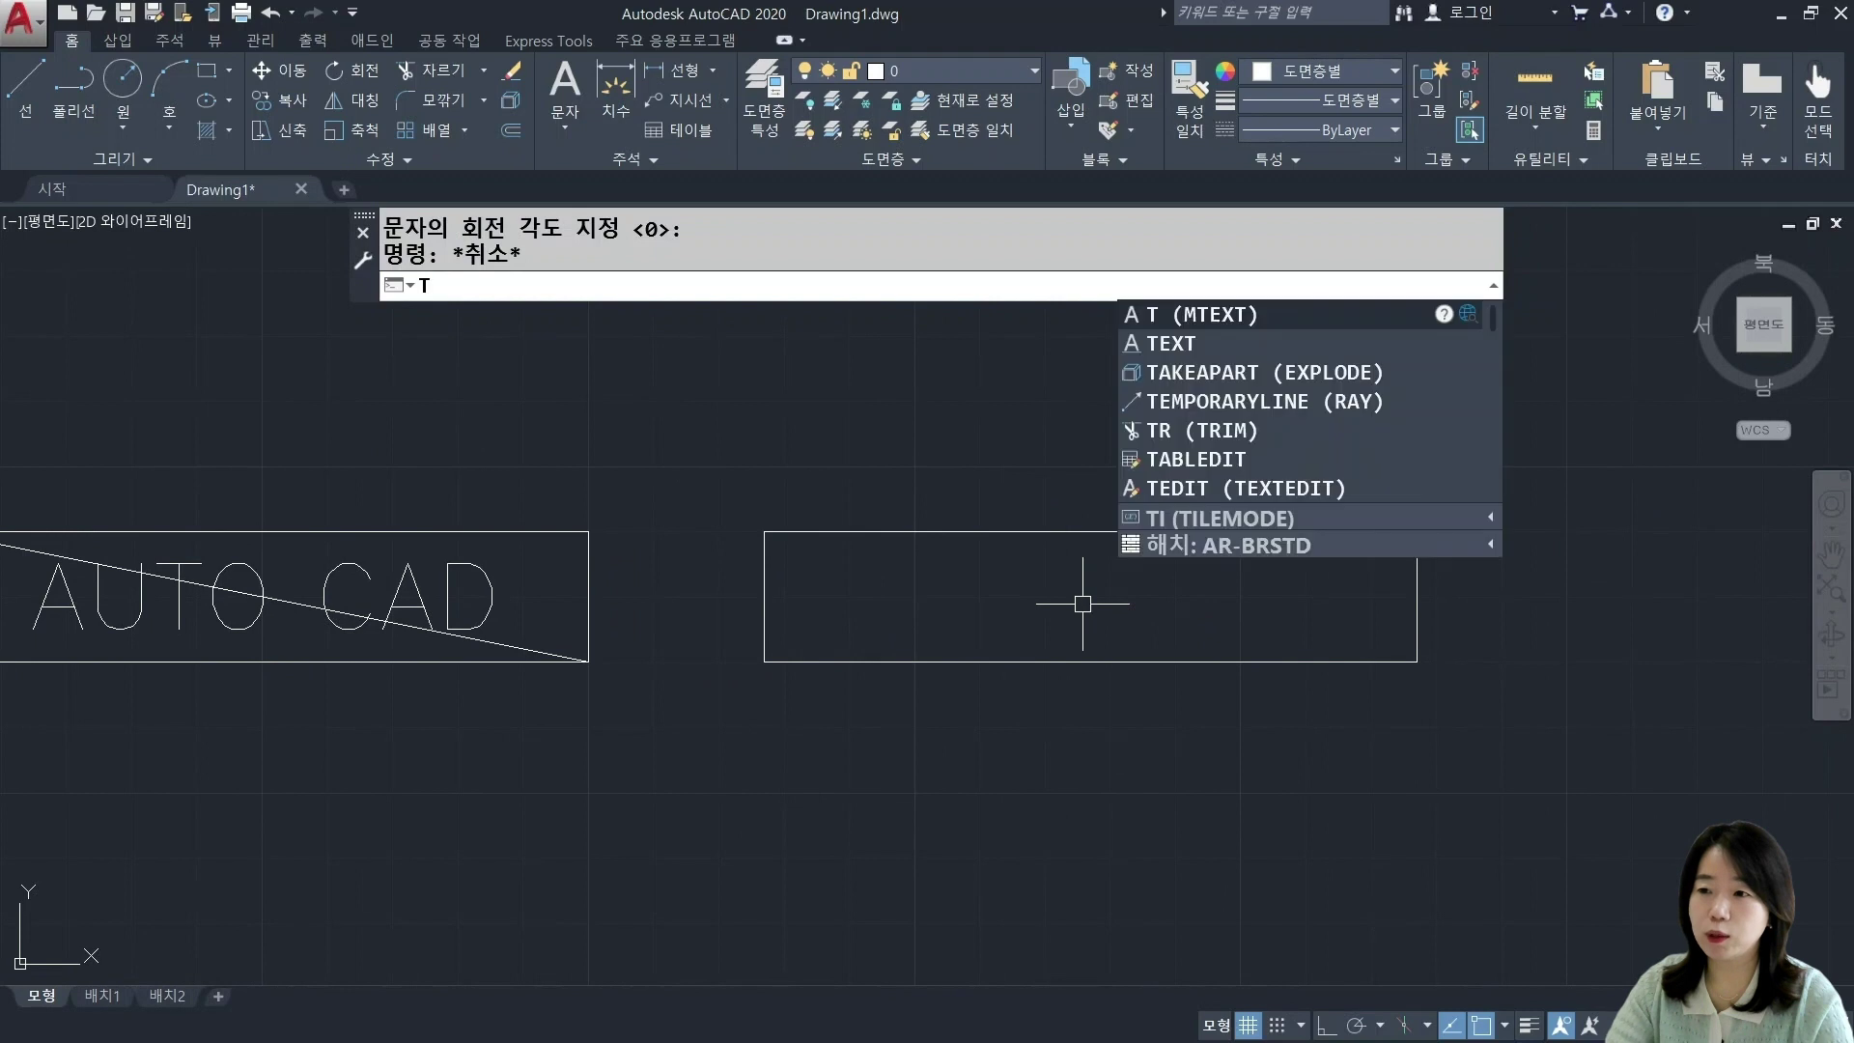
key(Return)
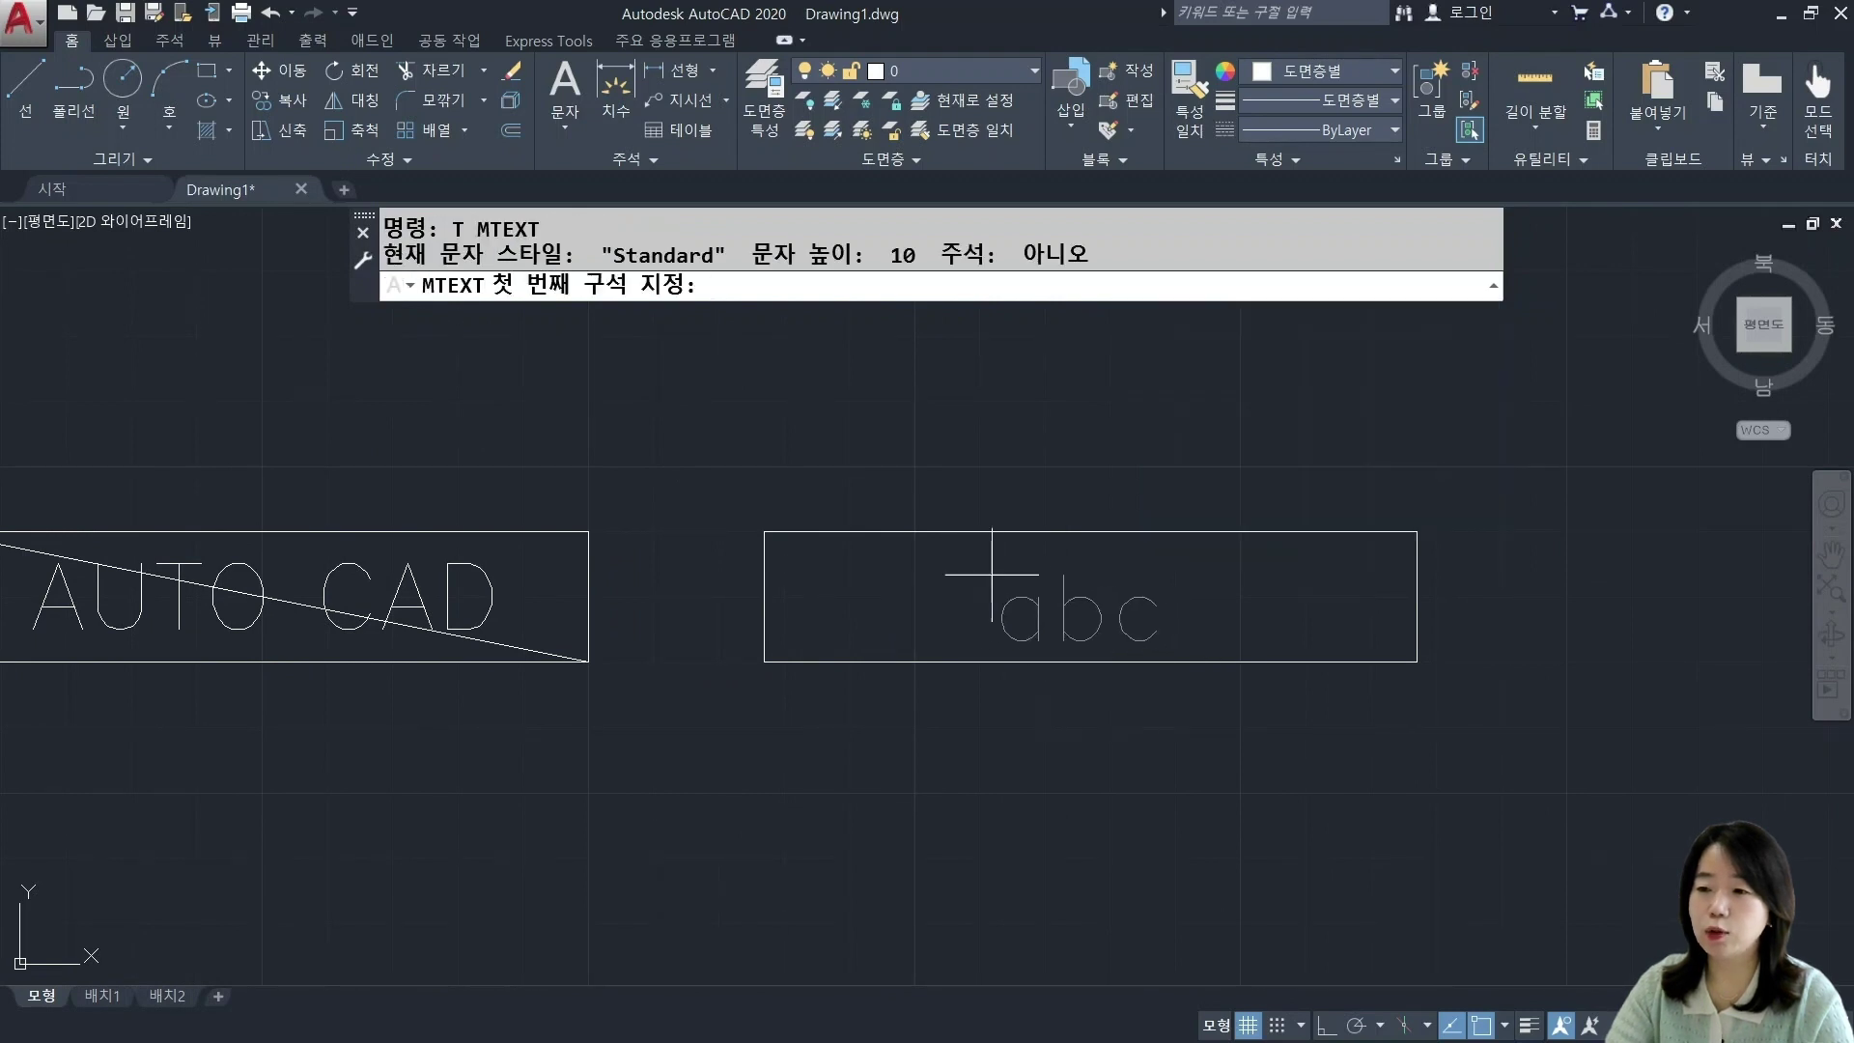
click(764, 531)
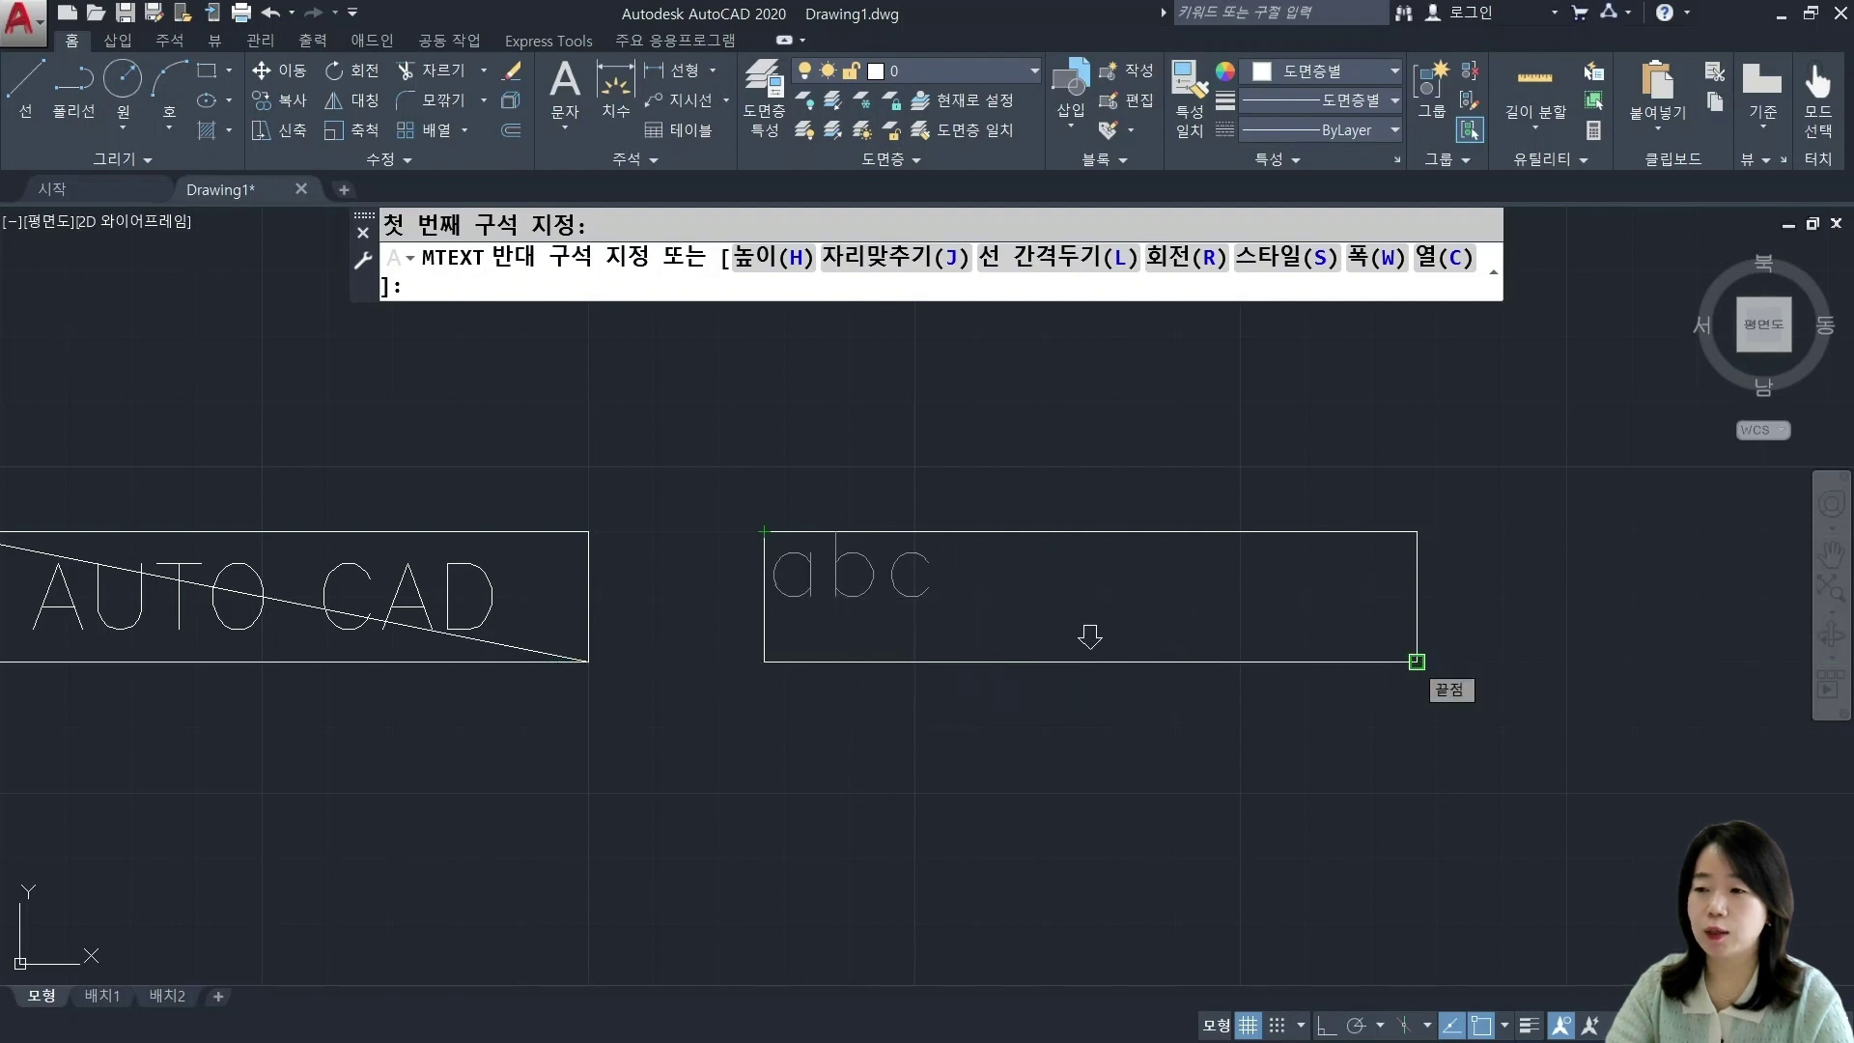
click(1417, 662)
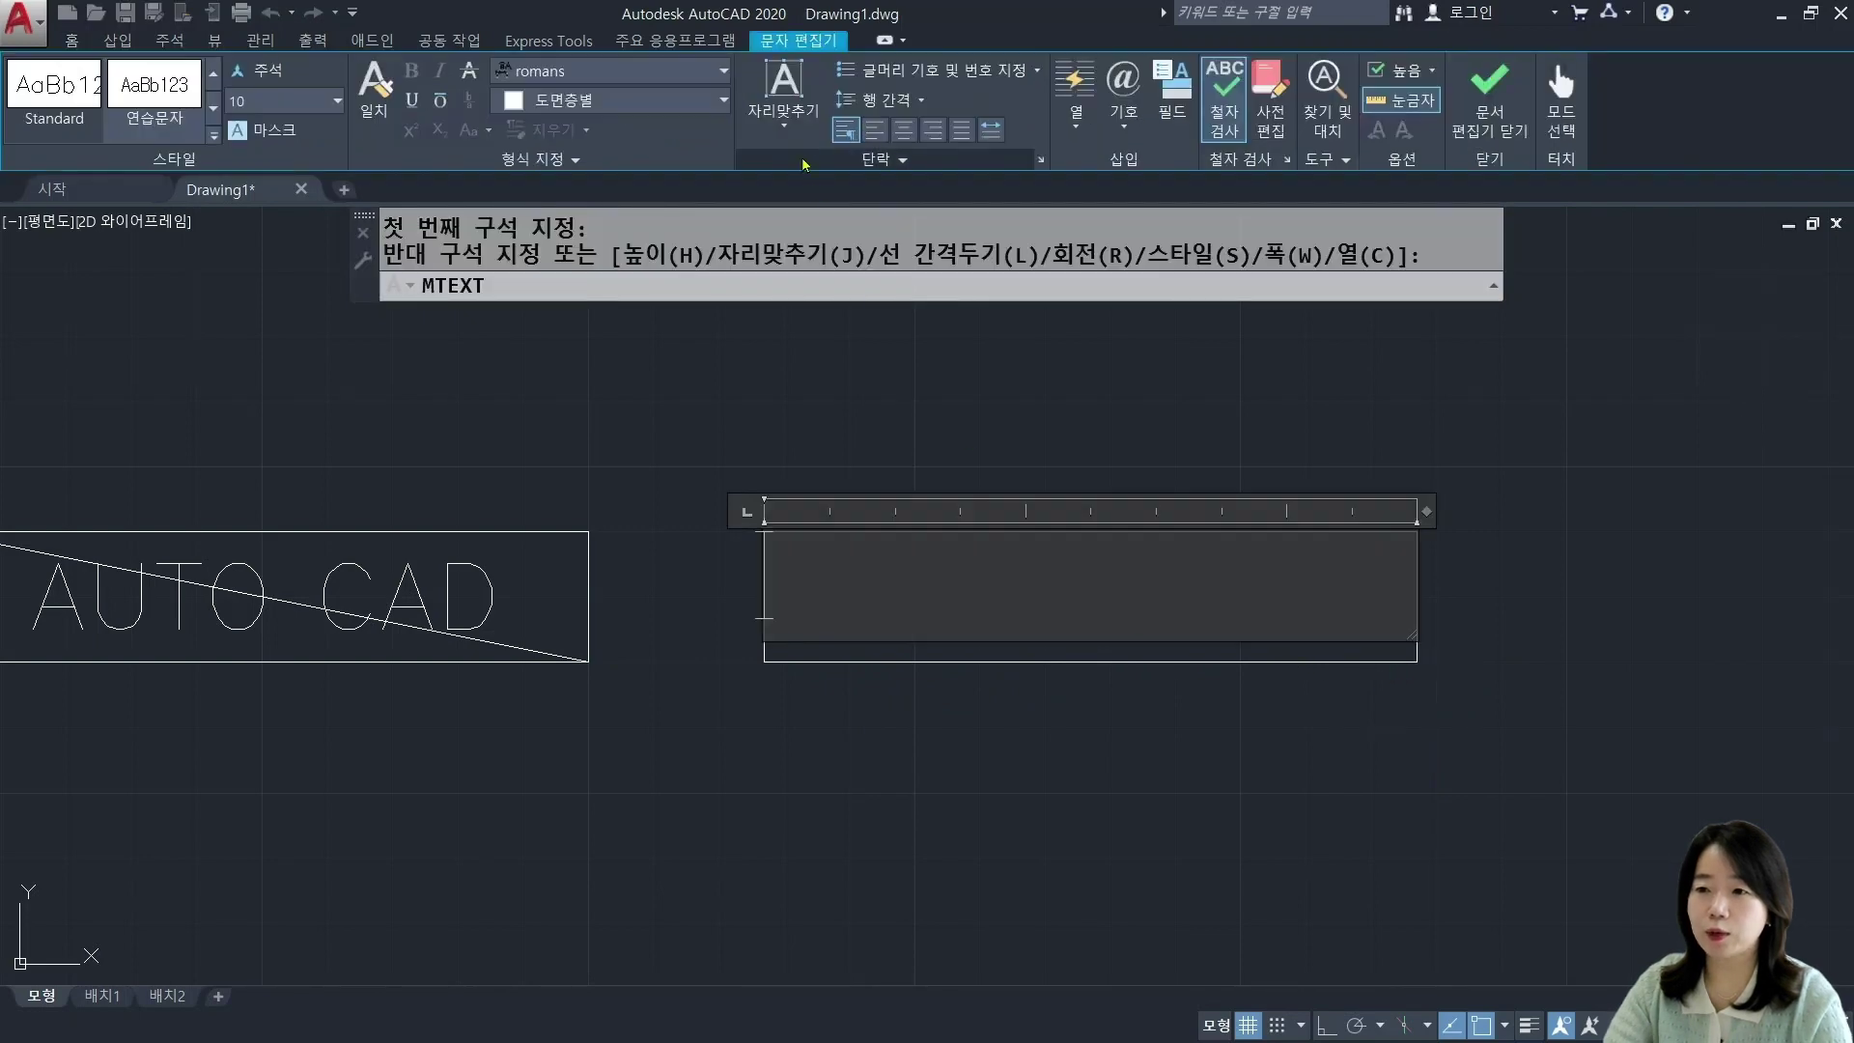
Step: Justify the multiline text Middle Center, enter "AUTO CAD" and finish editing
click(789, 126)
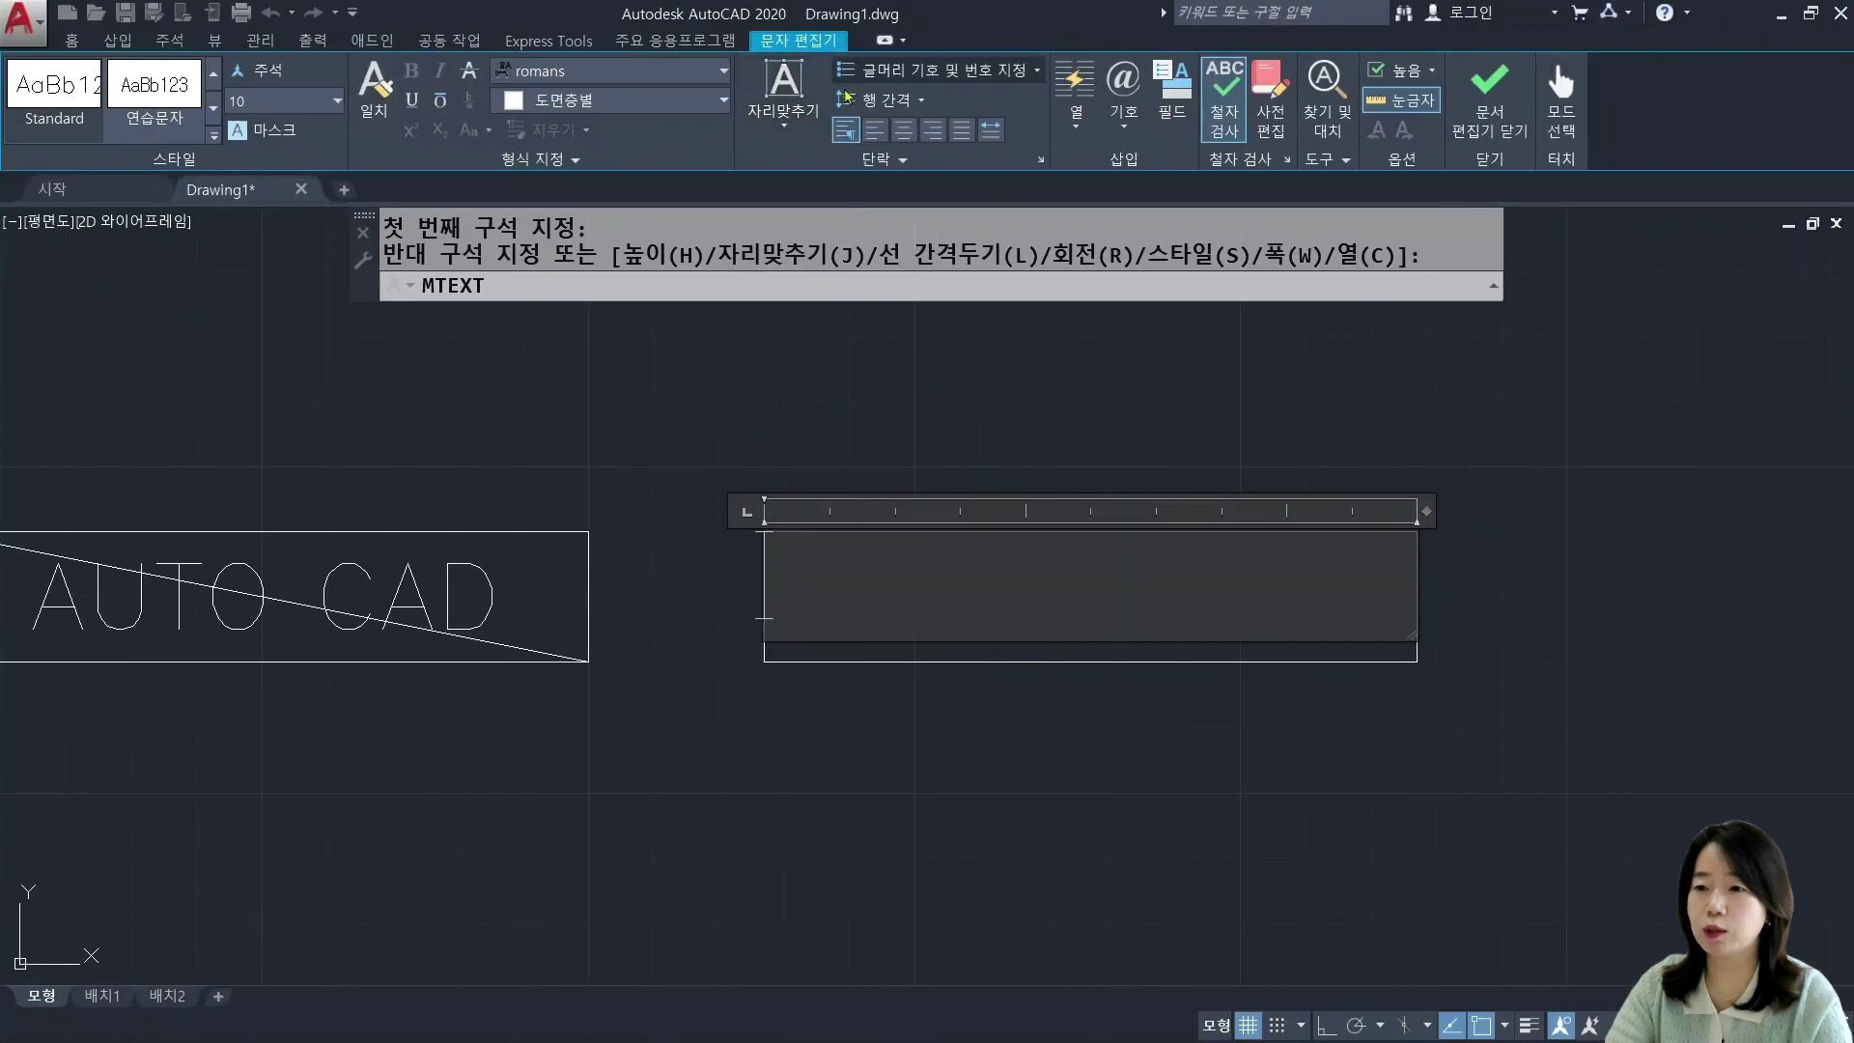
click(917, 184)
click(768, 280)
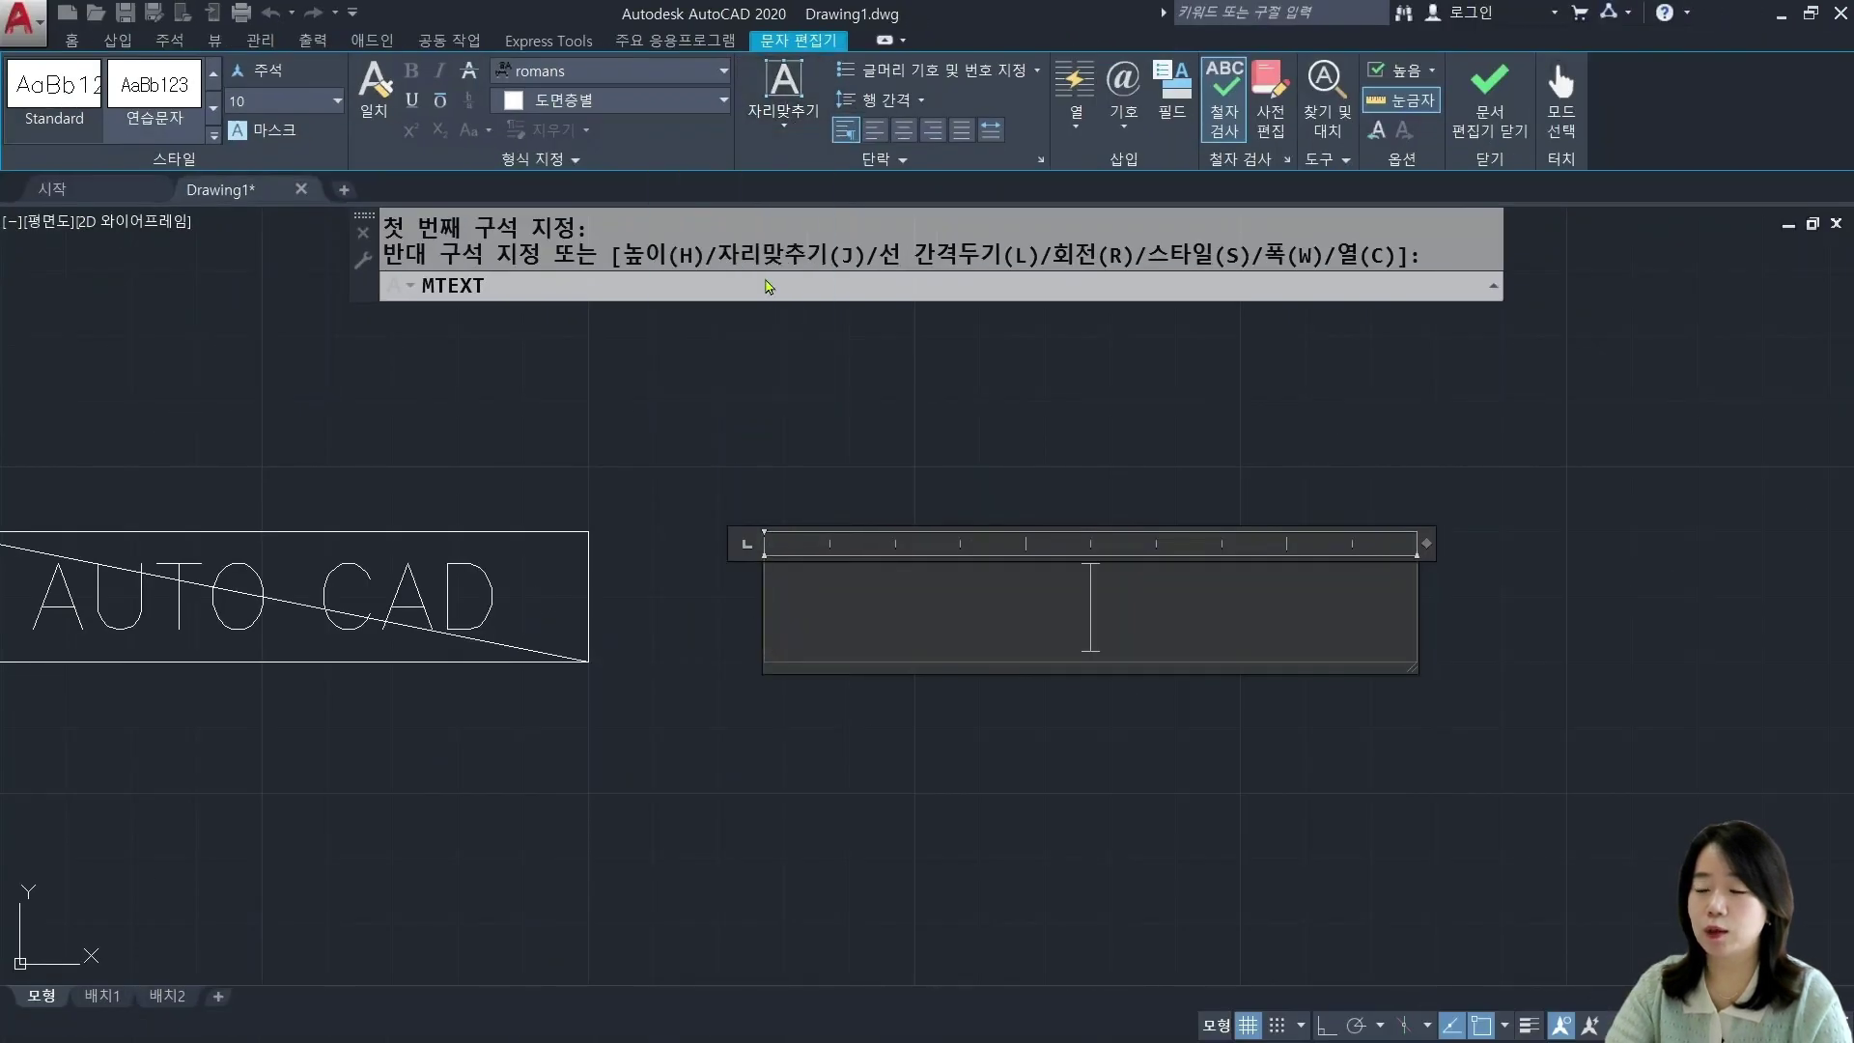
text(A)
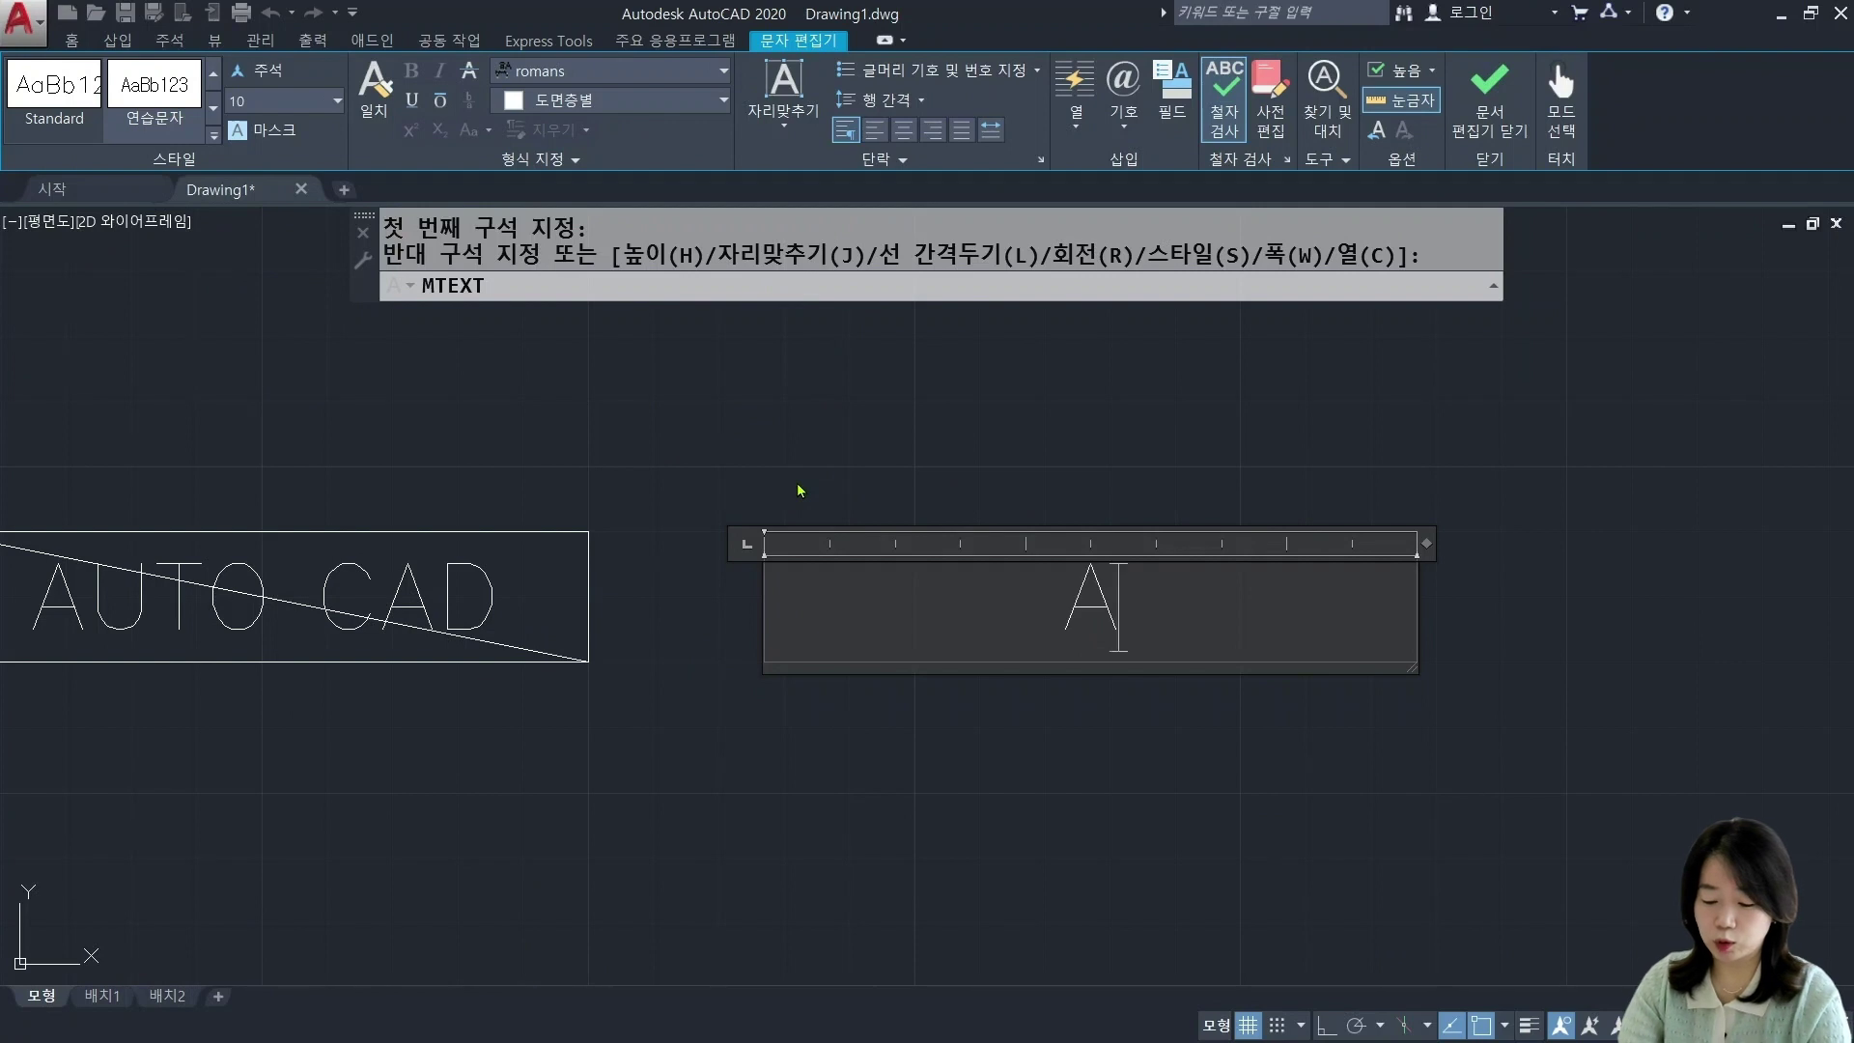
text(UTO CAD)
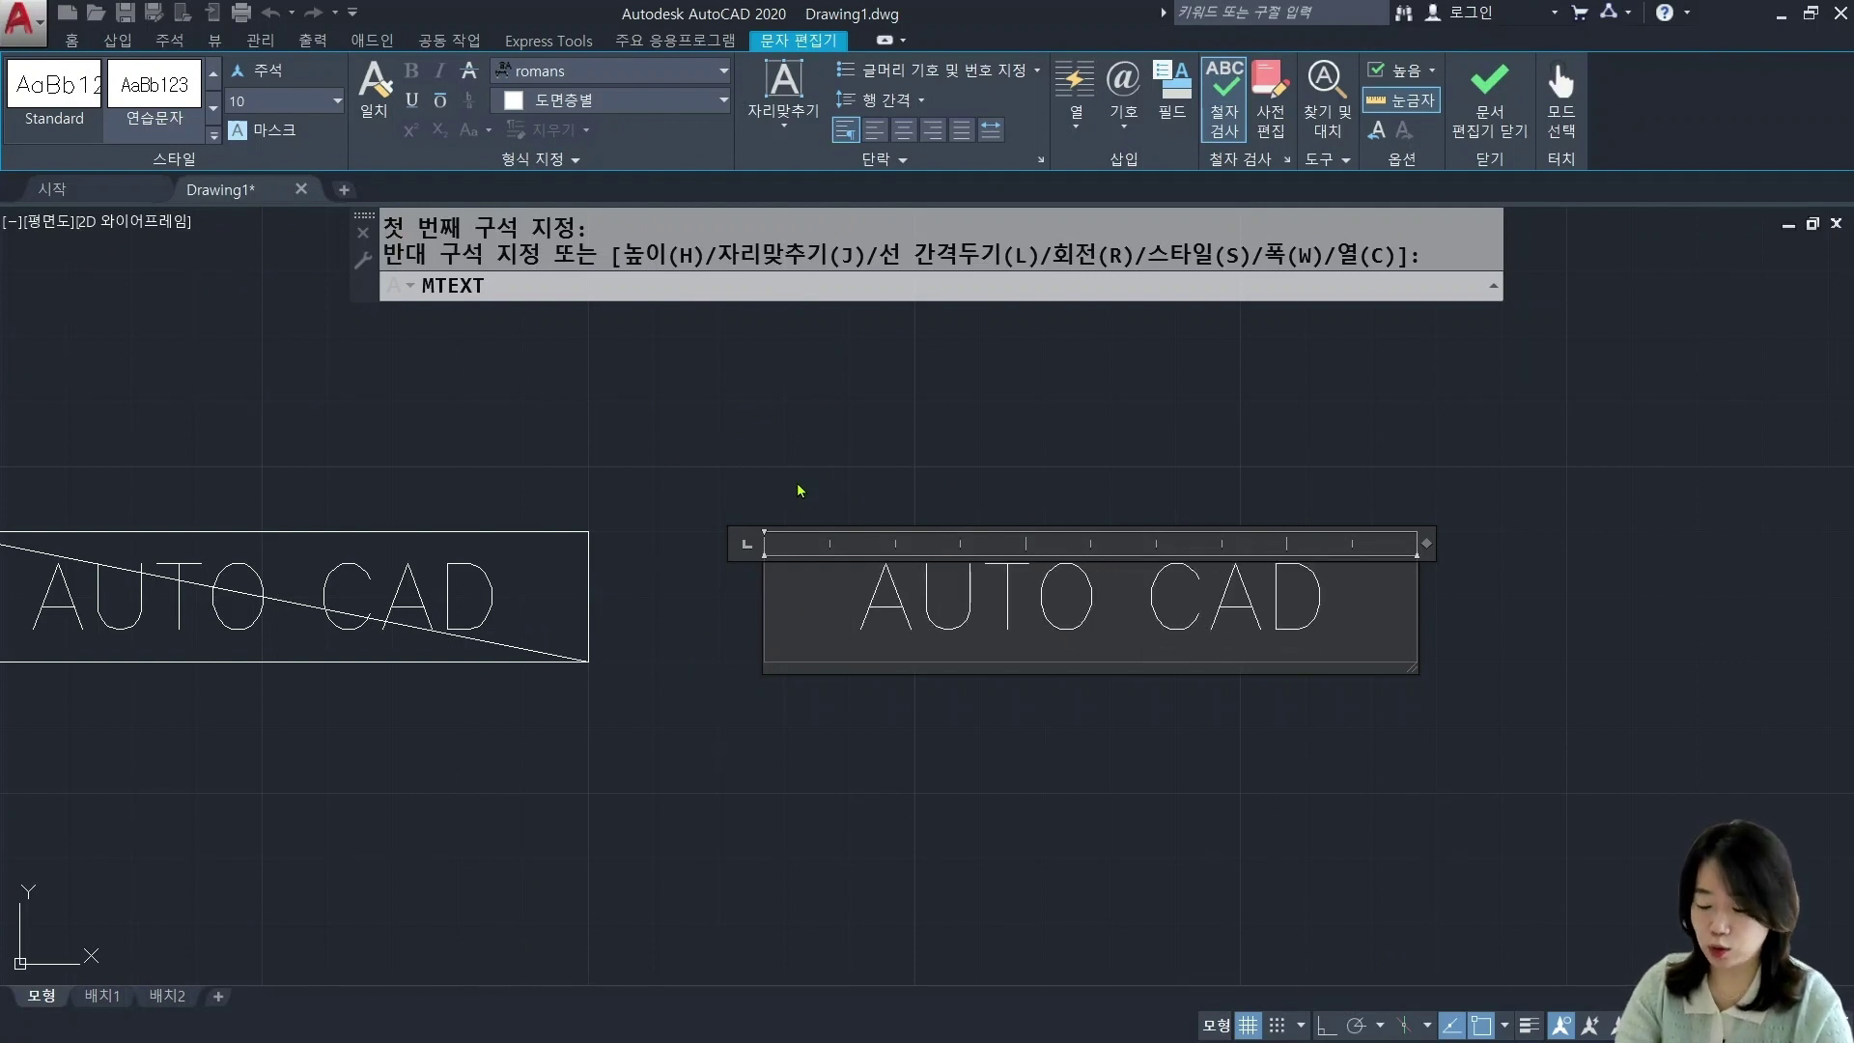
click(795, 476)
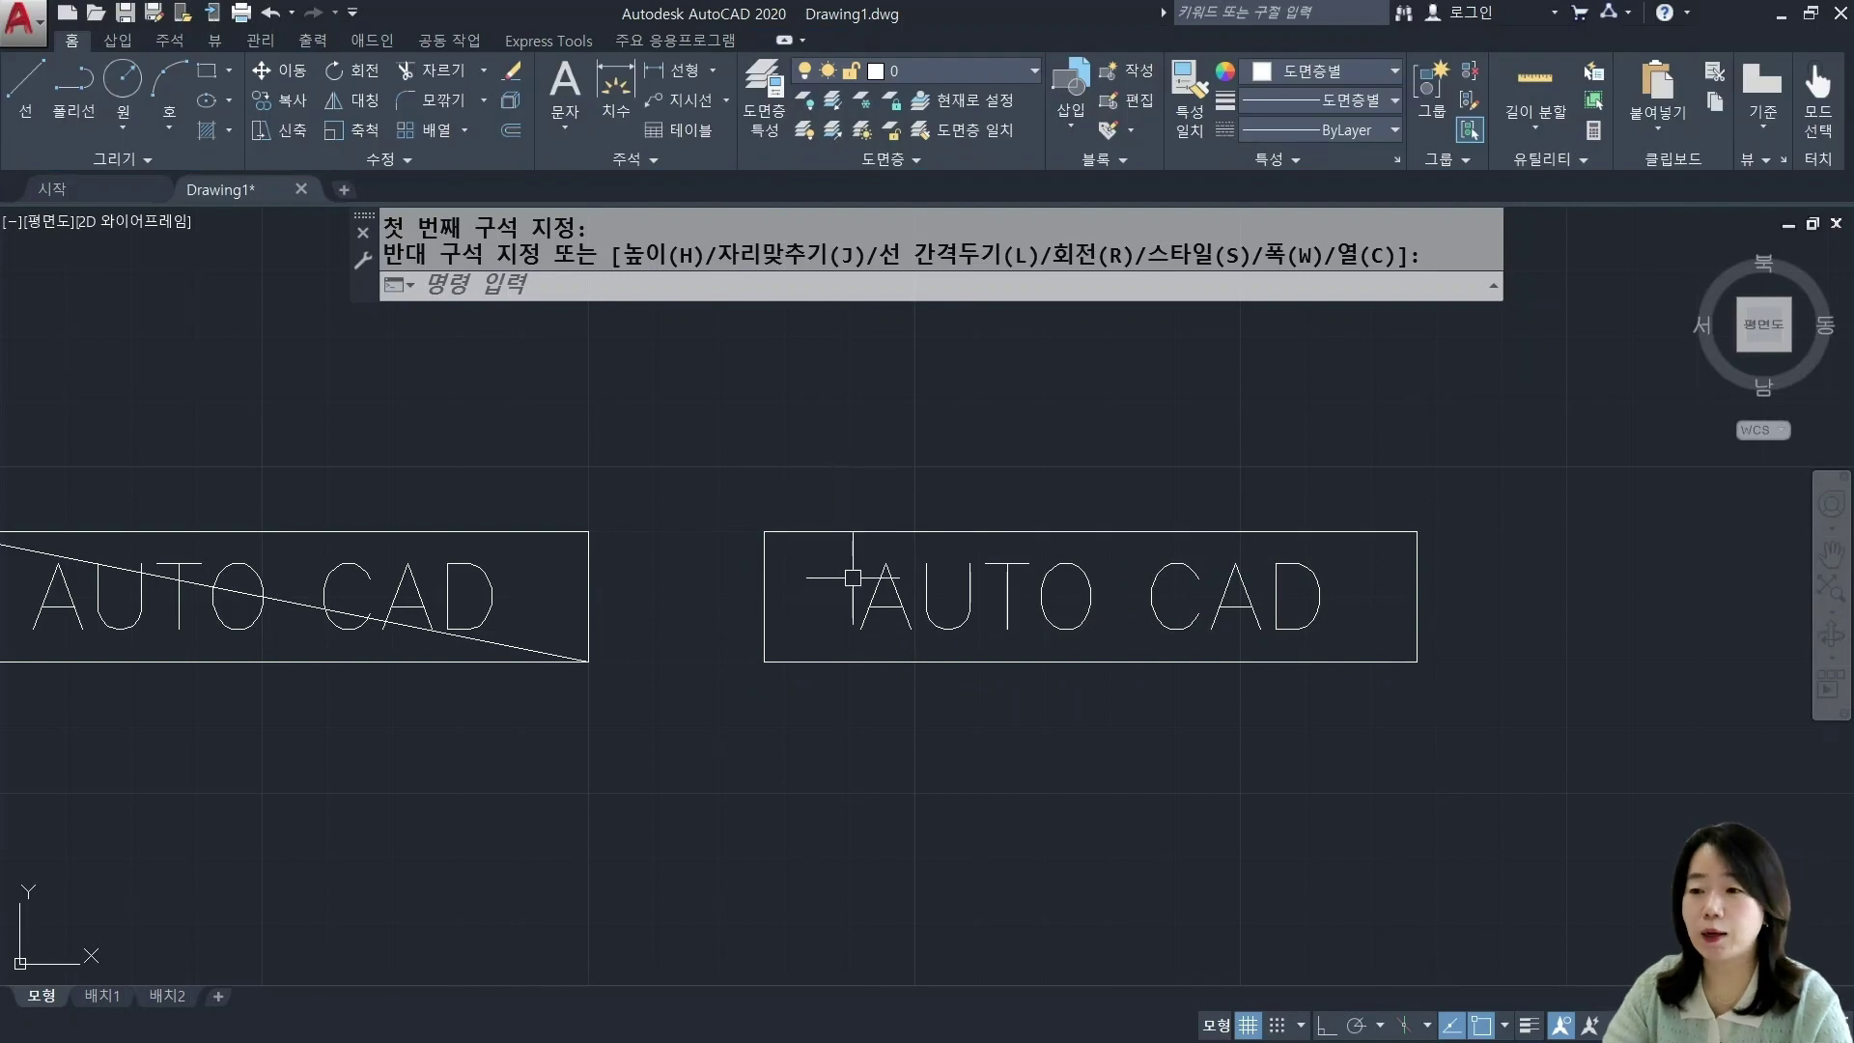
Step: Delete the diagonal construction line from the left rectangle
scroll(854, 619, down, 2)
middle_drag(854, 625, 880, 588)
key(Escape)
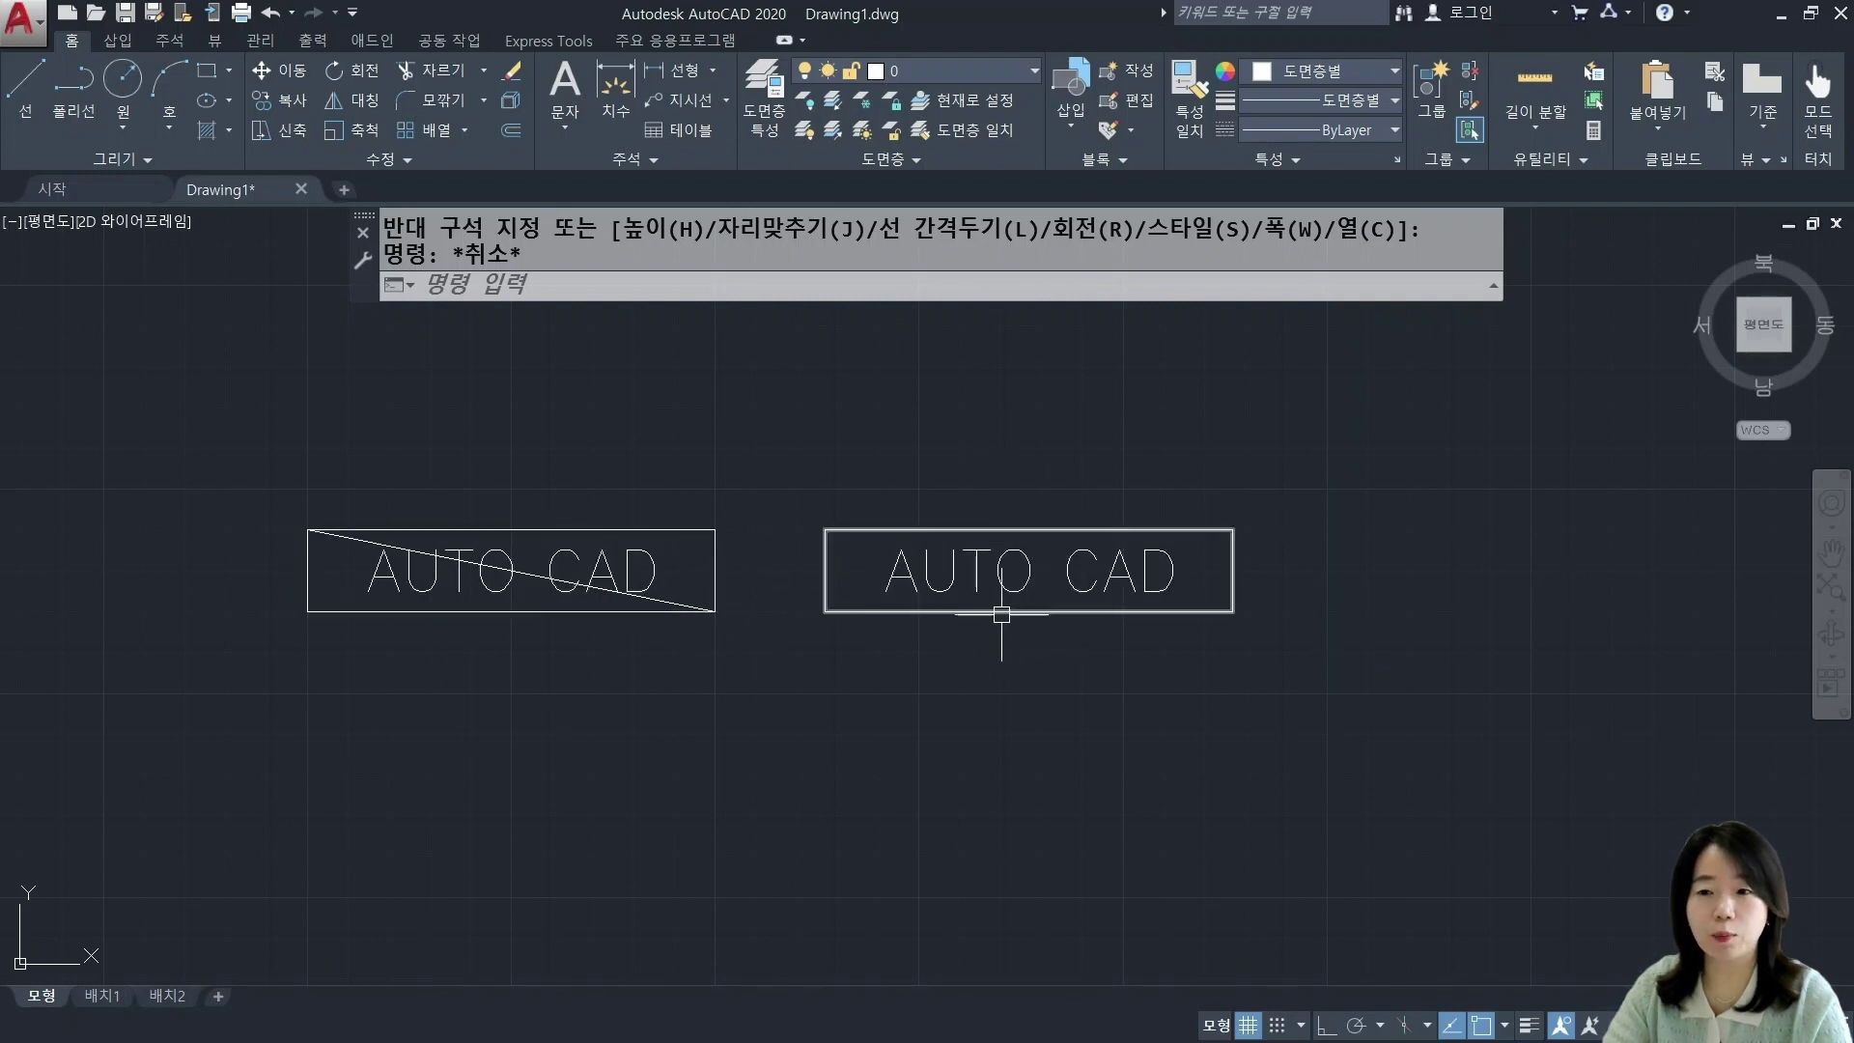
key(Escape)
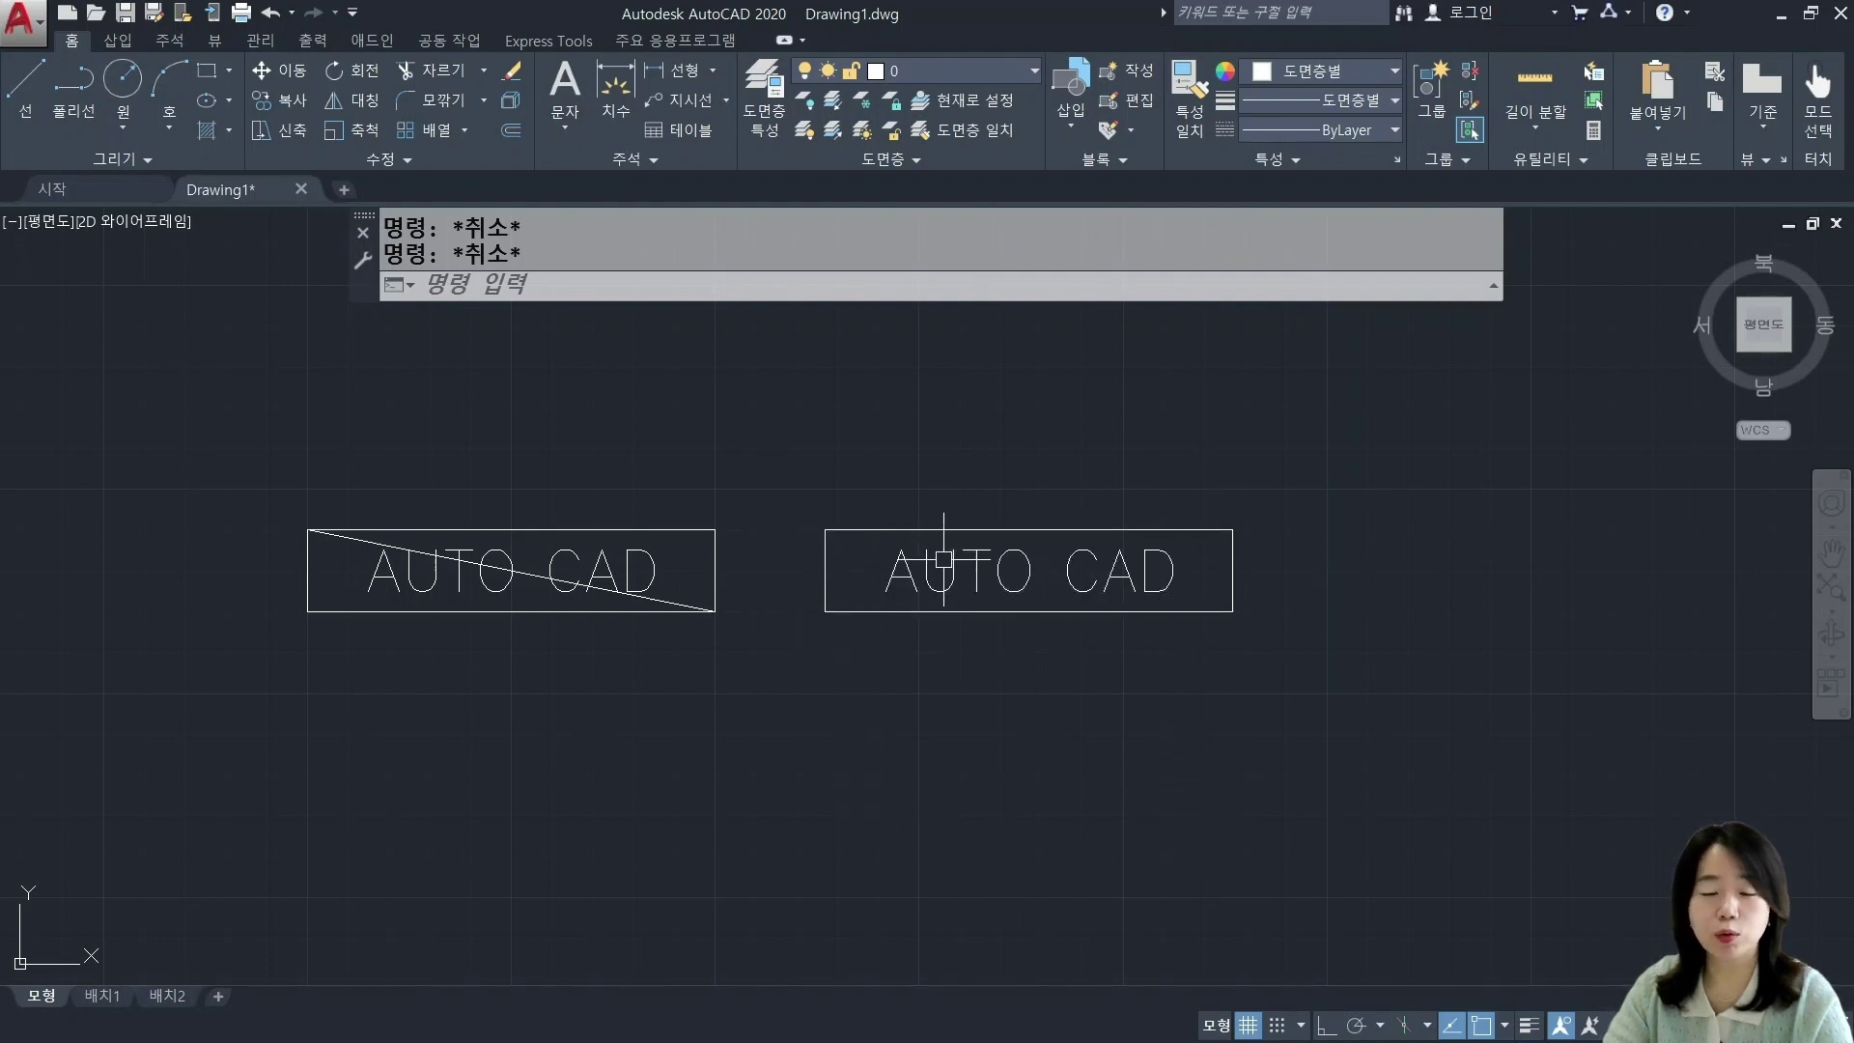
scroll(902, 559, up, 2)
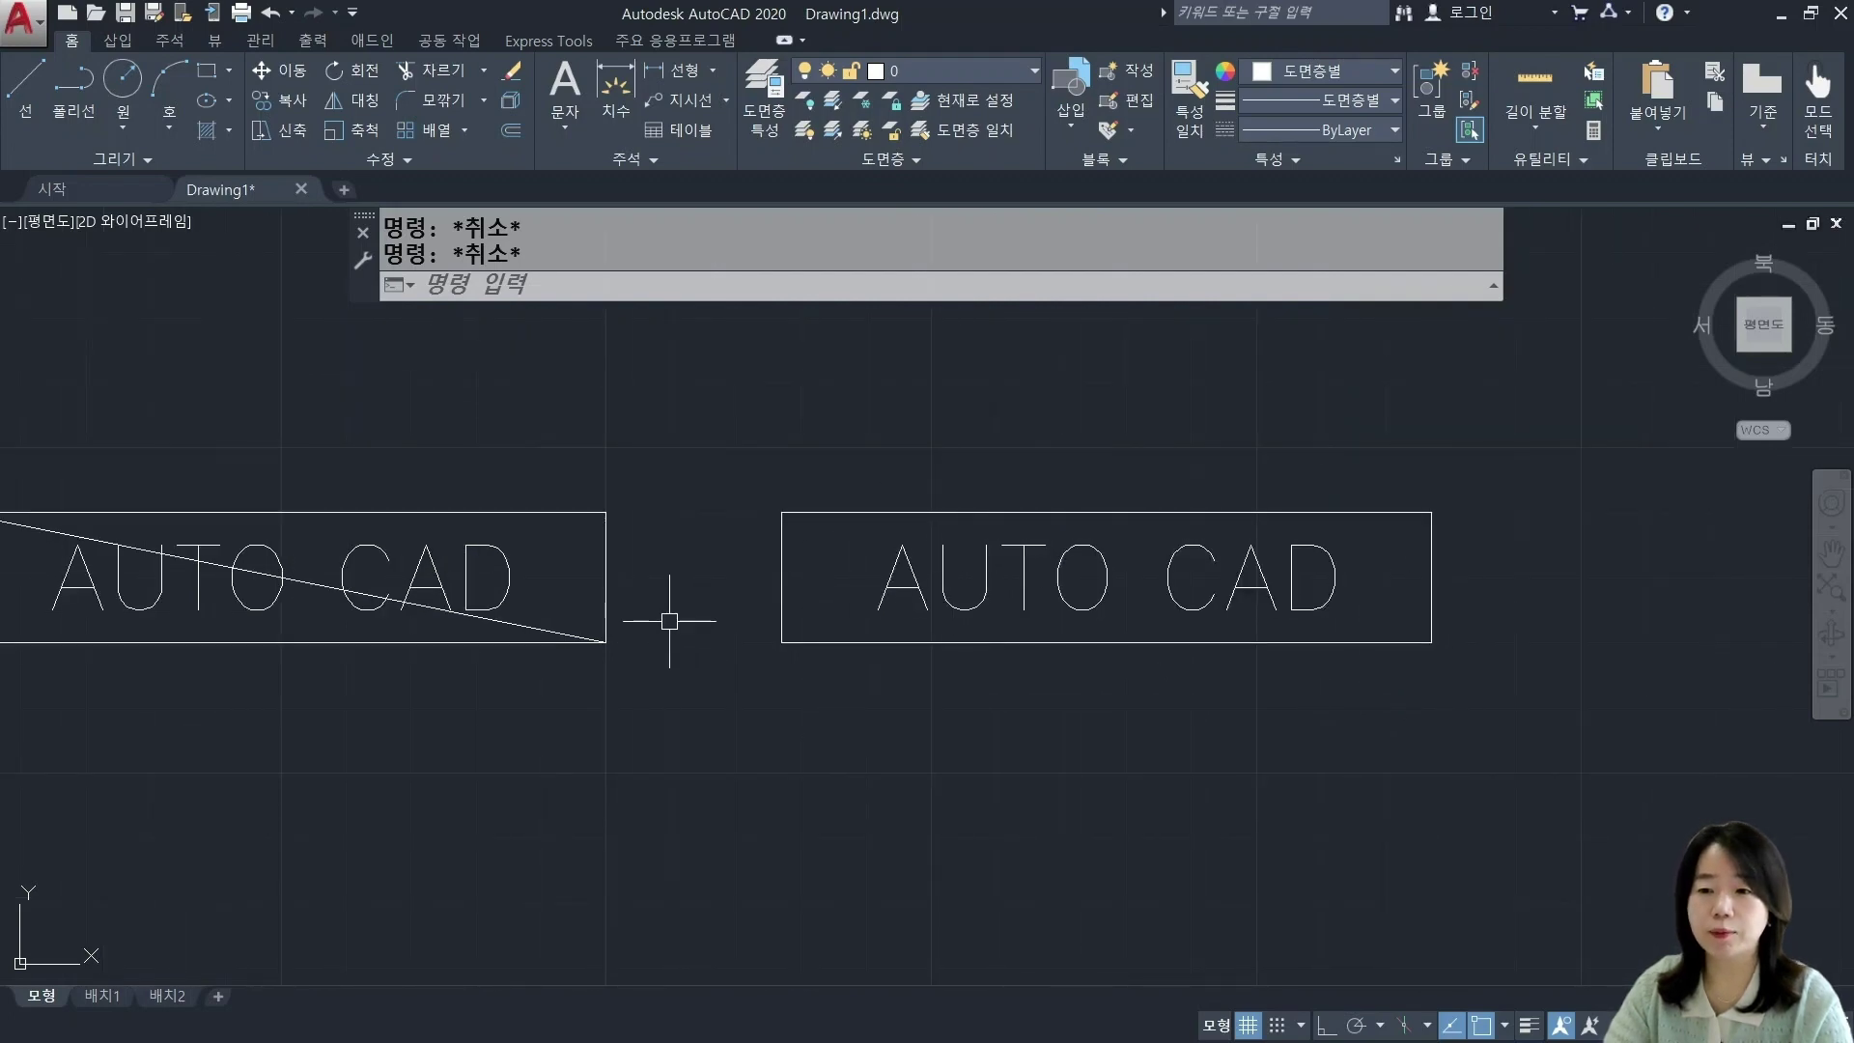
middle_drag(670, 622, 911, 522)
click(792, 530)
key(Delete)
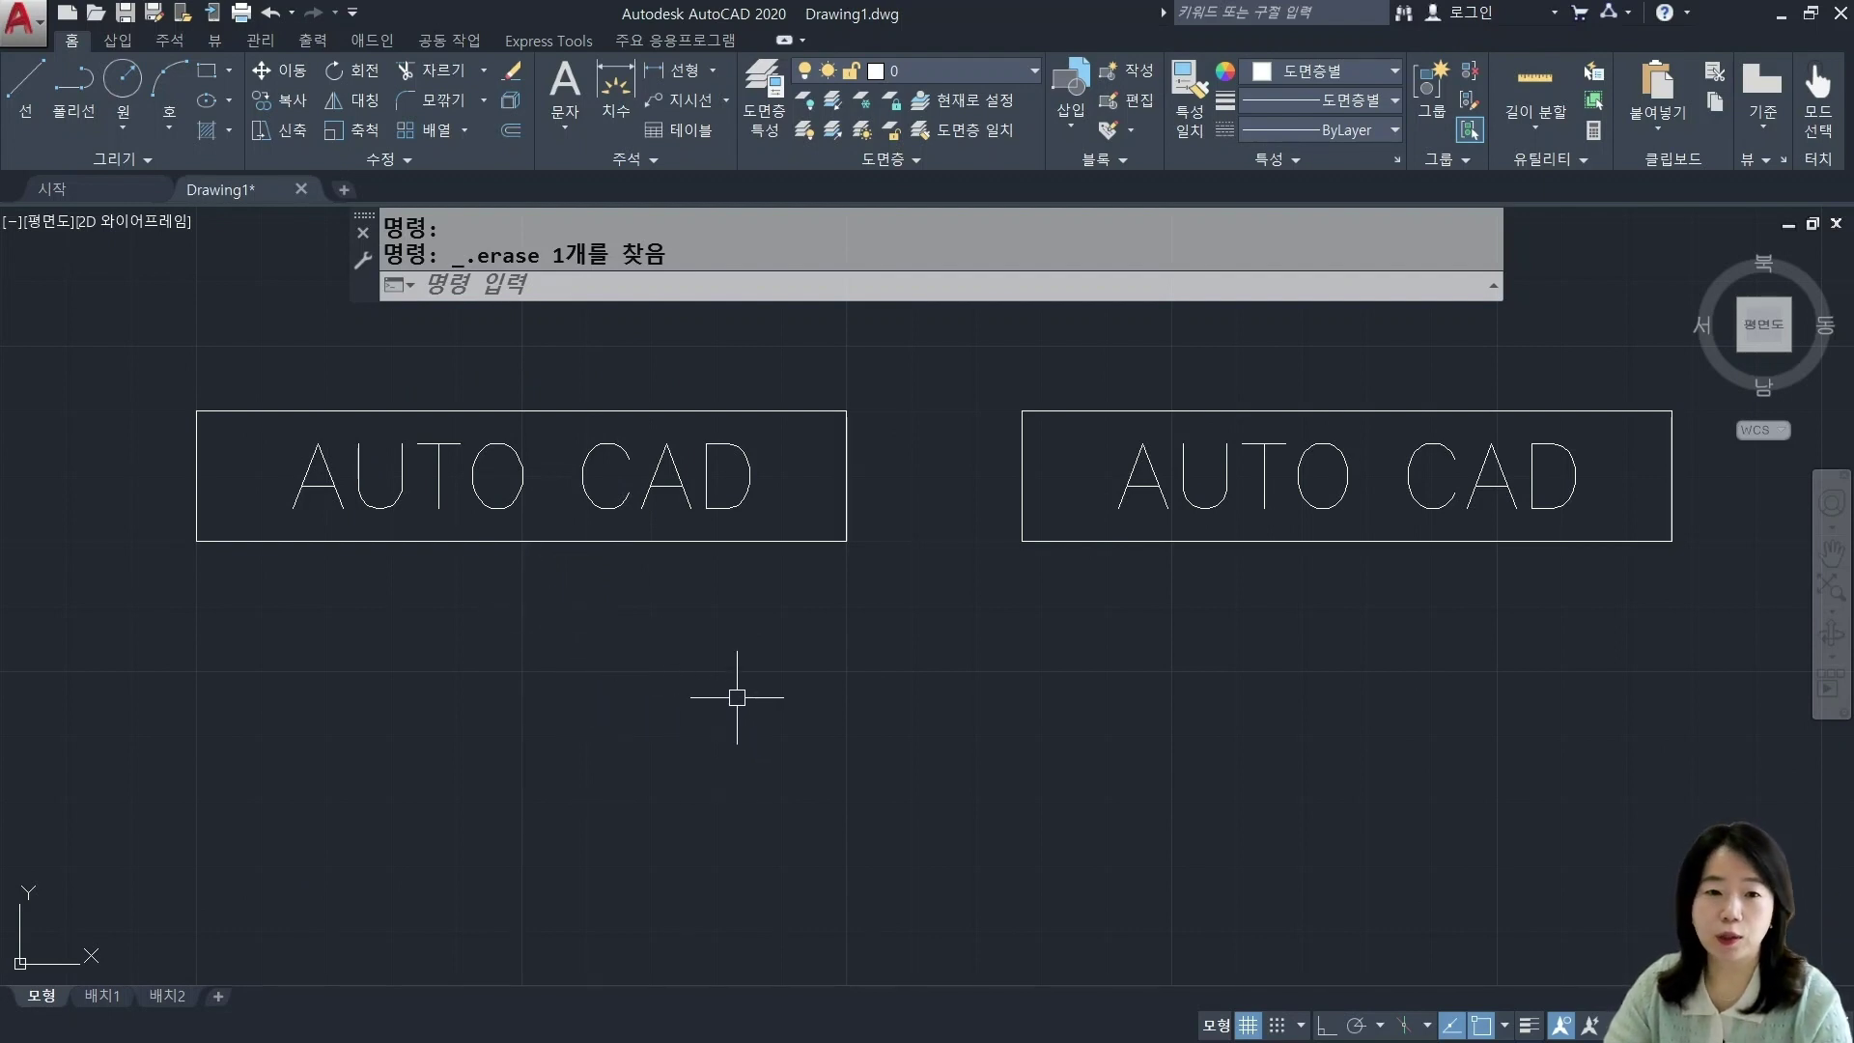
key(Escape)
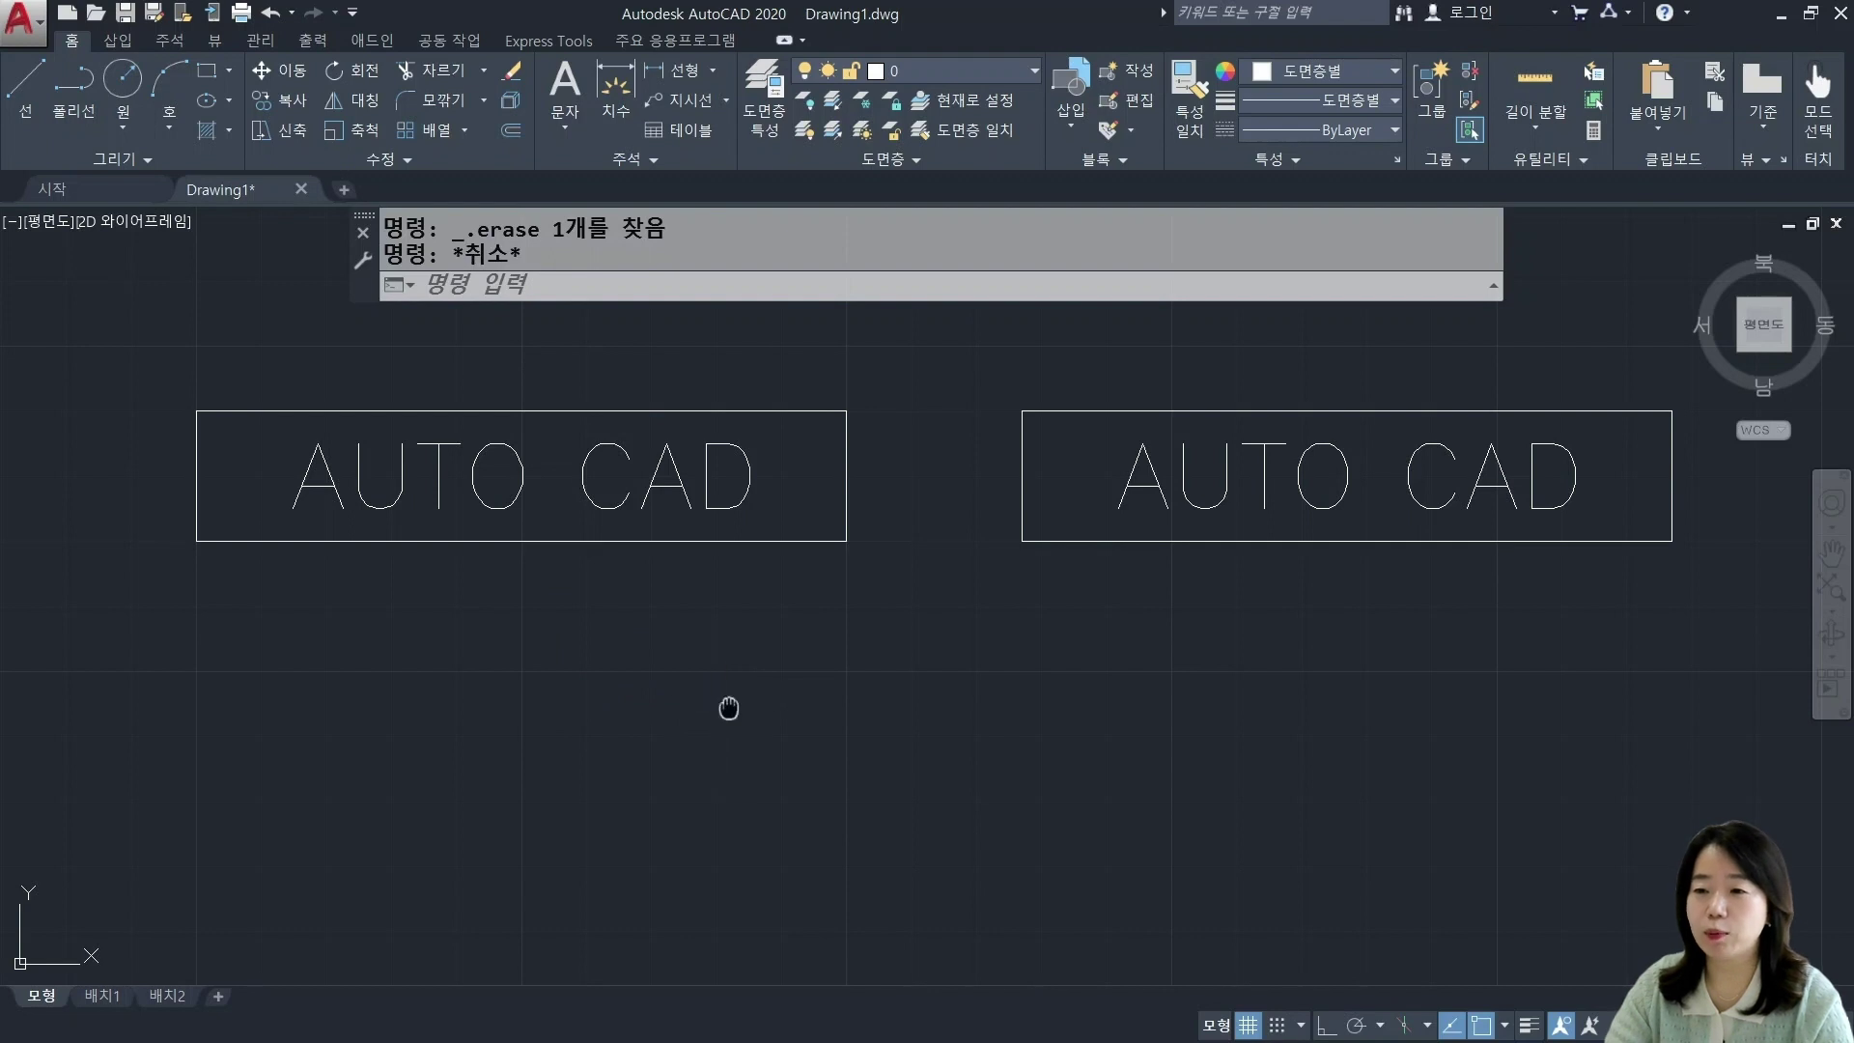
Step: Start a single-line text with Align justification and, with Ortho on, give it a horizontal baseline 100 units long below the left rectangle
middle_drag(729, 704, 774, 650)
text(dt)
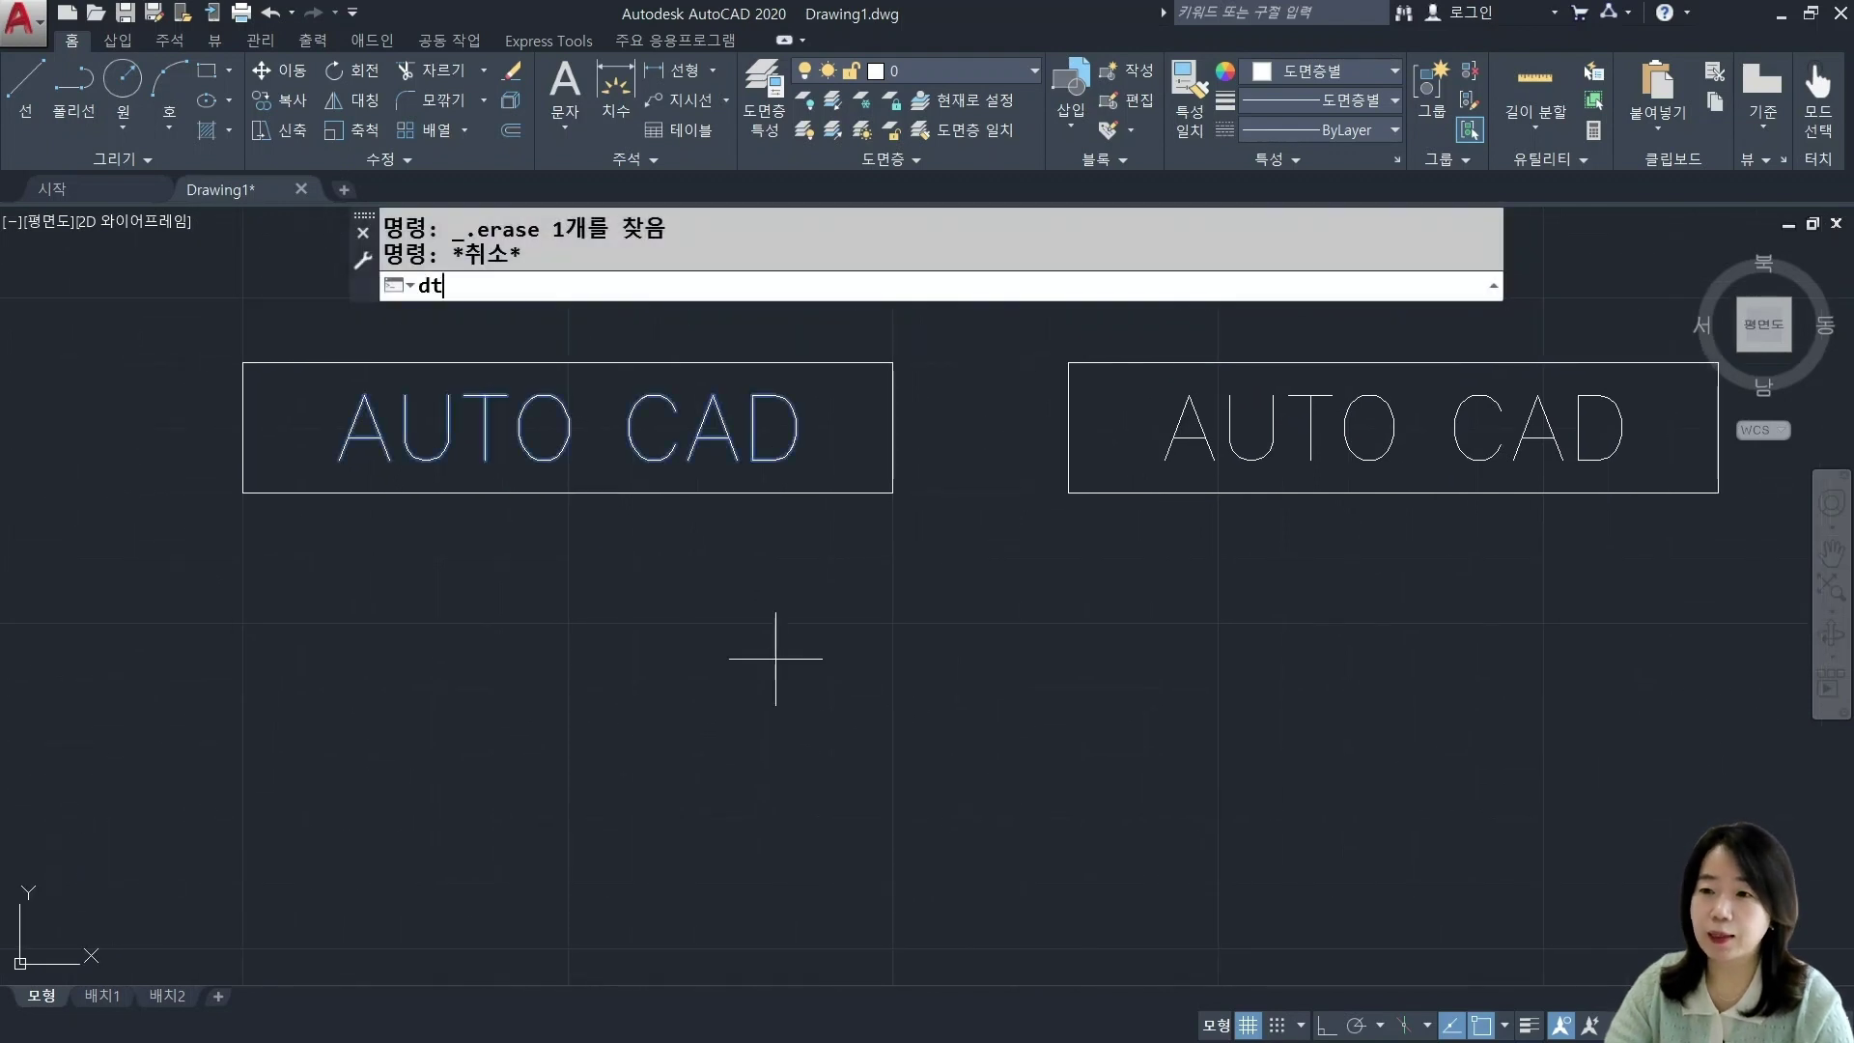
key(Return)
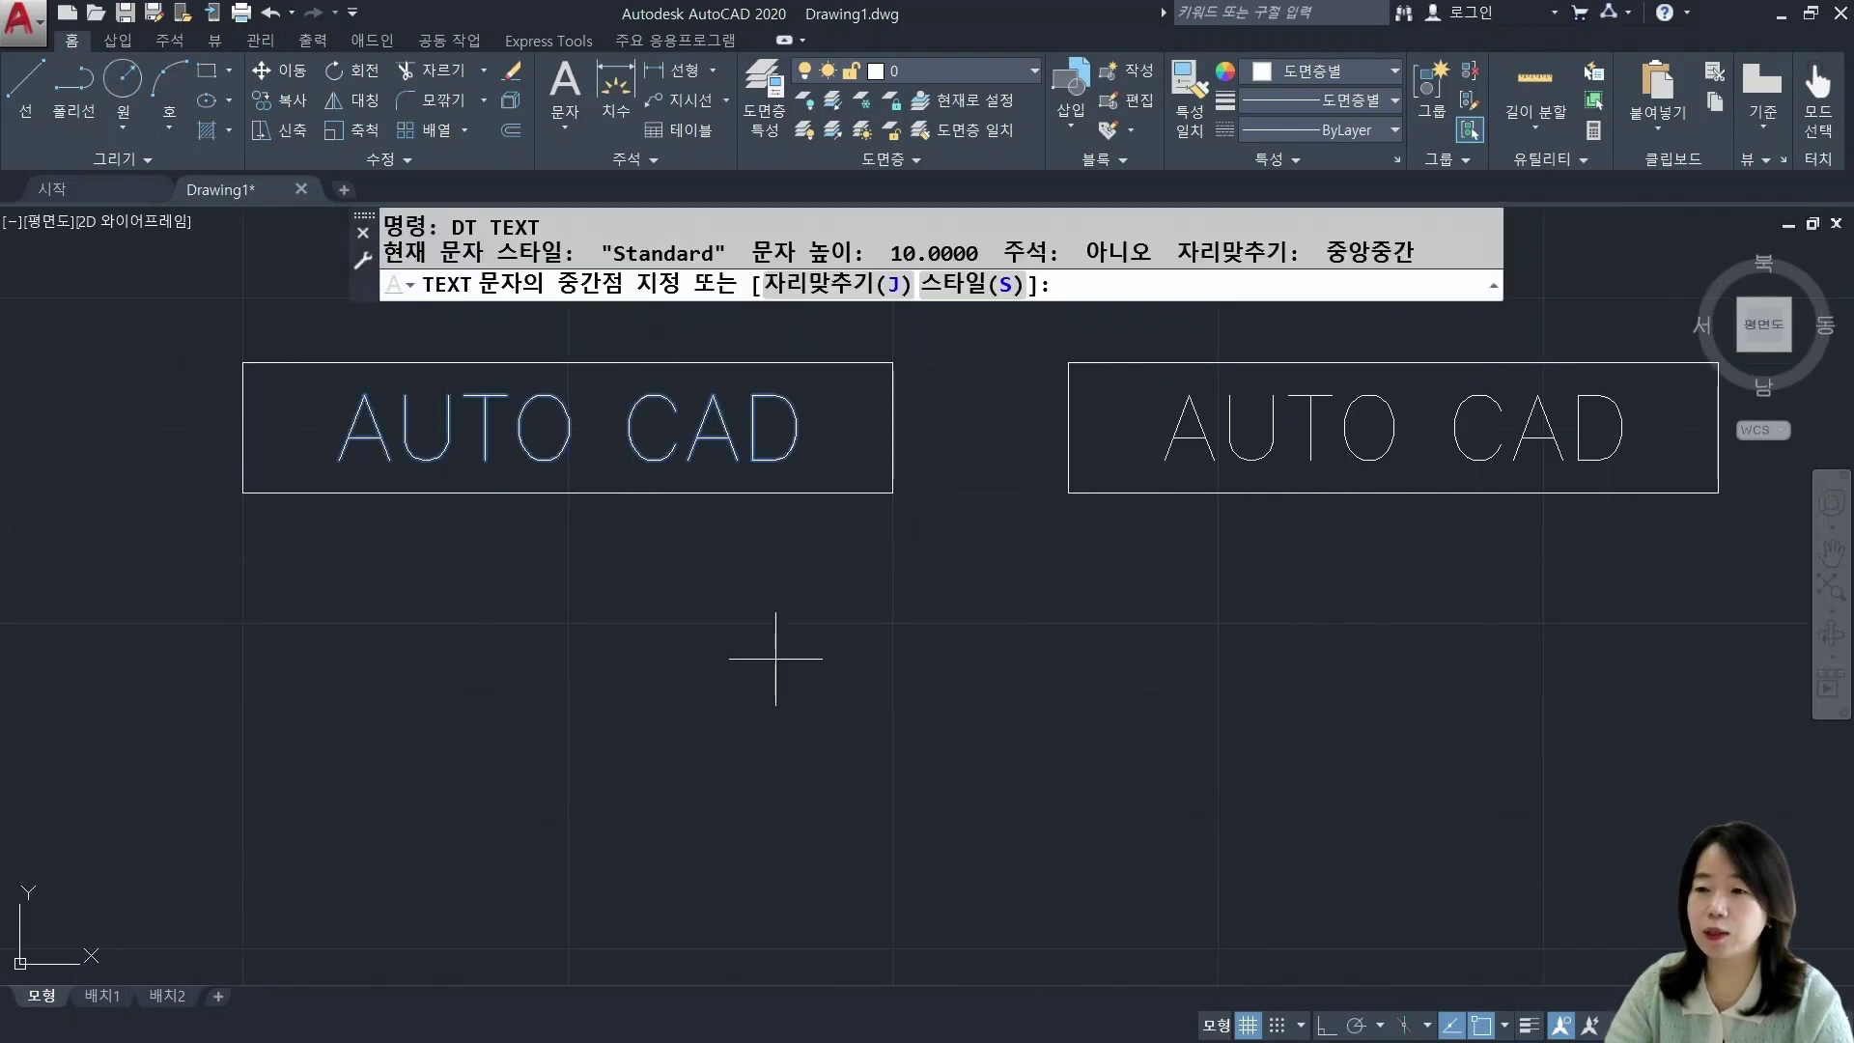
text(j)
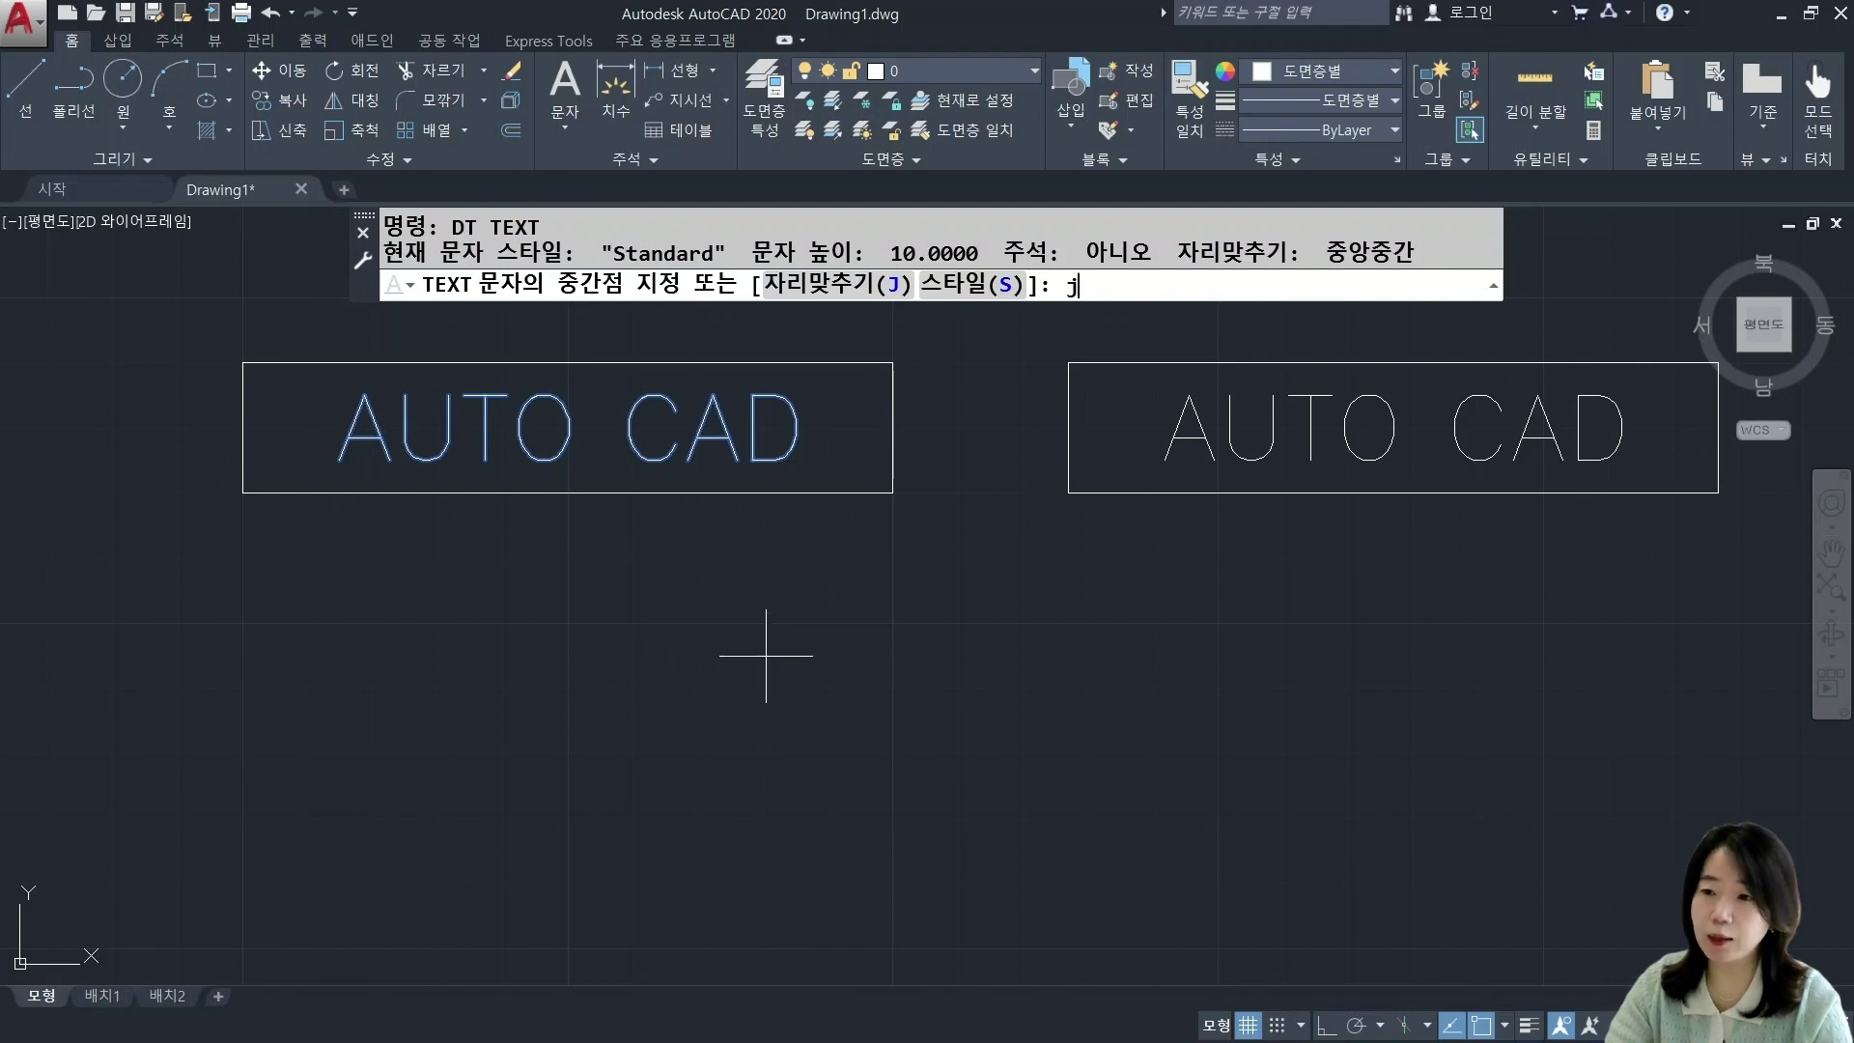
key(Return)
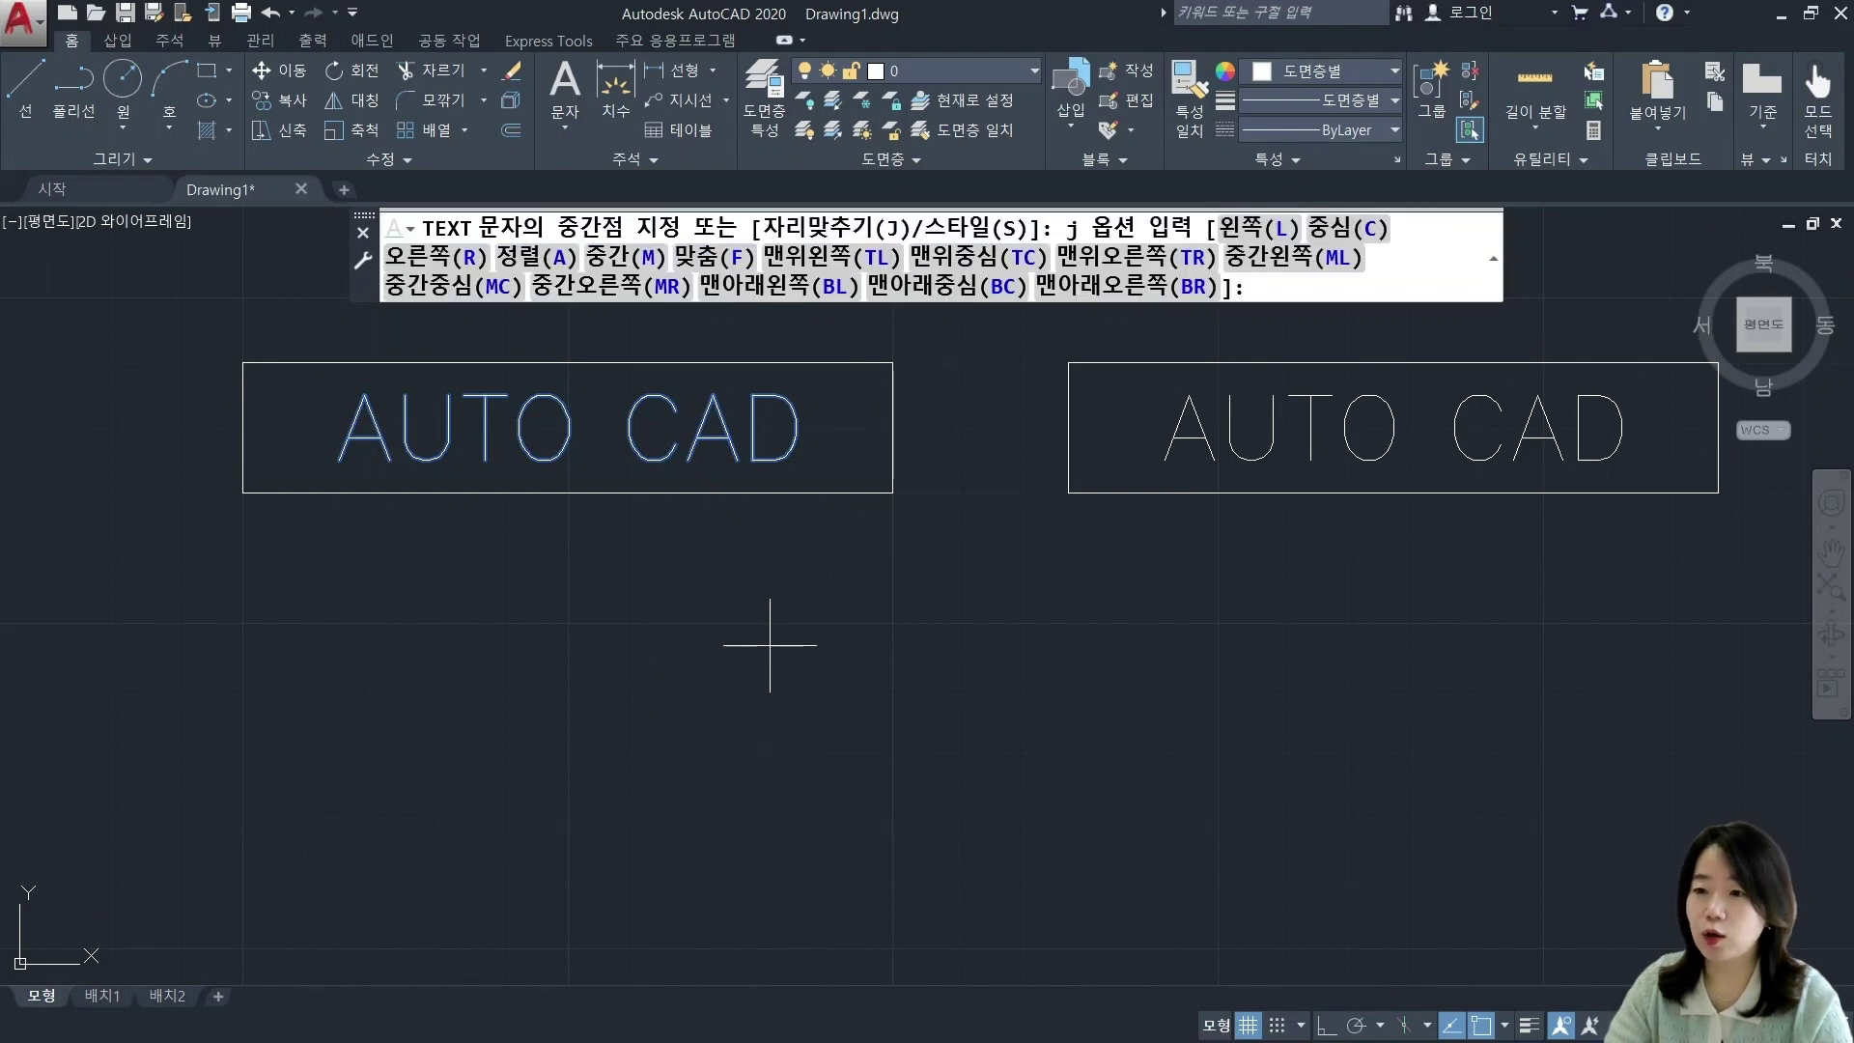
click(542, 264)
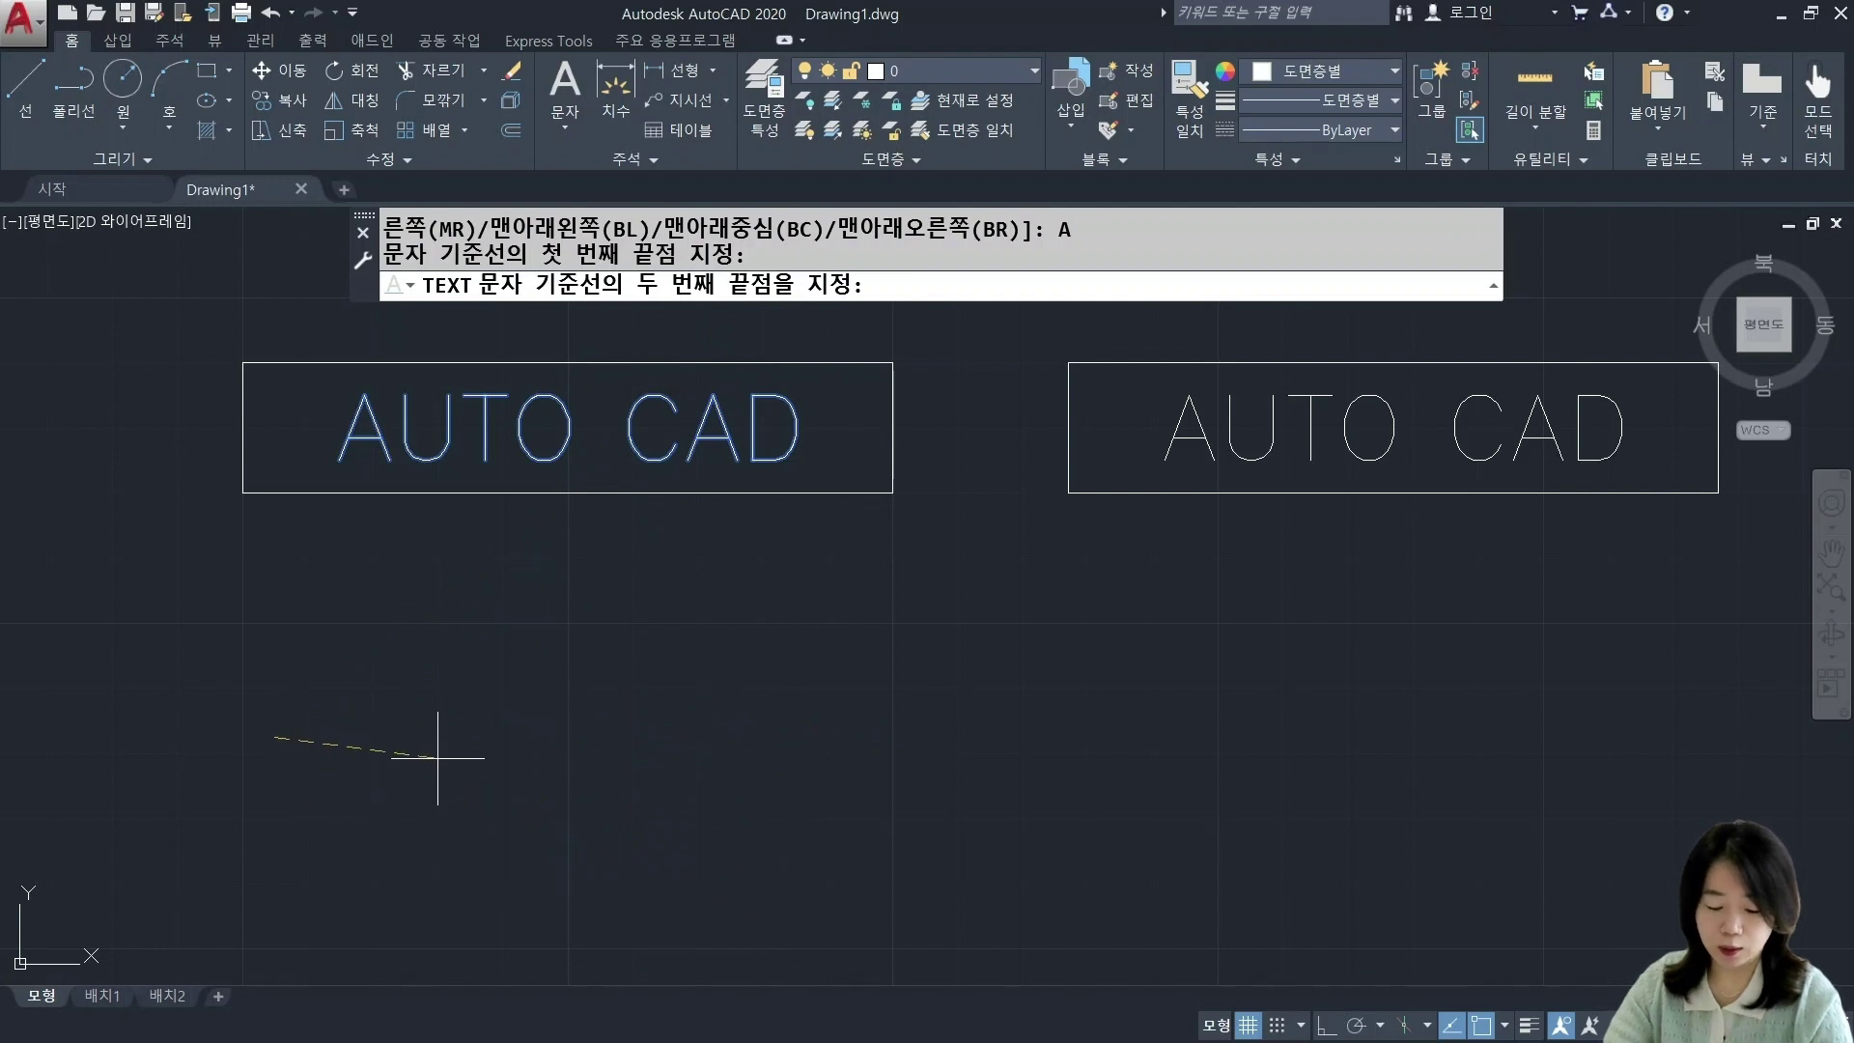
key(F8)
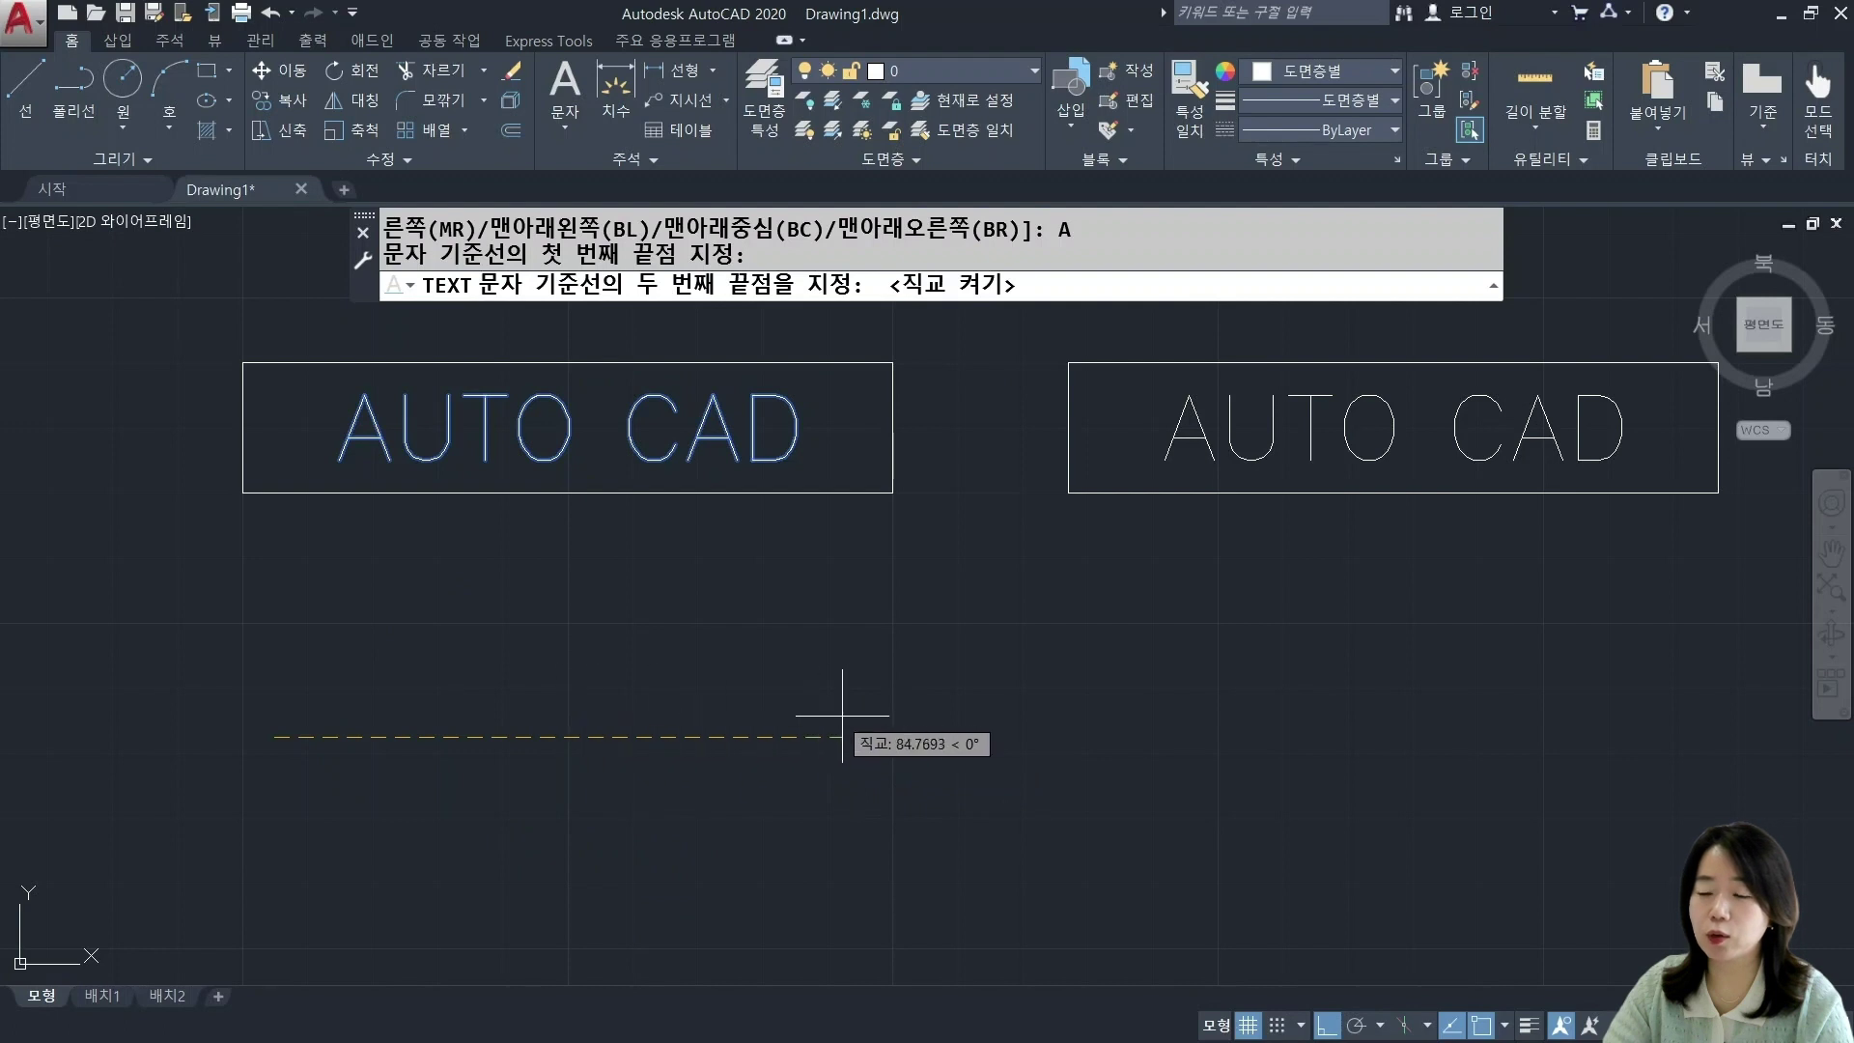
text(100)
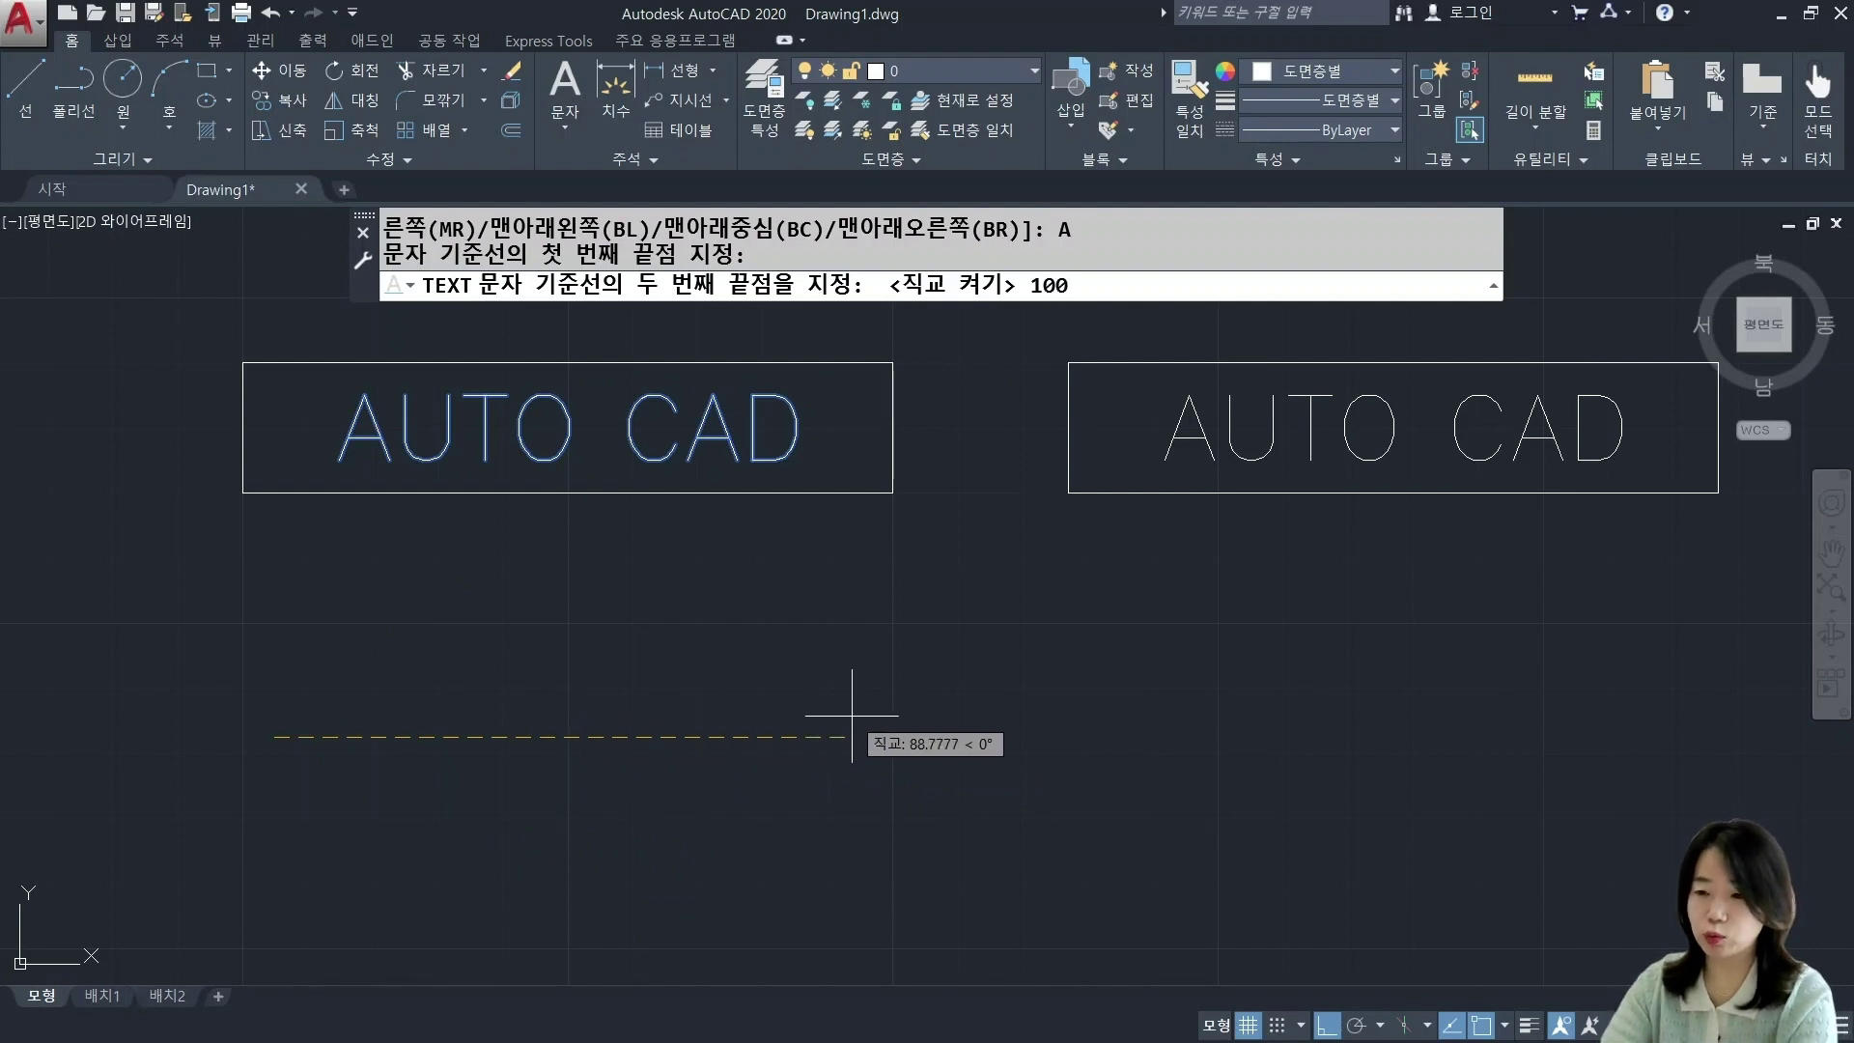
key(Return)
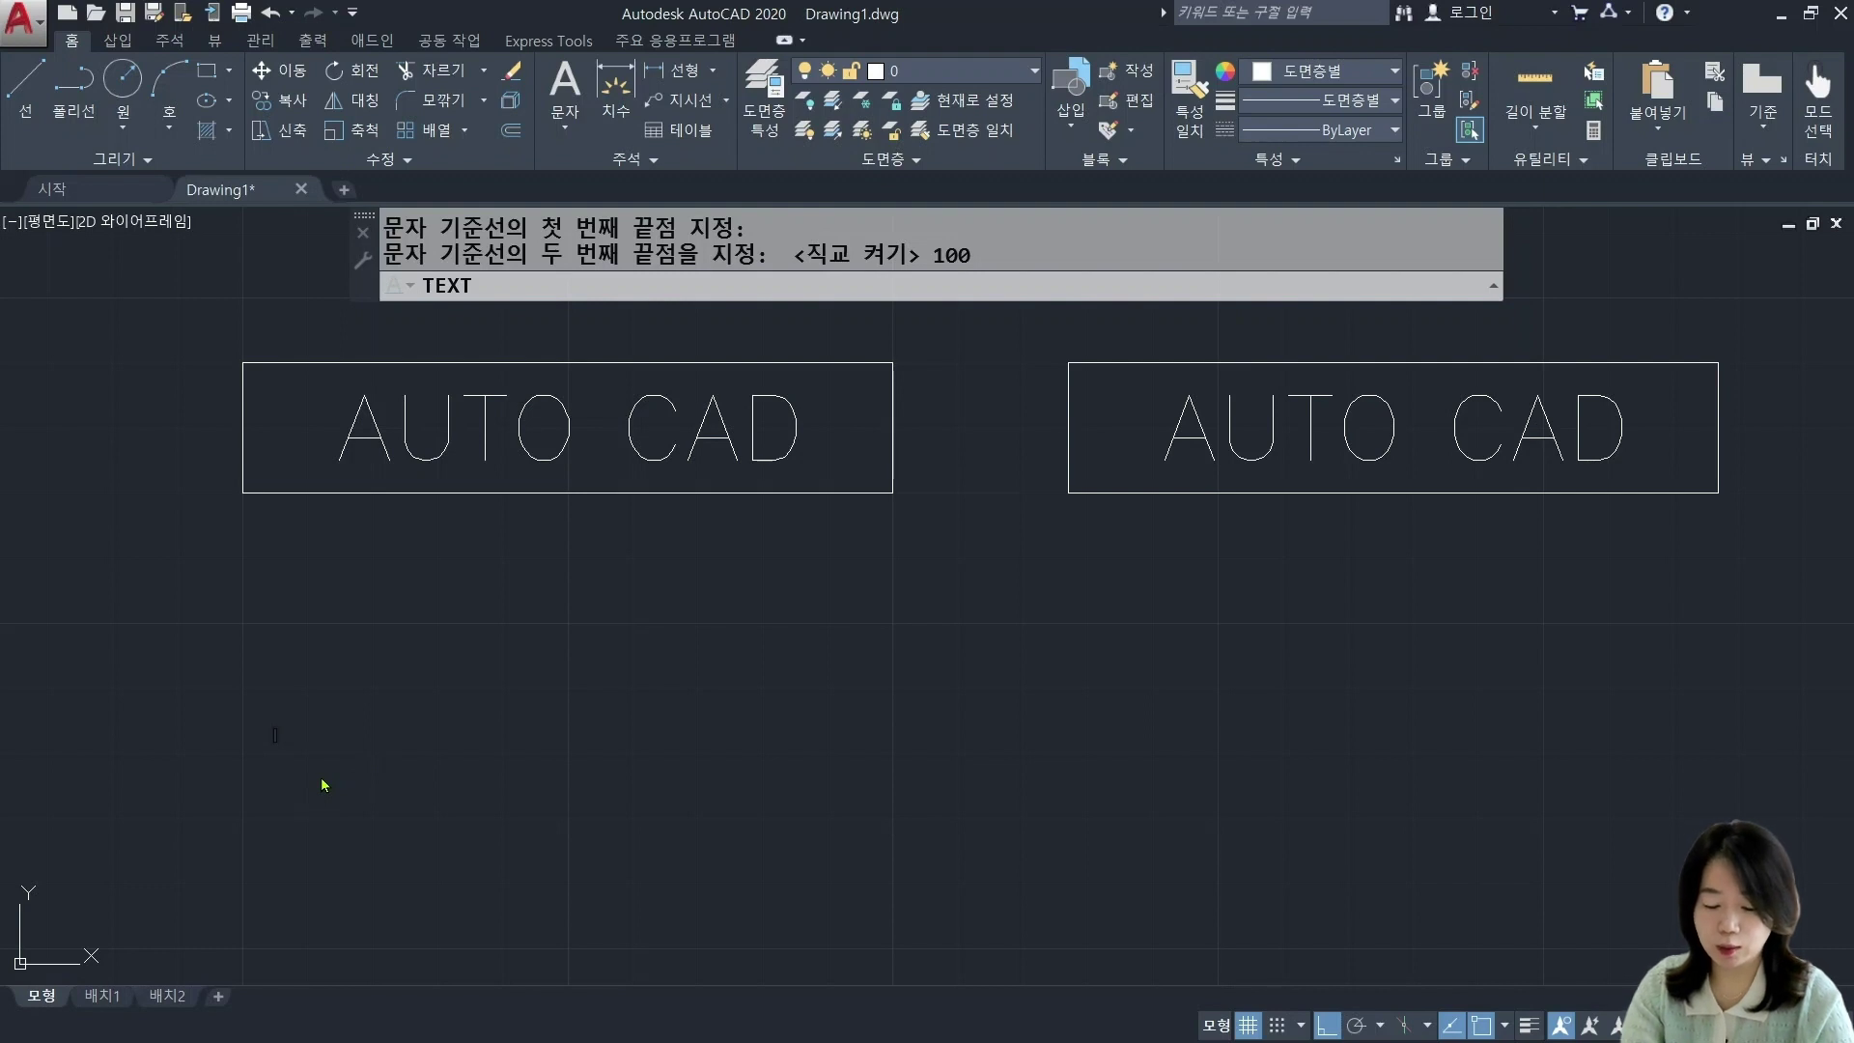
Step: Enter three aligned text lines, "egregrgdgfdgfdgdgdgkjsoijrhgvuhgu", "vfjdkjvljvjvoij" and "djgkvljdl", and finish the text
text(egregrgdgfdg)
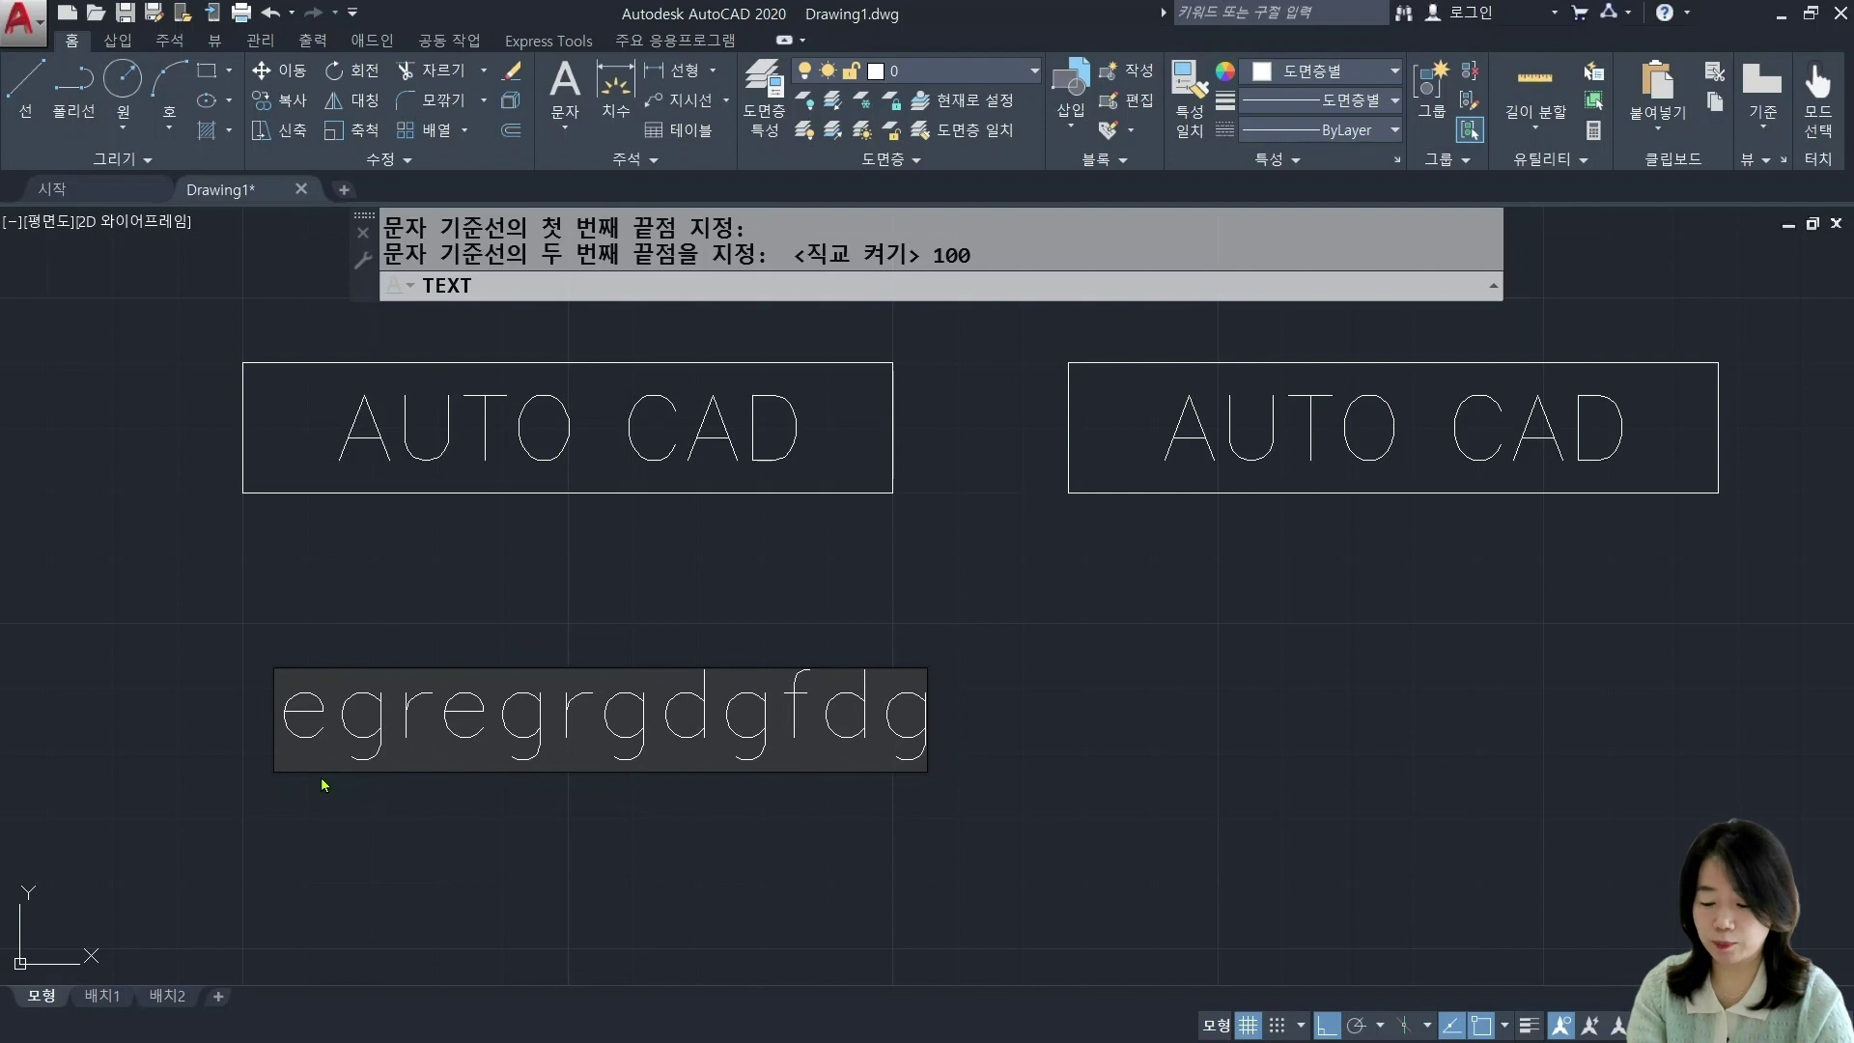
text(fdgdgdg)
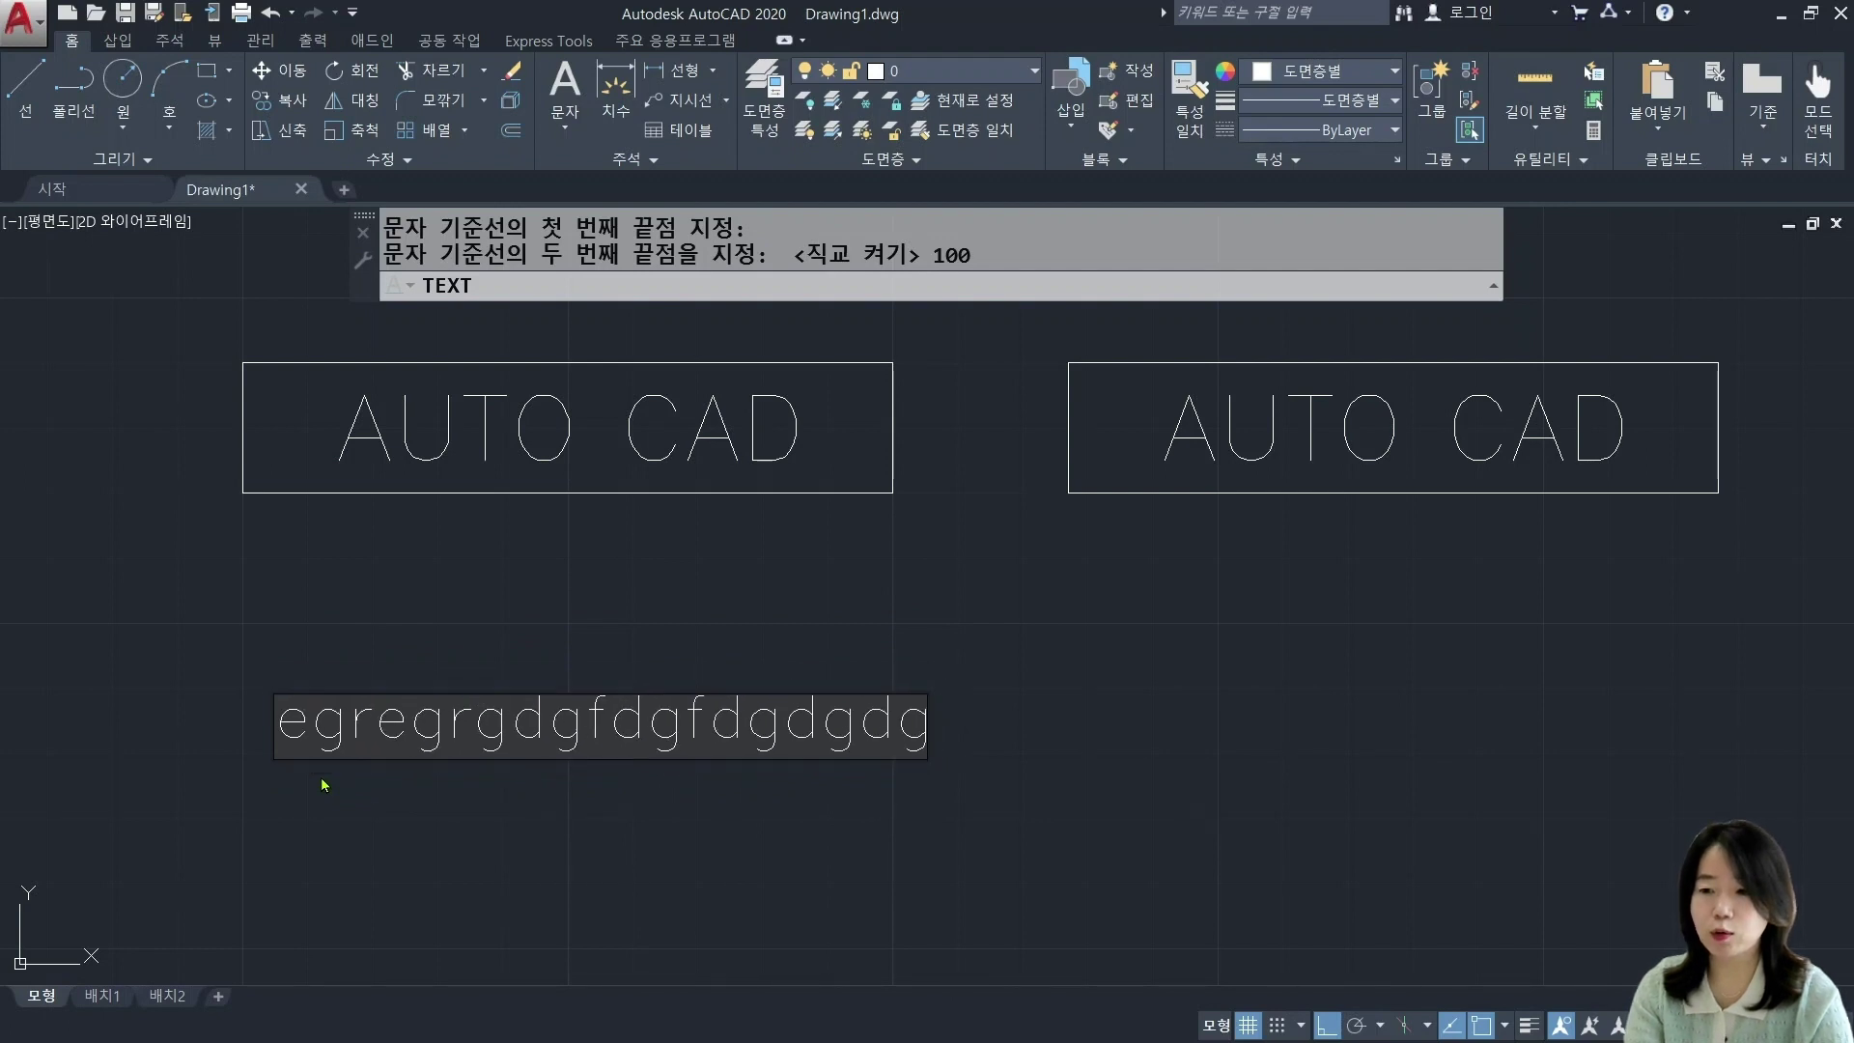
text(kjsoijrhgvuhgu)
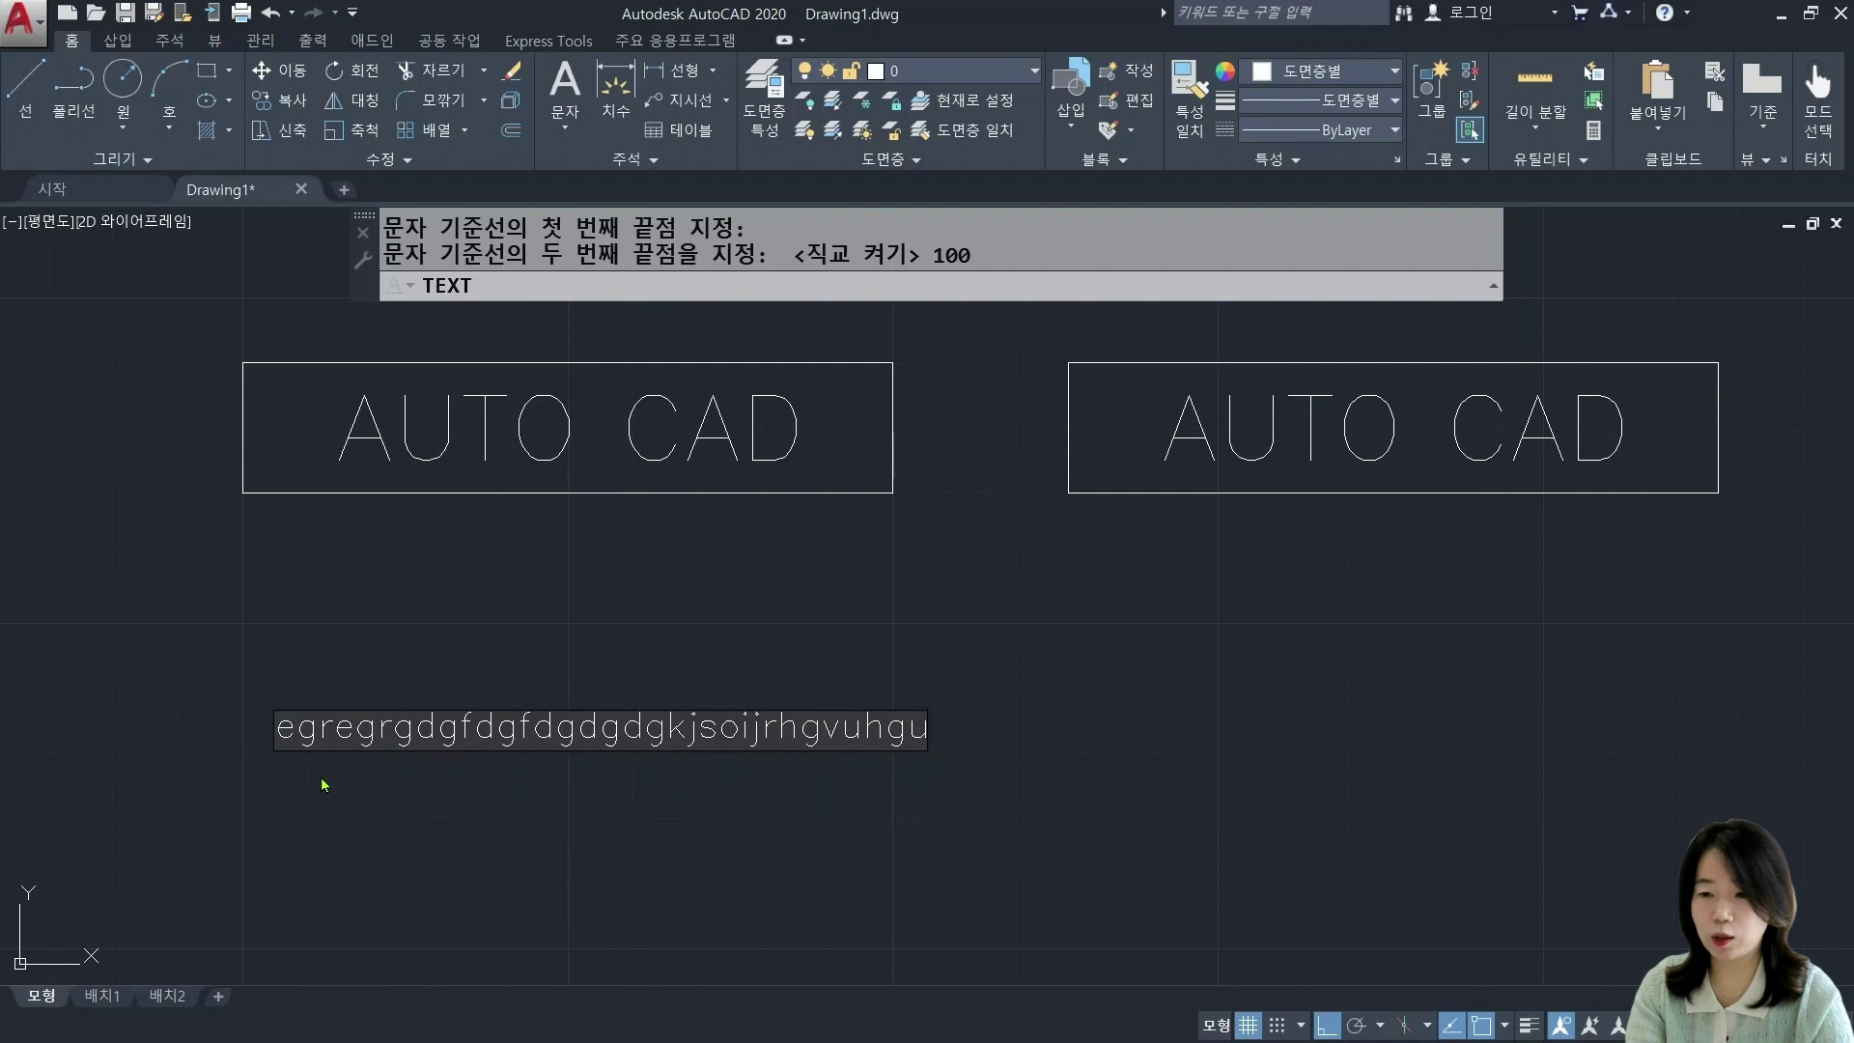
key(Return)
text(vfjdkjv)
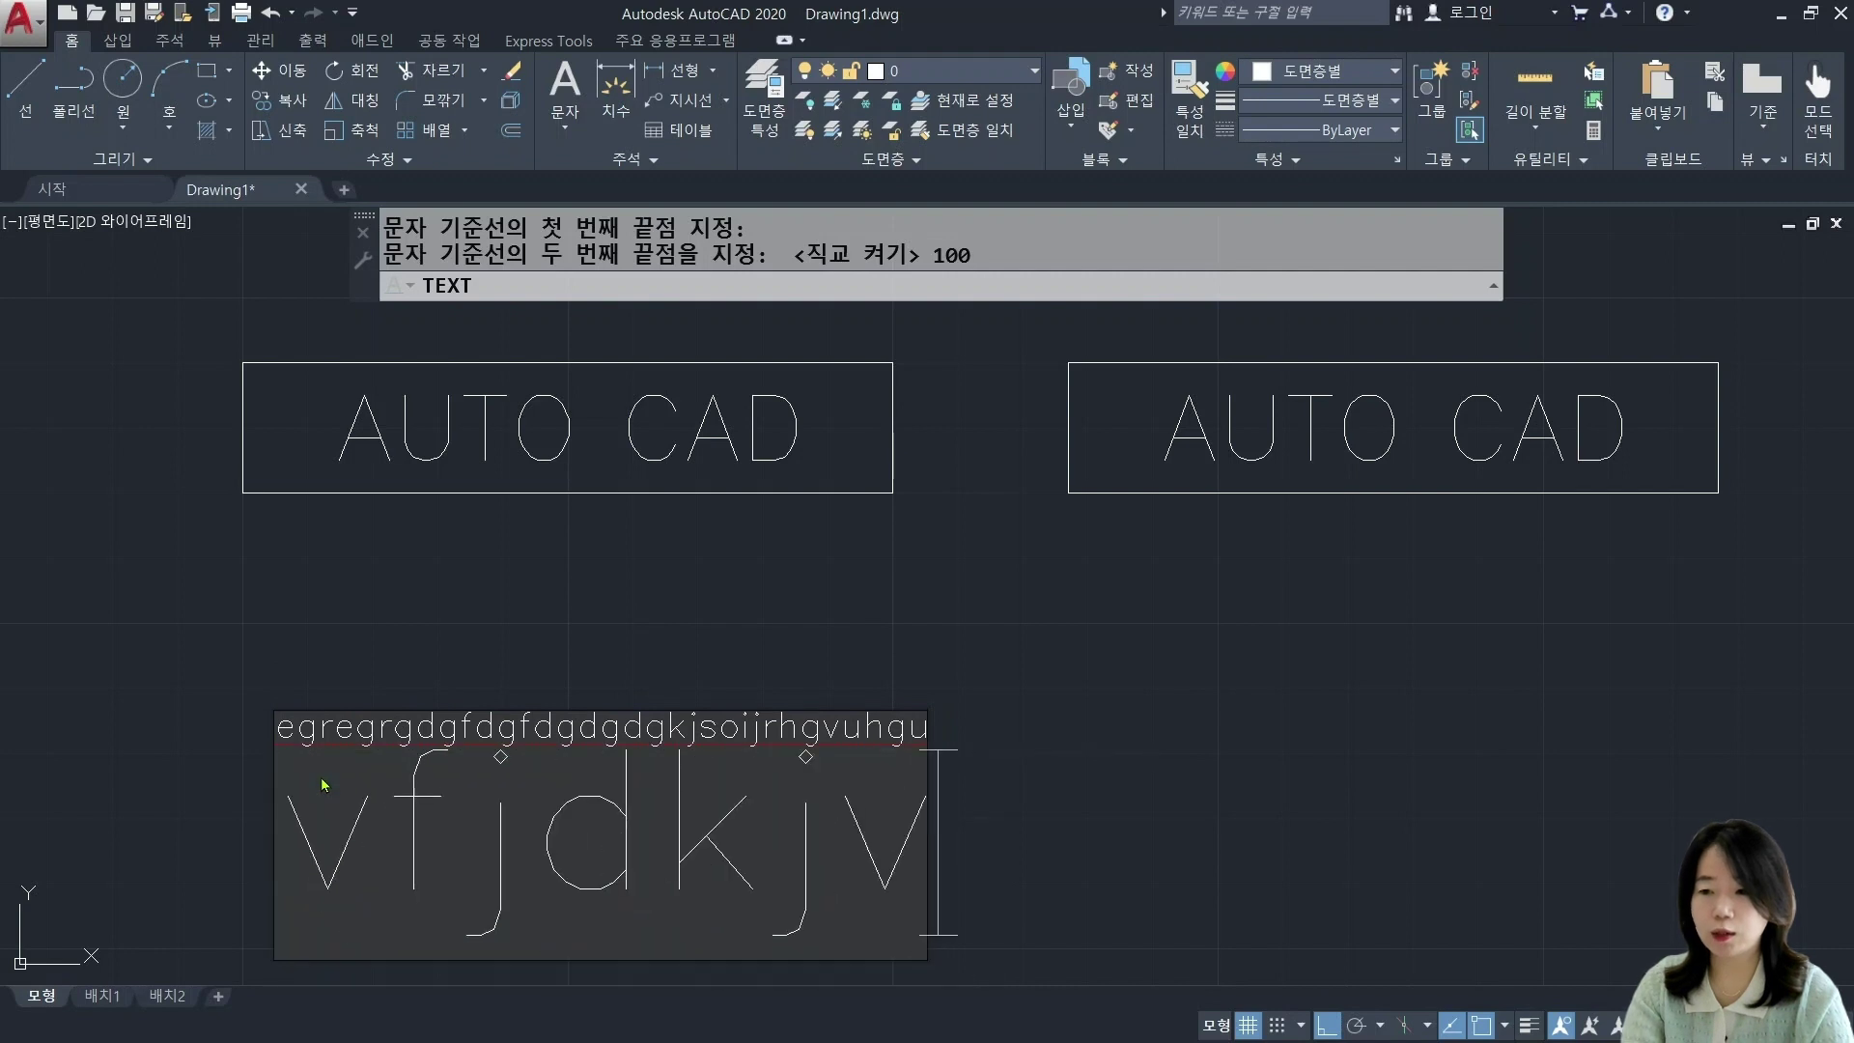
text(ljvjvoij)
key(Return)
text(djqkvljd)
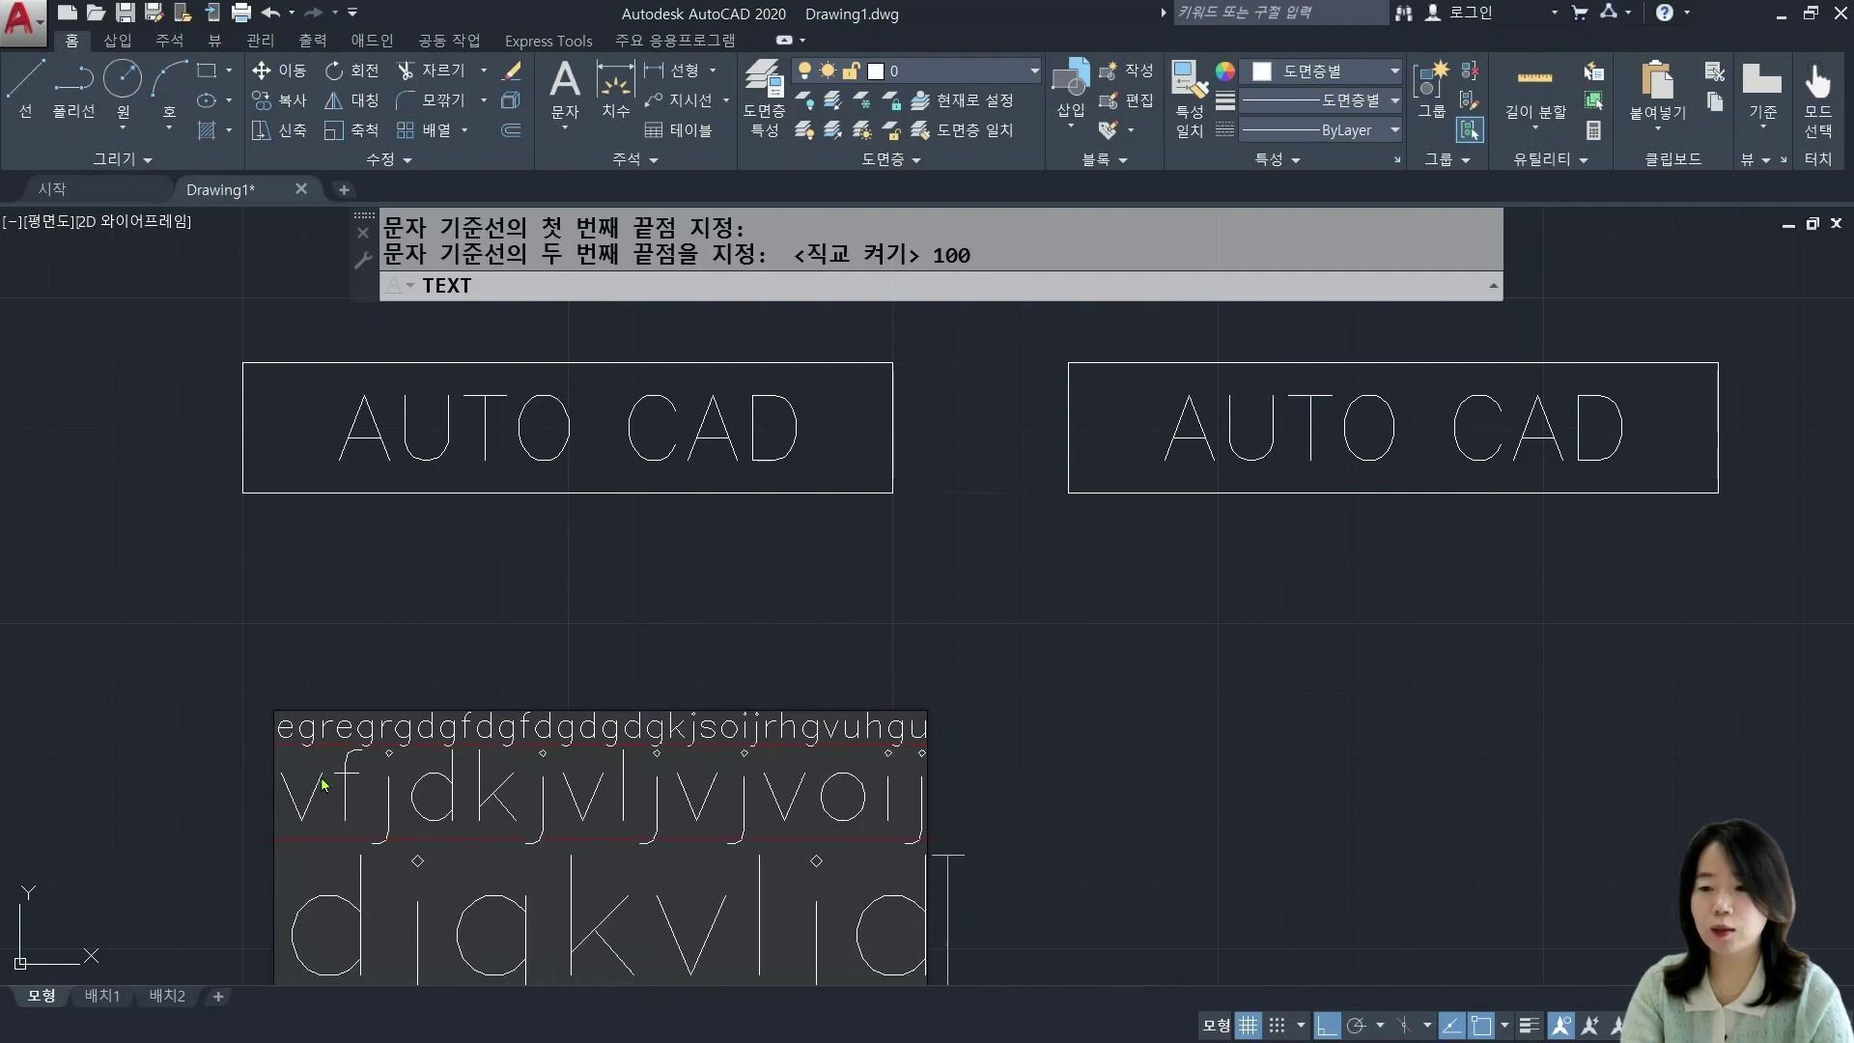
text(l)
key(Return)
key(Return)
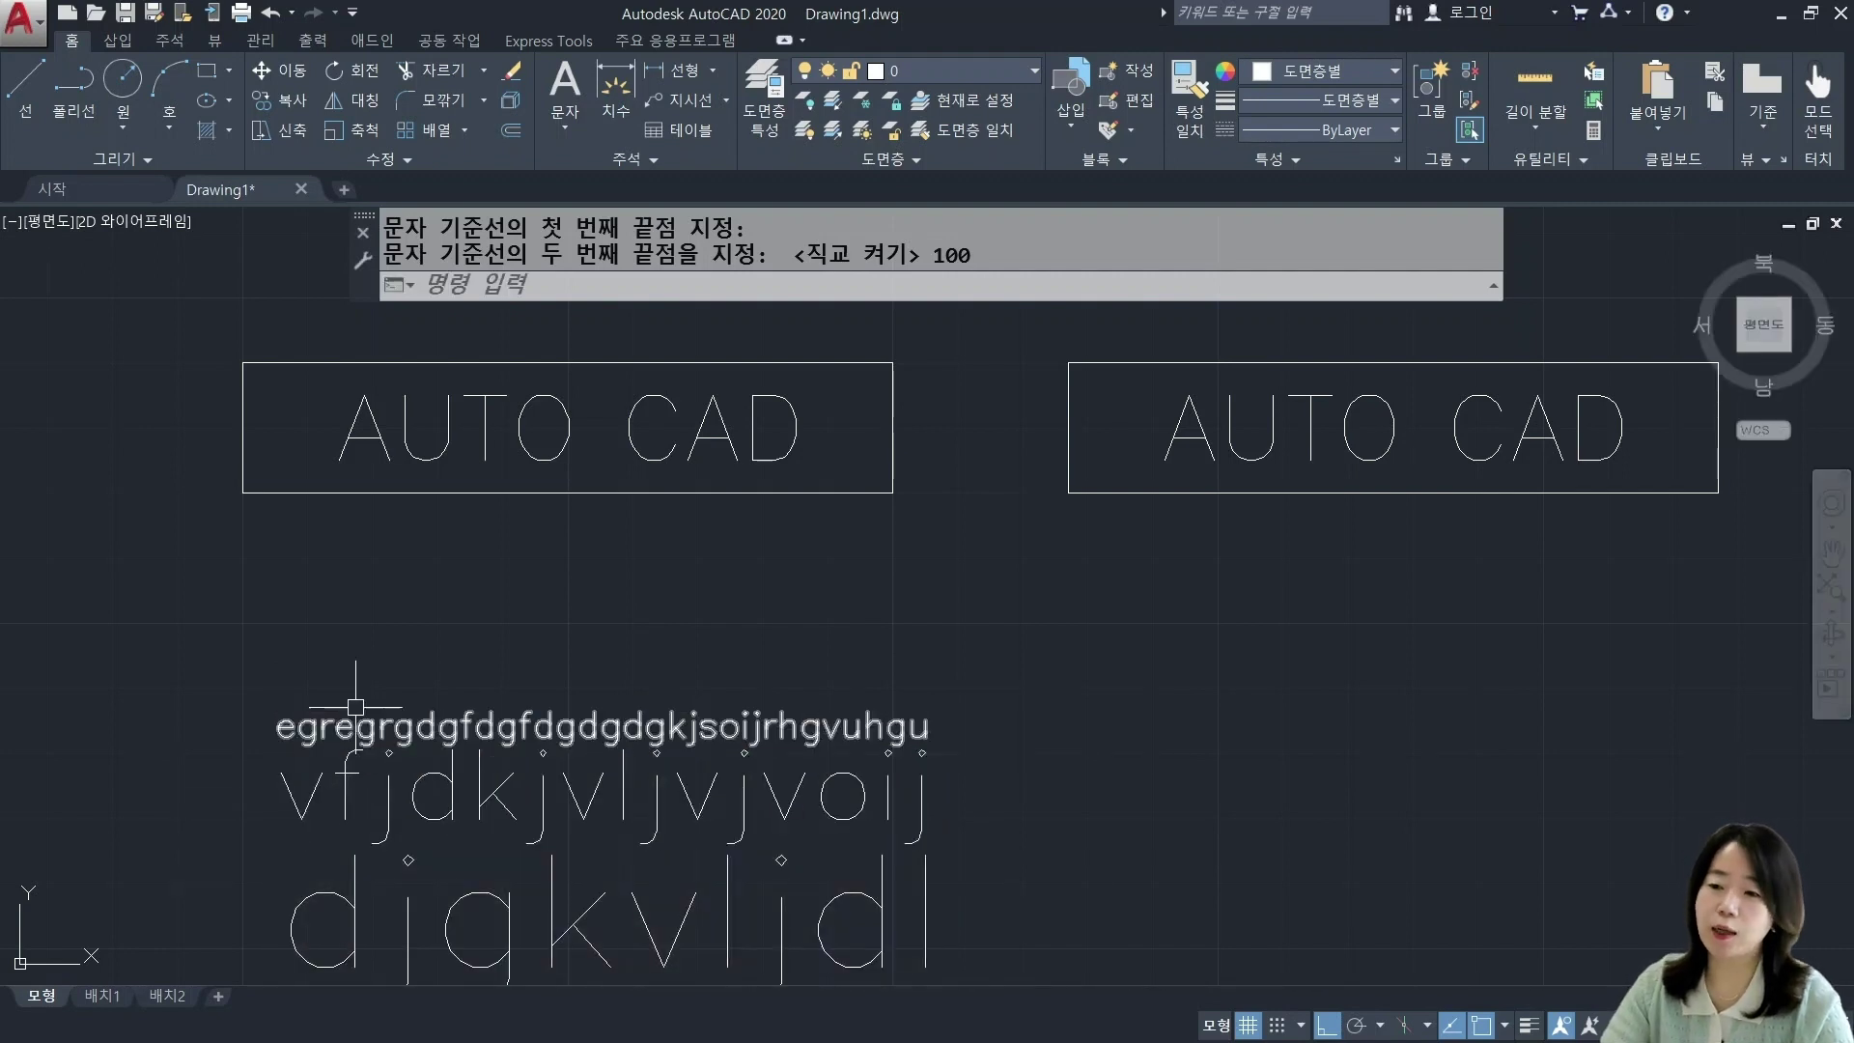
Step: Start another single-line text and set its justification to Fit
middle_drag(638, 888, 611, 703)
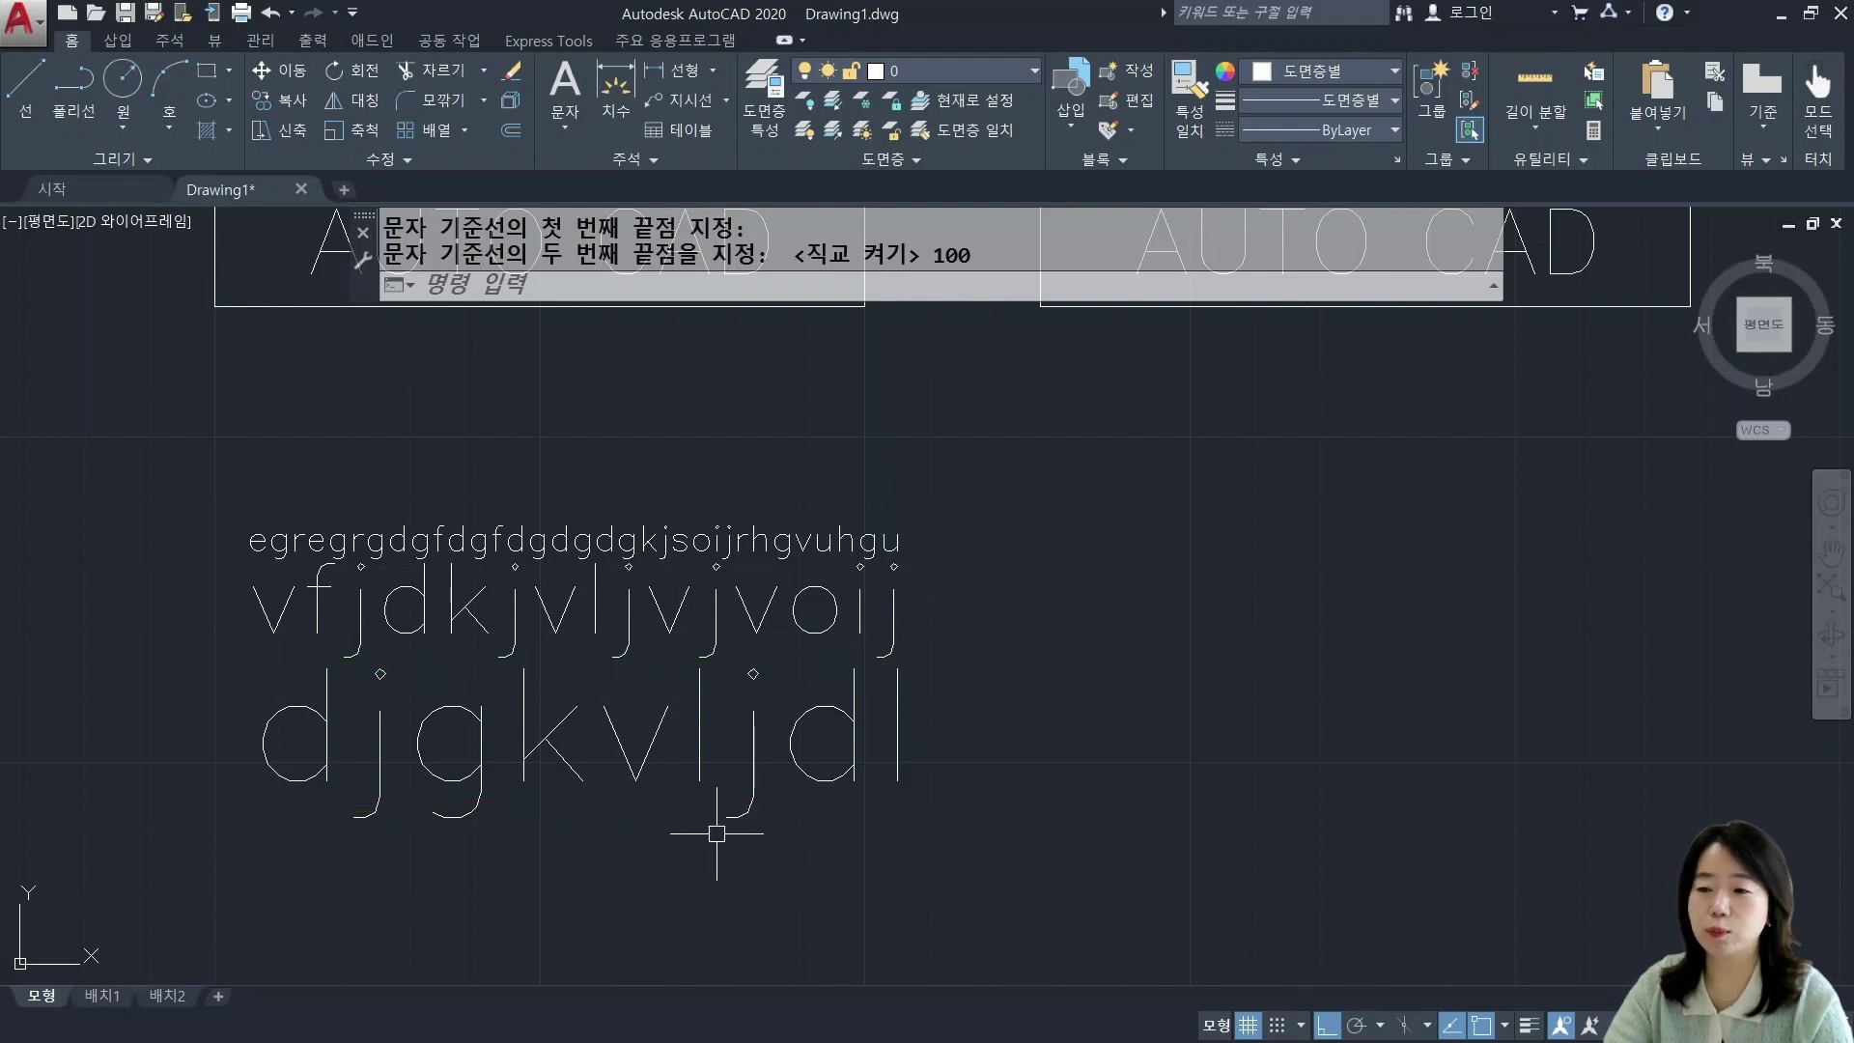
scroll(725, 828, down, 3)
middle_drag(827, 848, 776, 730)
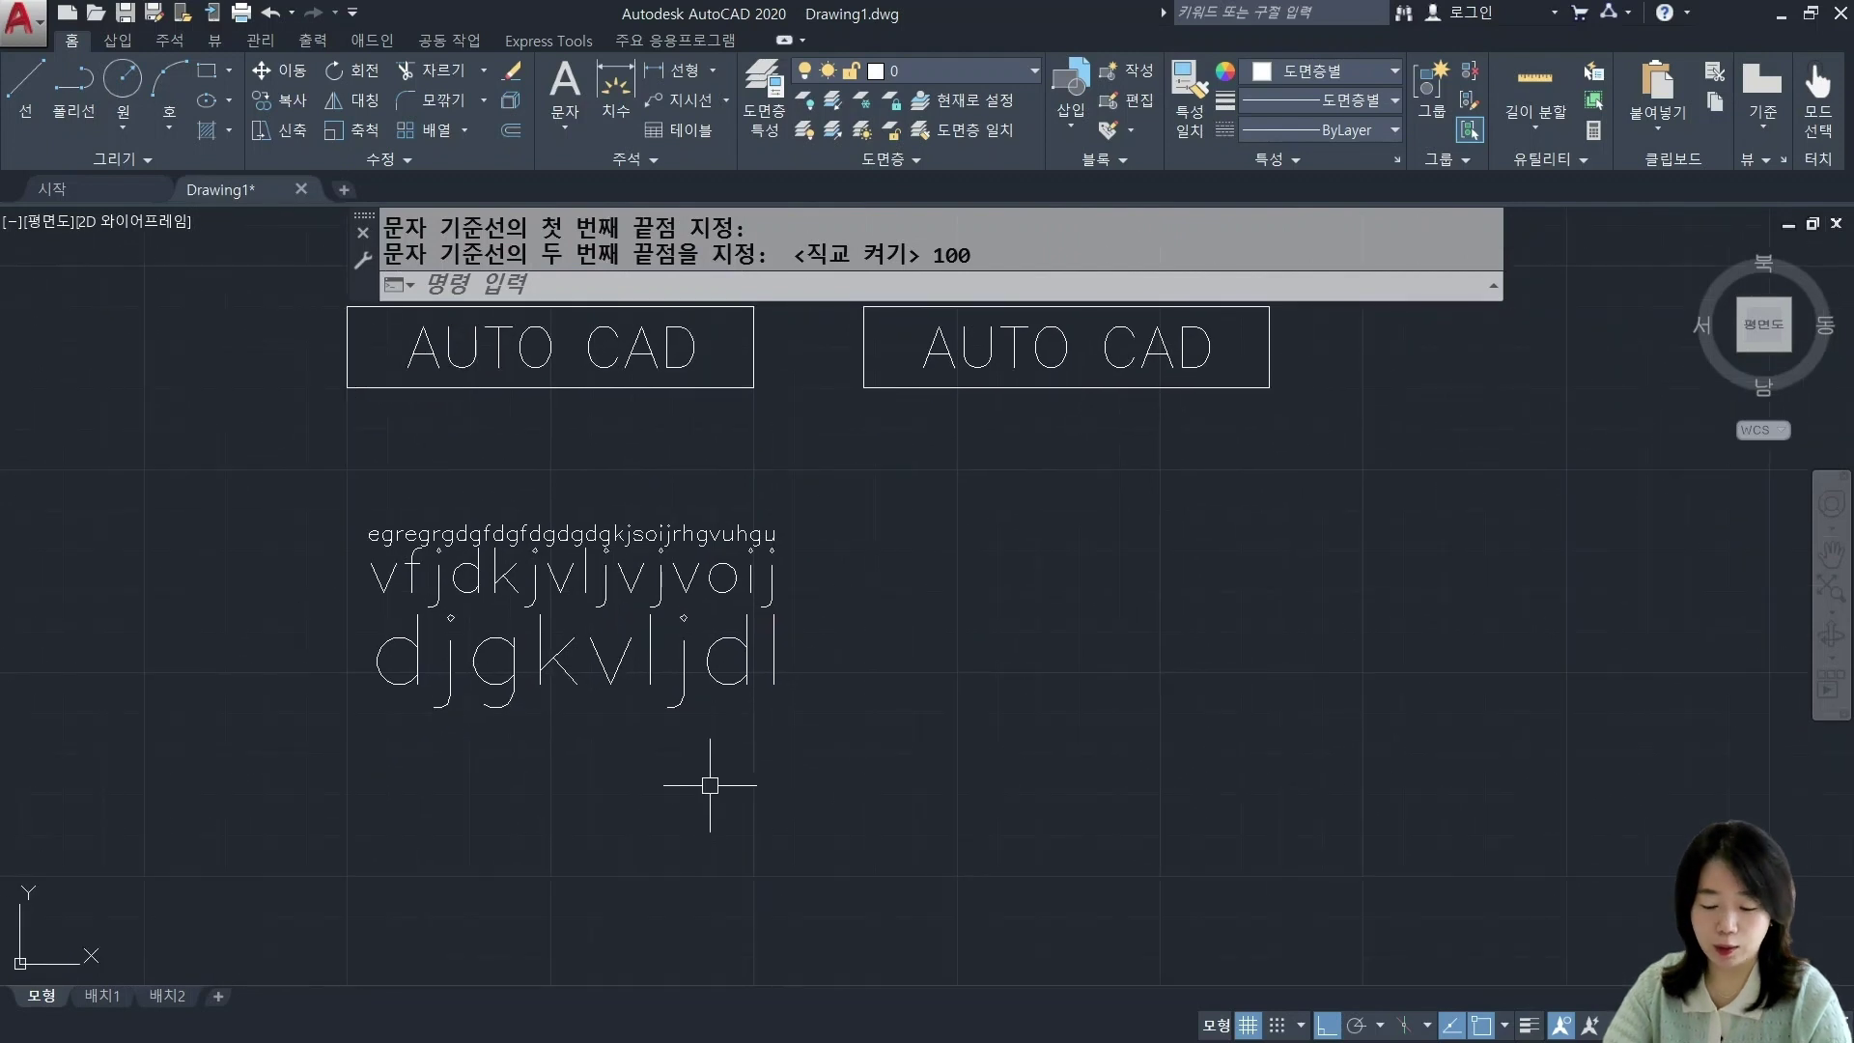
text(dt)
key(Return)
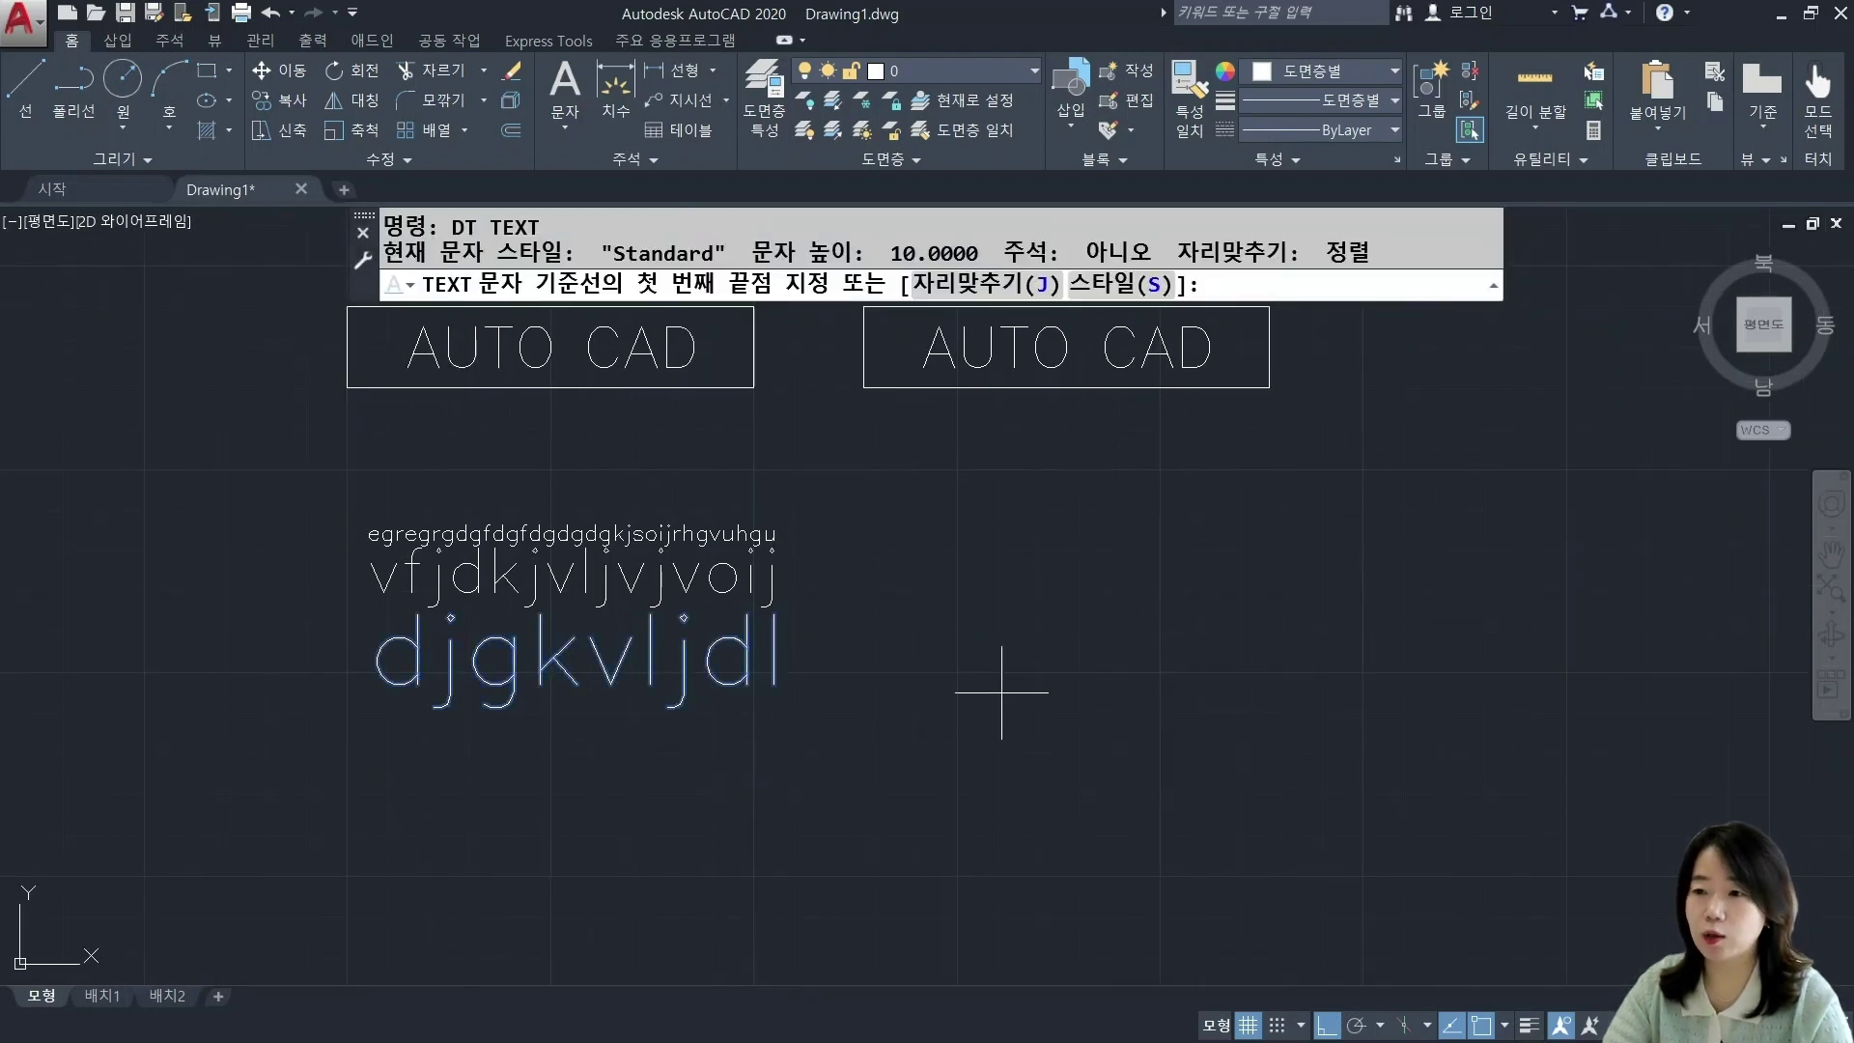
middle_drag(1001, 696, 898, 741)
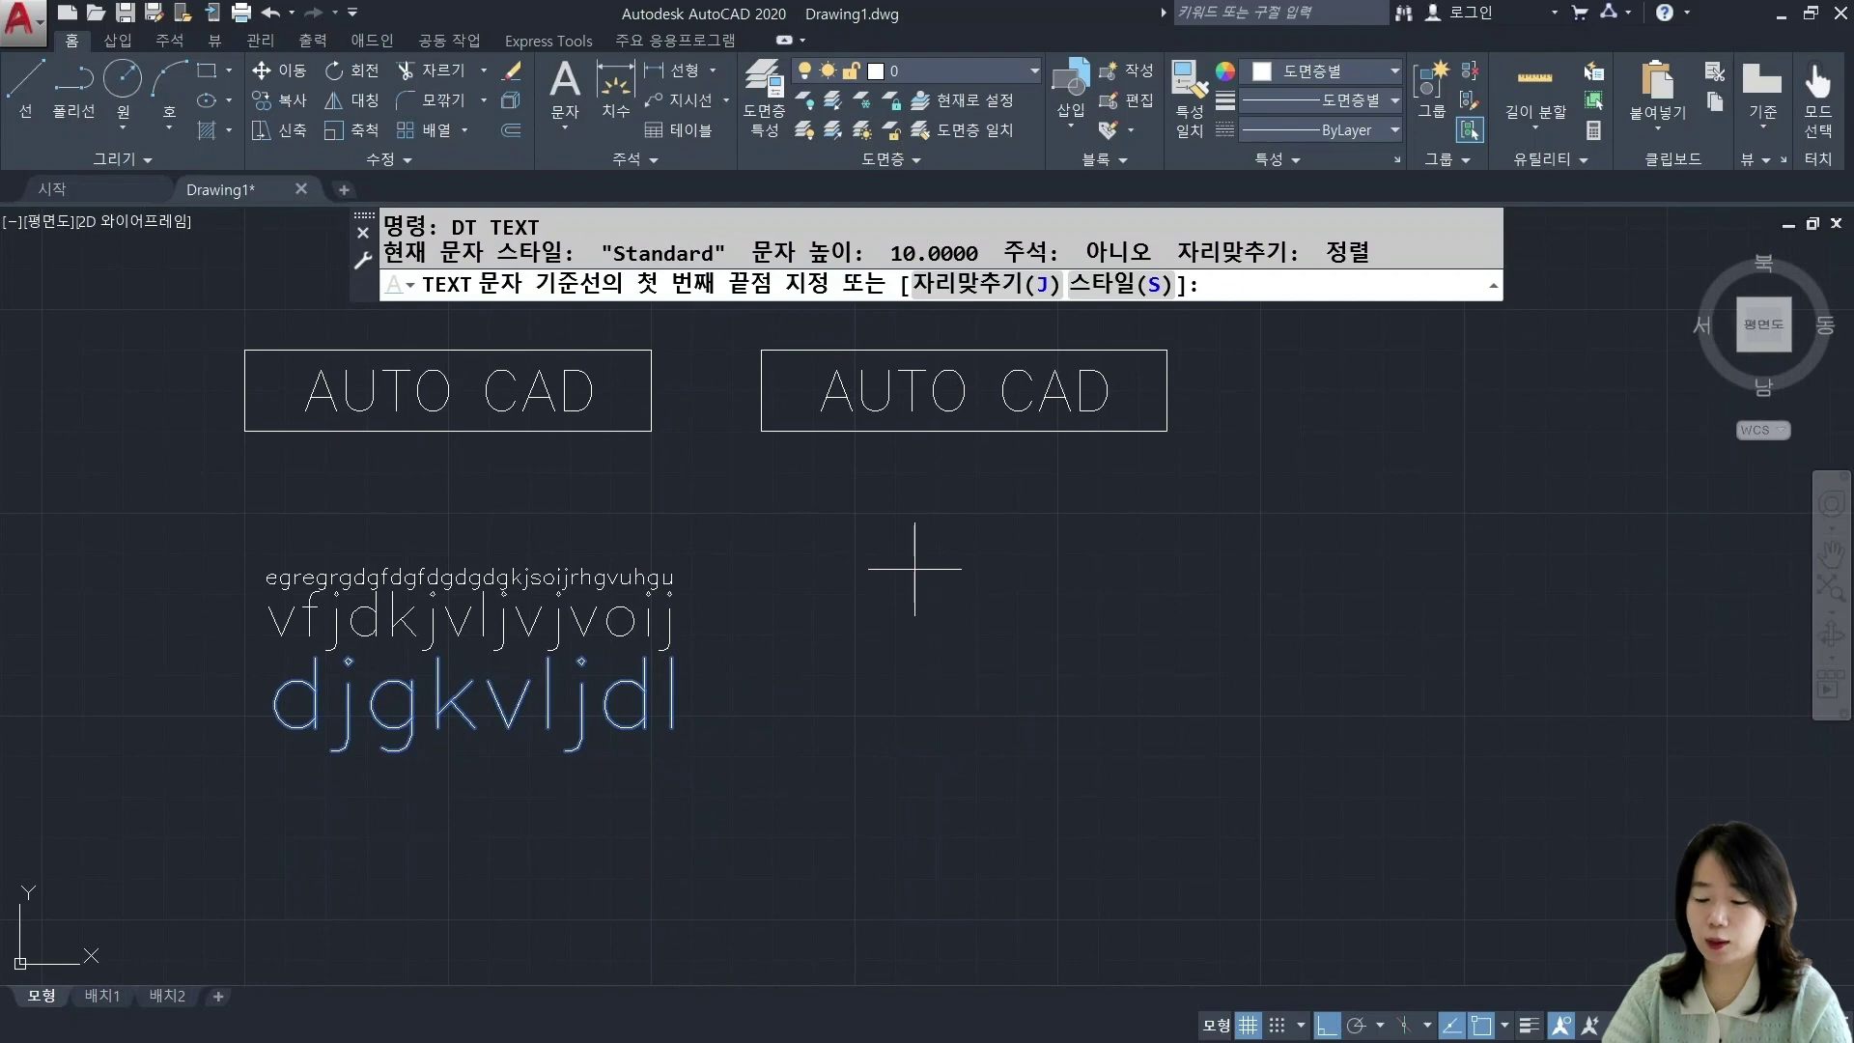
text(j)
key(Return)
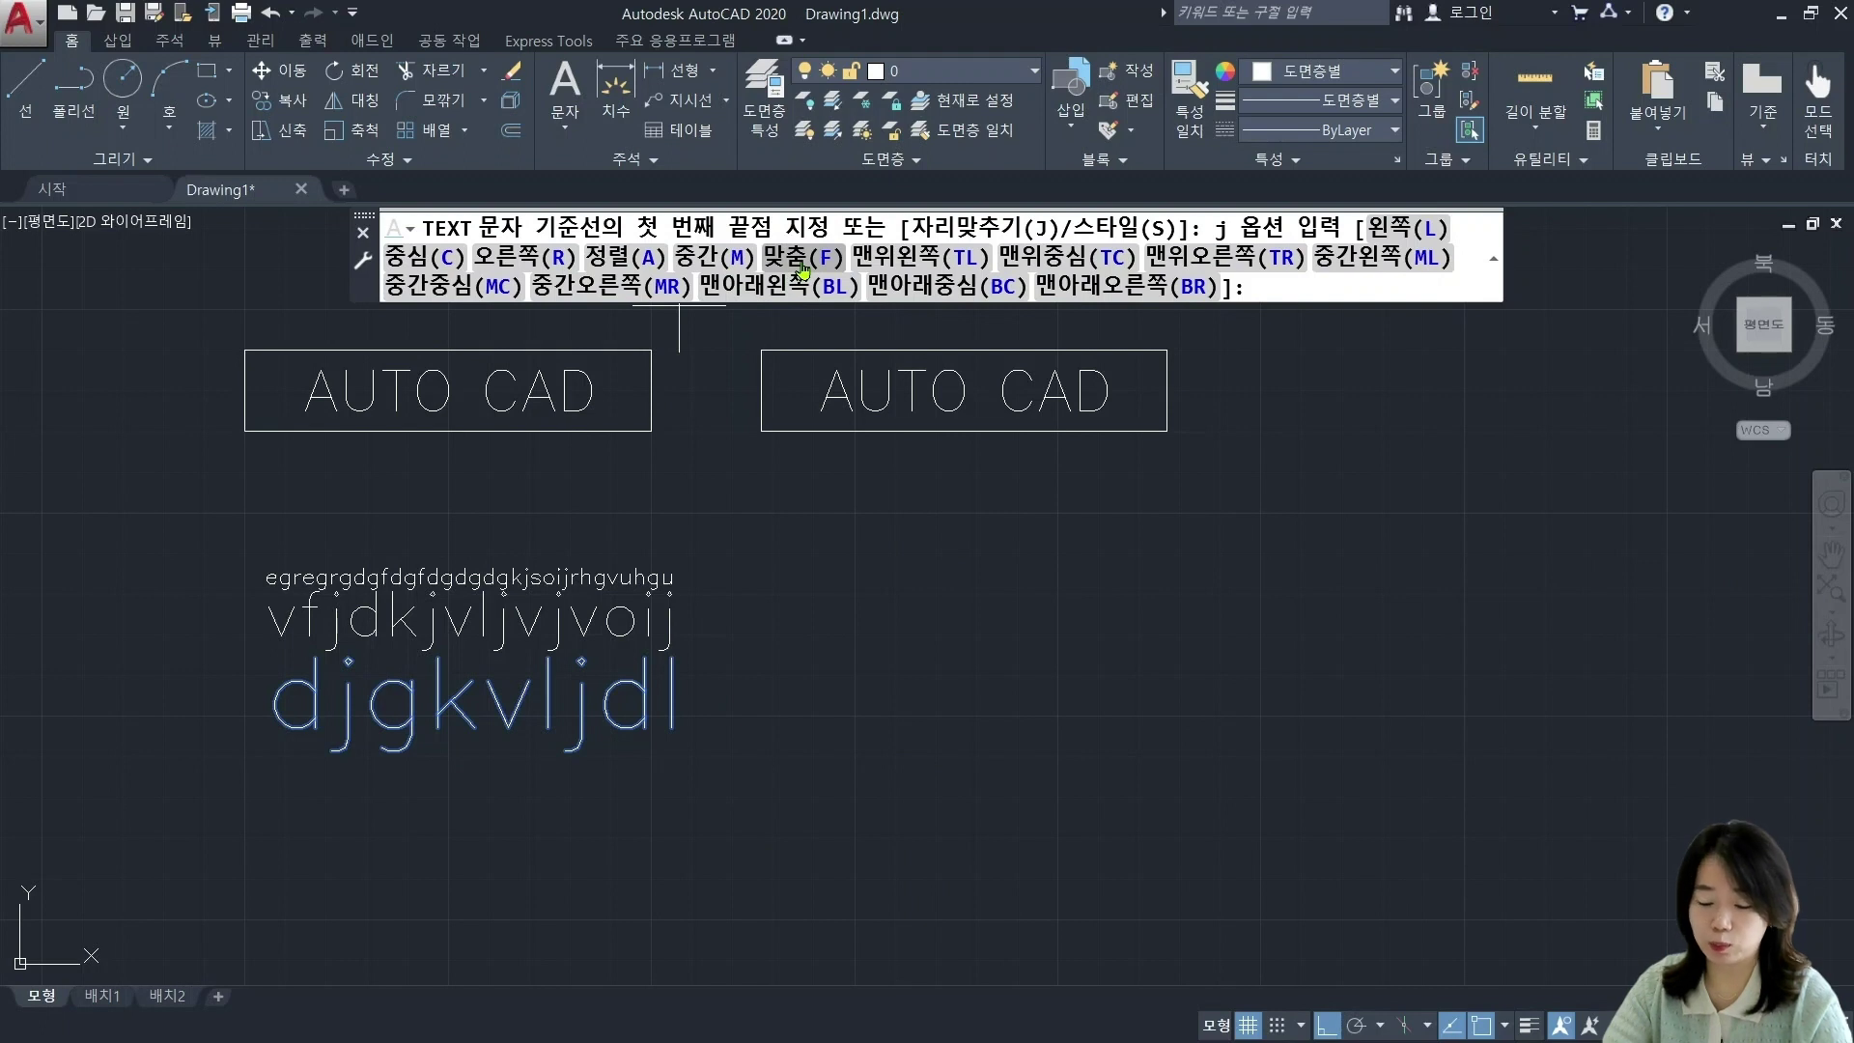
text(f)
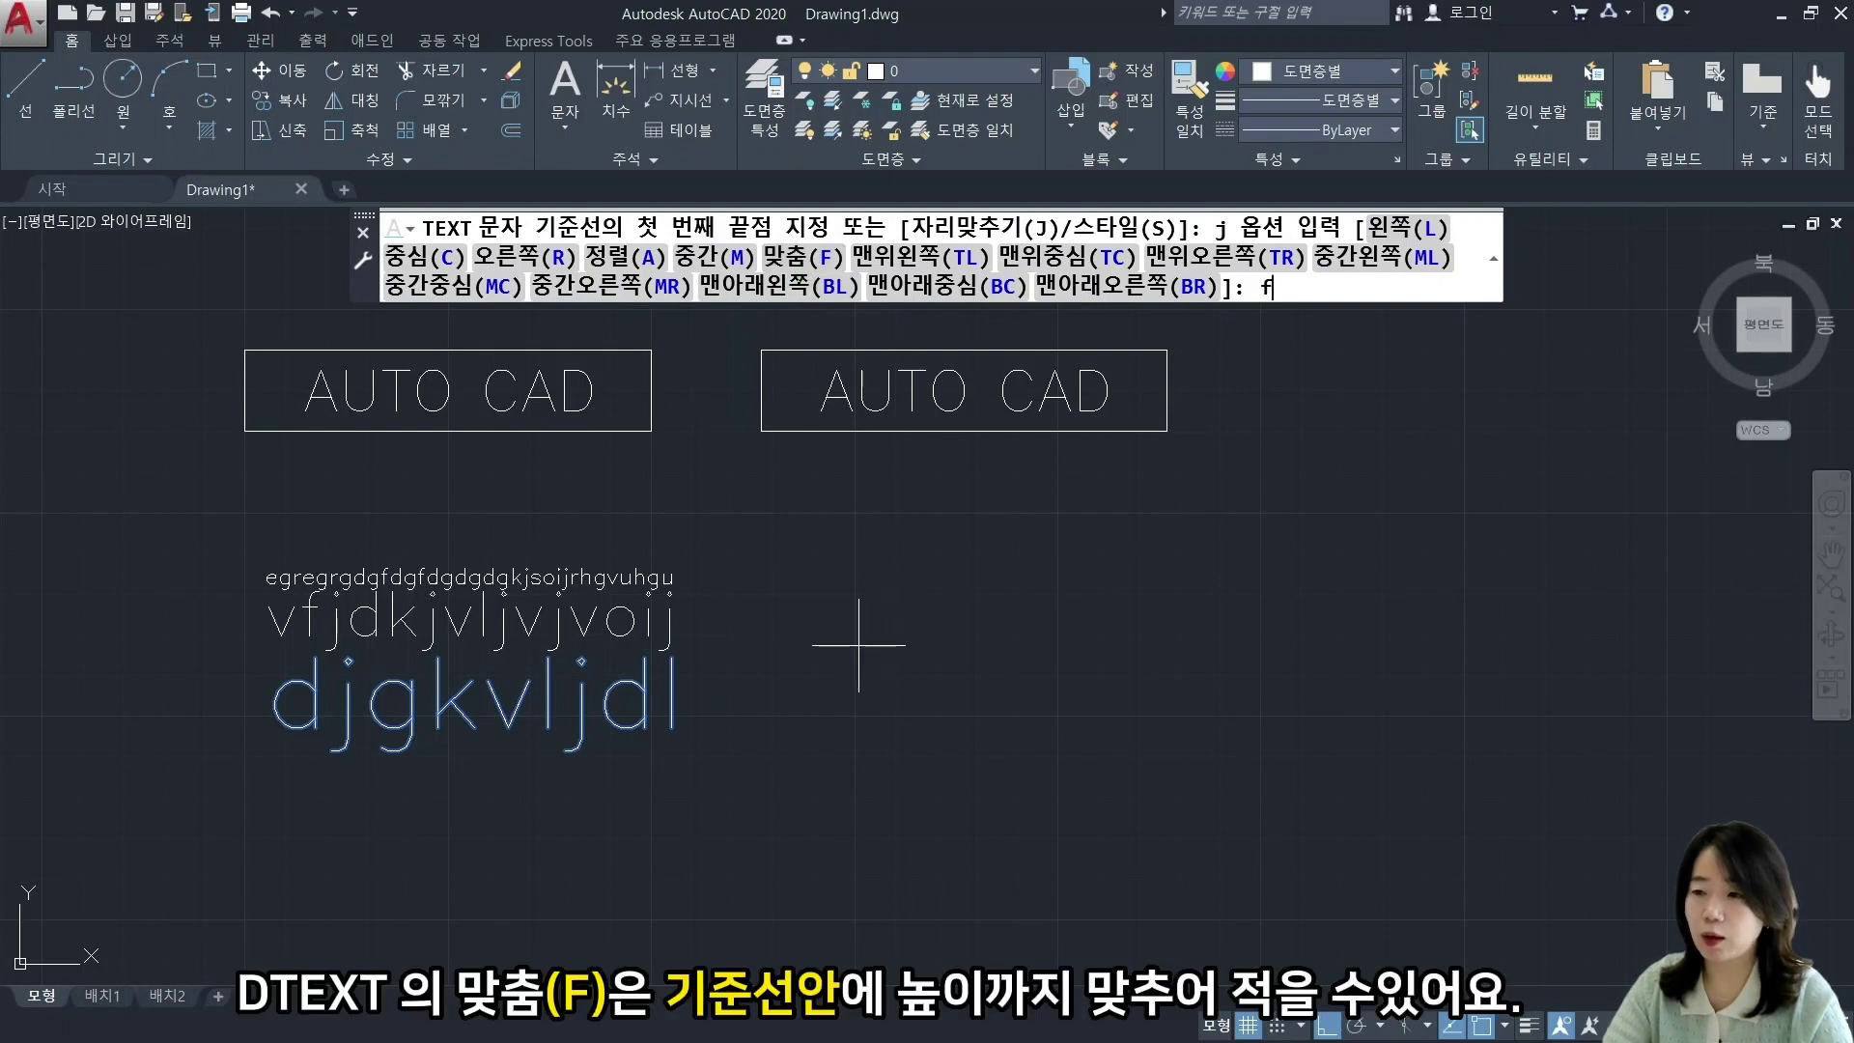
key(Return)
Step: Place a horizontal baseline 100 units long below the right rectangle and accept the text height of 10
click(832, 592)
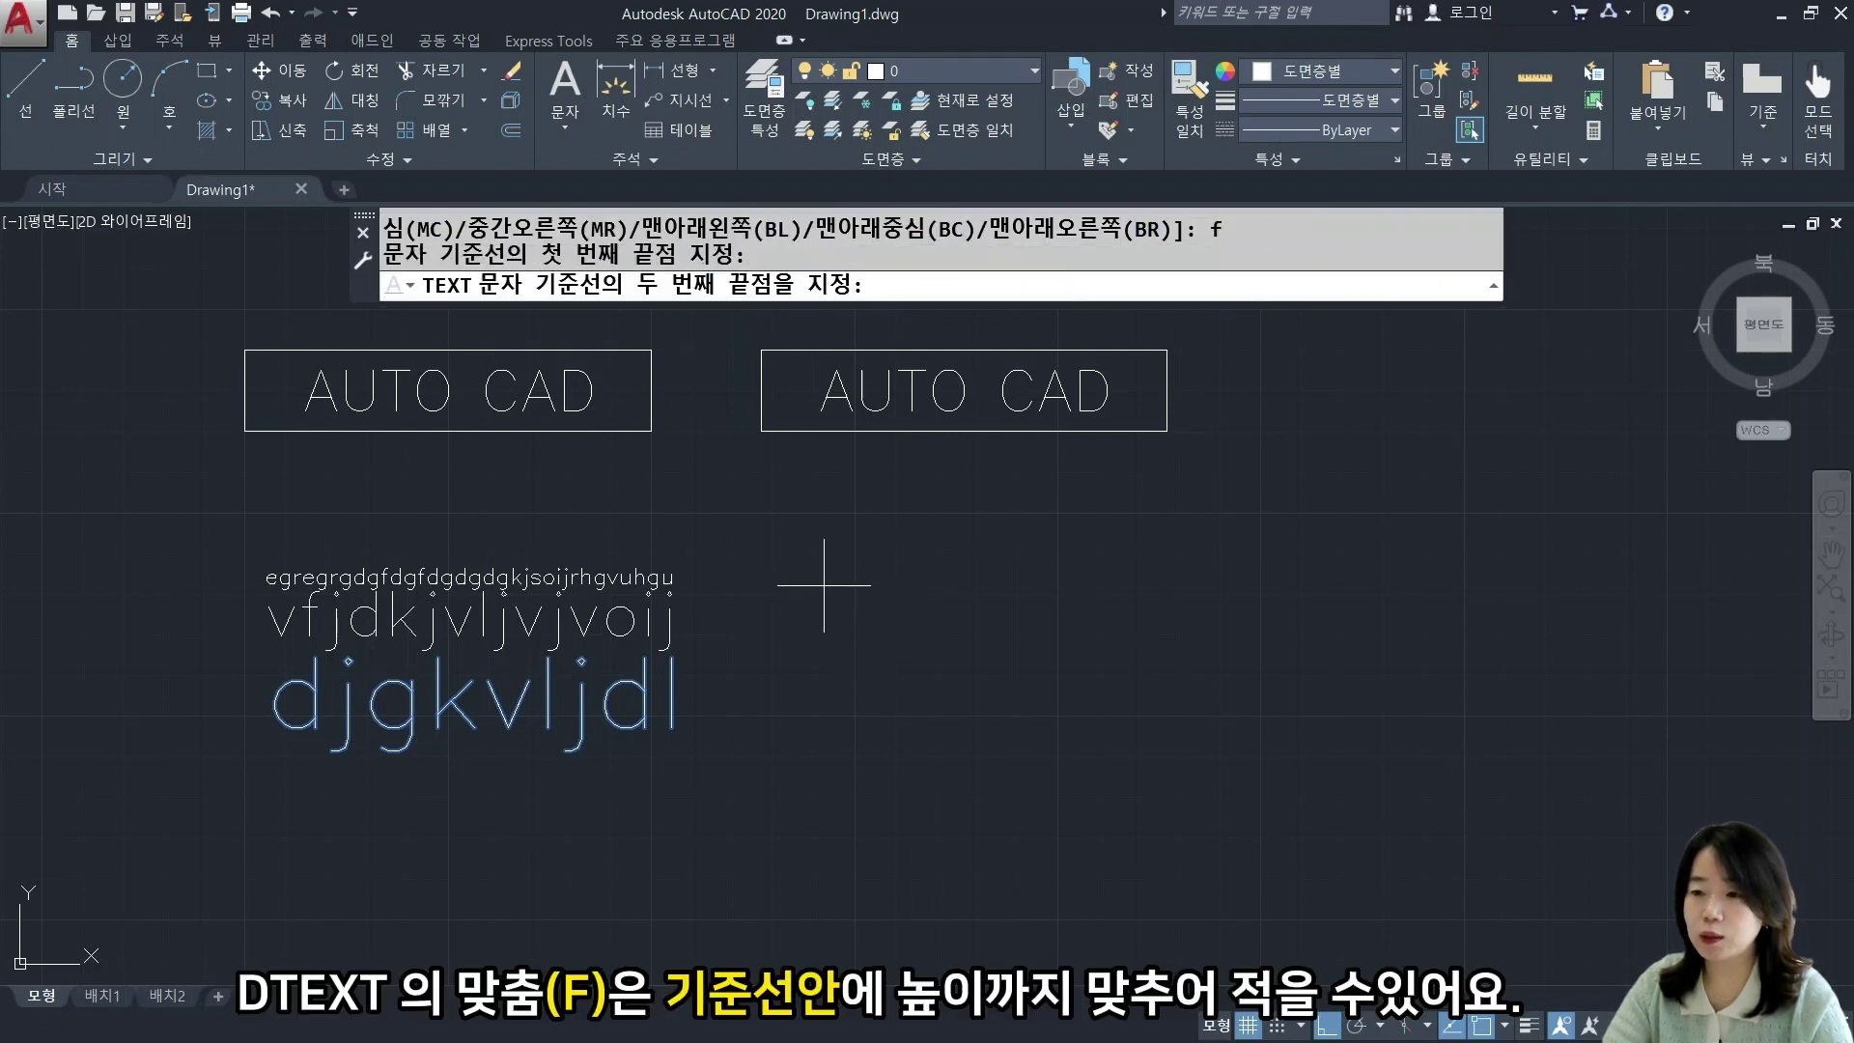
text(100)
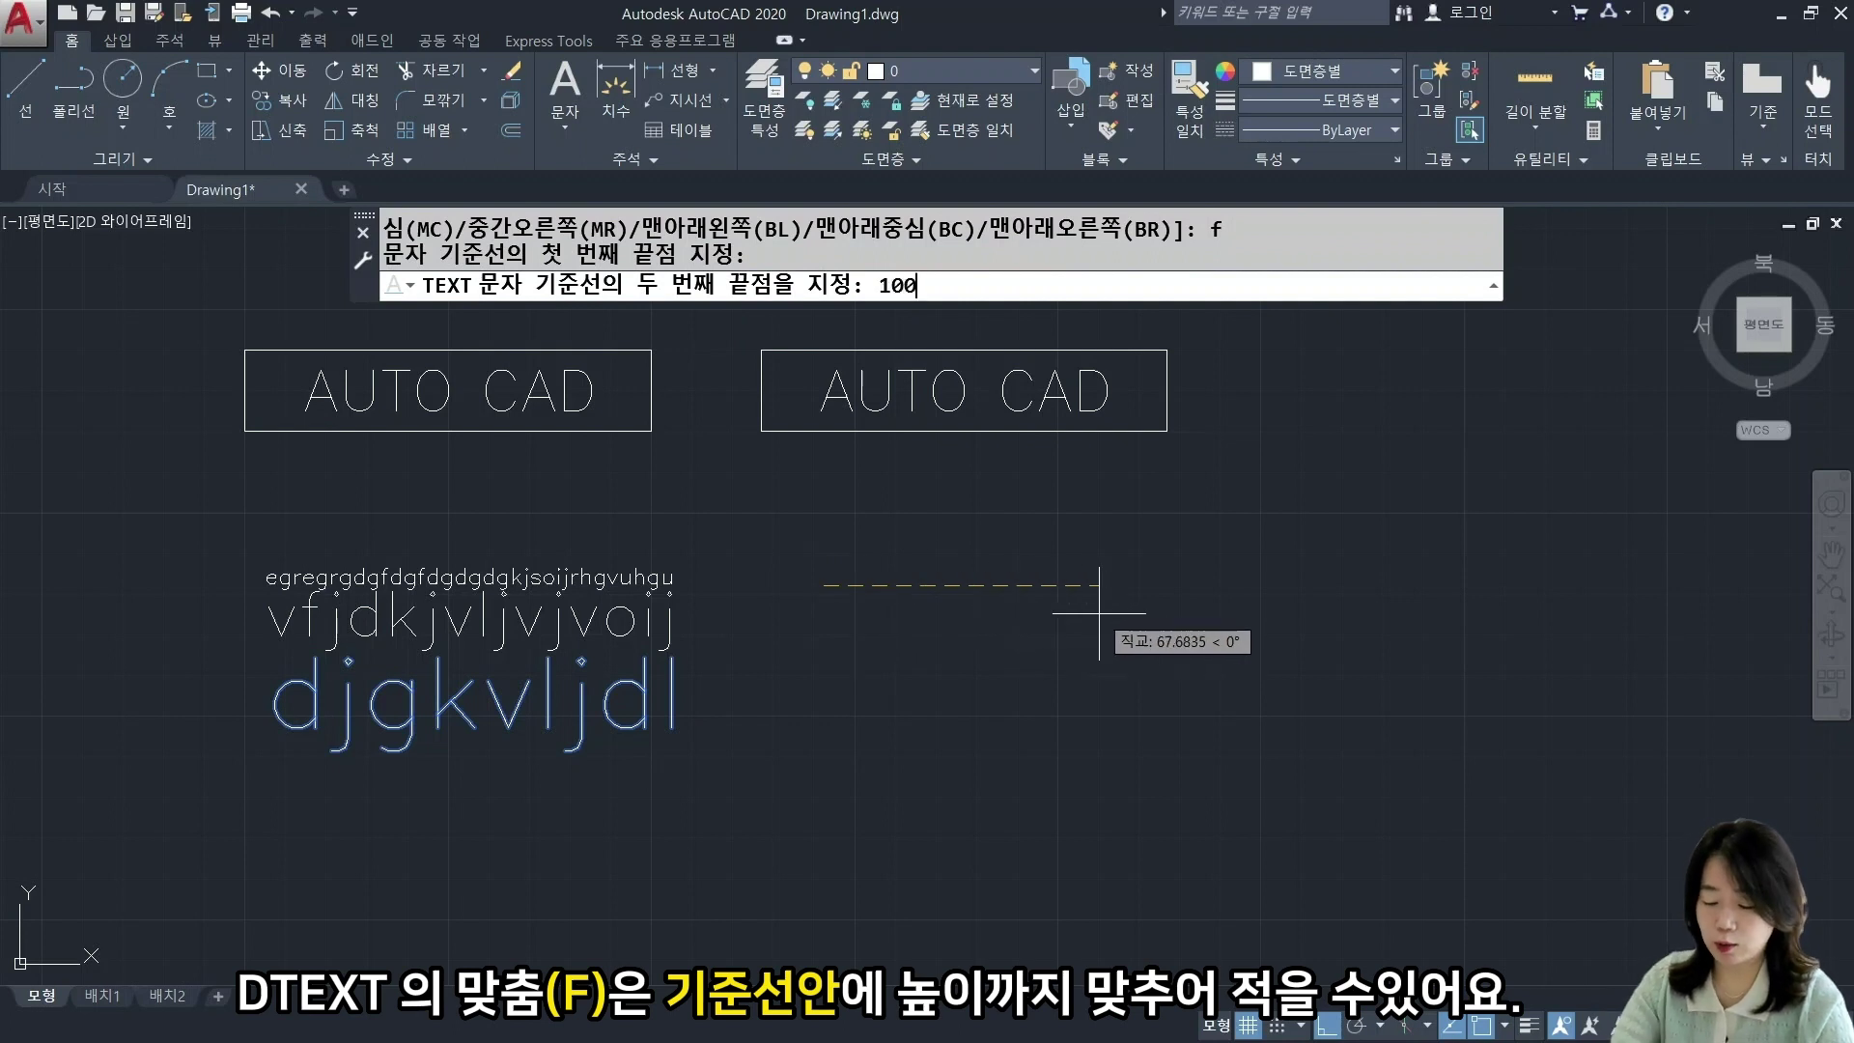
key(Return)
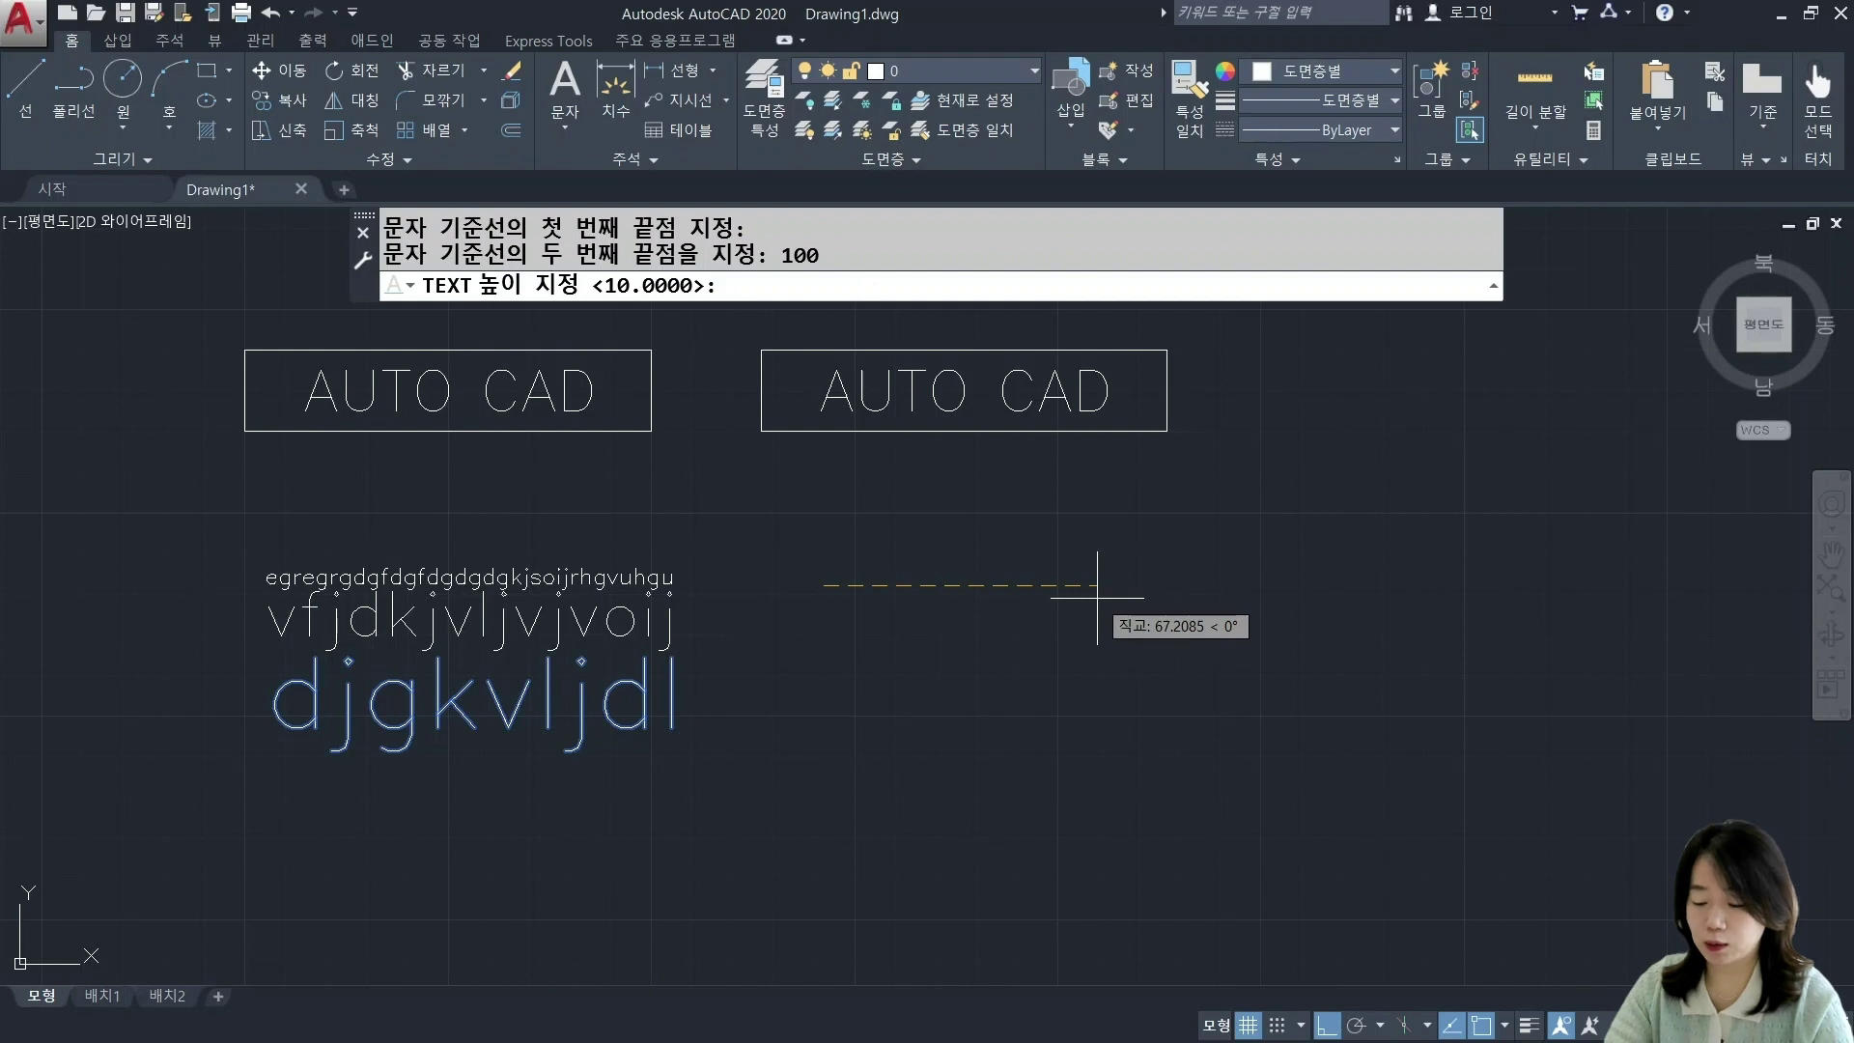
key(Return)
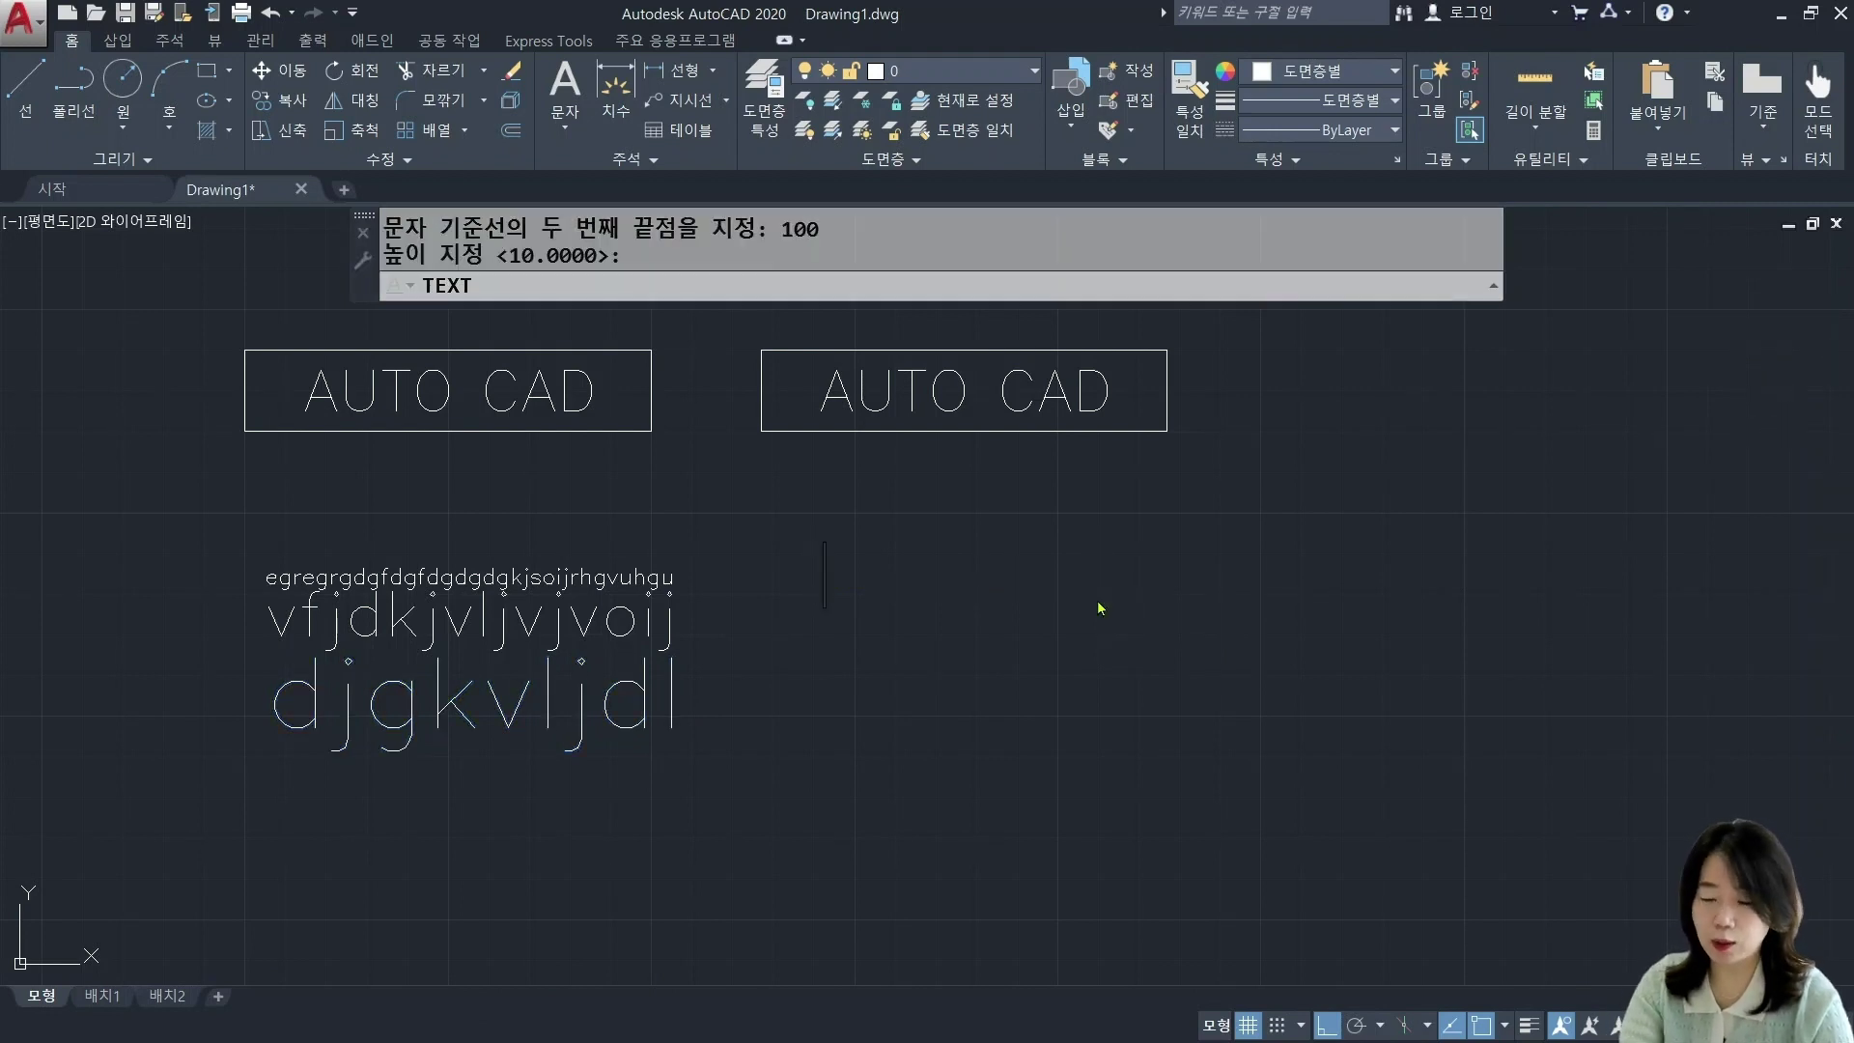
Step: Enter three fitted text lines, "reoghdjiojioiojhsjkahfurahgrkhgaukhgrh", "fdkljgjlkdsjglkdsjg" and "fdjlagj", and finish the text
text(reoghdjiojioio)
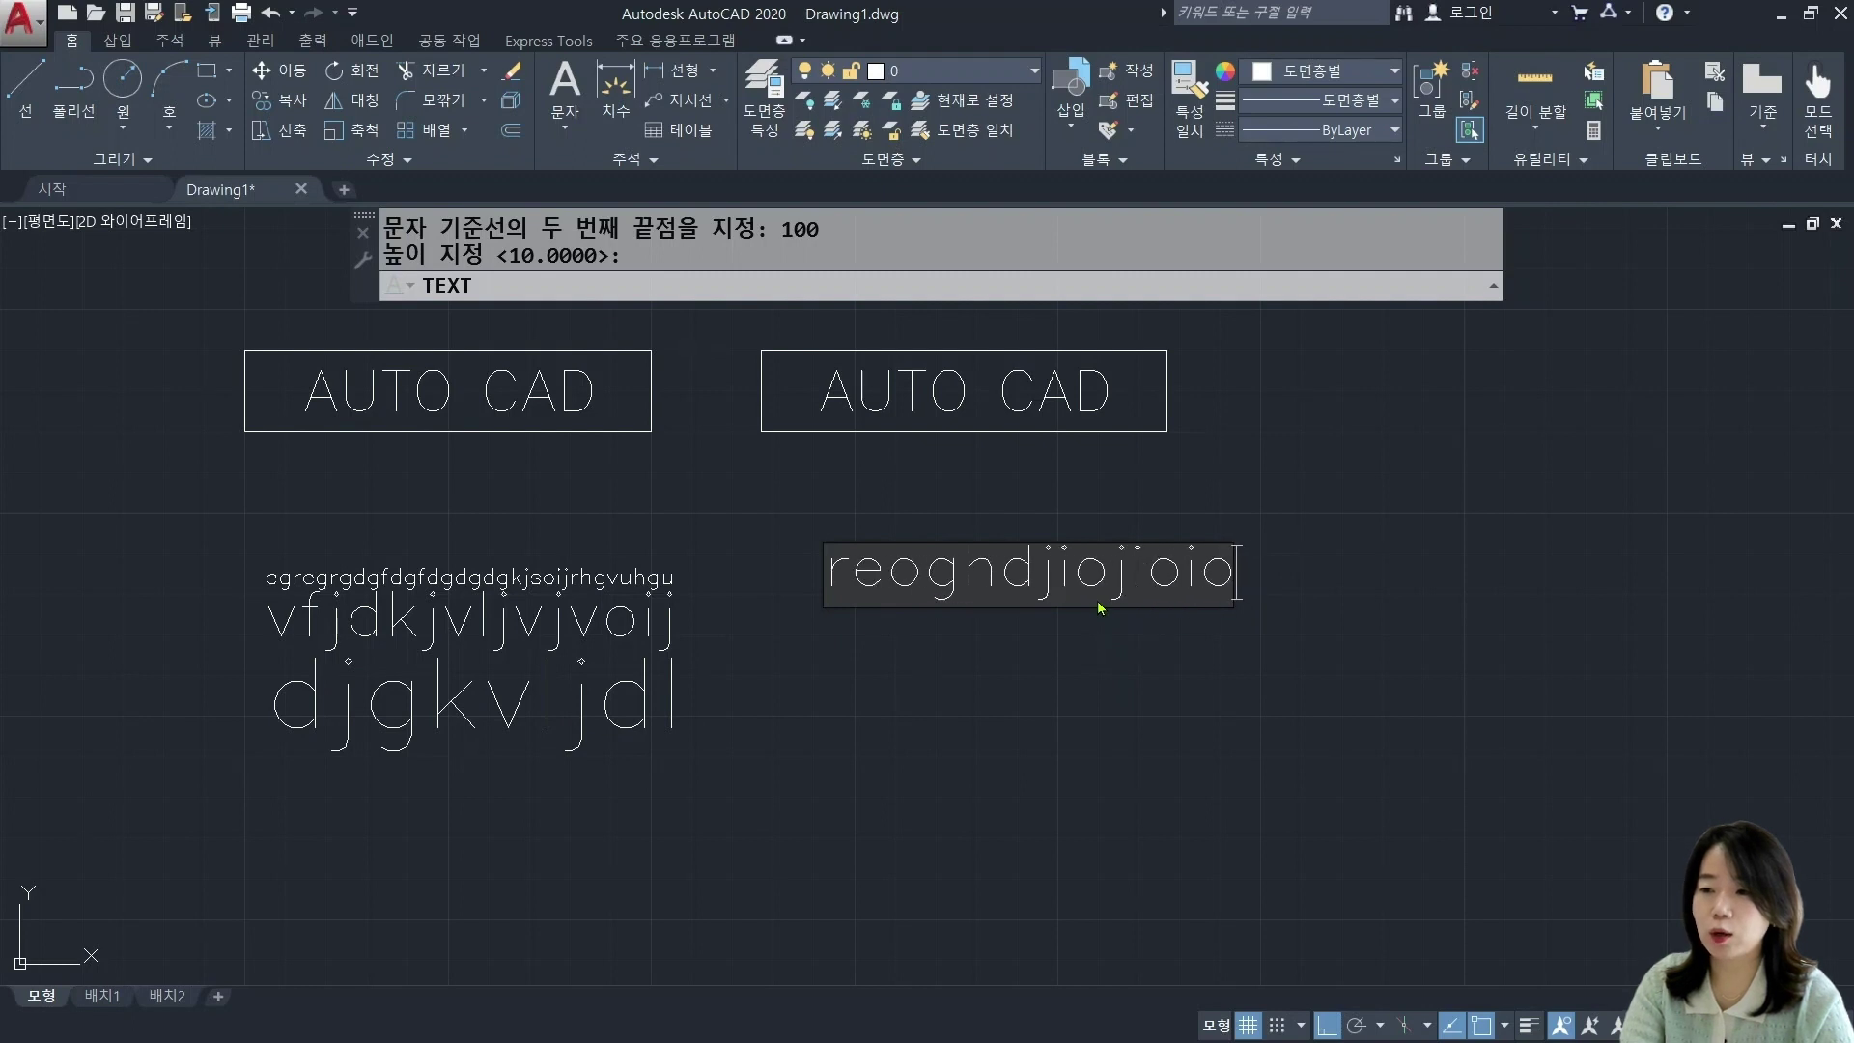
text(jhsjkahfurahgrkhgaukhgrh)
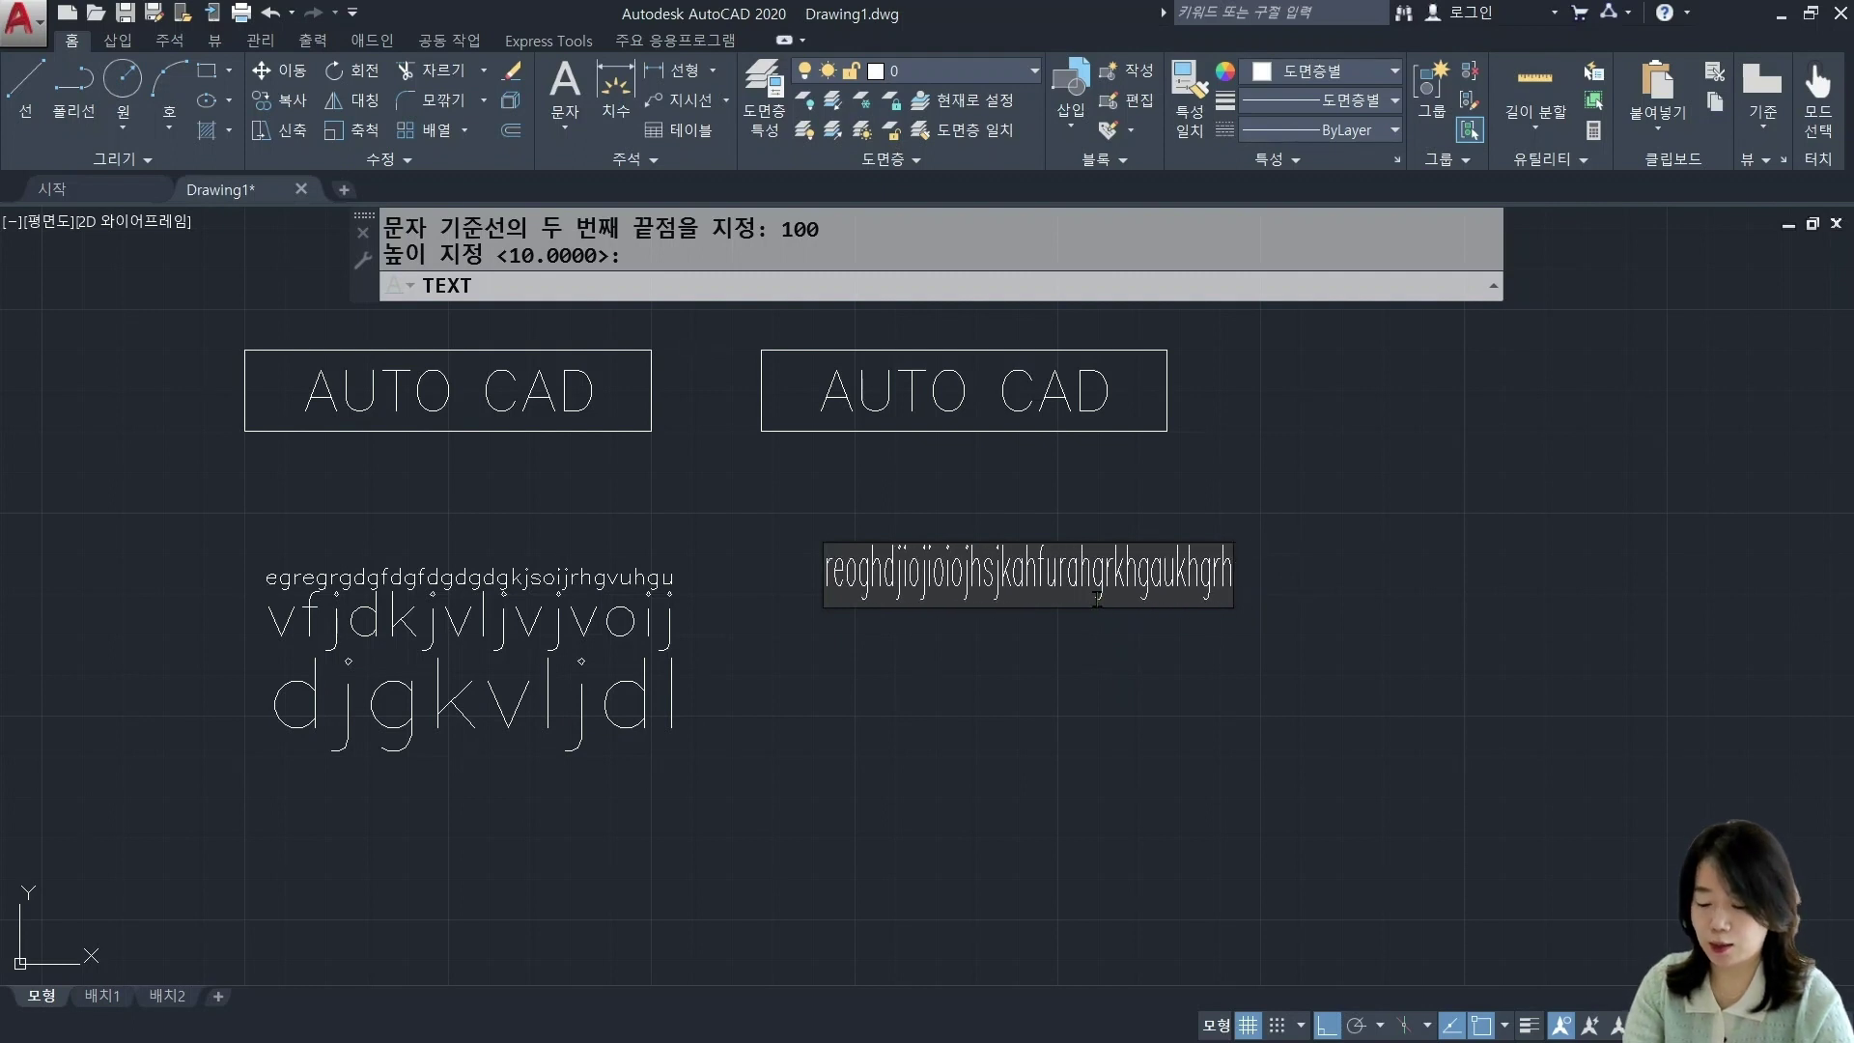
key(Return)
text(fdkljgjlkdsjglkdsjg)
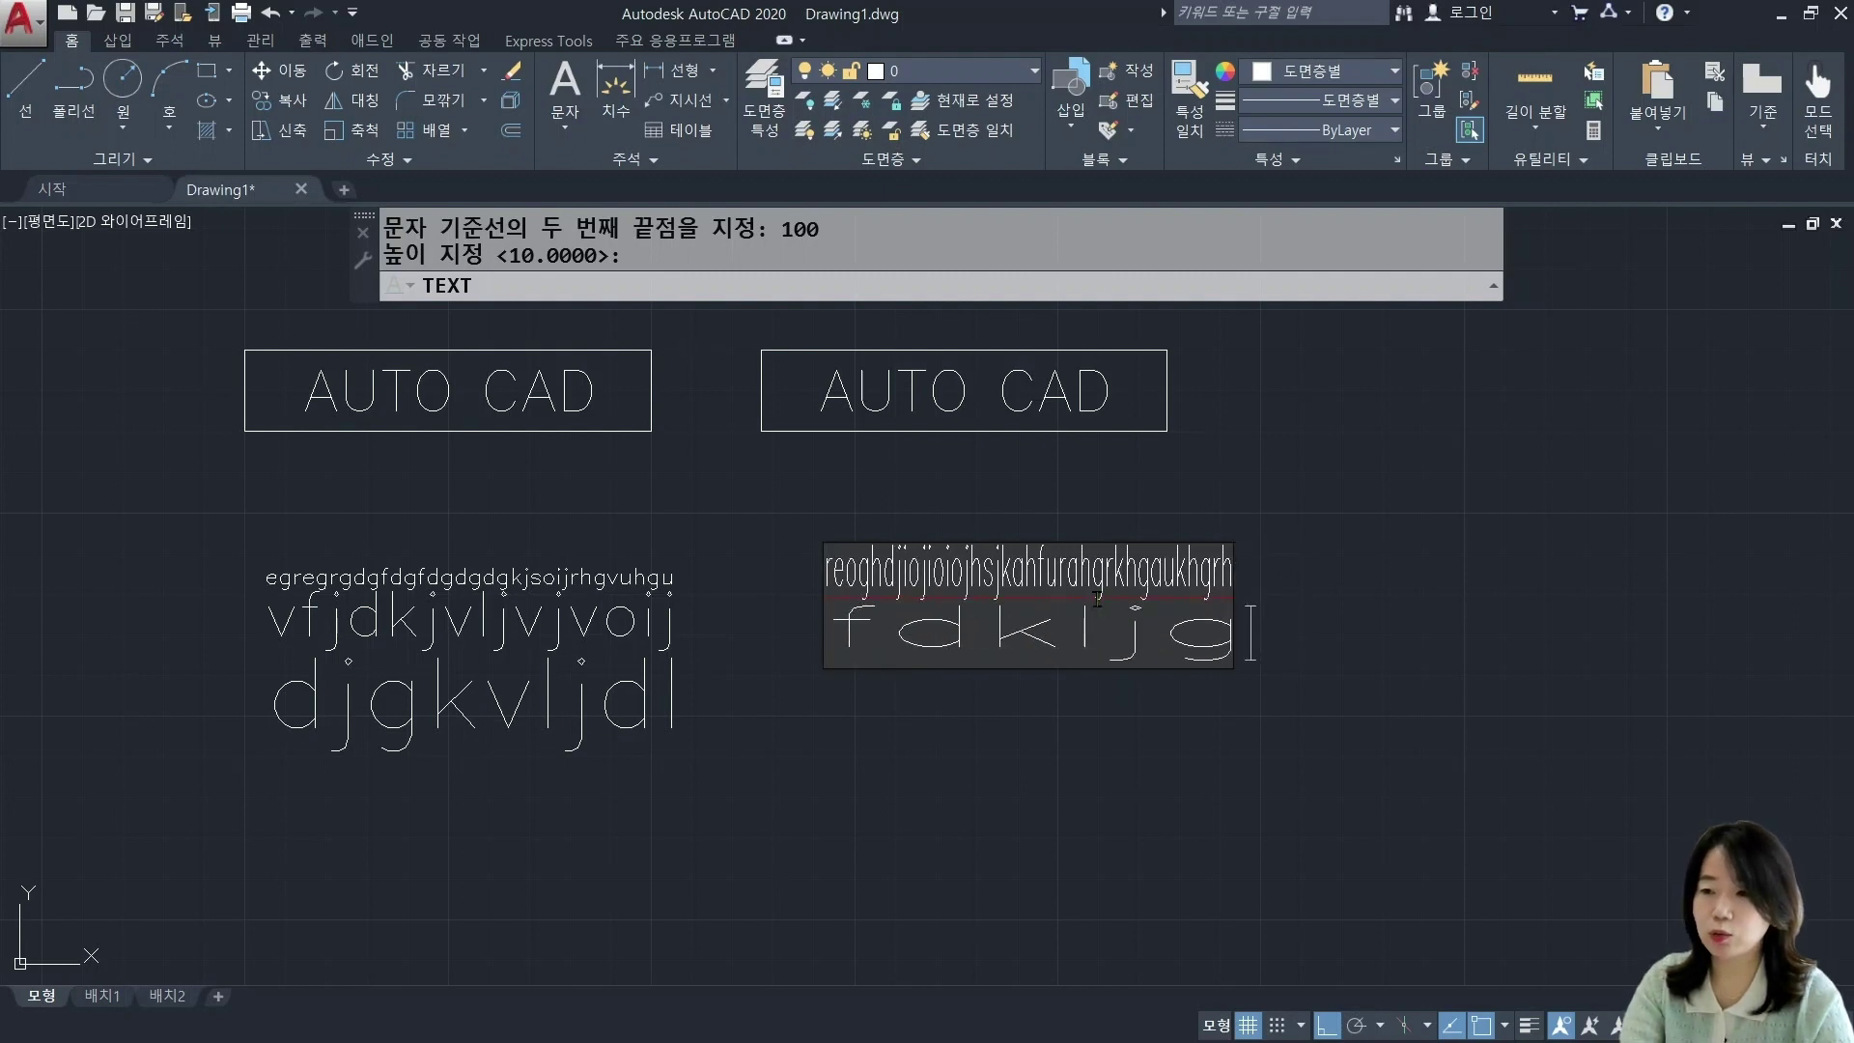
key(Return)
text(fdjlagj)
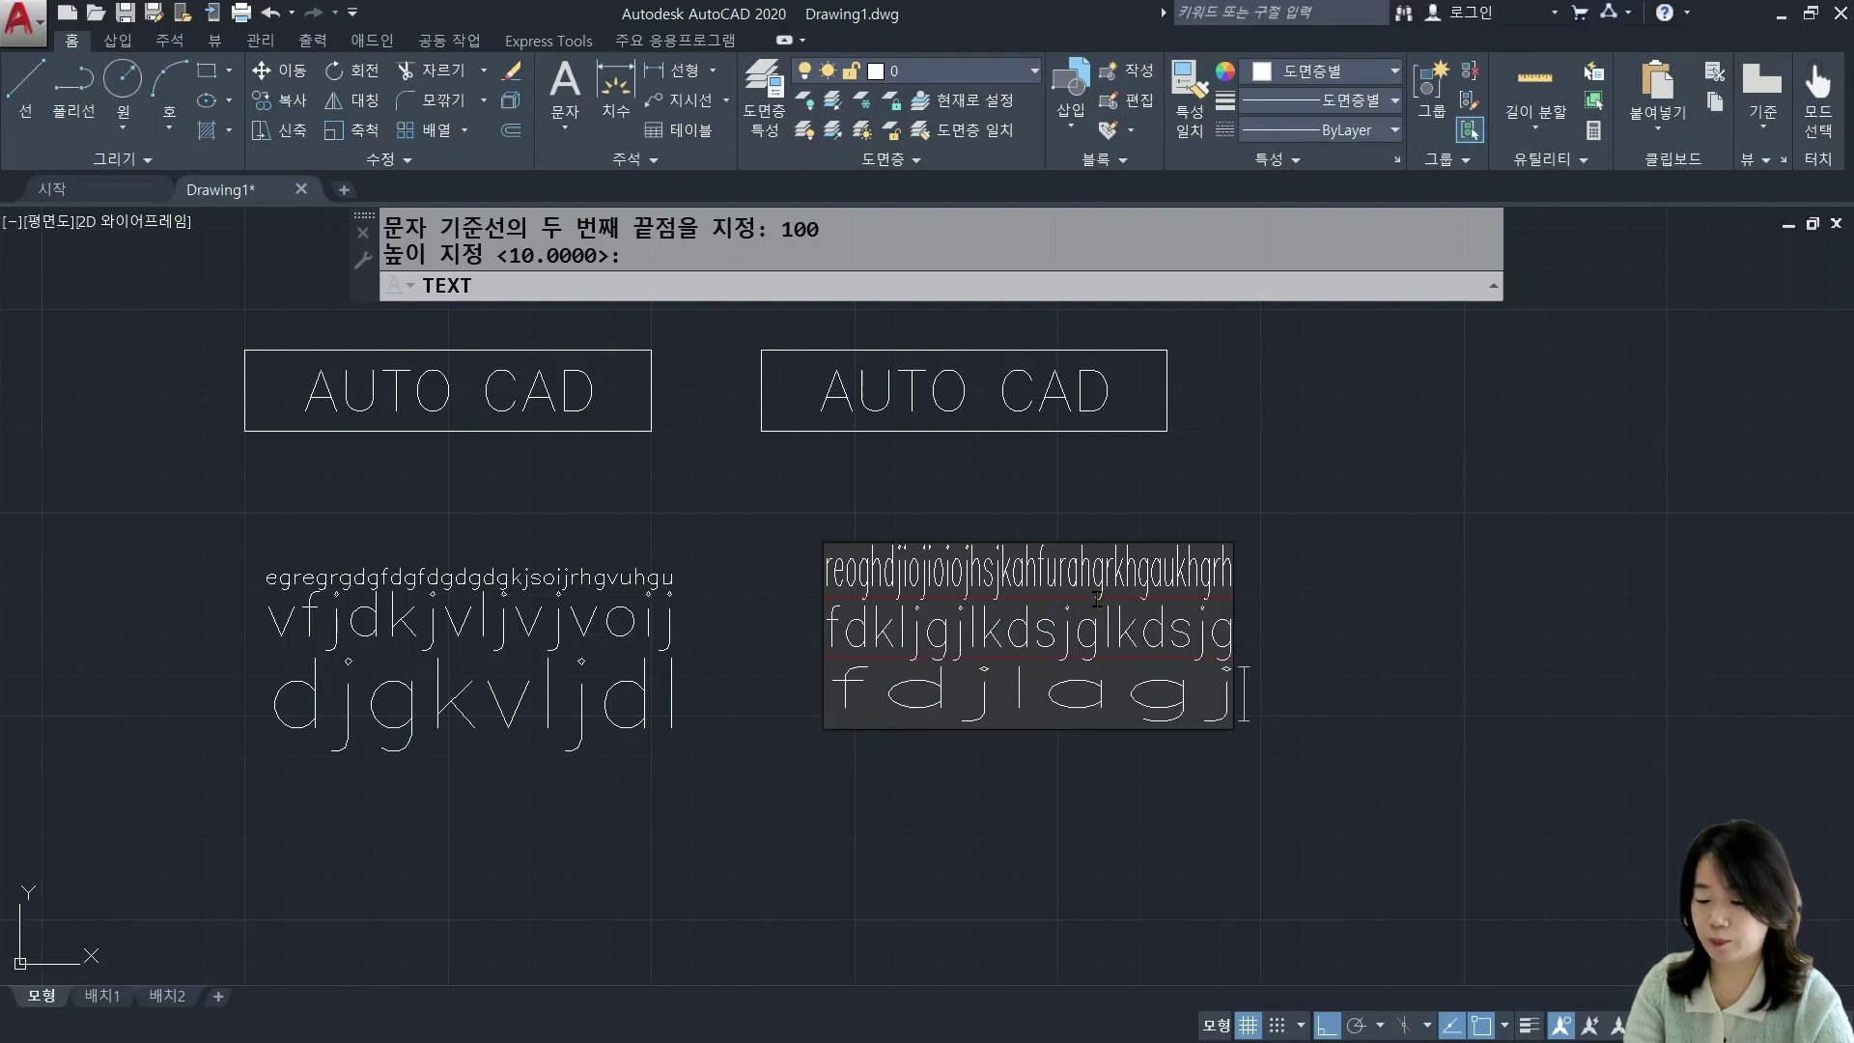
key(Return)
key(Return)
Step: Examine the letter heights and widths of the three fitted text lines and compare them with the aligned lines
scroll(1098, 595, up, 5)
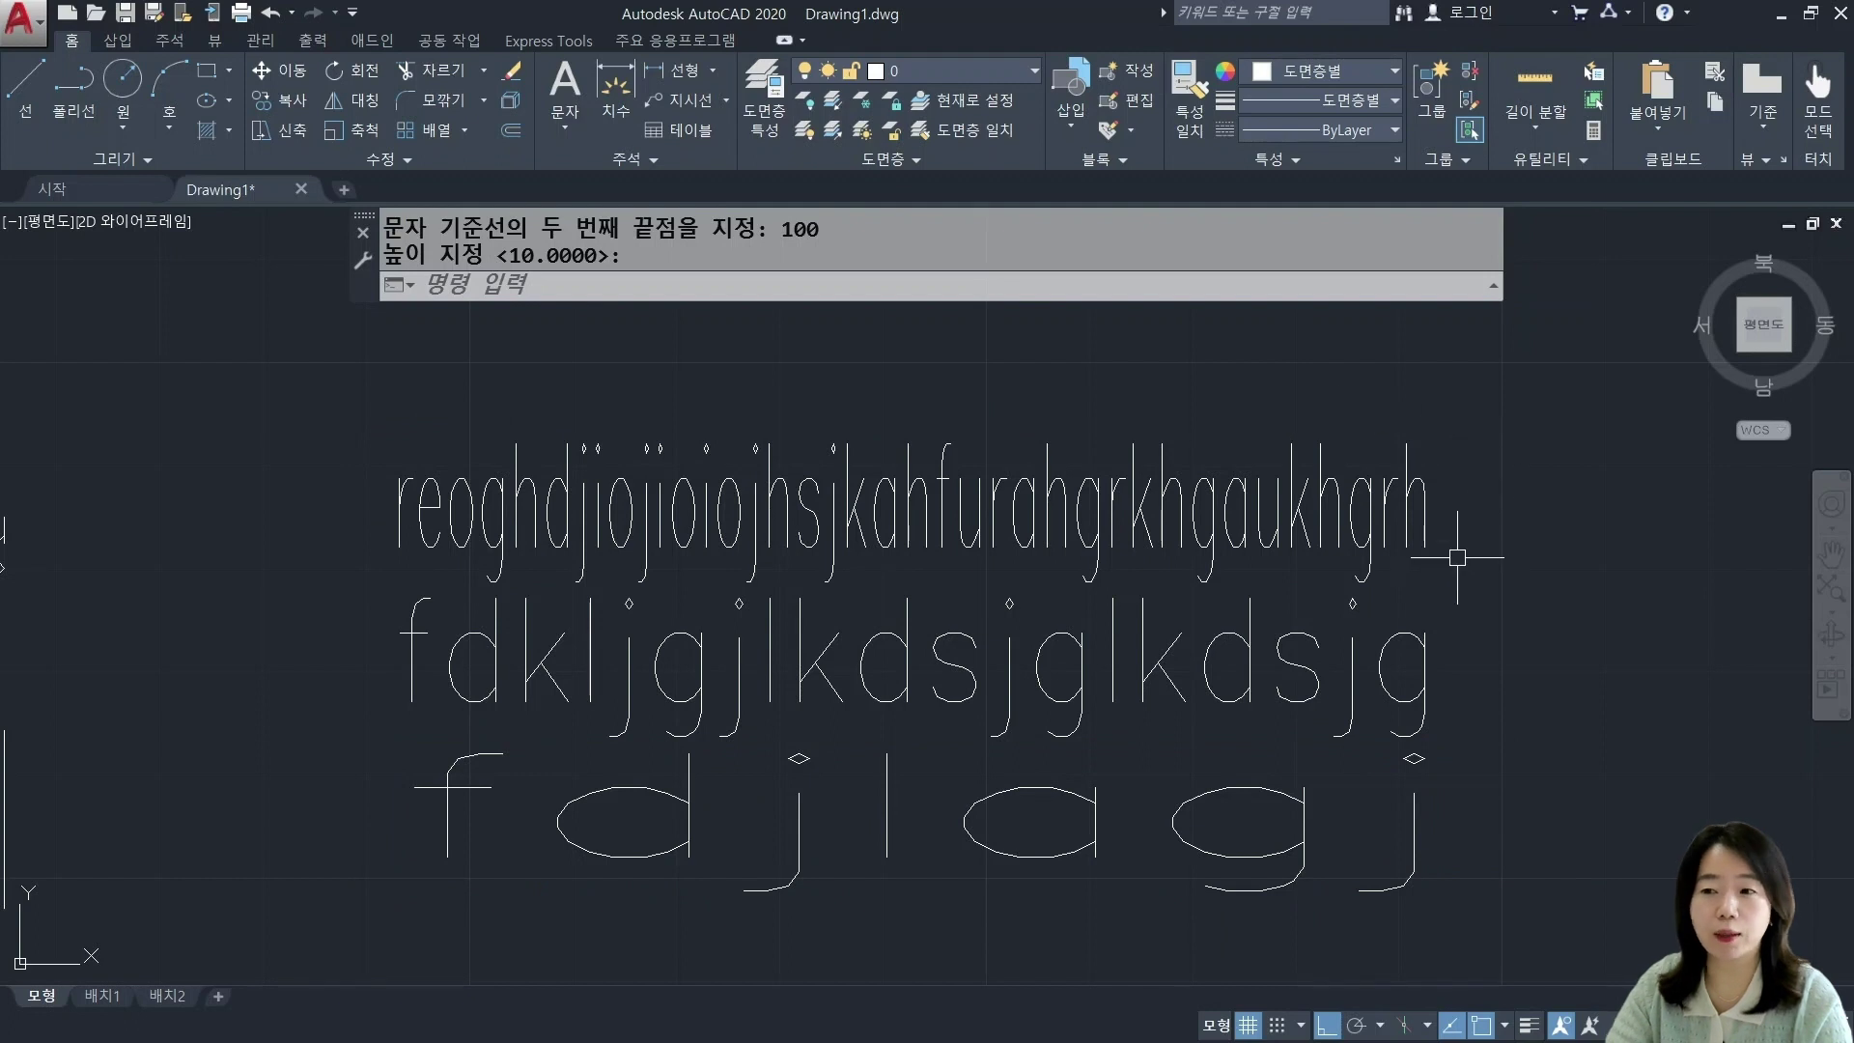
scroll(1448, 531, down, 1)
key(Escape)
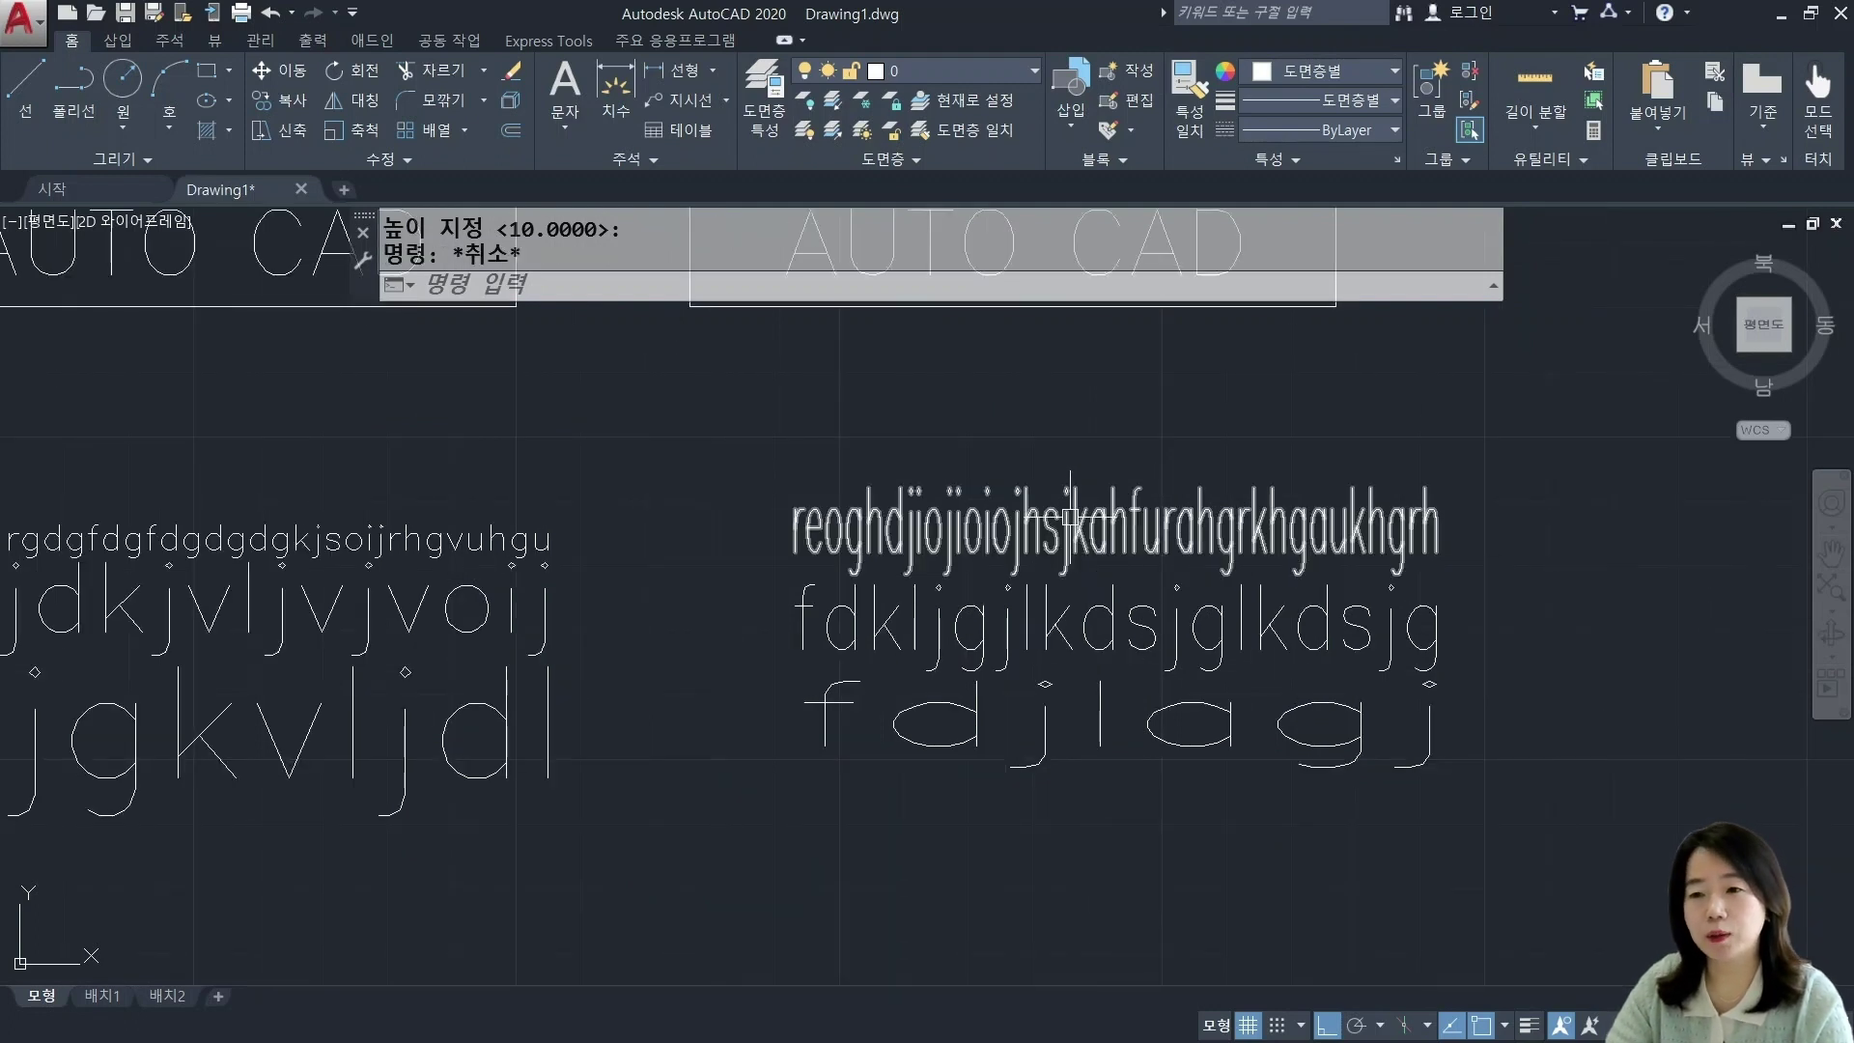
key(Escape)
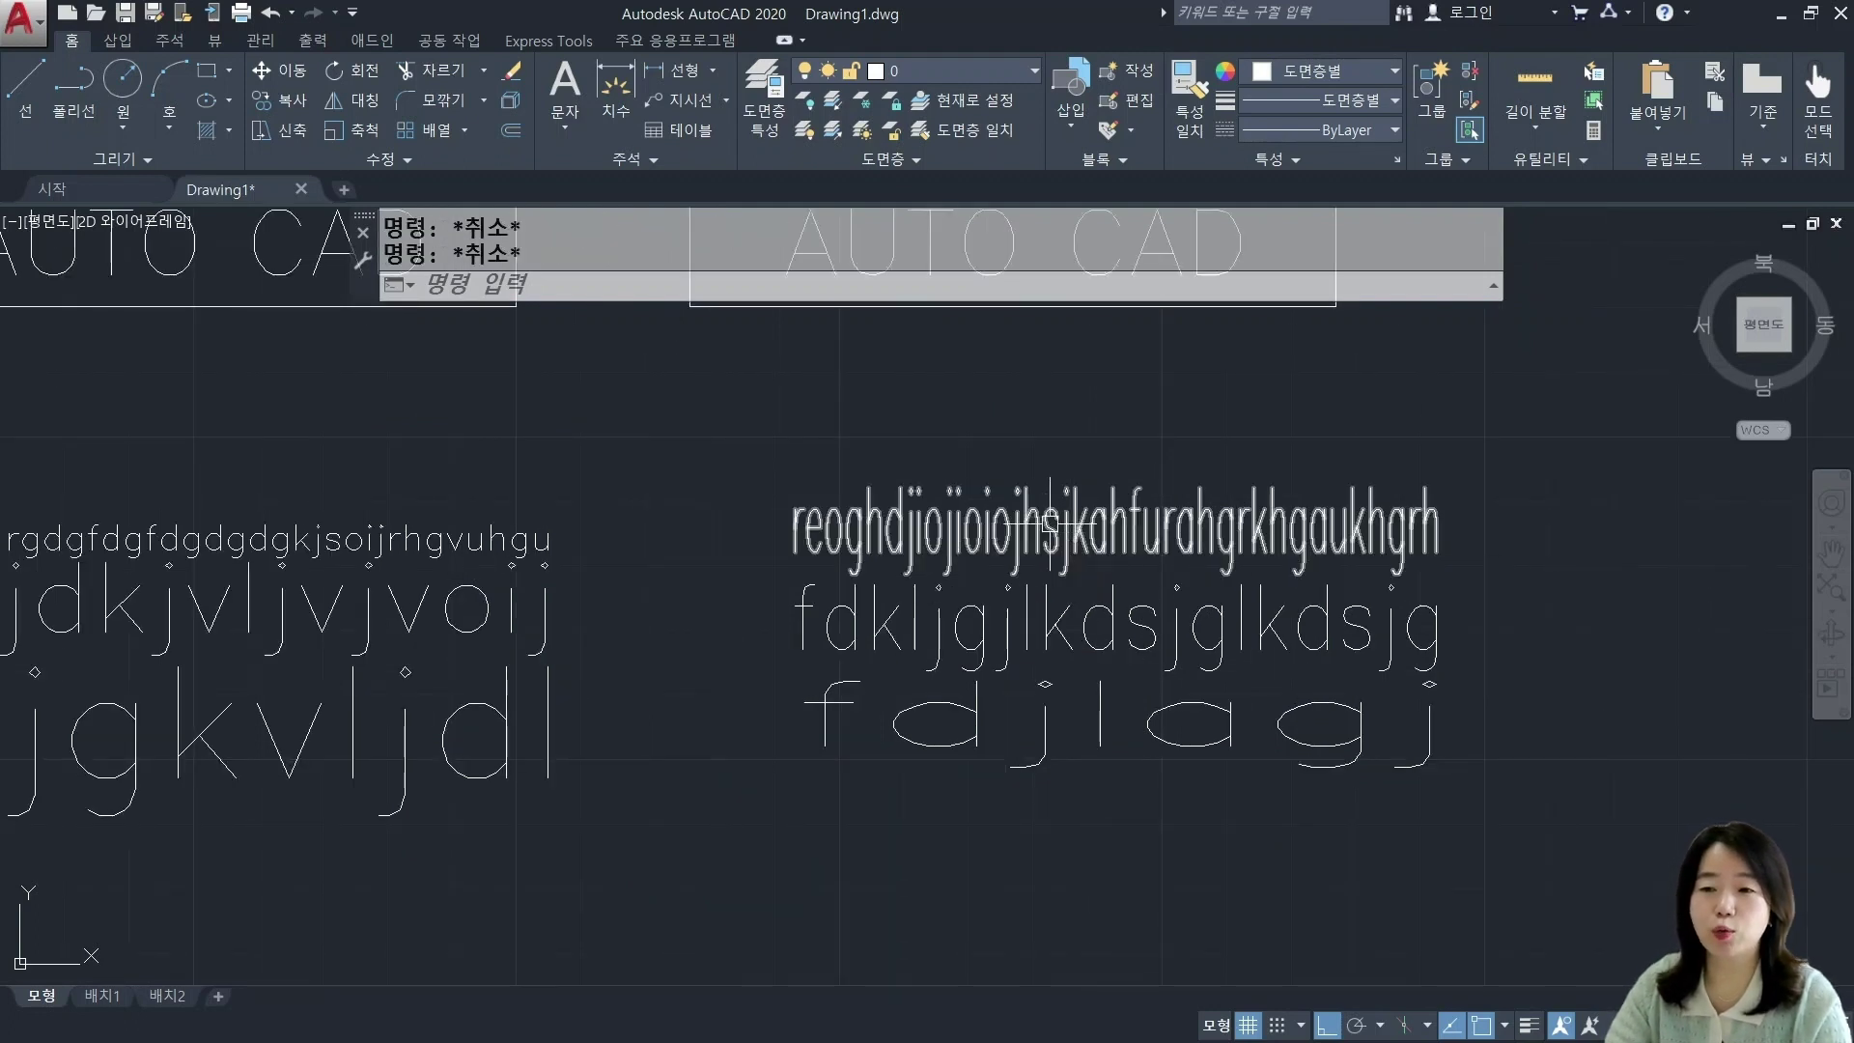
scroll(932, 538, down, 3)
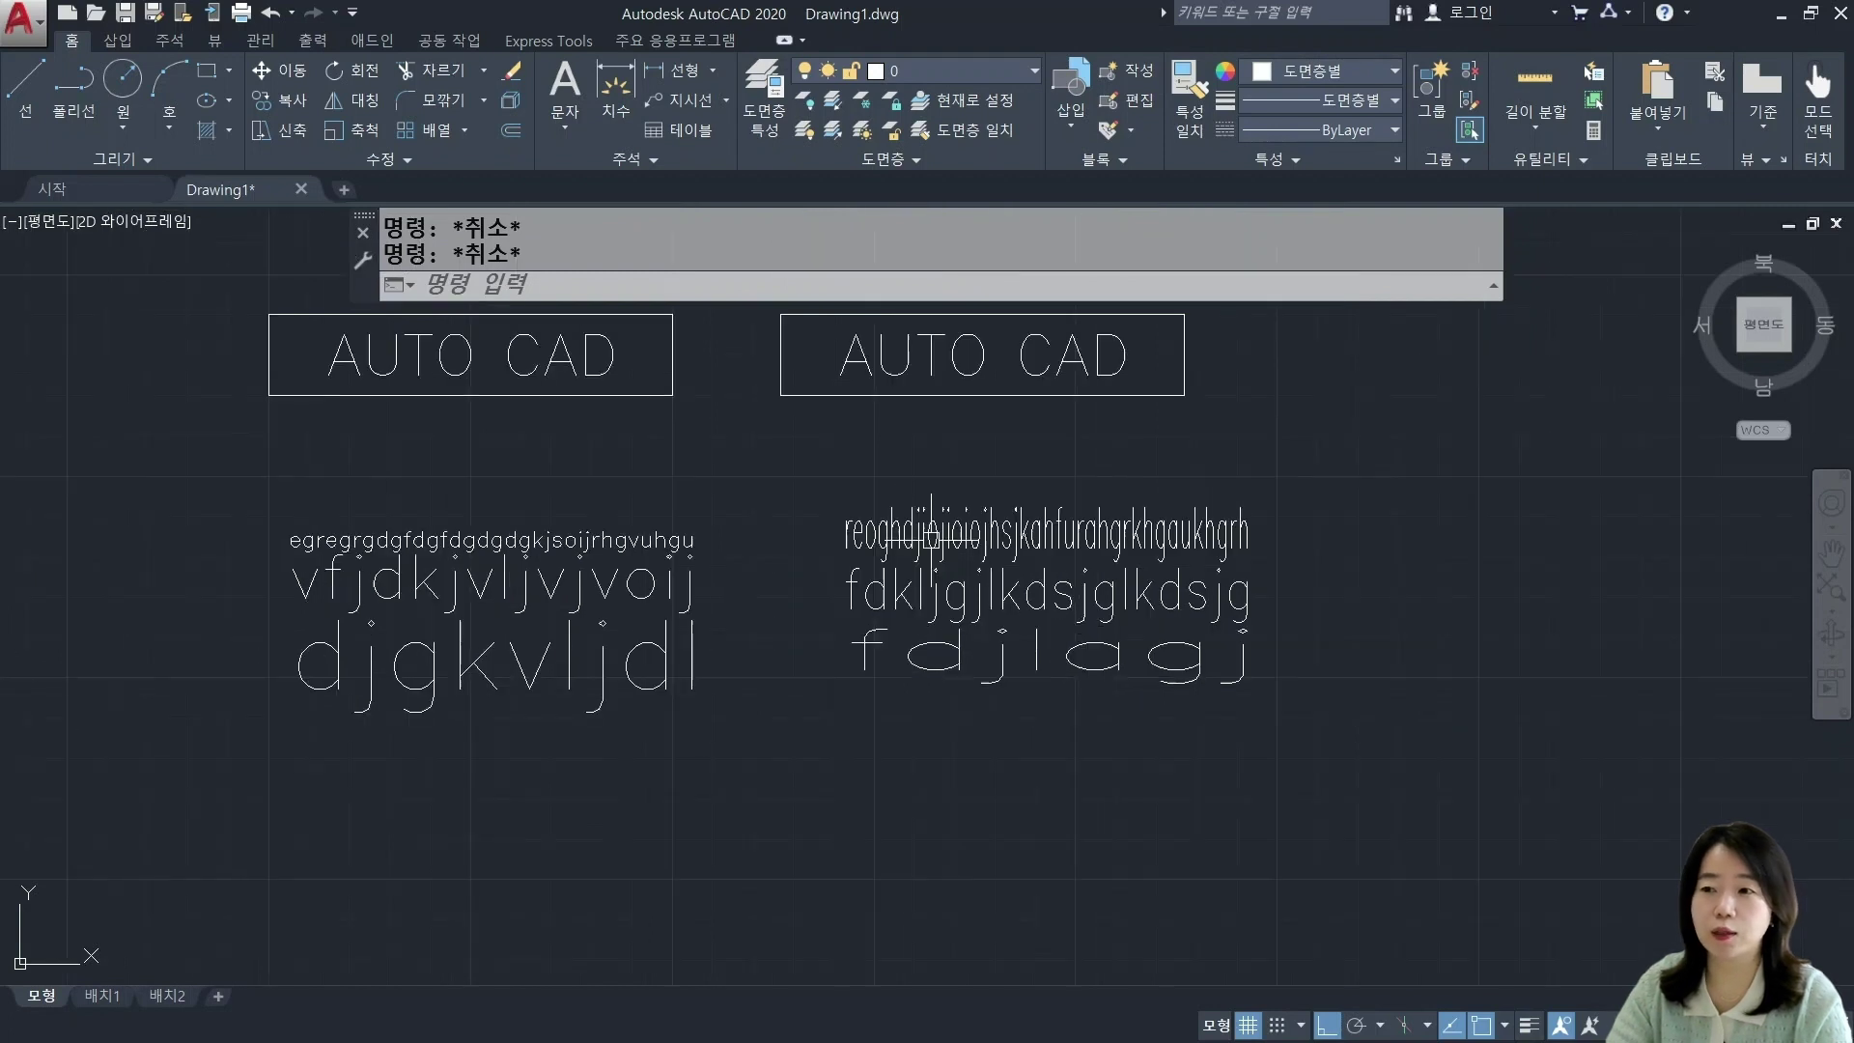
scroll(994, 497, up, 2)
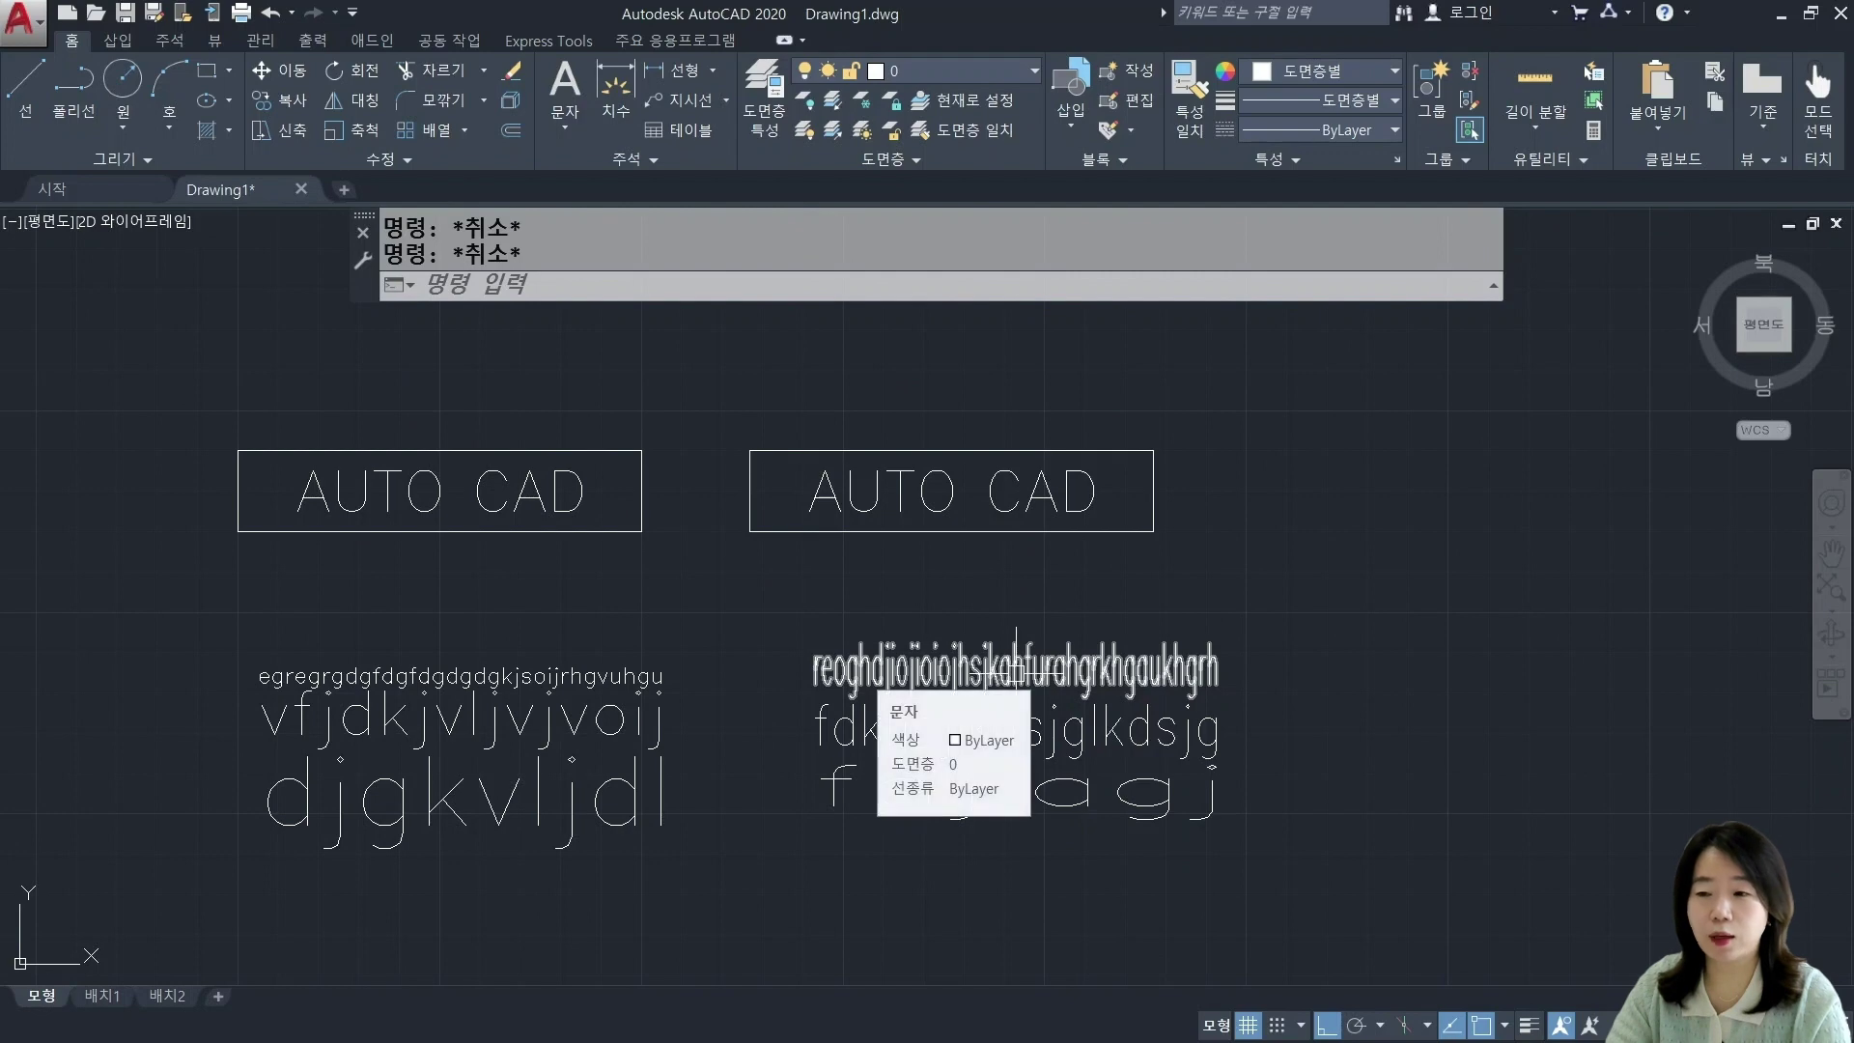
scroll(1051, 752, up, 2)
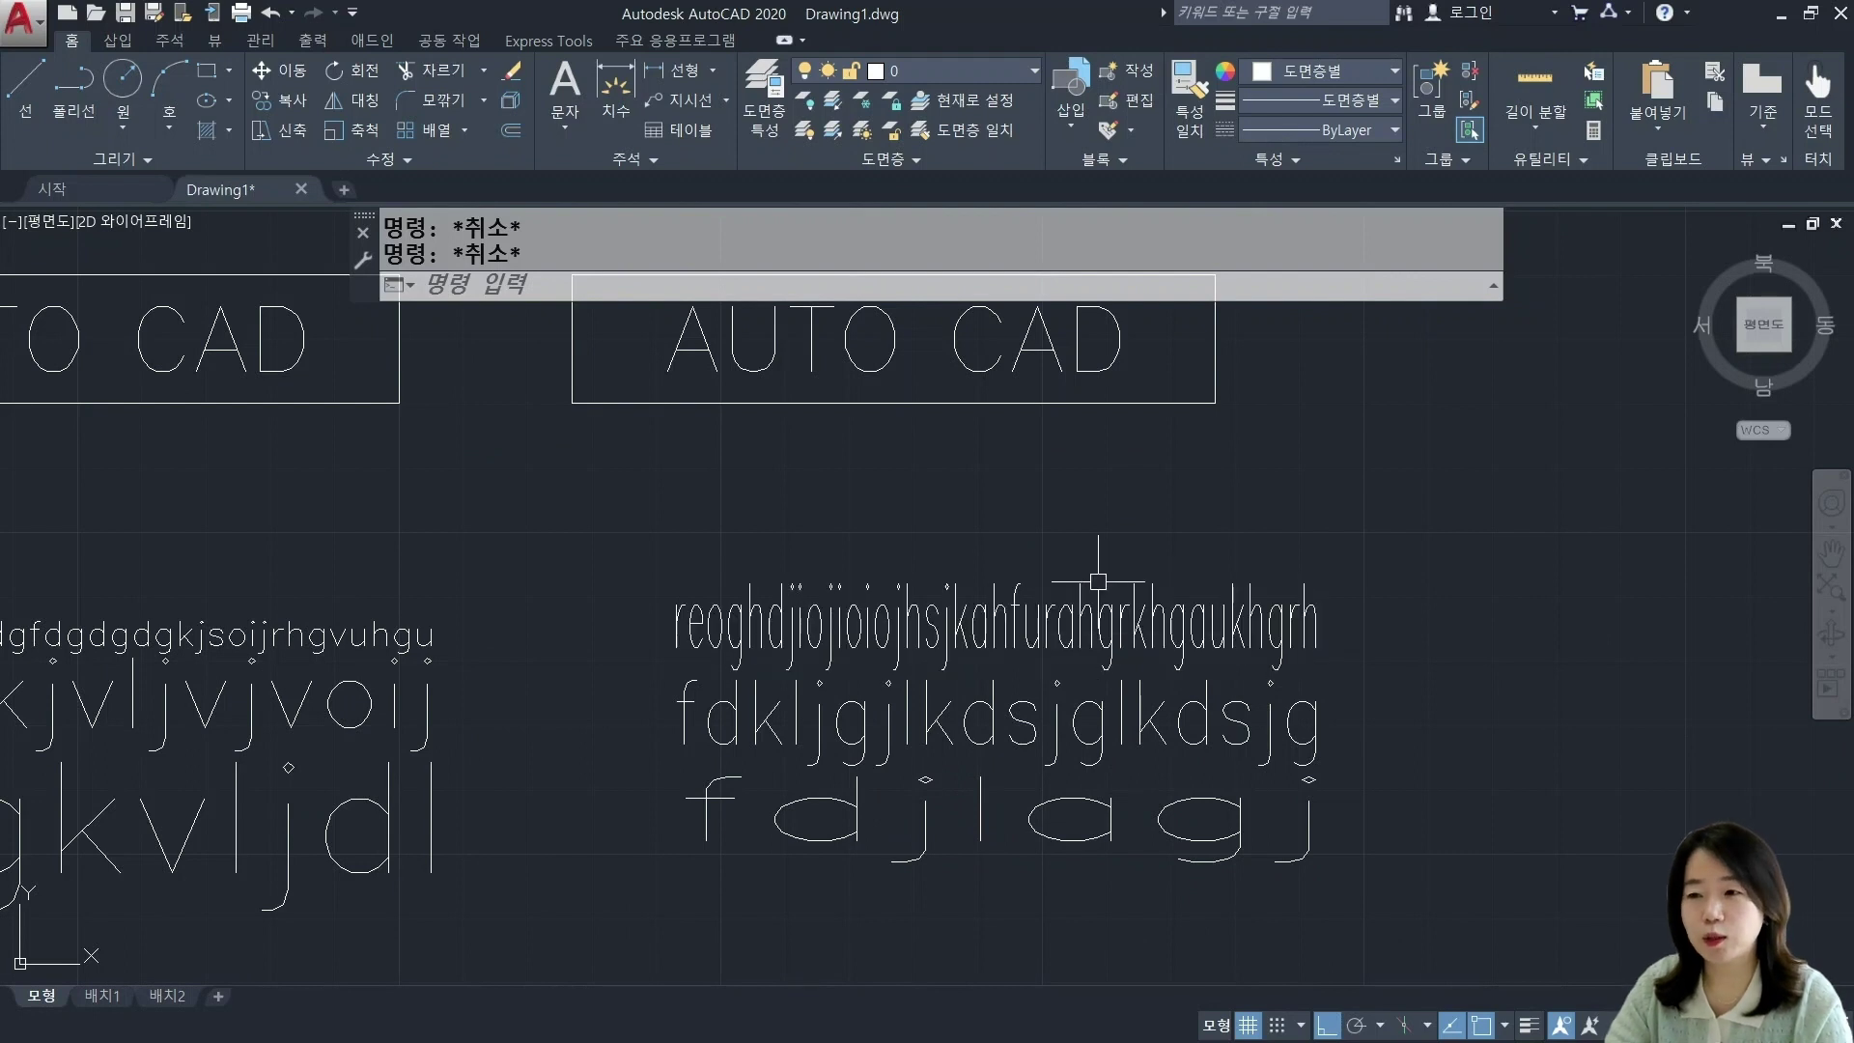
scroll(1102, 557, down, 1)
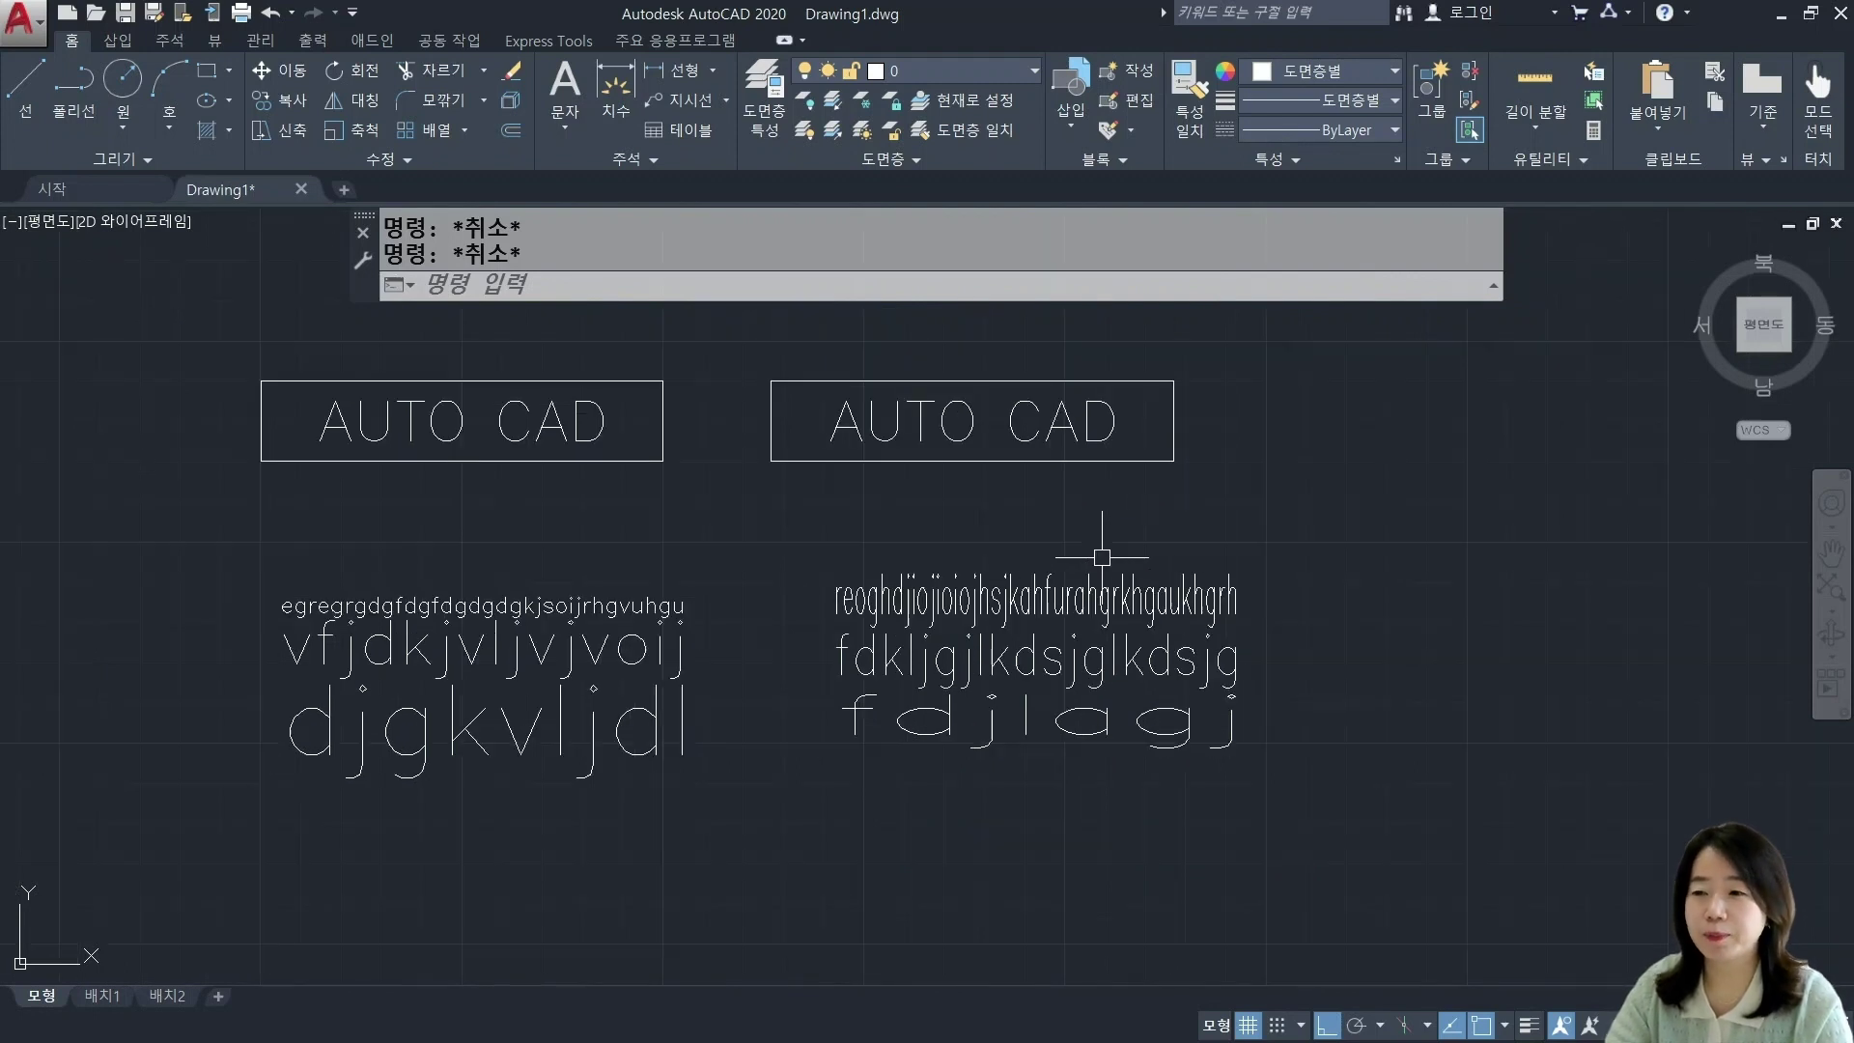
Step: Start multiline text and define its box in the empty area to the right of the fitted text lines
middle_drag(1374, 600, 789, 615)
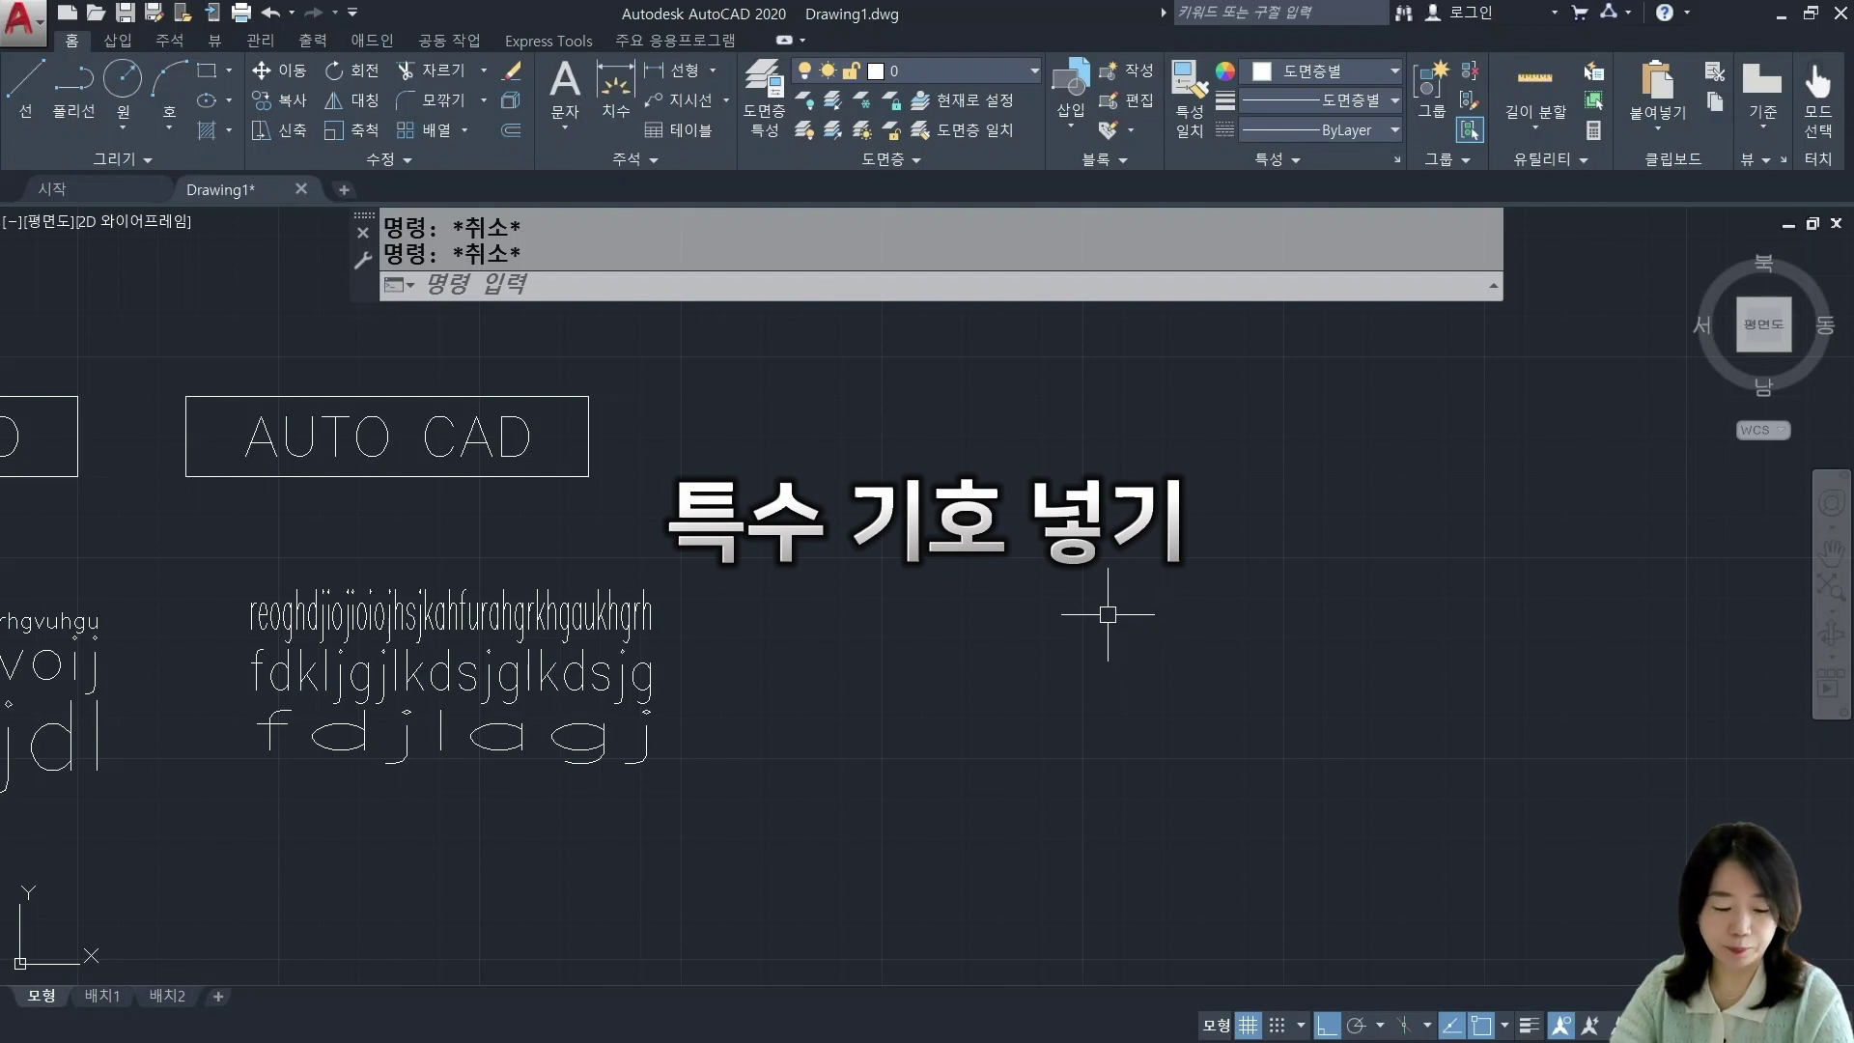
text(t)
key(Return)
click(928, 425)
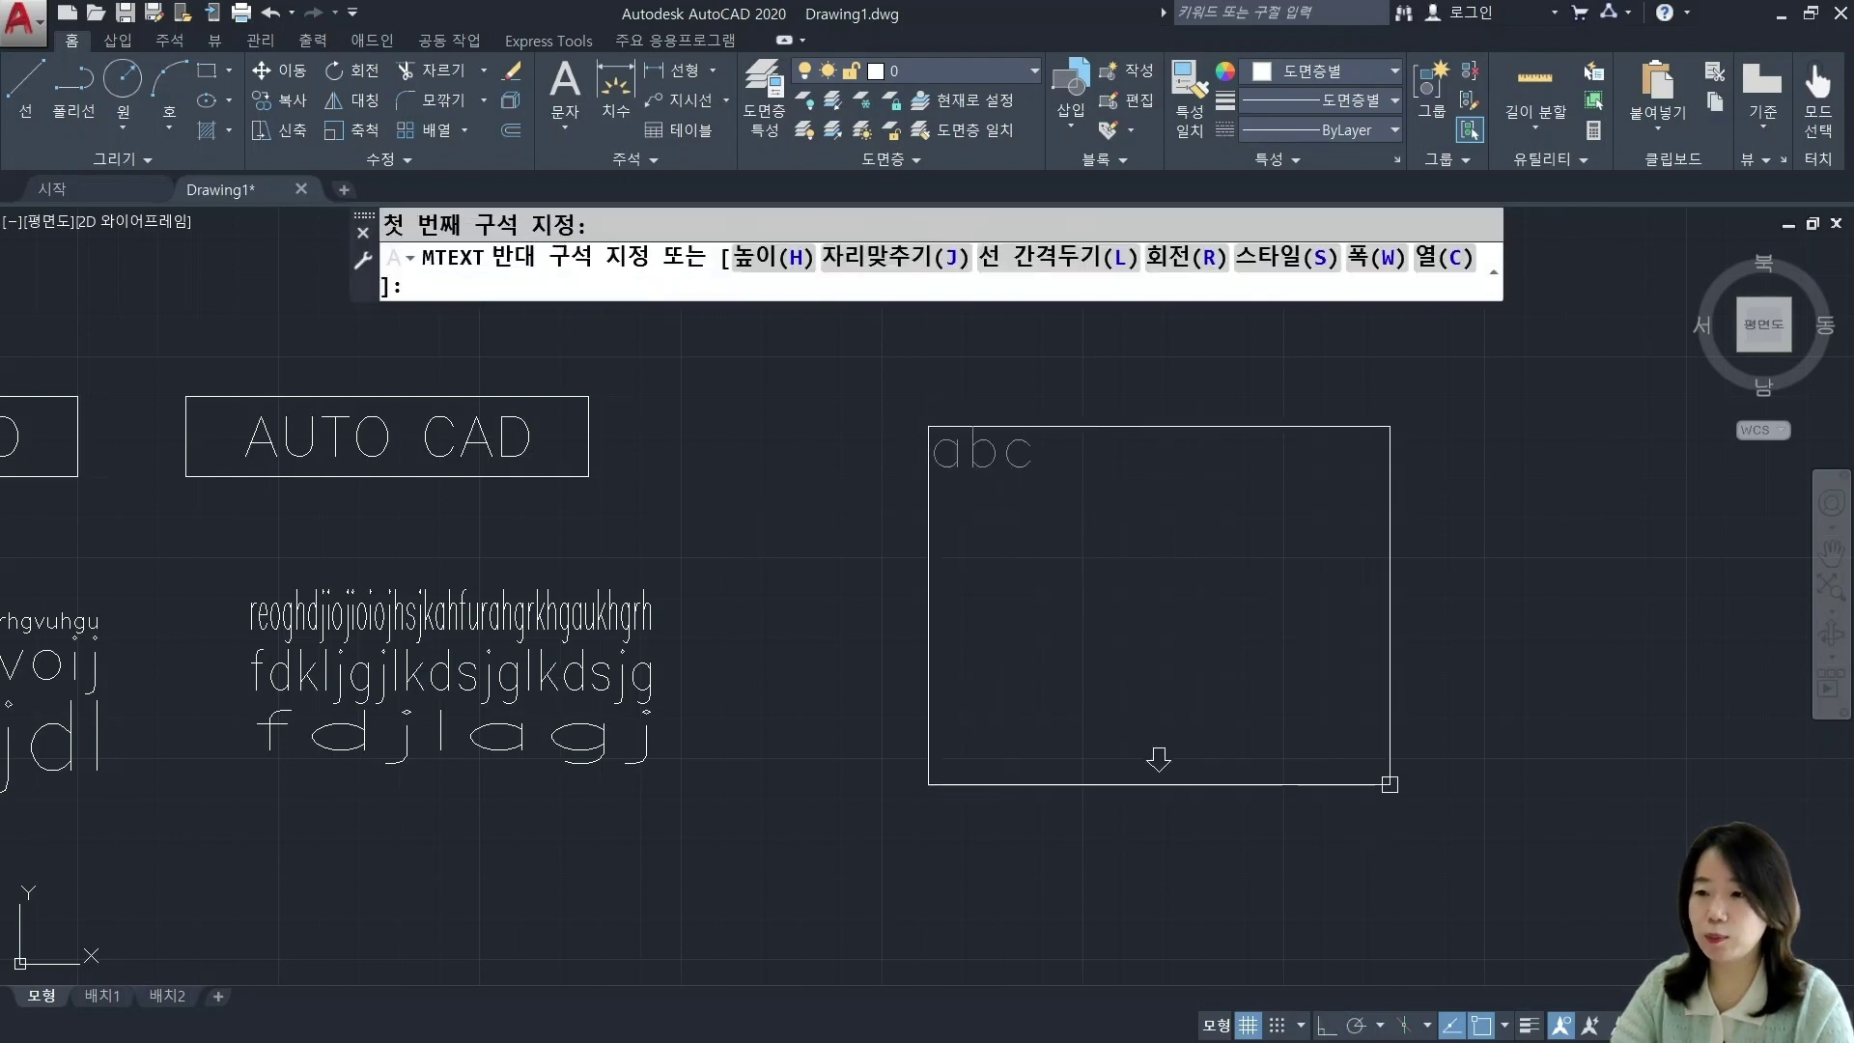
click(1419, 790)
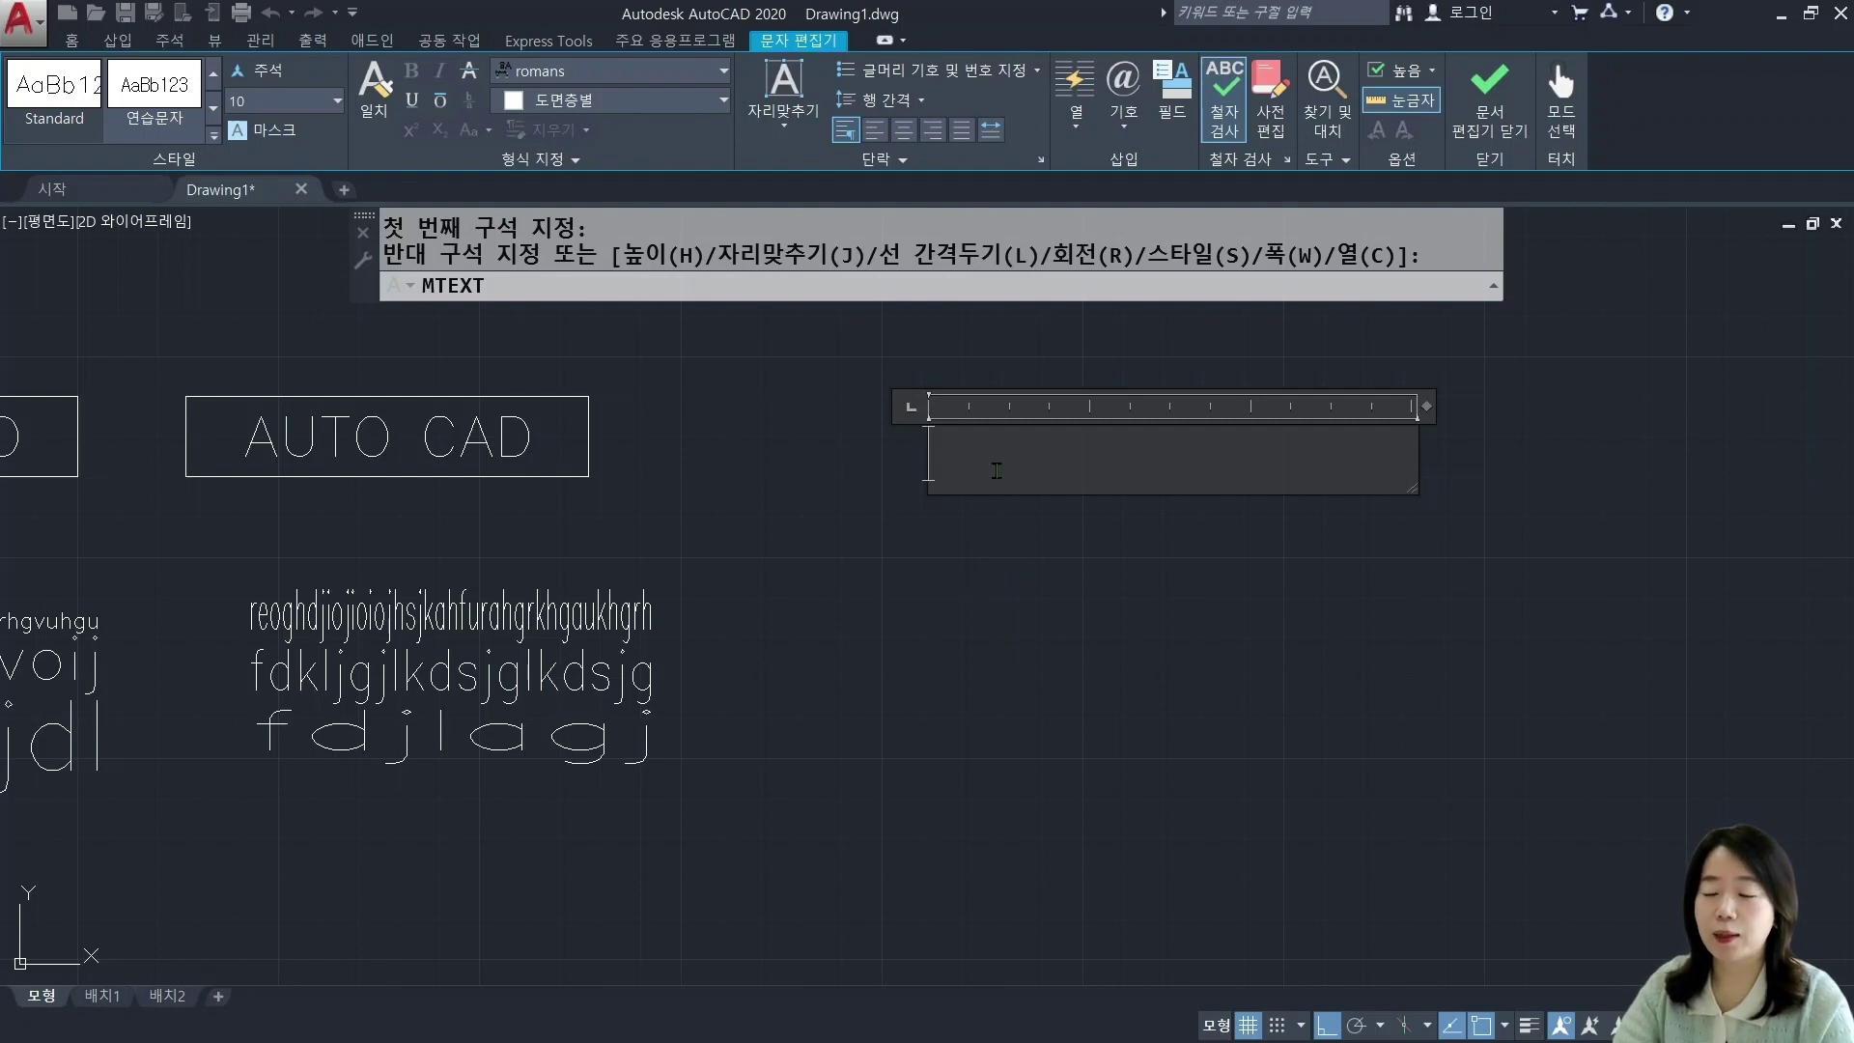
scroll(1007, 463, up, 4)
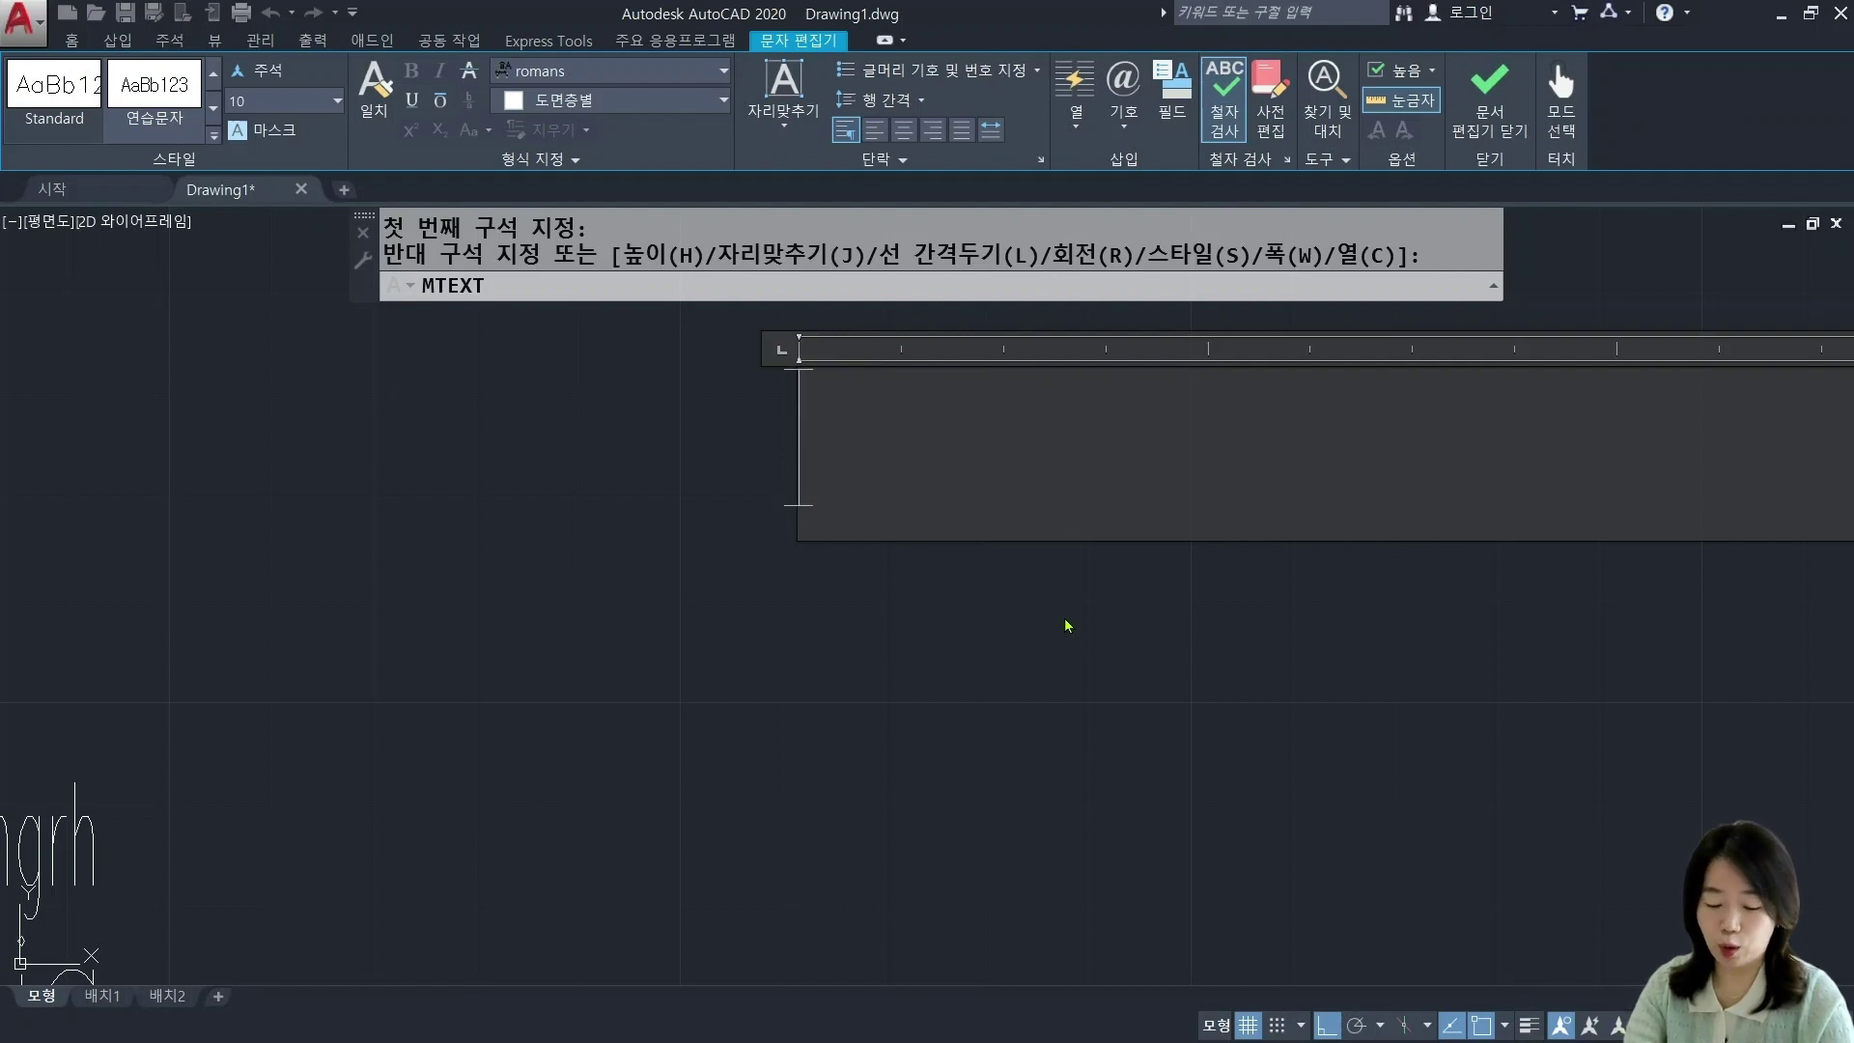
Step: Enter "ø50±2" as the first text, using the codes %%c for the diameter sign and %%p for plus/minus
text(%%)
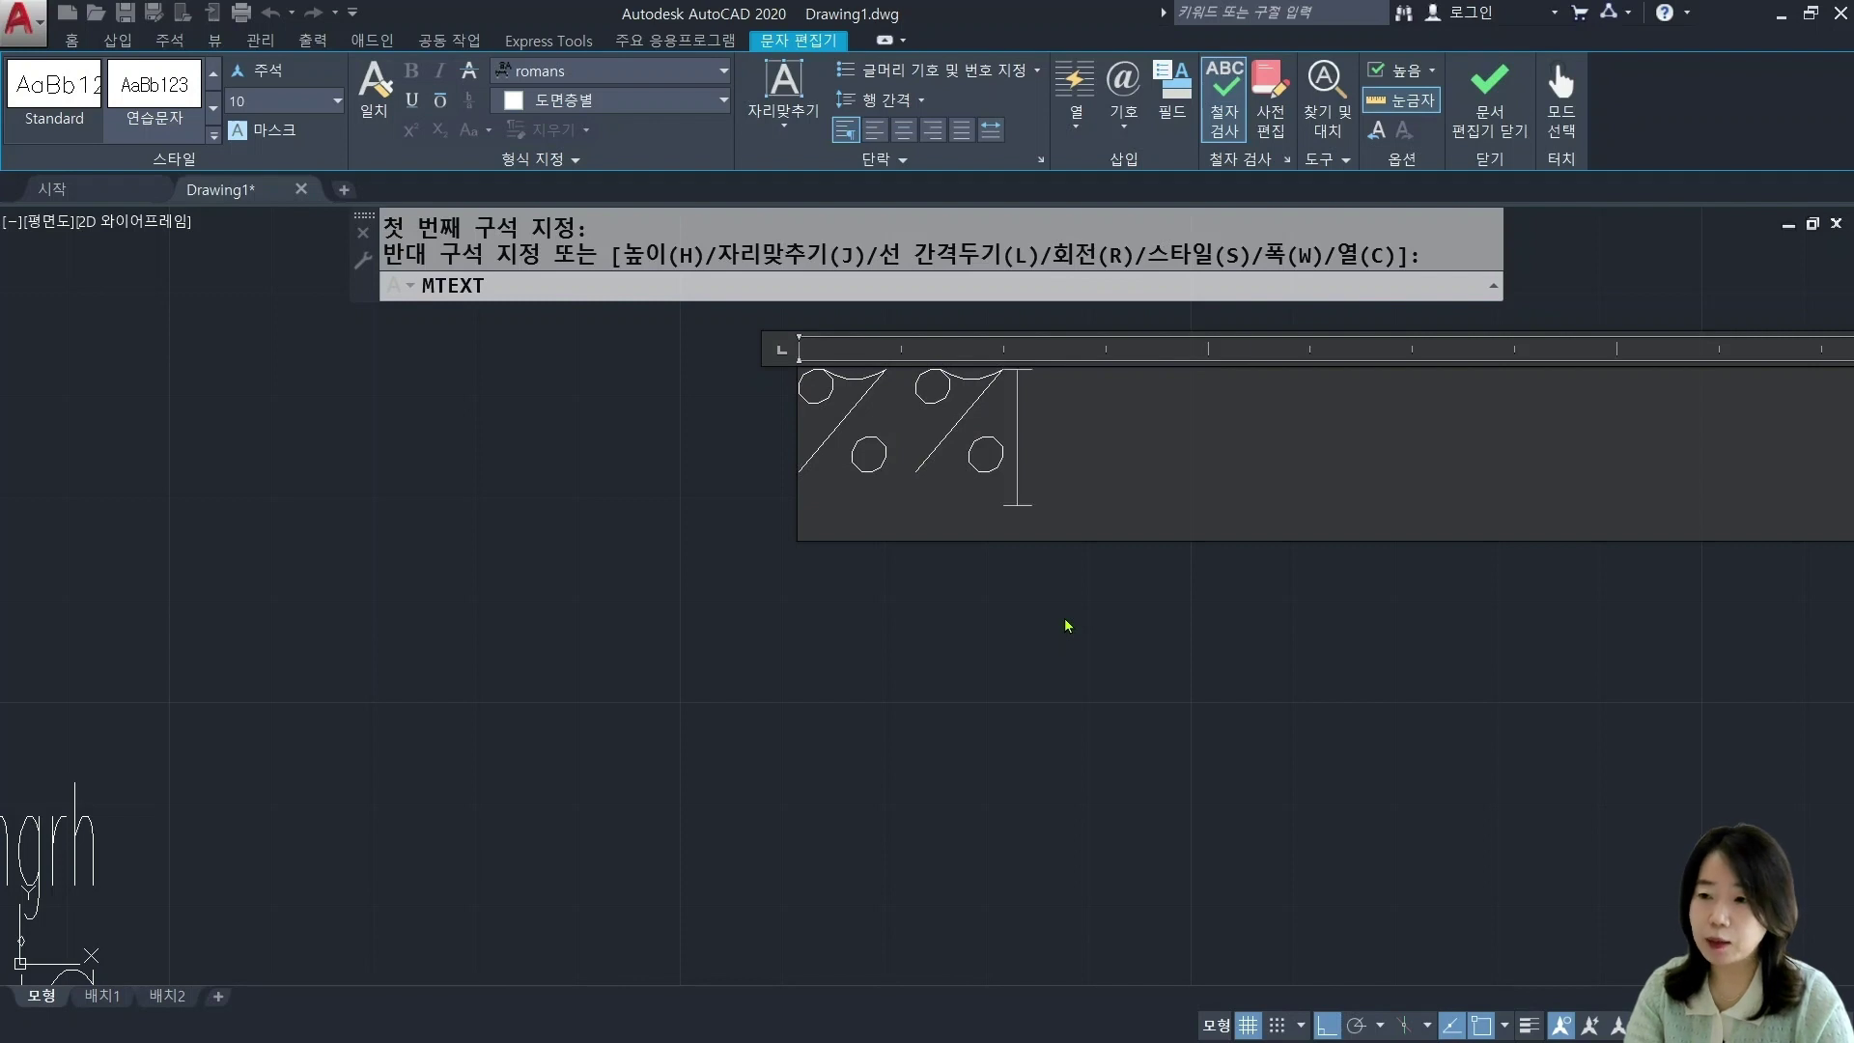
text(c)
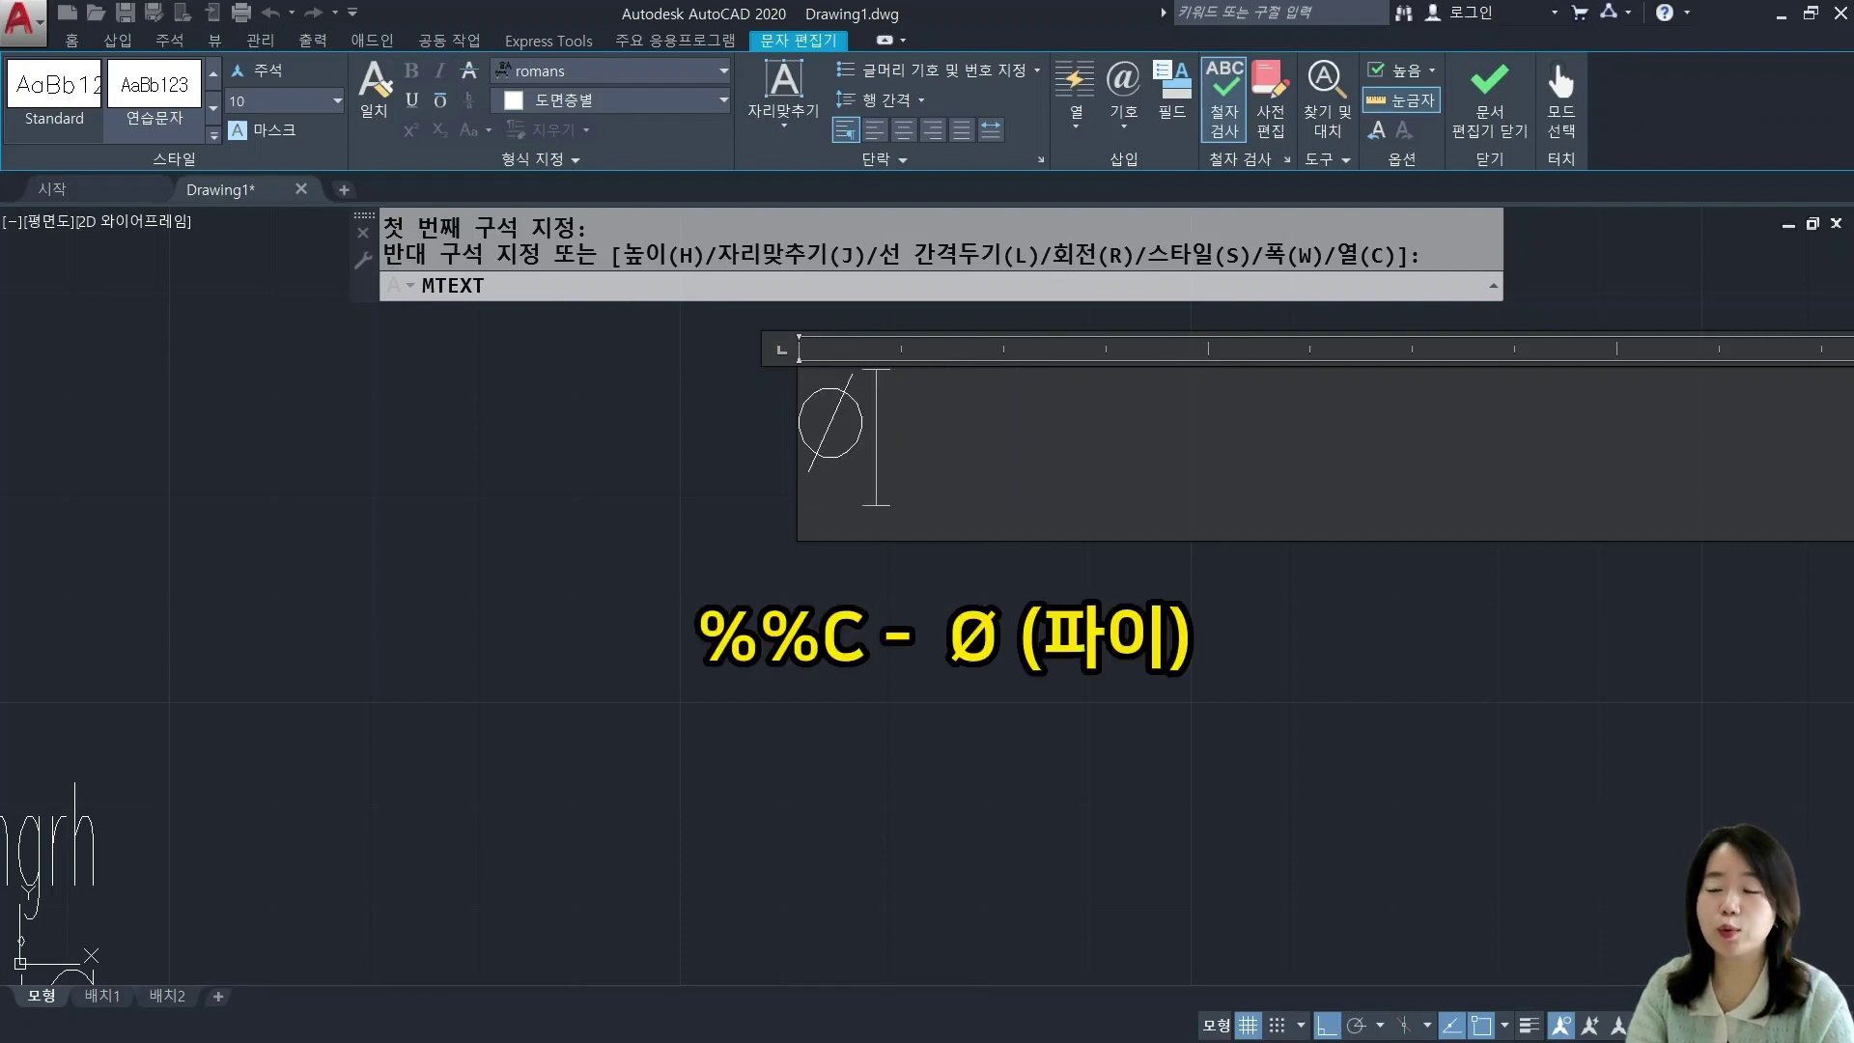
text(50)
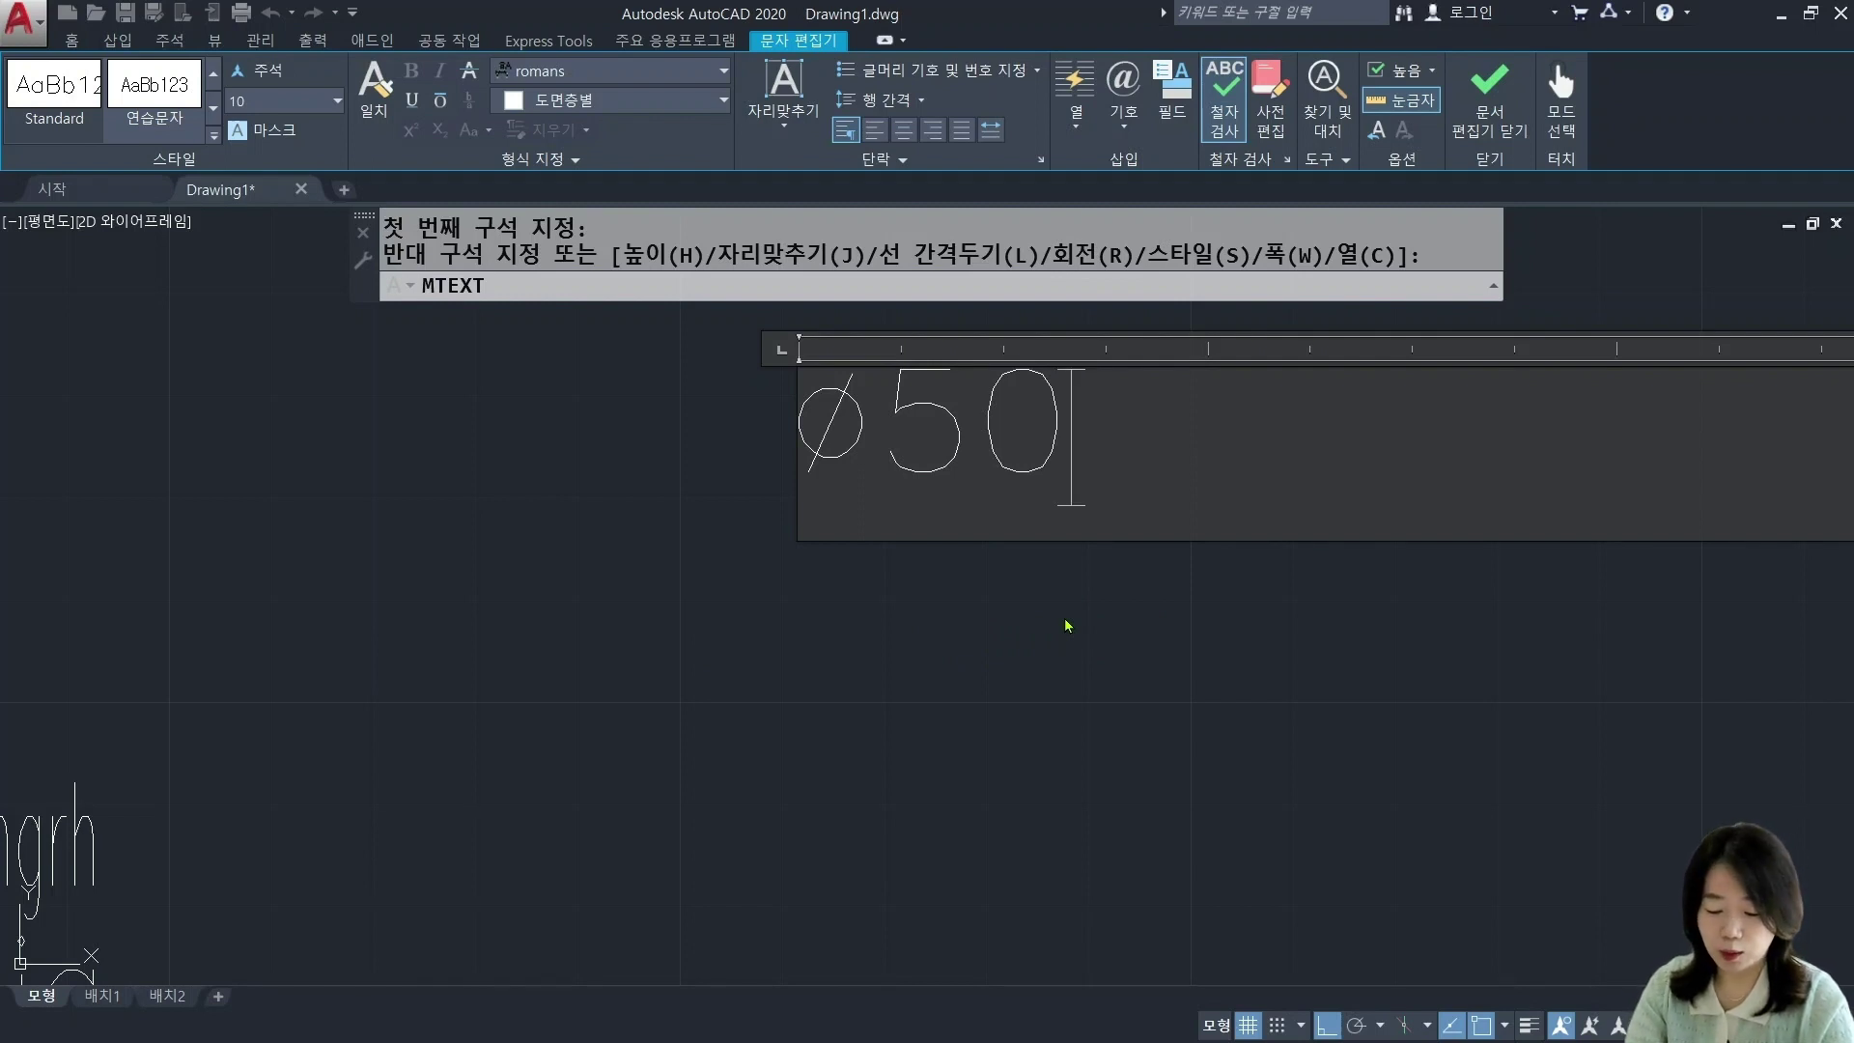
text(%%)
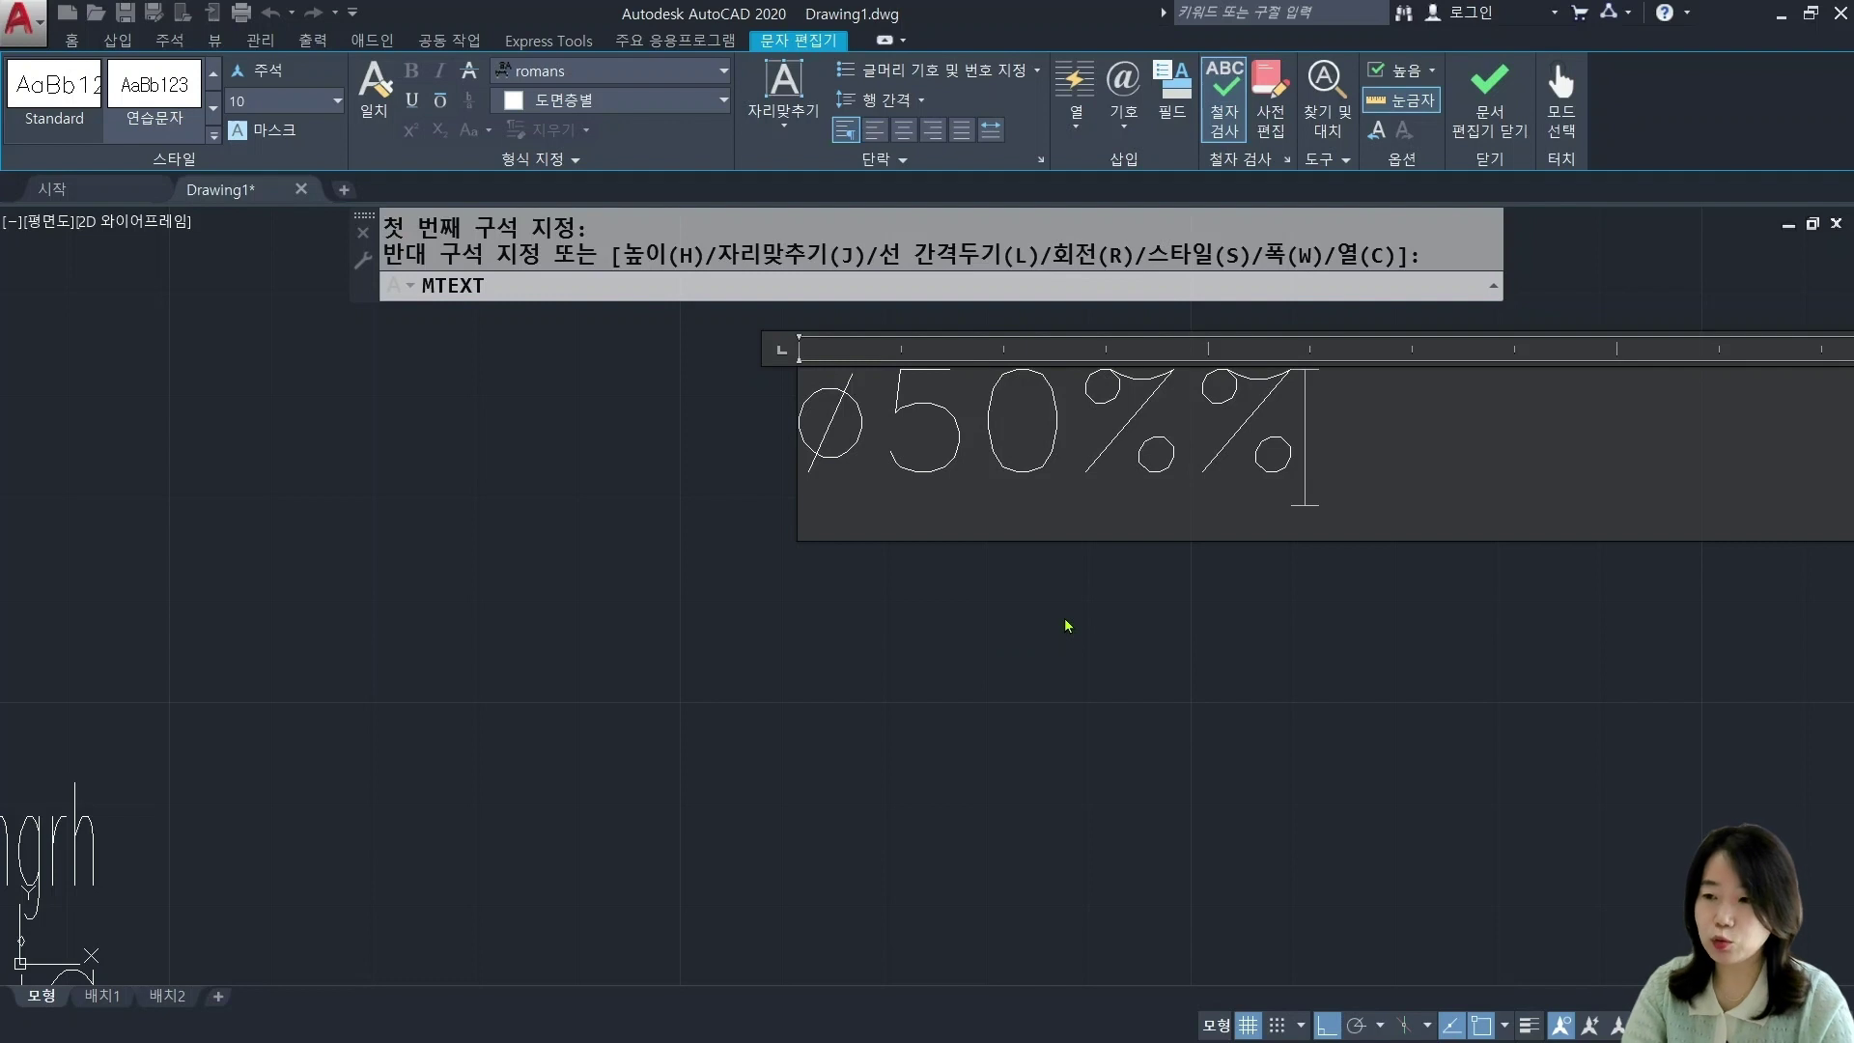
text(p)
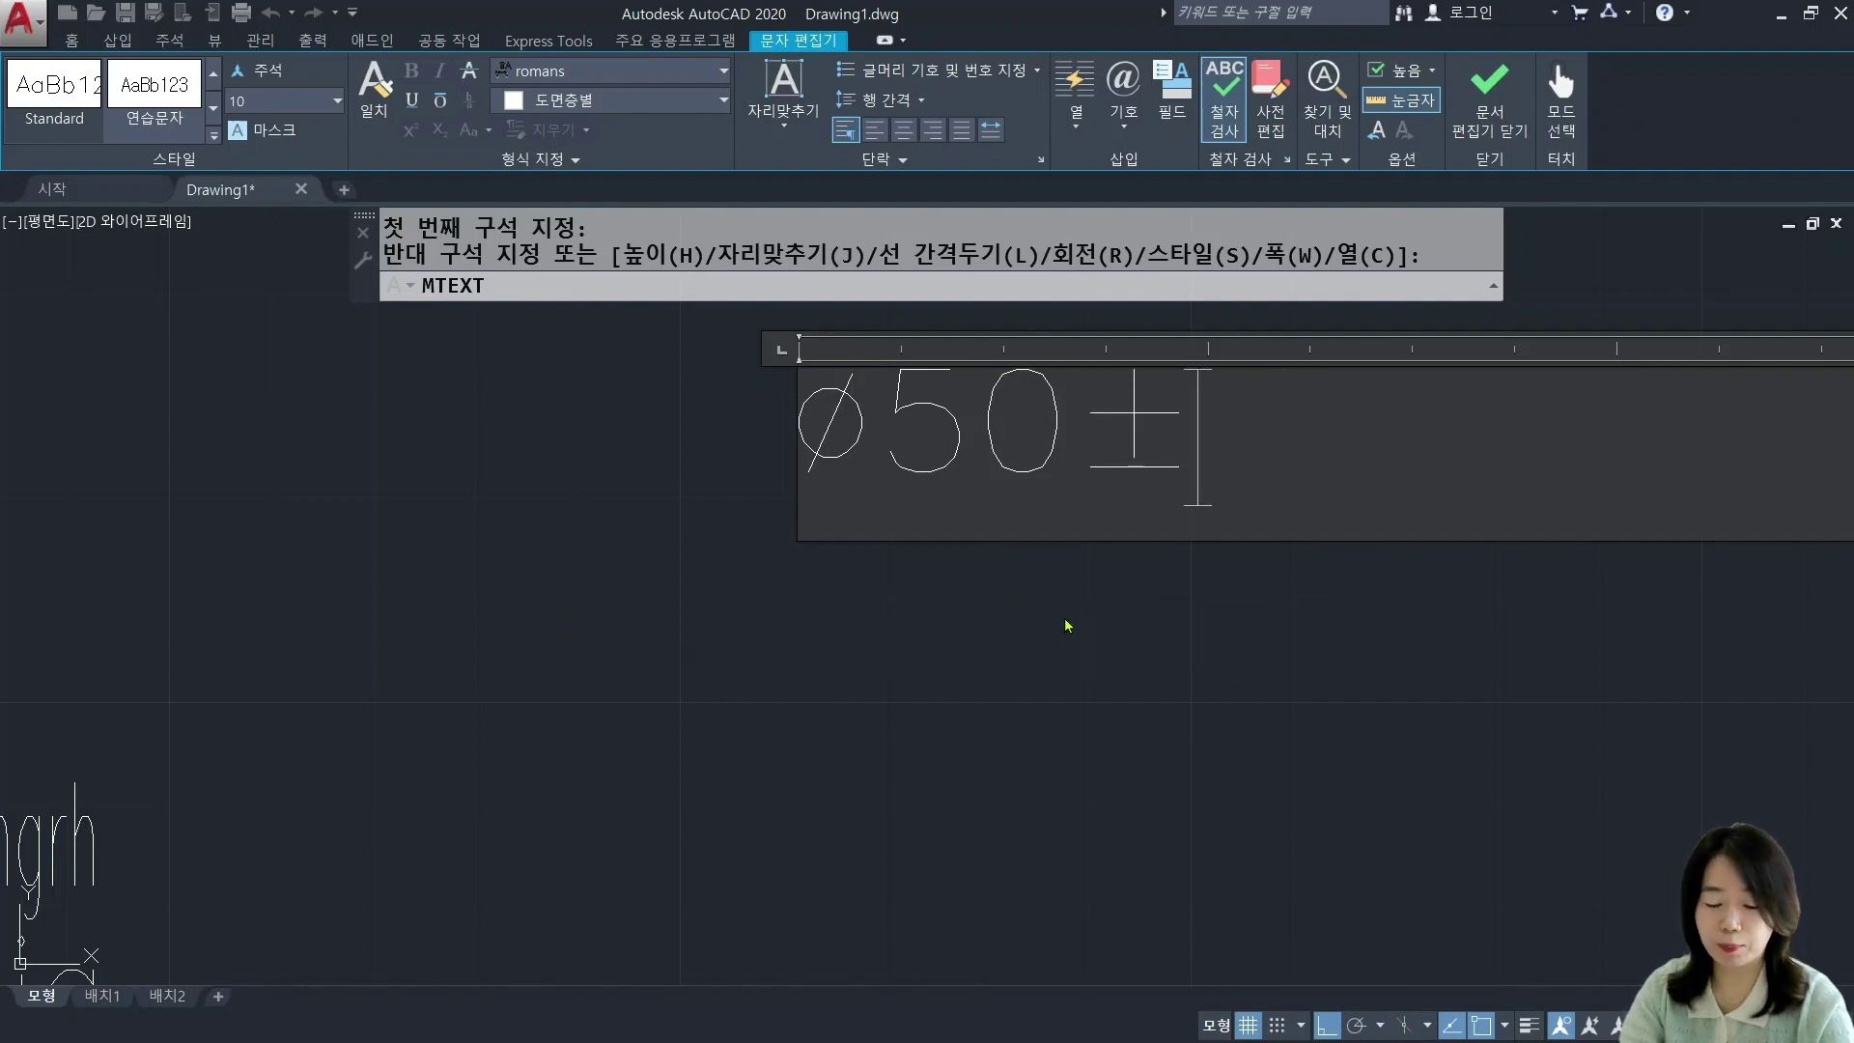
text(2)
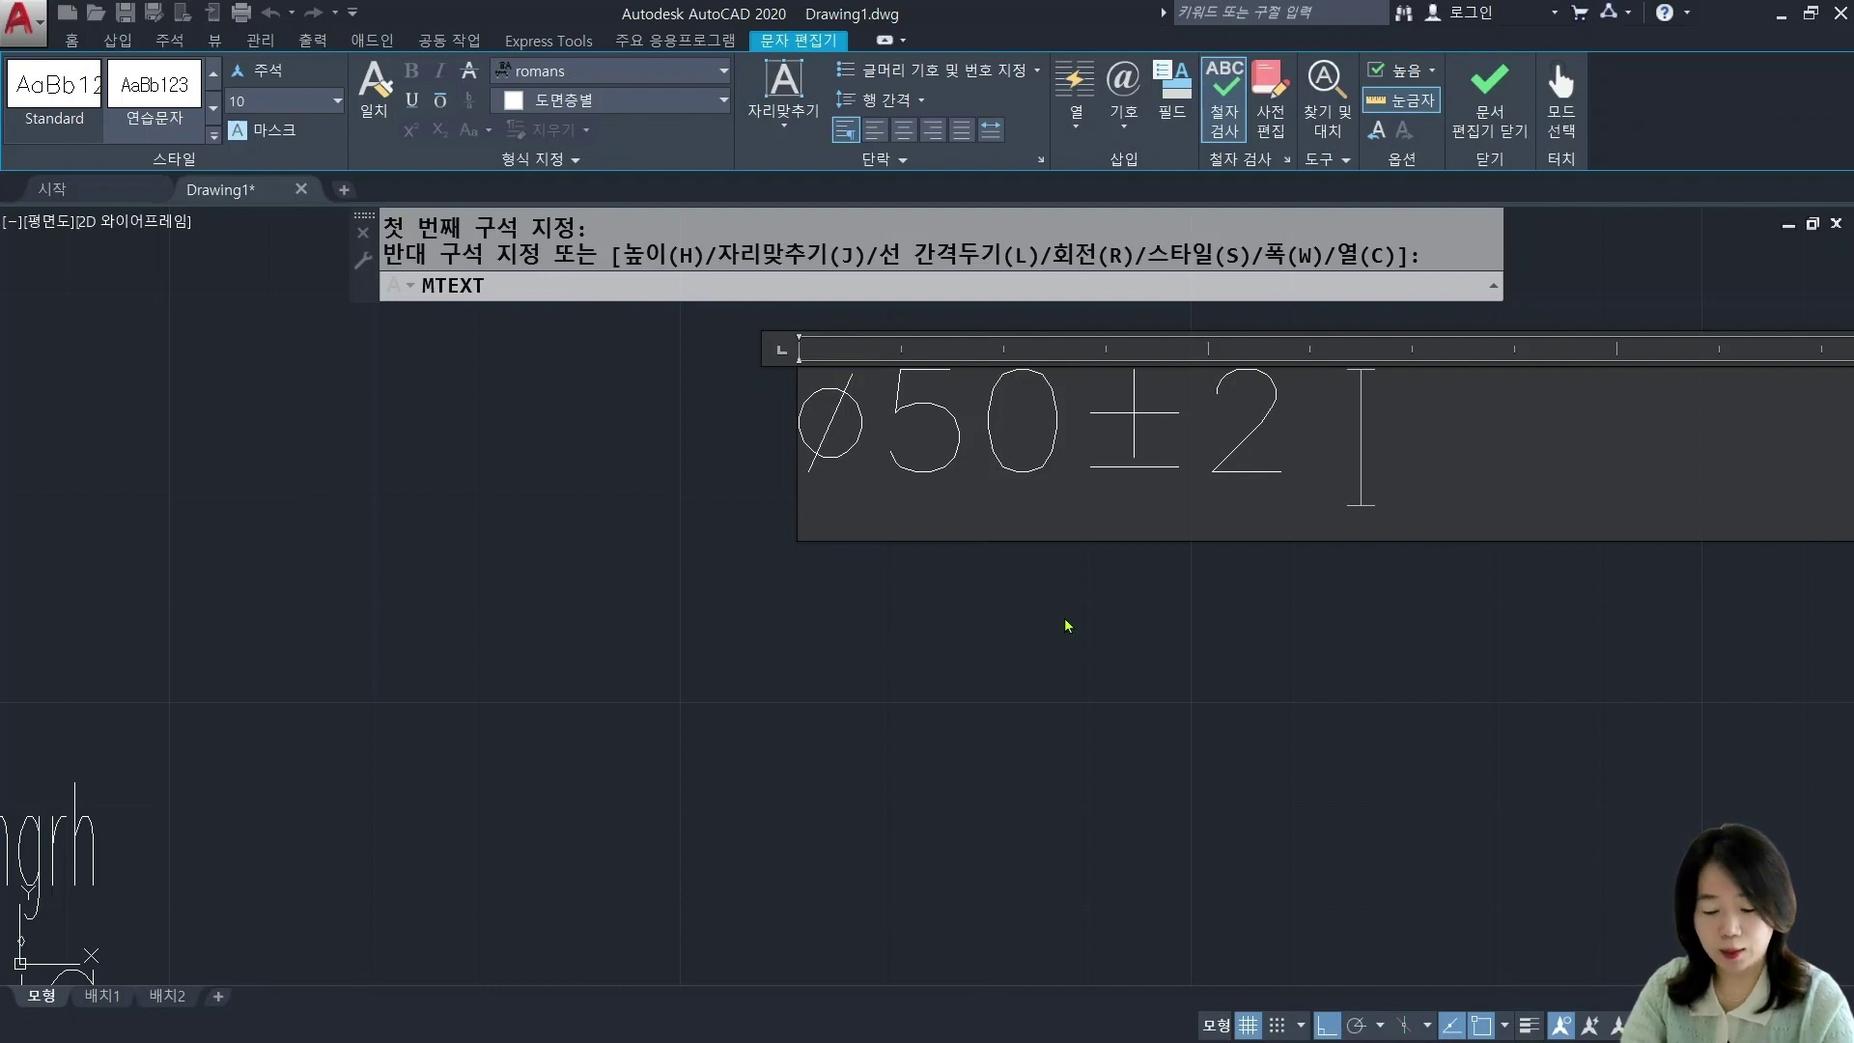
Step: Add a space and "35°" after the tolerance, using the code %%d for the degree sign
text( 35)
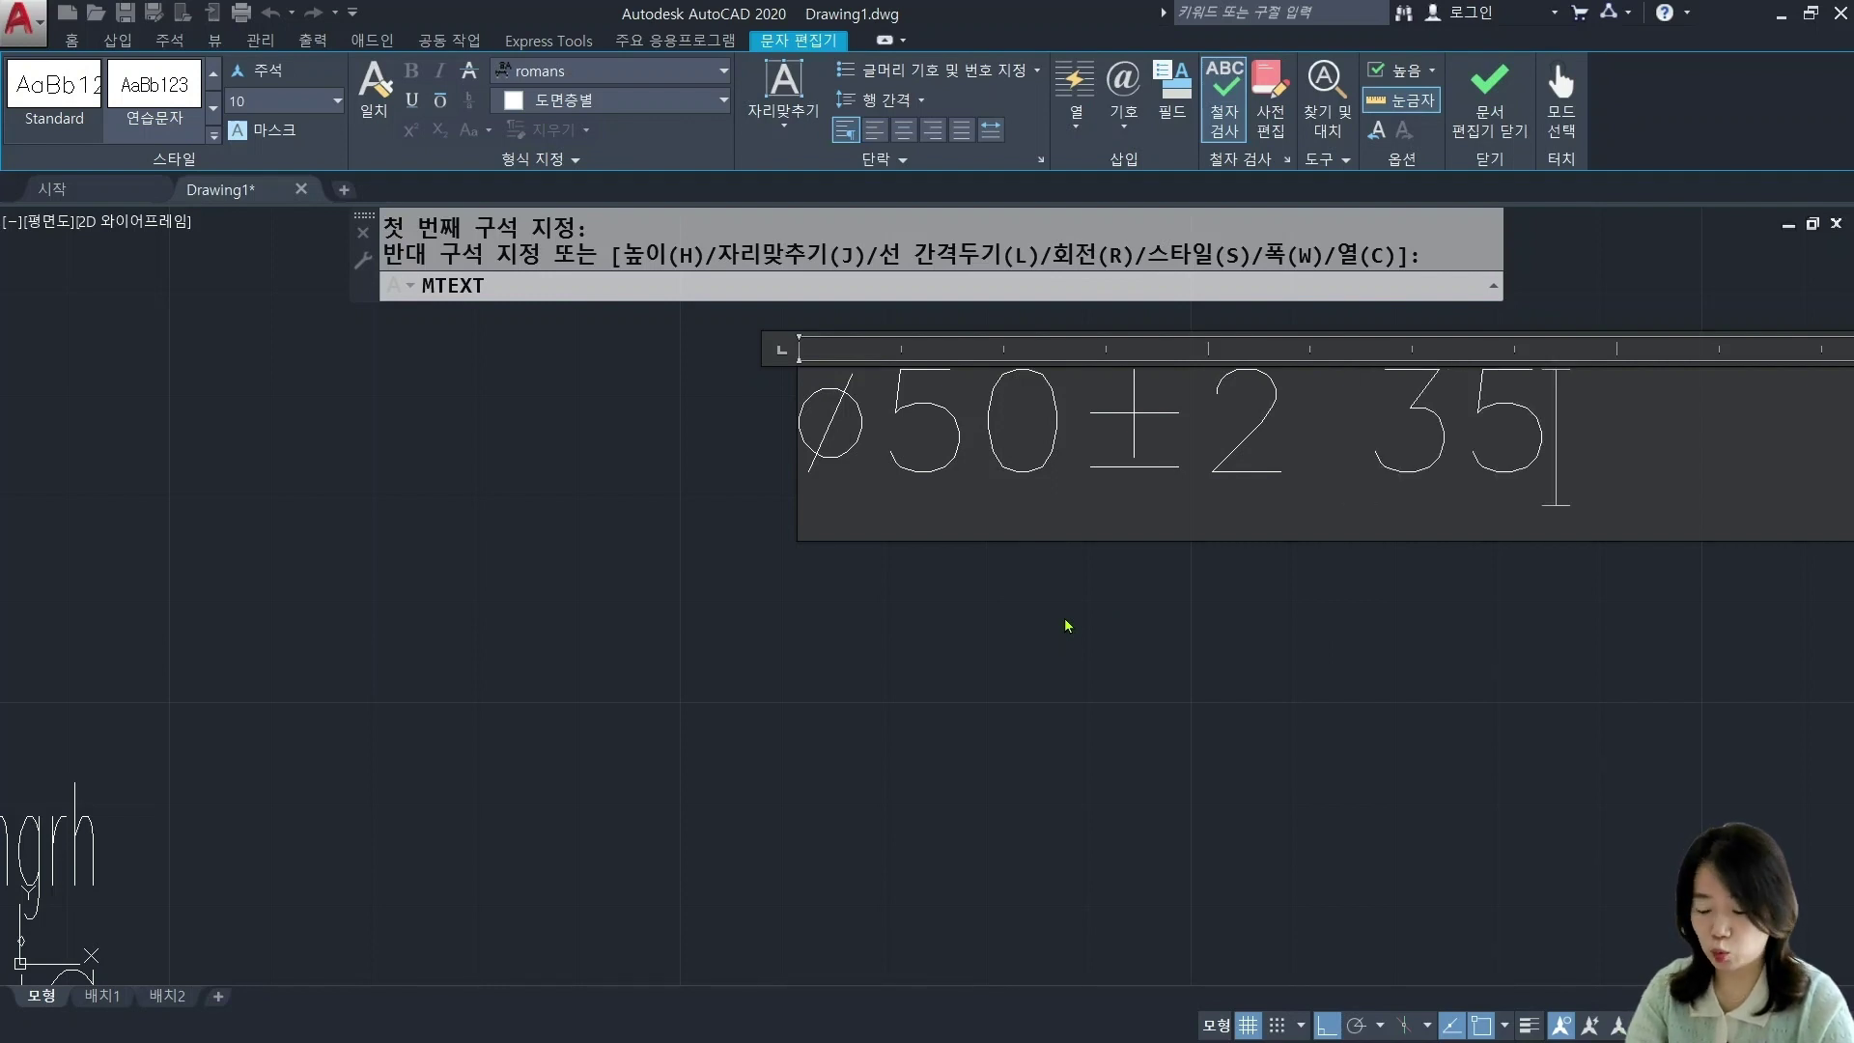
text(%%)
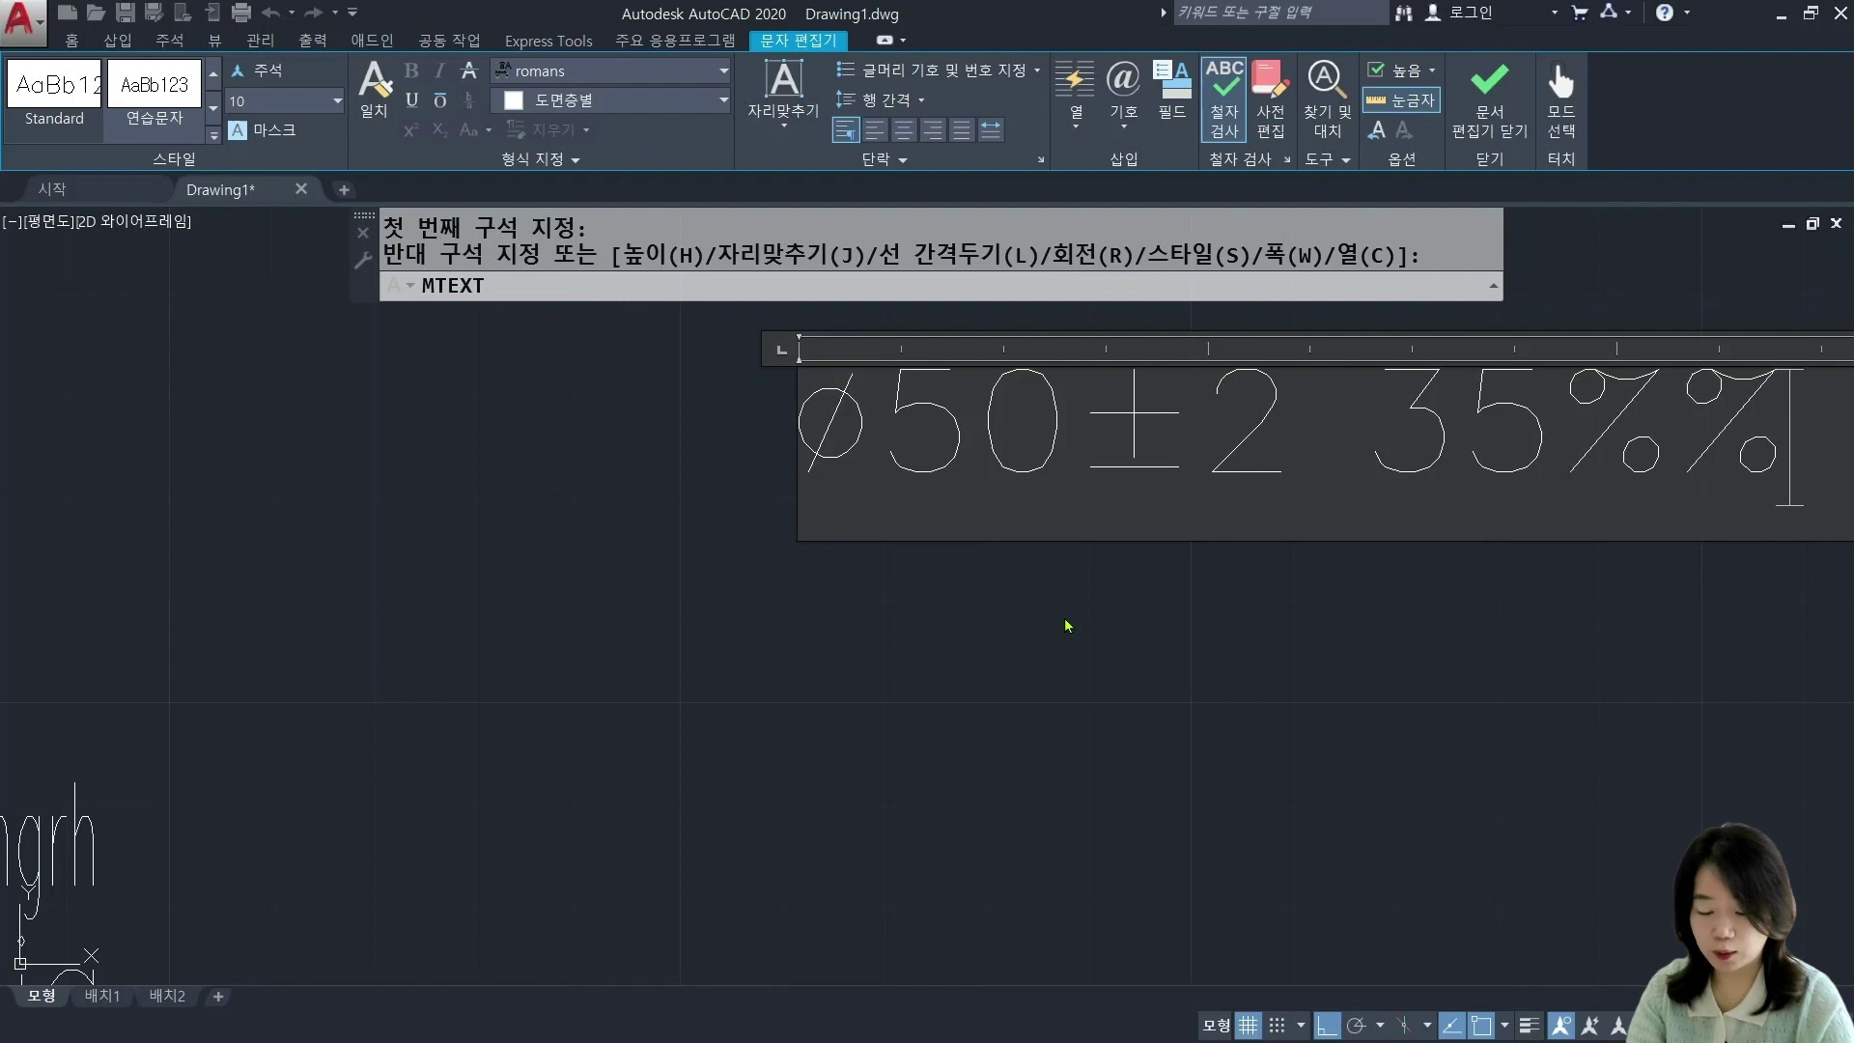
text(d)
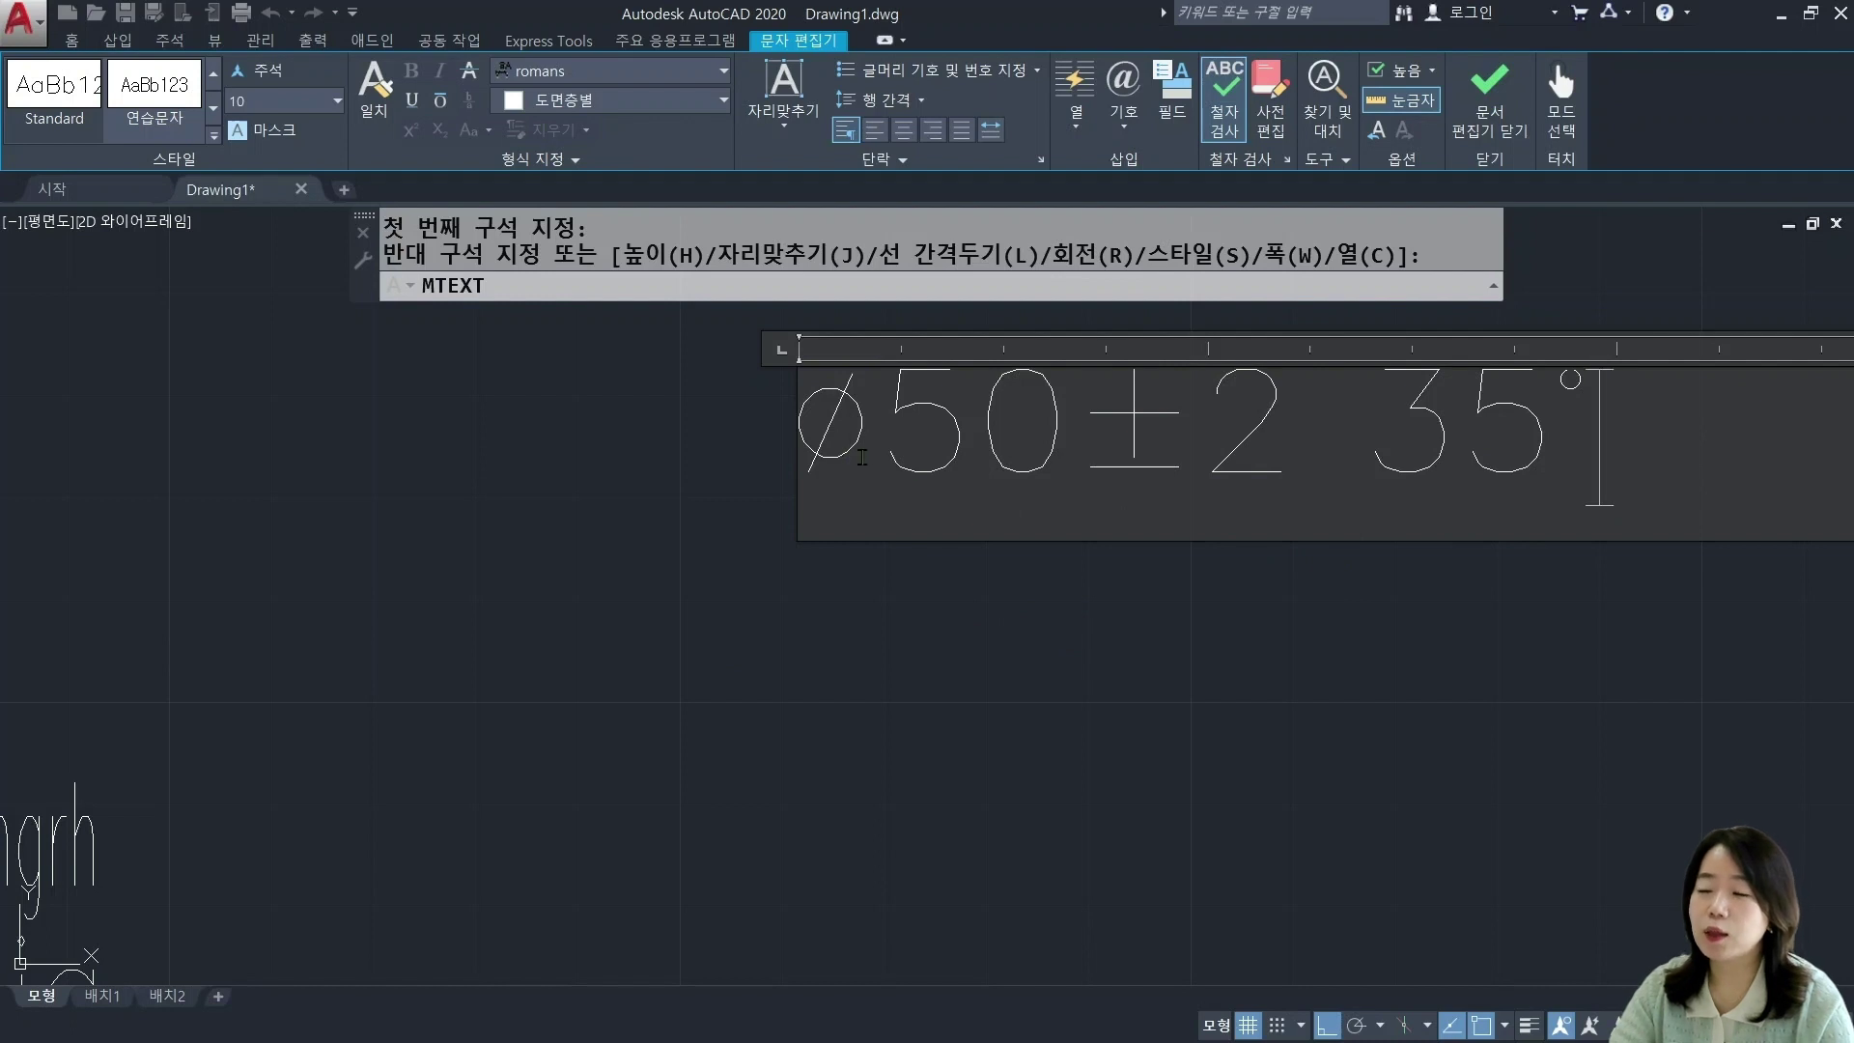
Step: Highlight the diameter, plus/minus and degree signs in turn to review the three inserted symbols
drag(862, 458, 816, 475)
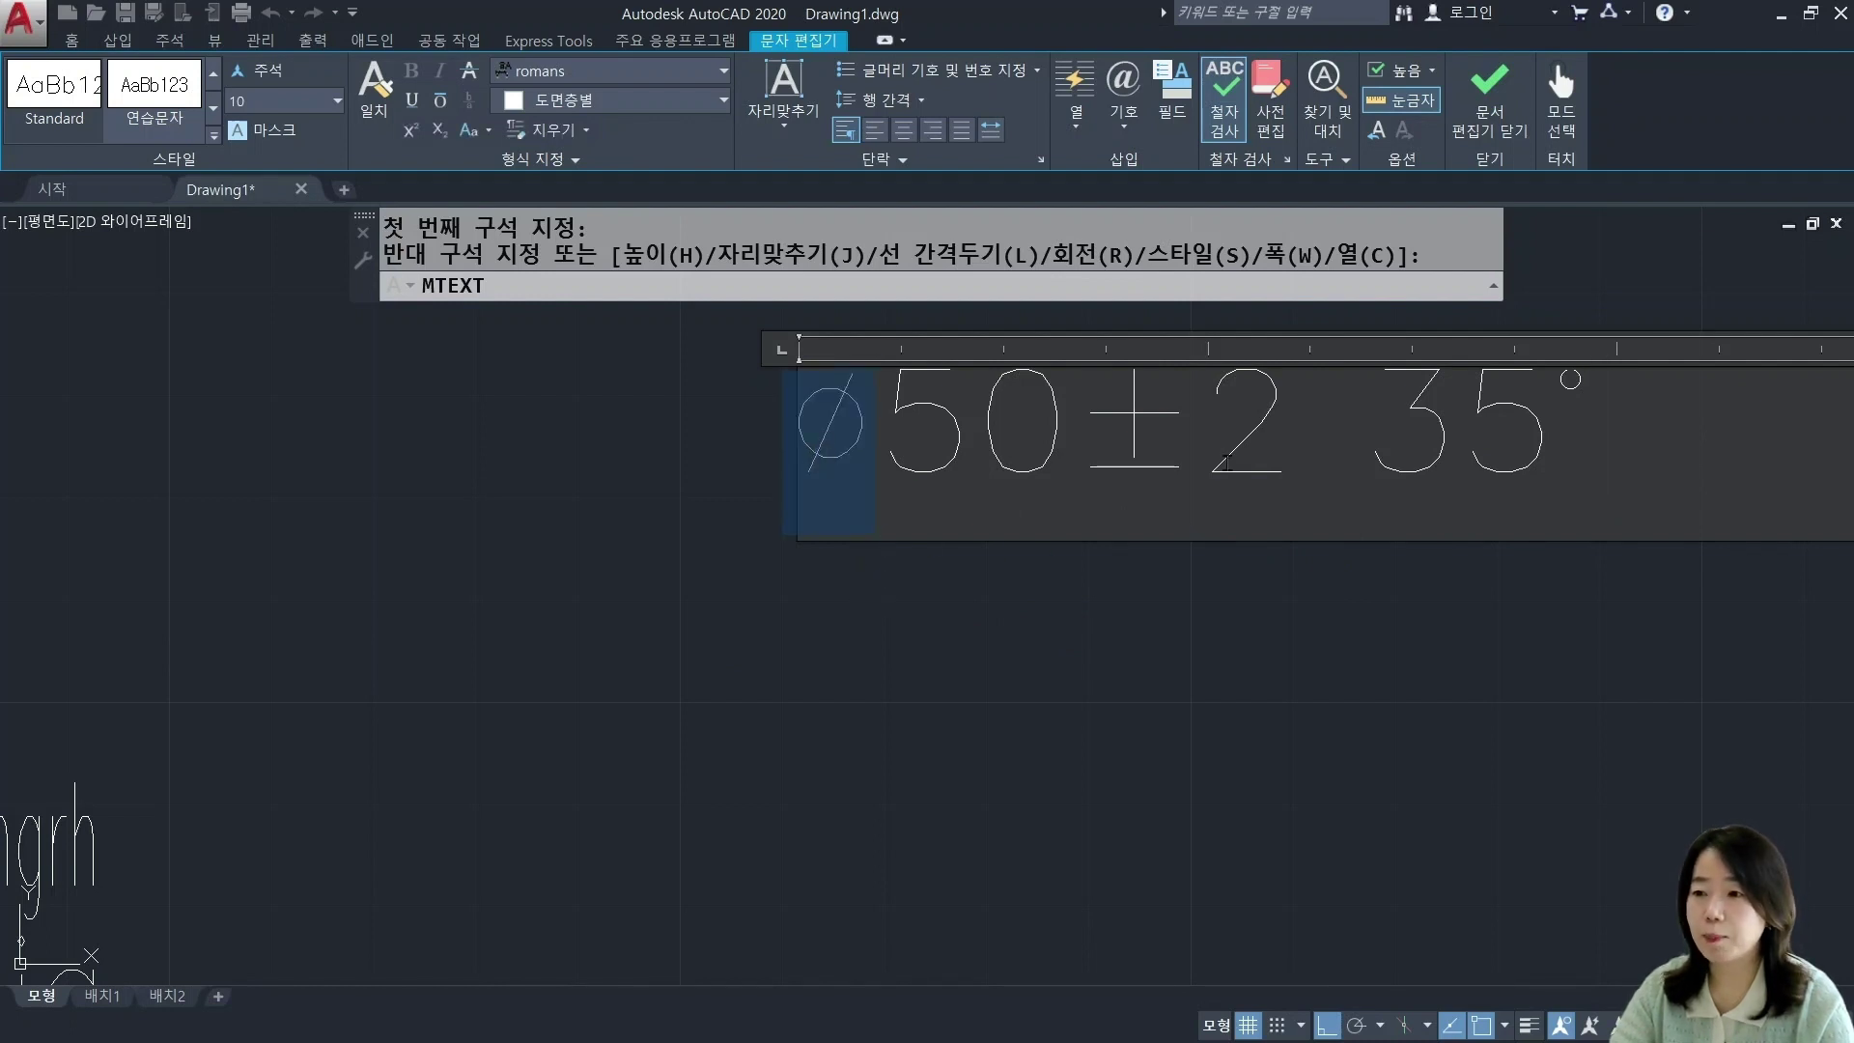
drag(1200, 456, 1116, 460)
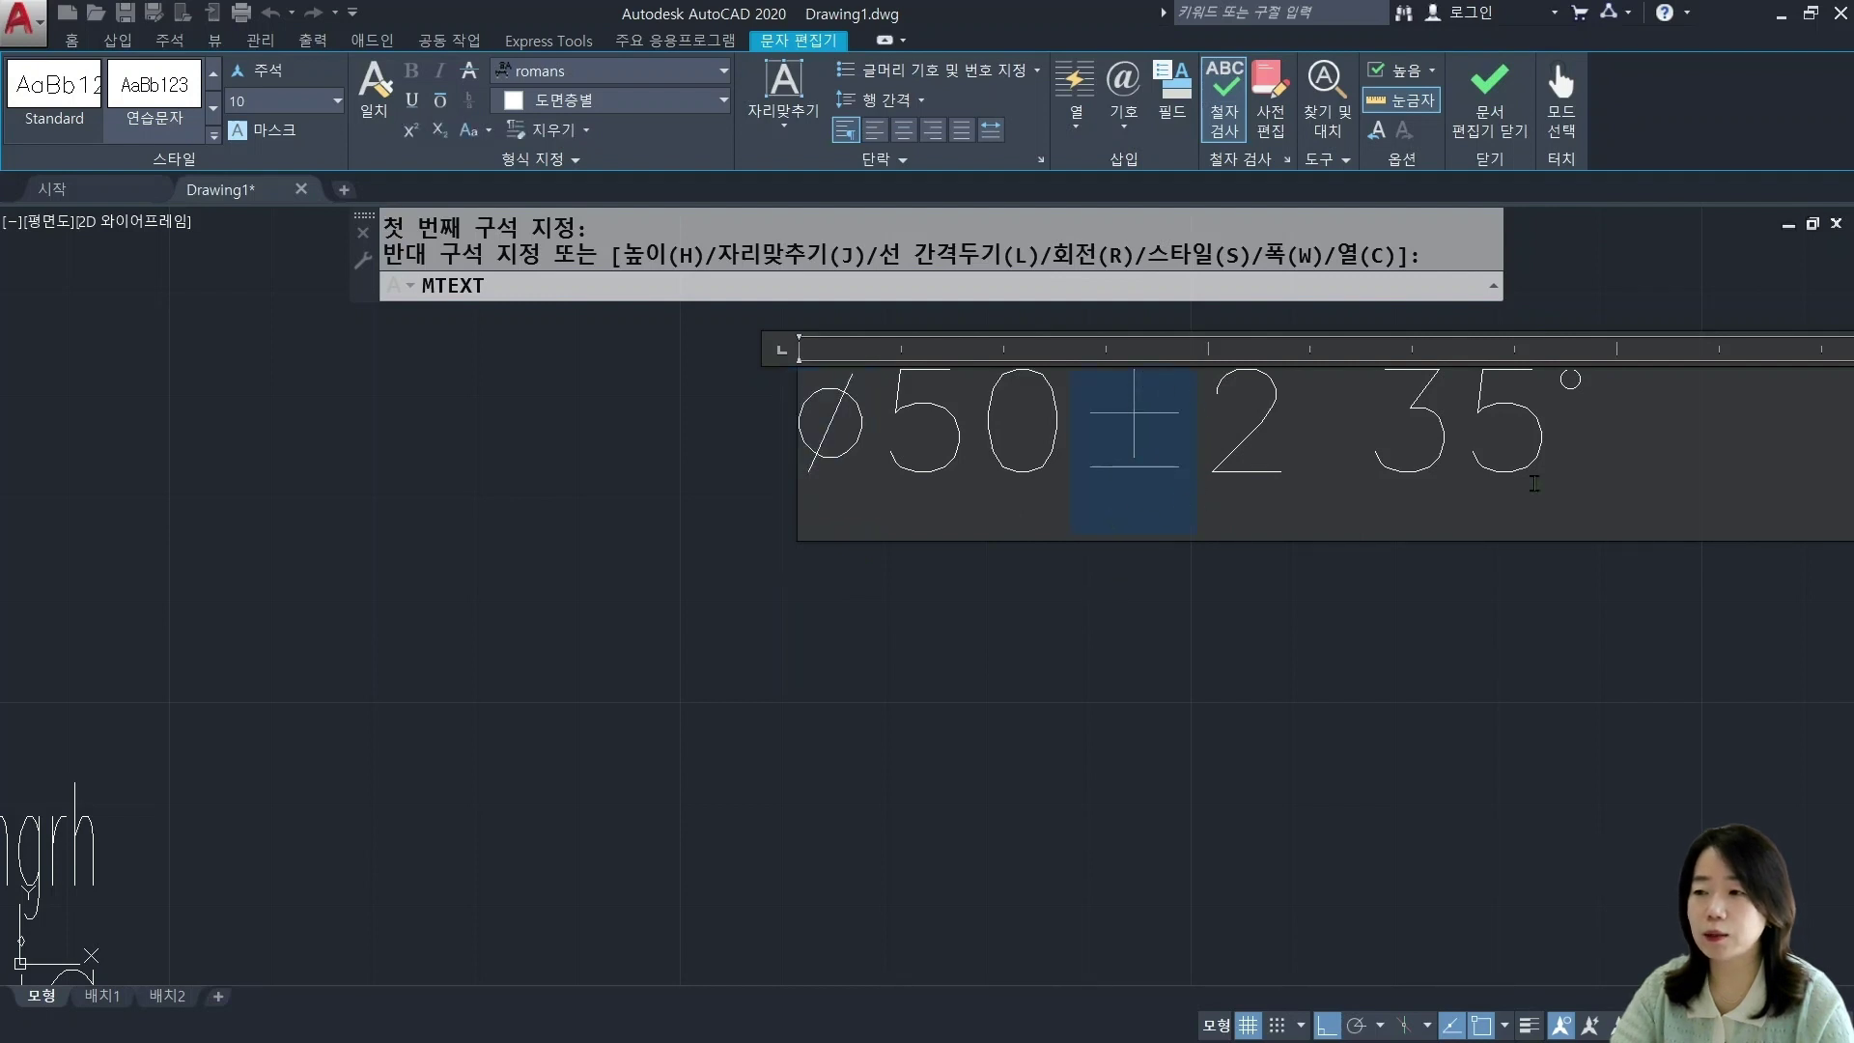
drag(1583, 438, 1555, 436)
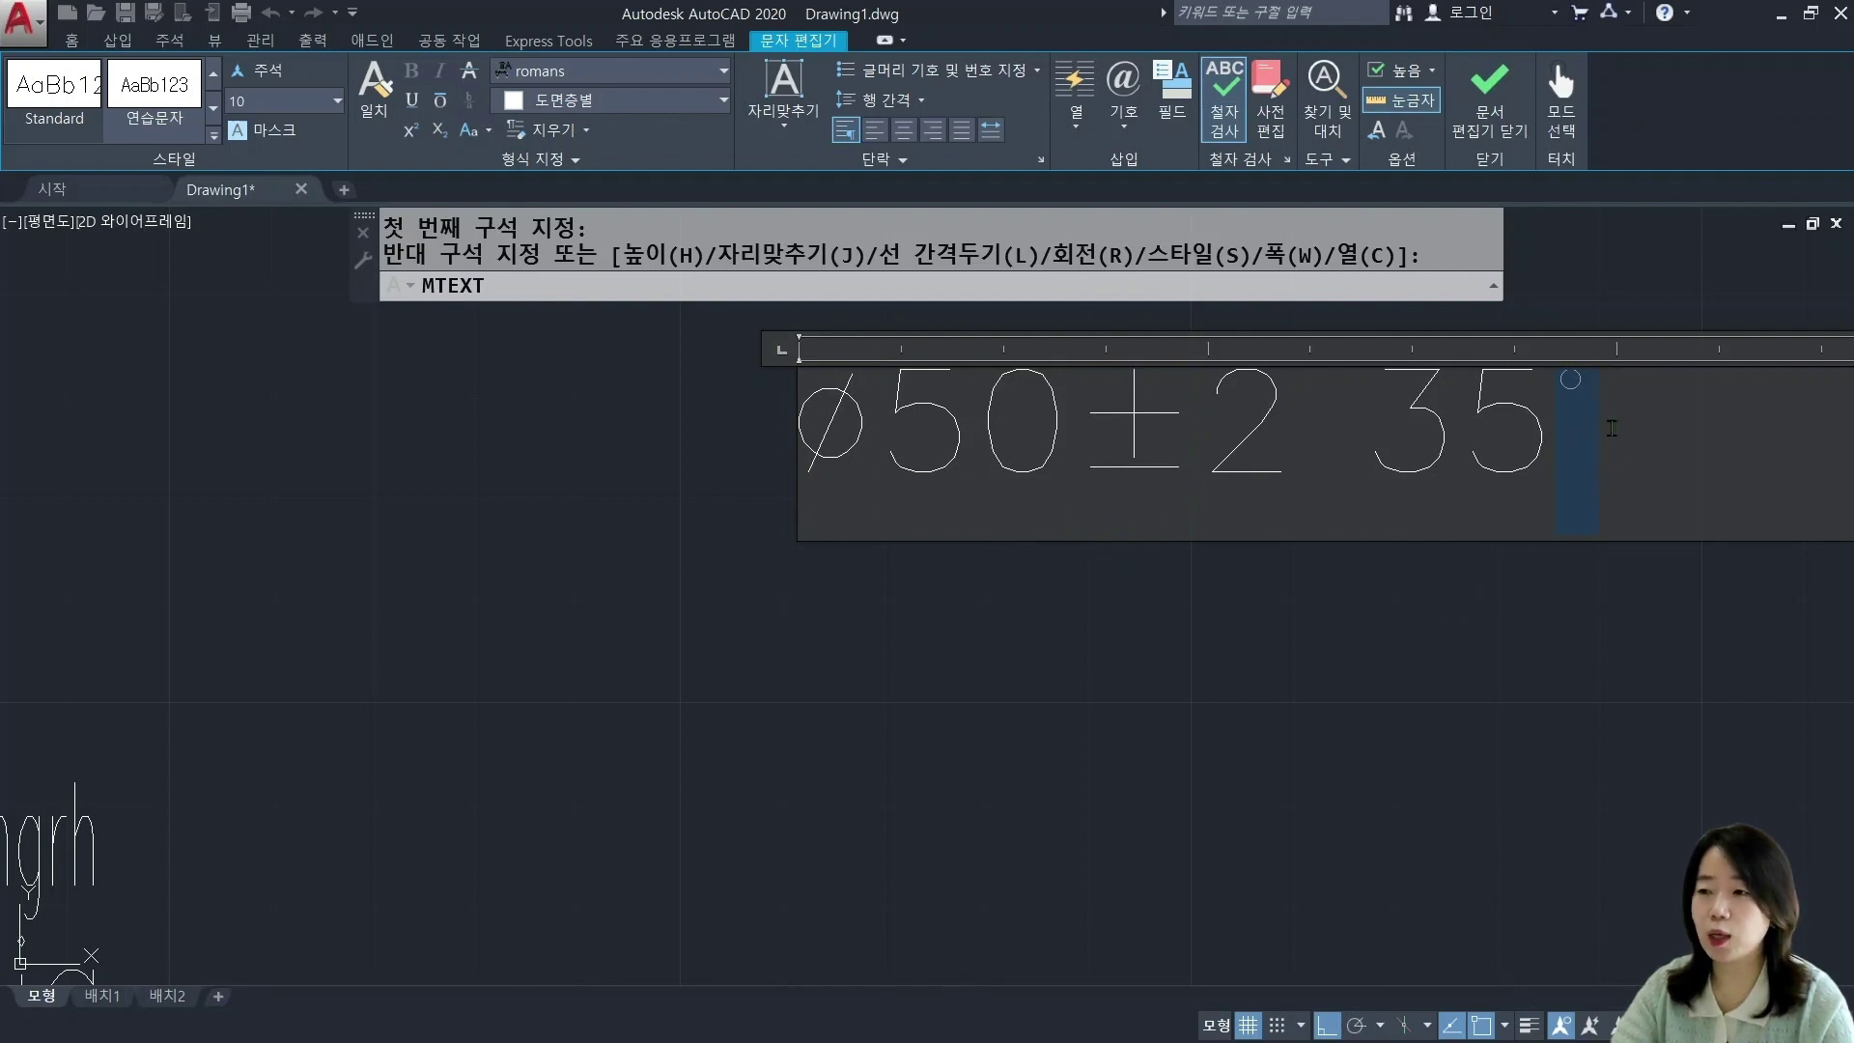
click(1647, 471)
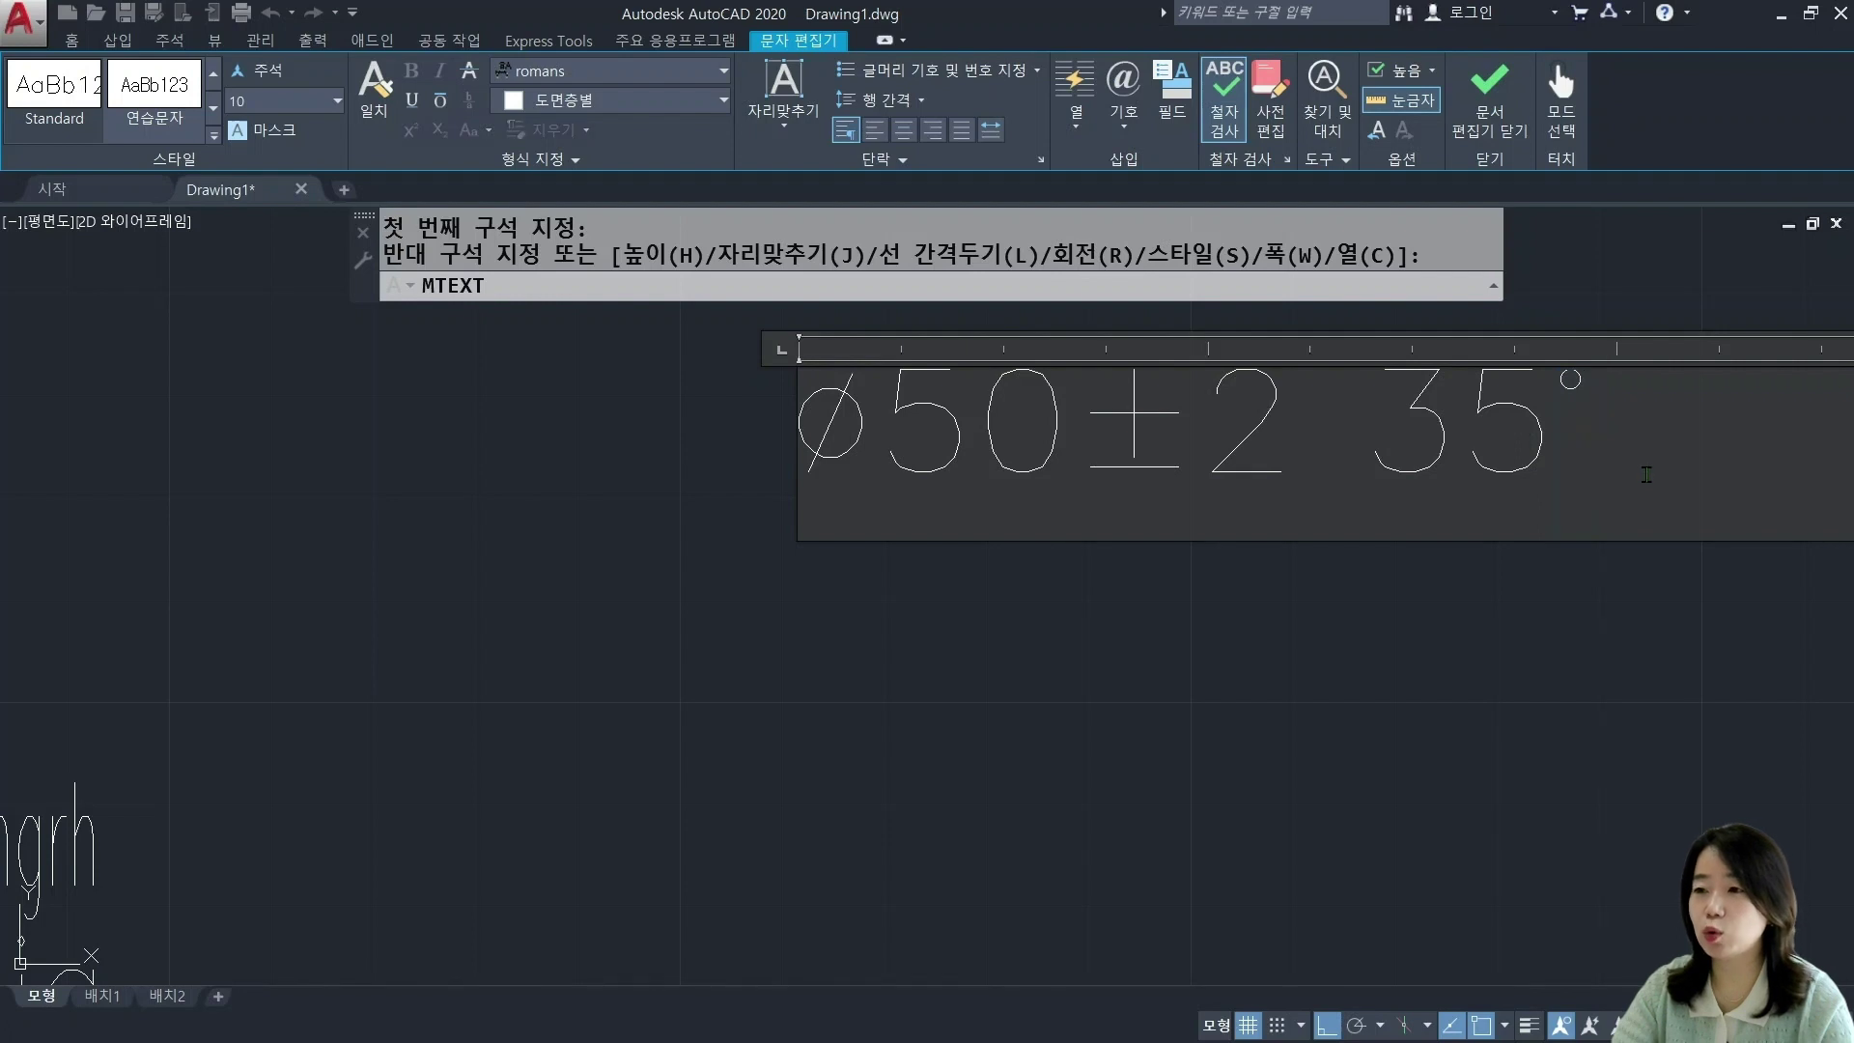
Step: Begin a second text line, review the available symbol codes and open the character map for other symbols
key(Return)
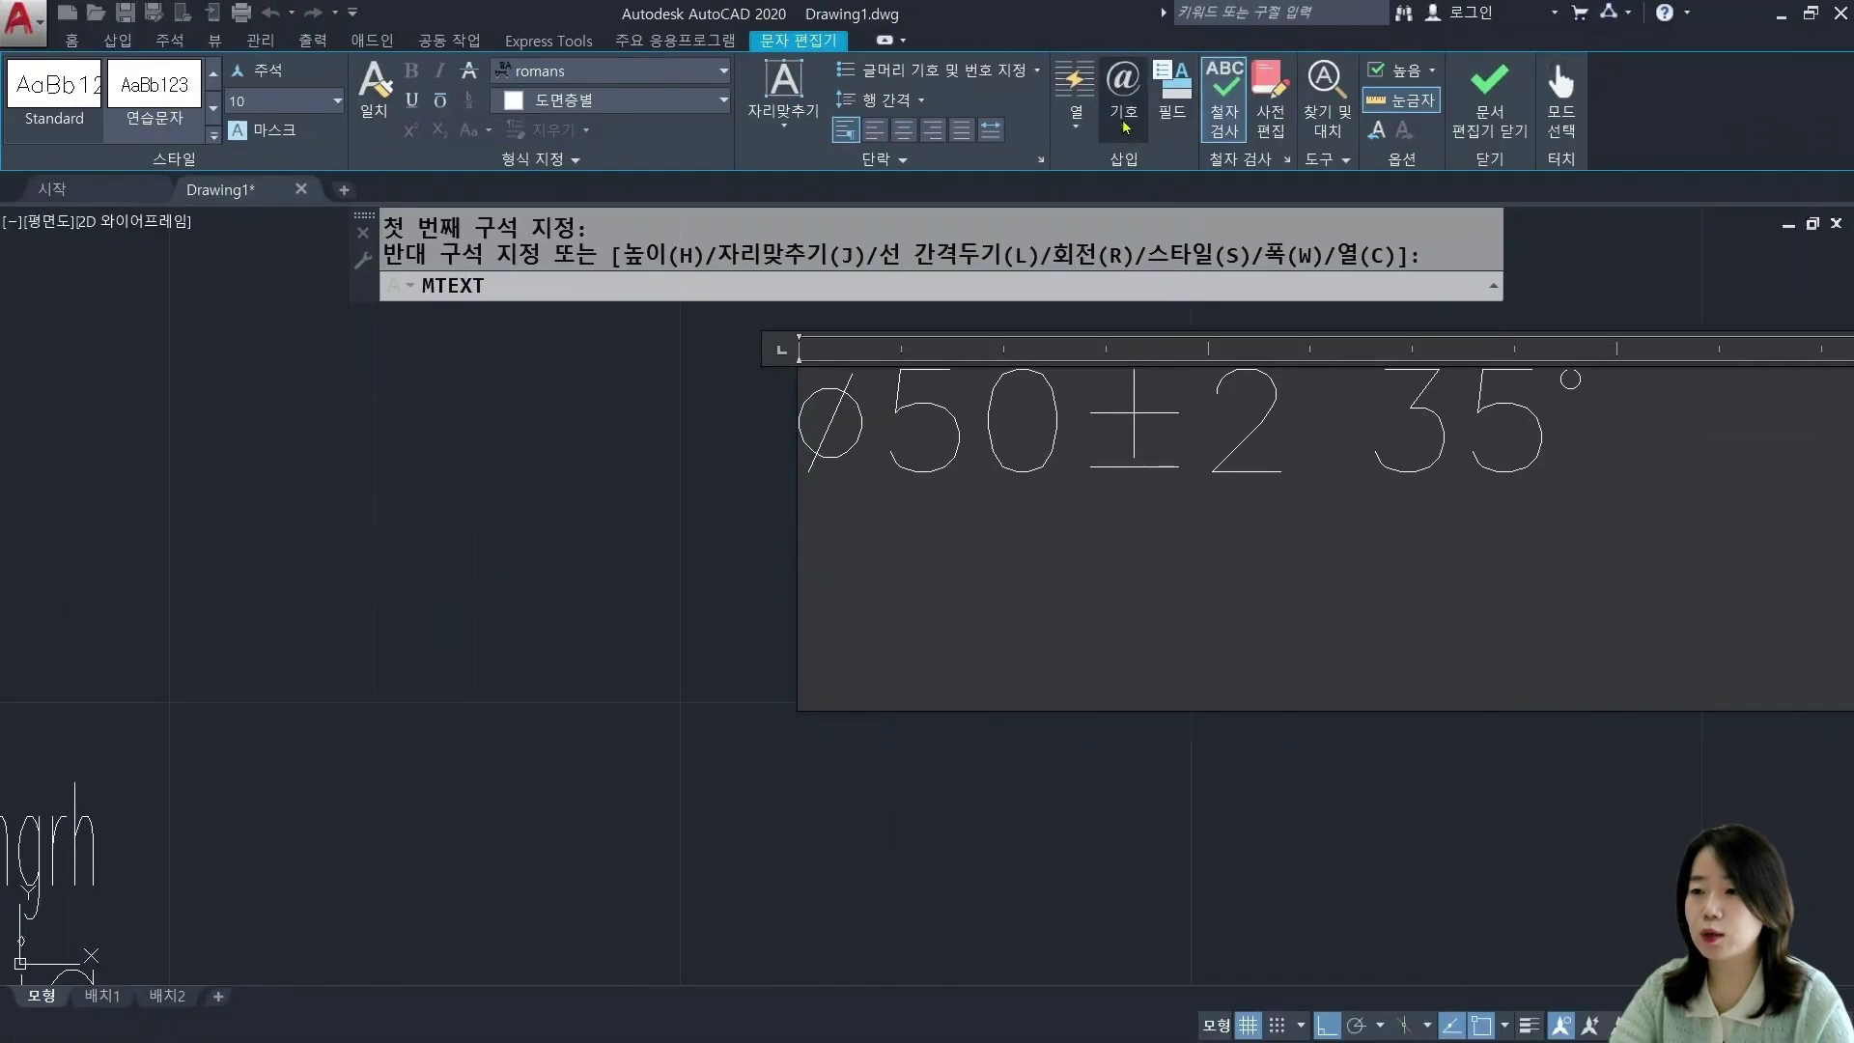
click(908, 252)
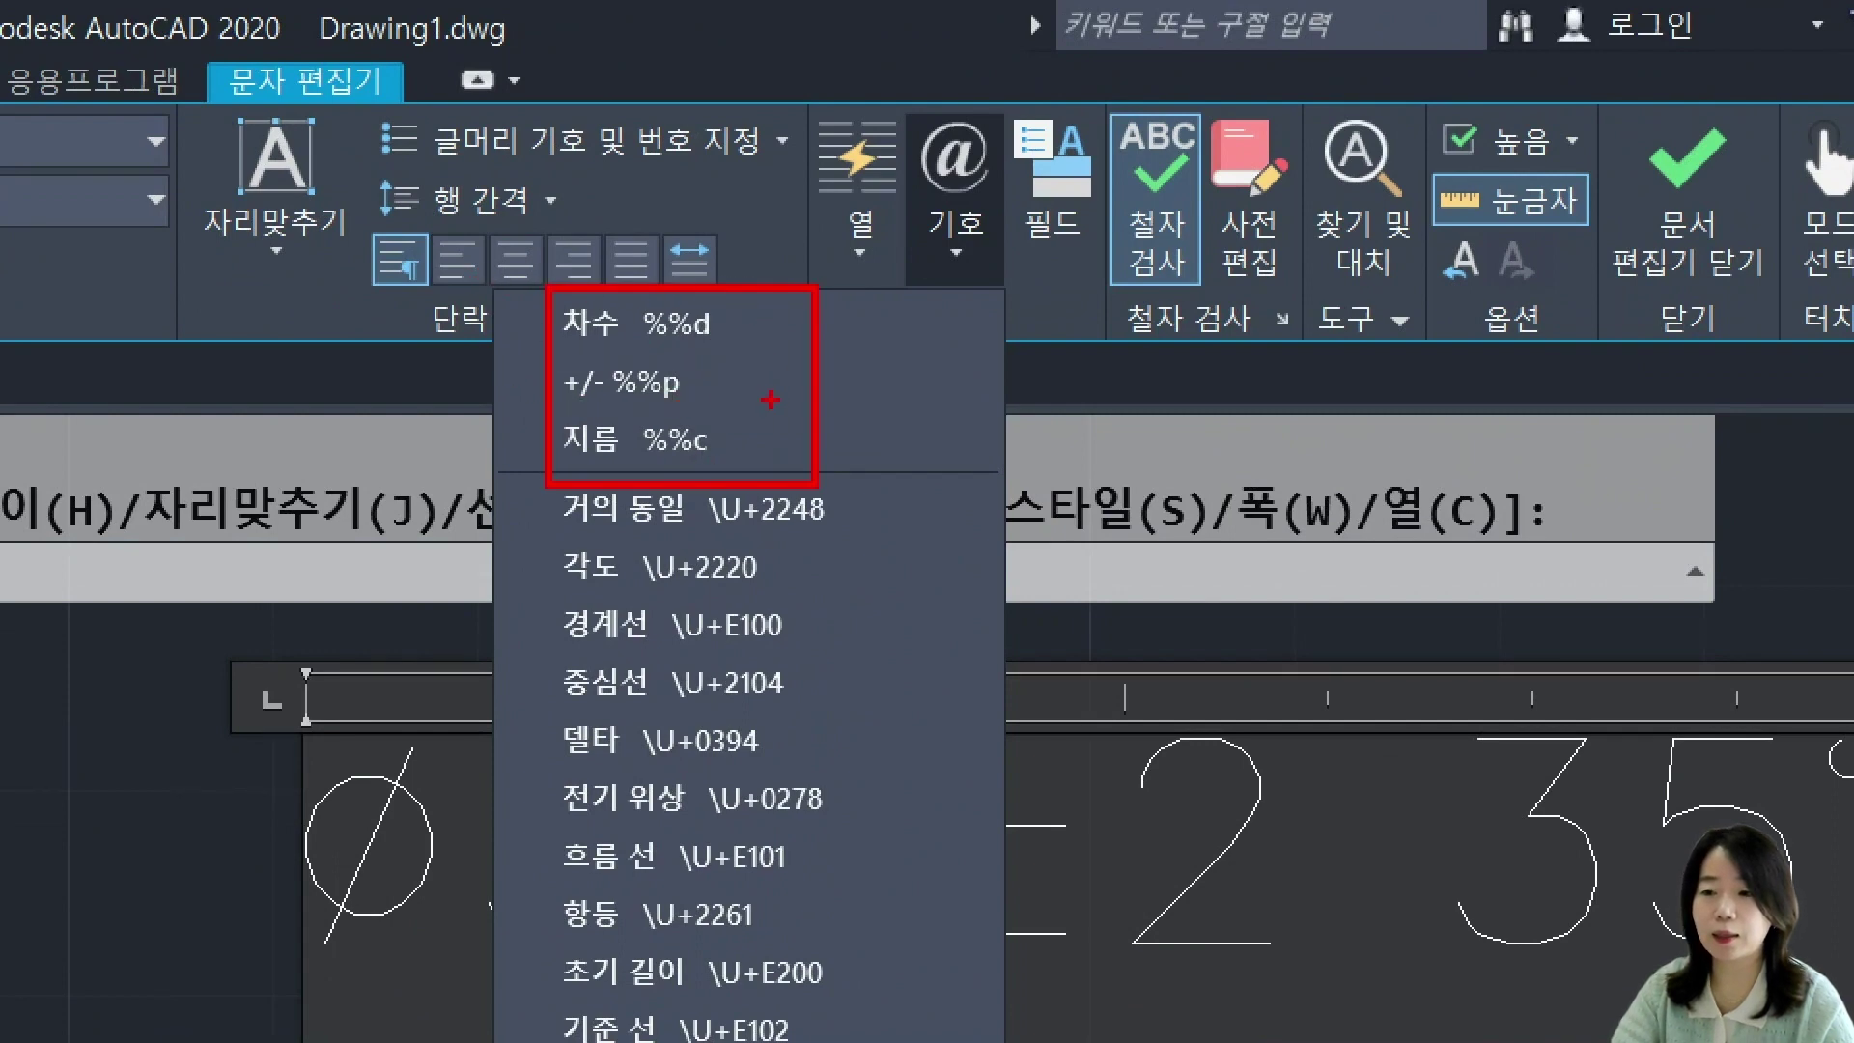
mouse_move(759, 301)
mouse_down()
mouse_move(770, 429)
mouse_move(734, 476)
mouse_up()
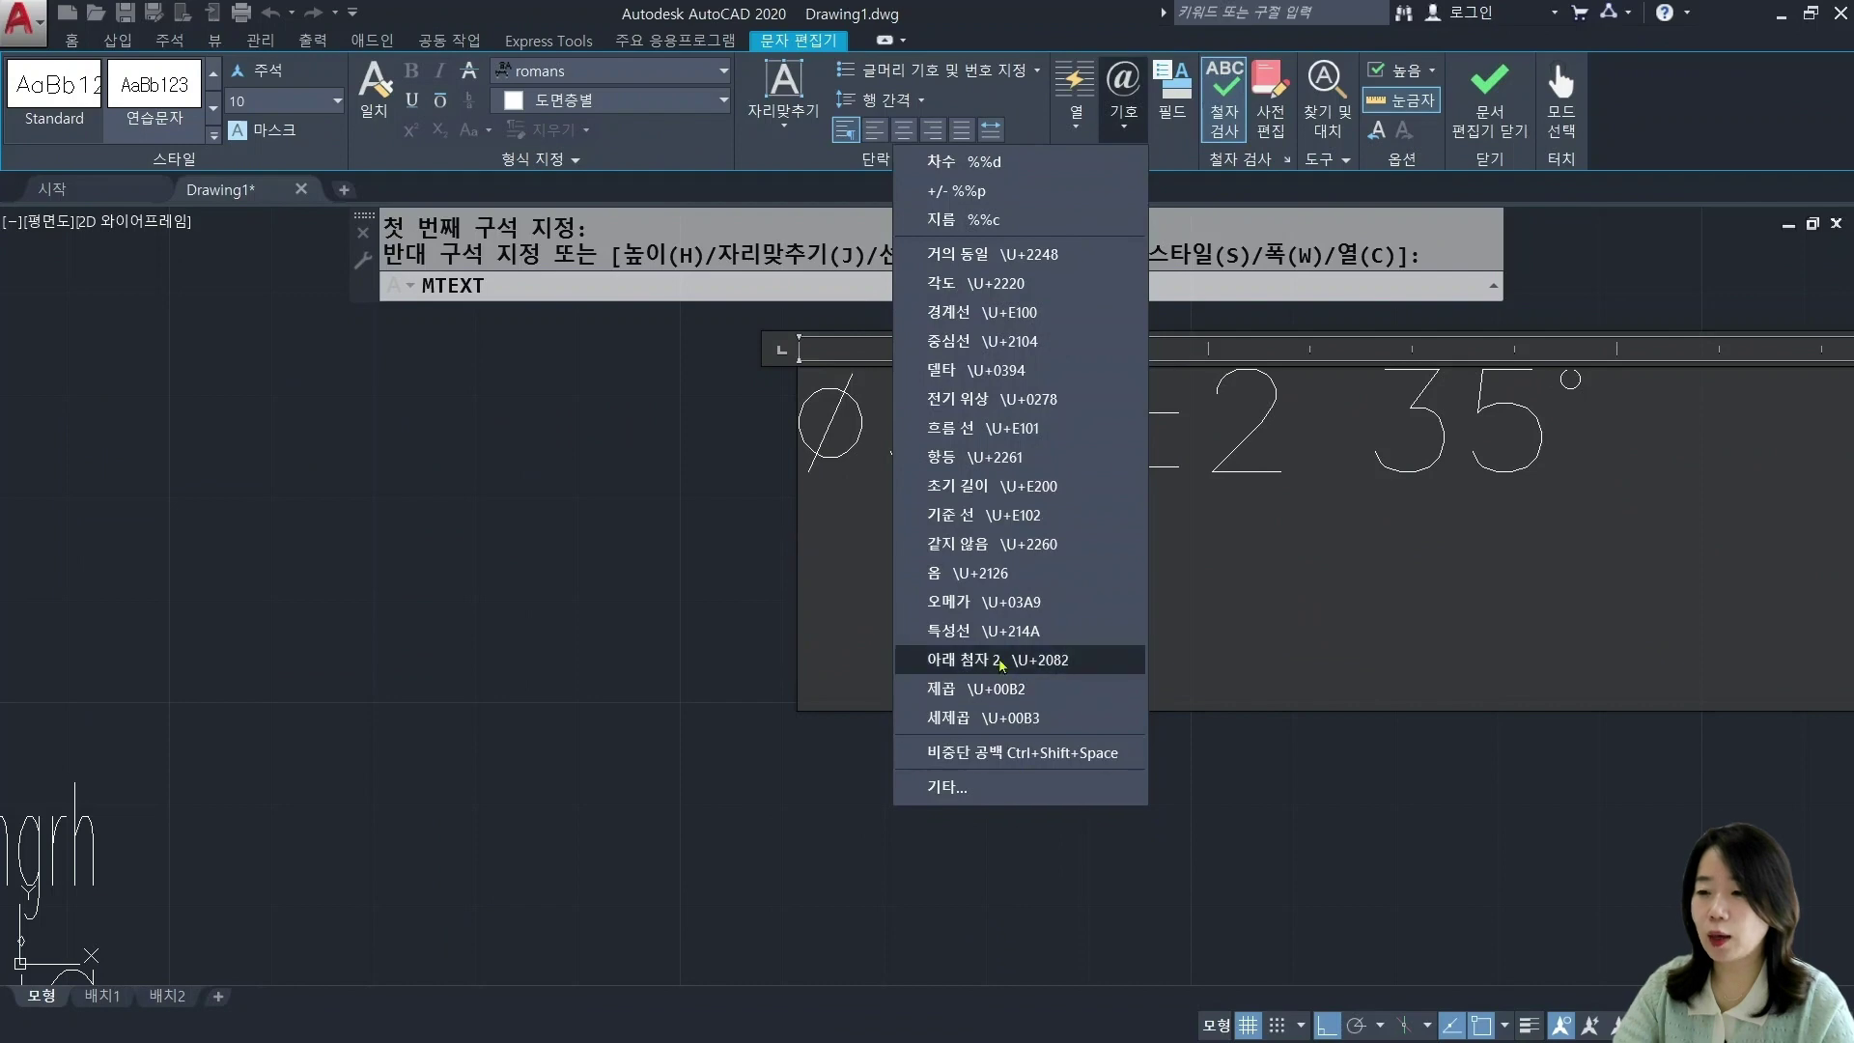
click(975, 790)
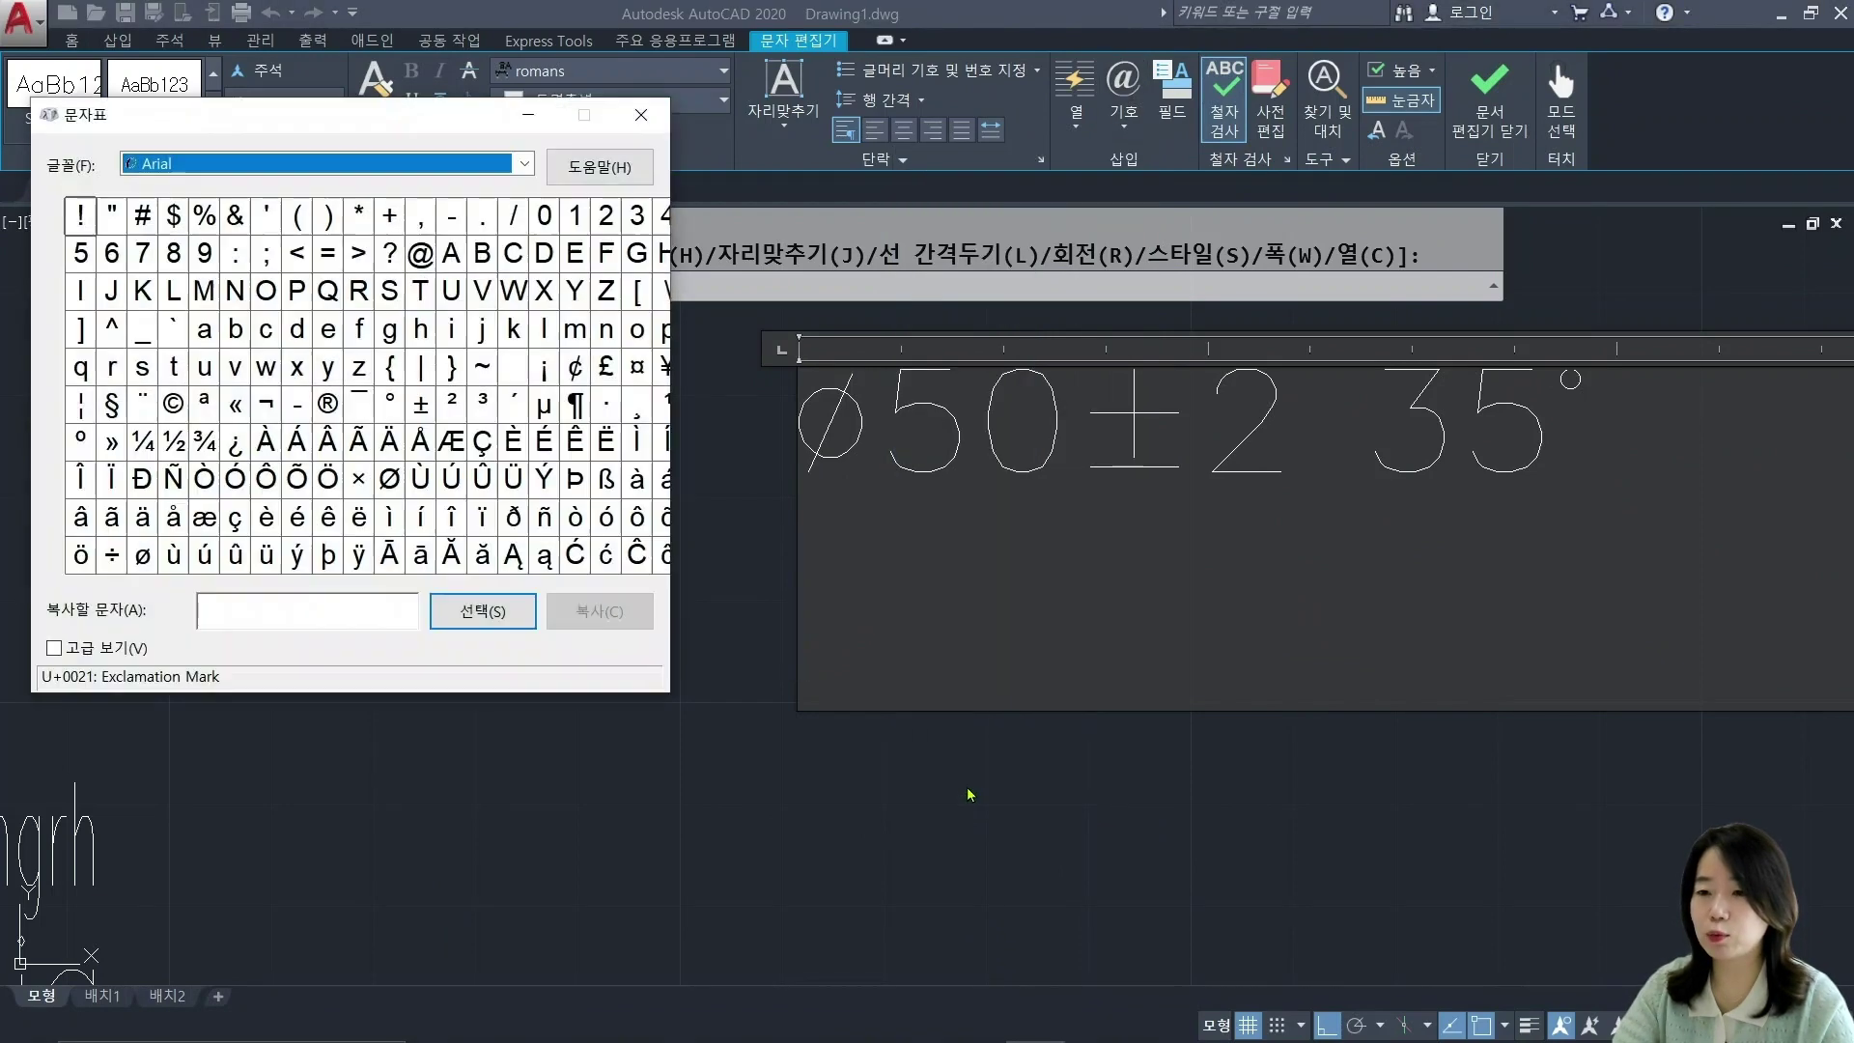
drag(387, 115, 527, 169)
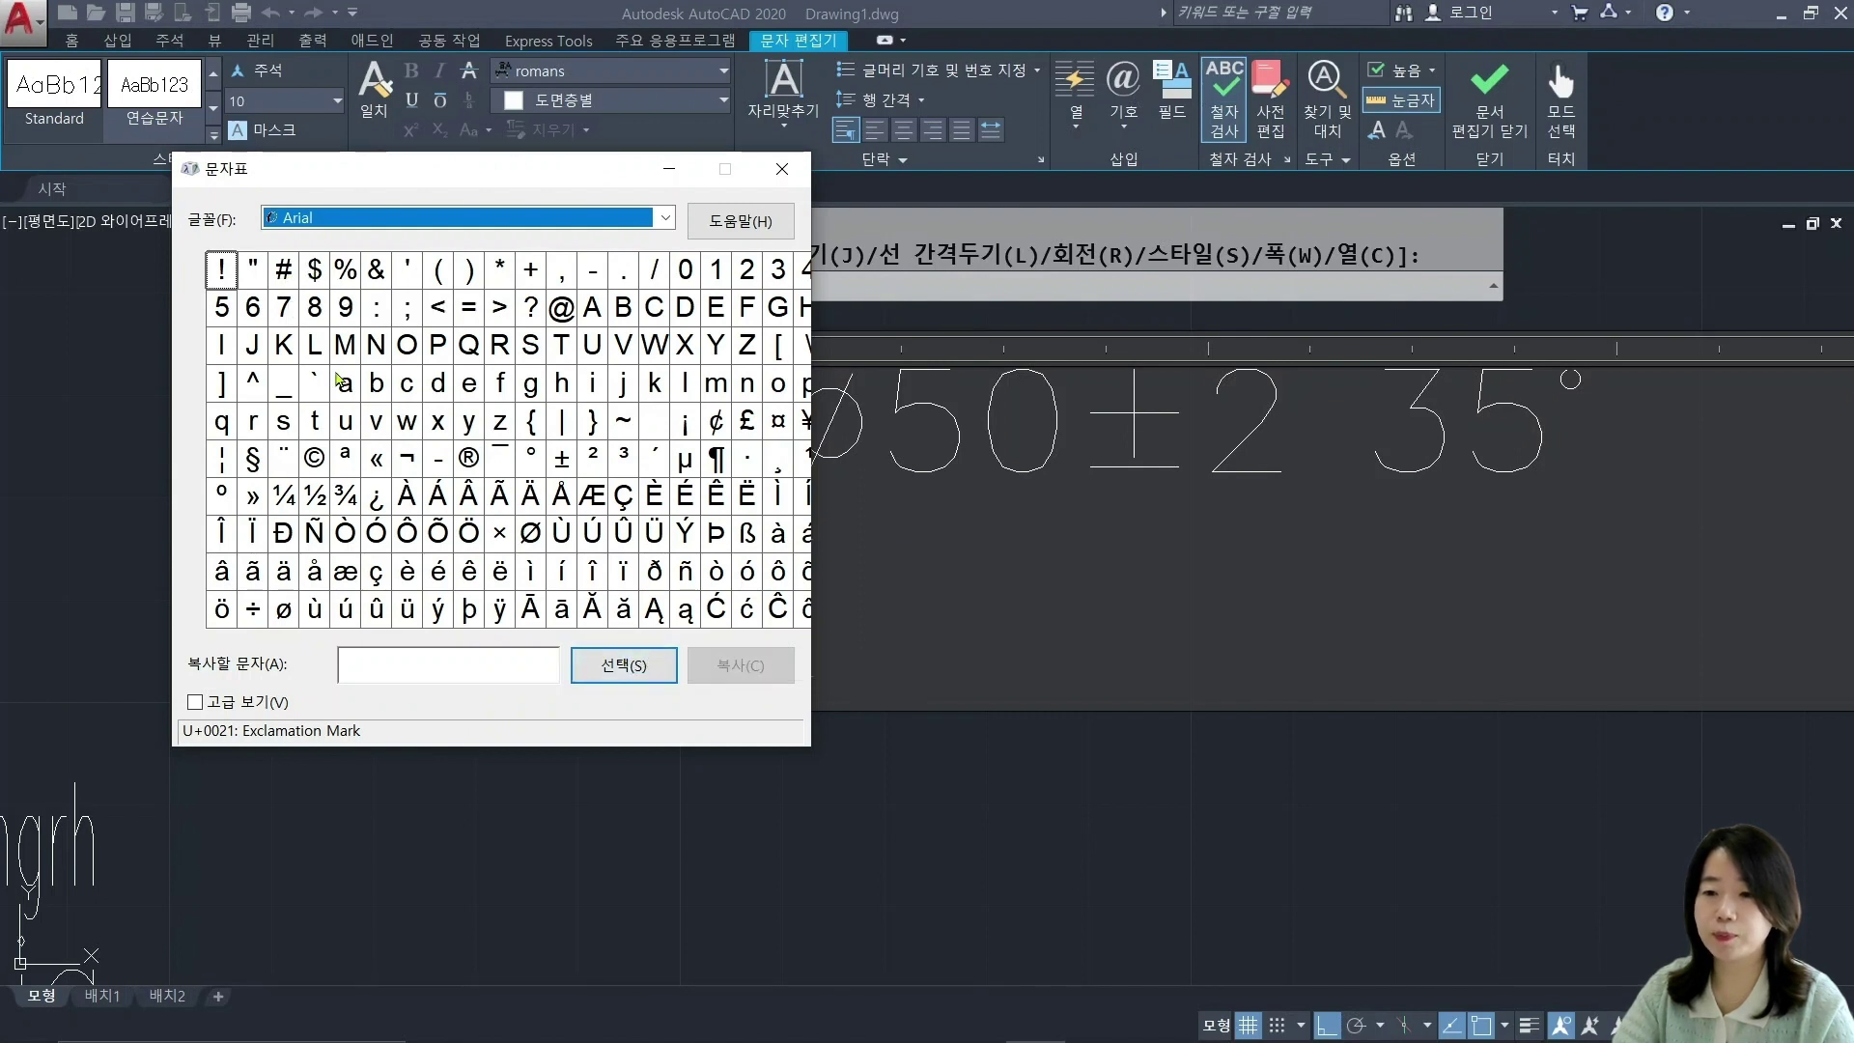
Step: Copy the Arial characters ø and # from the character map and paste them into the second text line
click(283, 608)
click(609, 665)
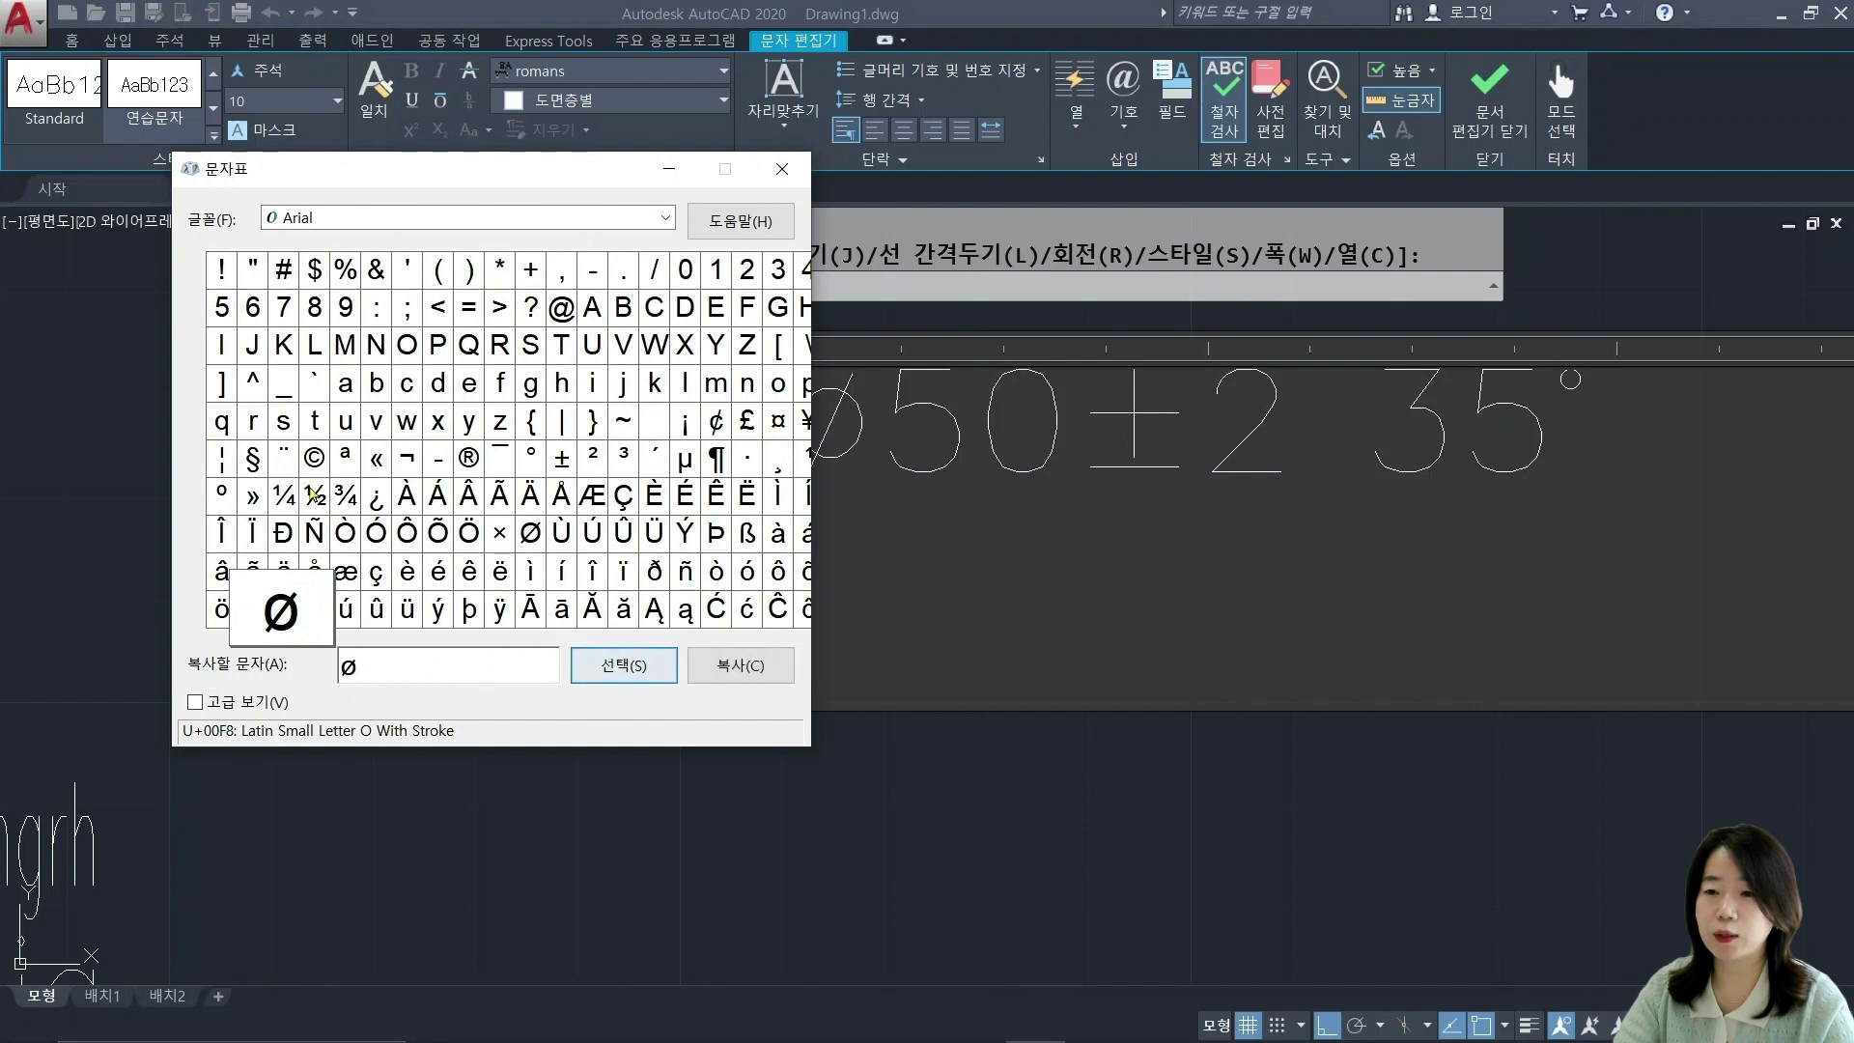
click(283, 269)
click(624, 665)
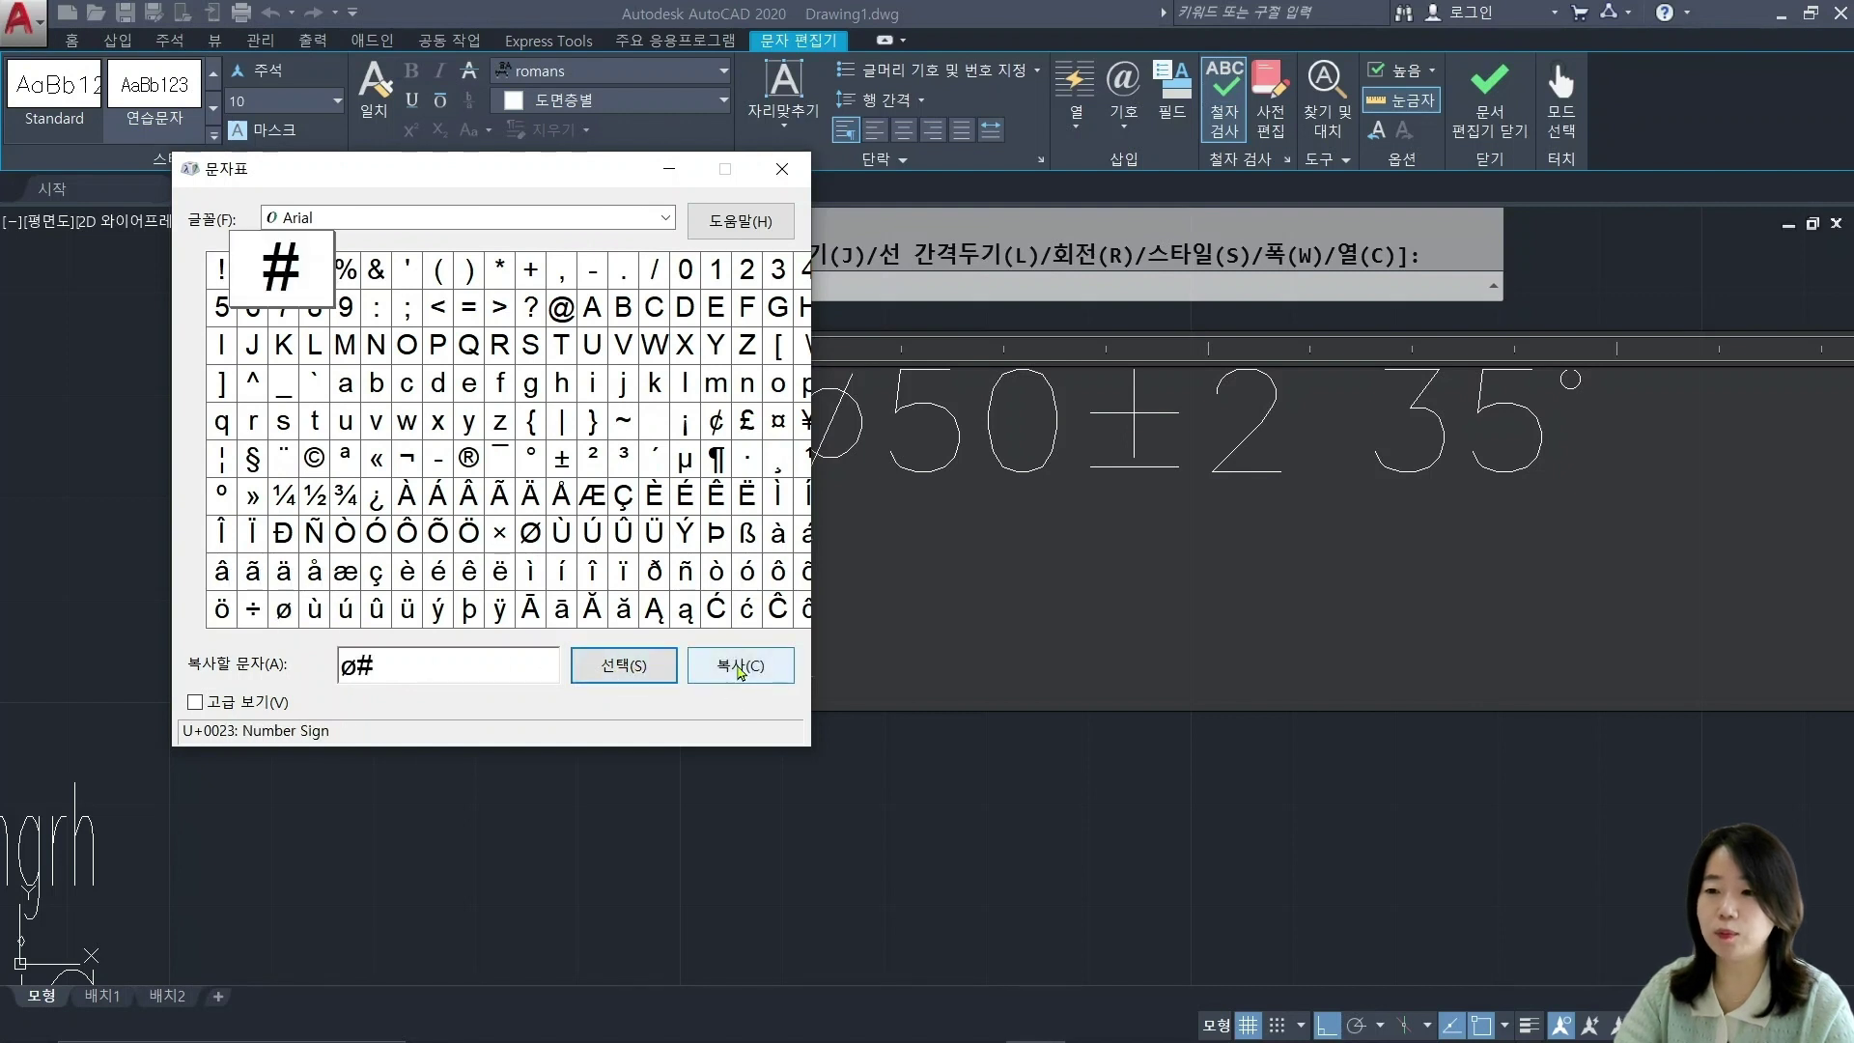
click(738, 665)
click(1226, 737)
text(ø#)
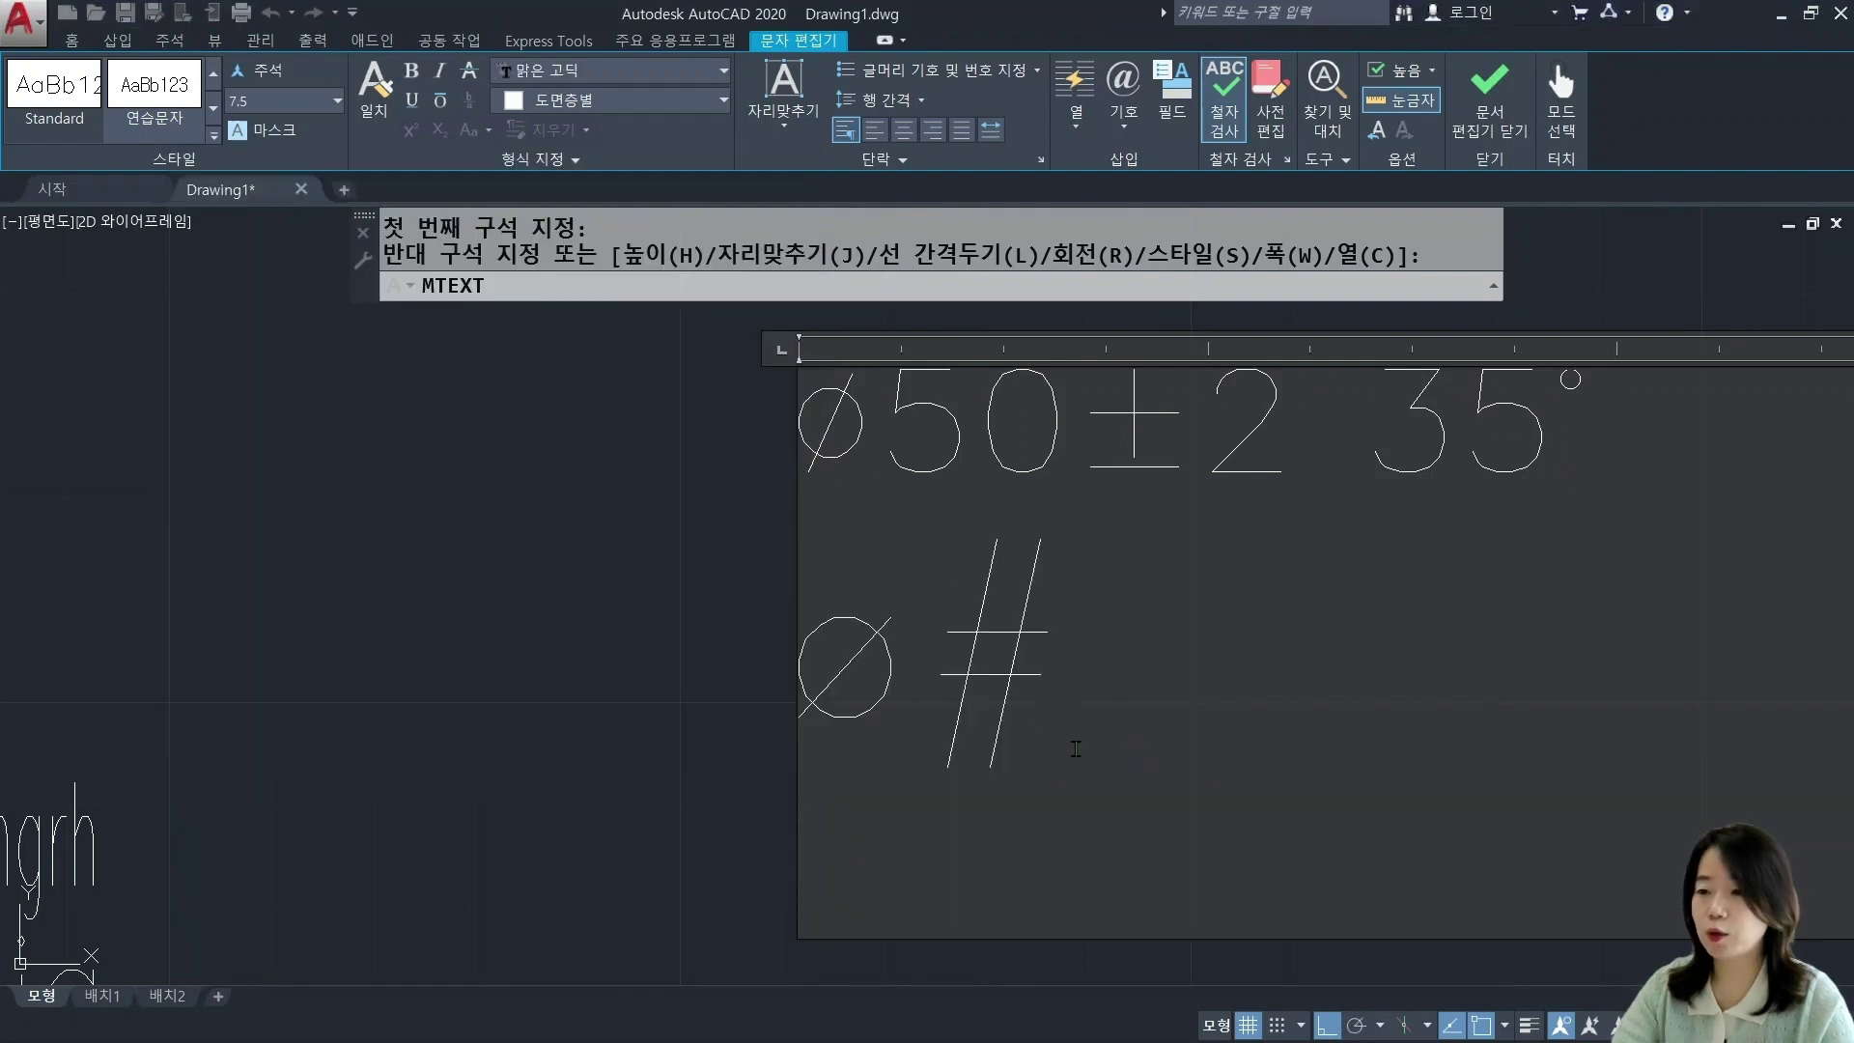
Step: Insert a ★ on the third text line by converting the Korean consonant ㅁ to a special character
scroll(1061, 807, down, 2)
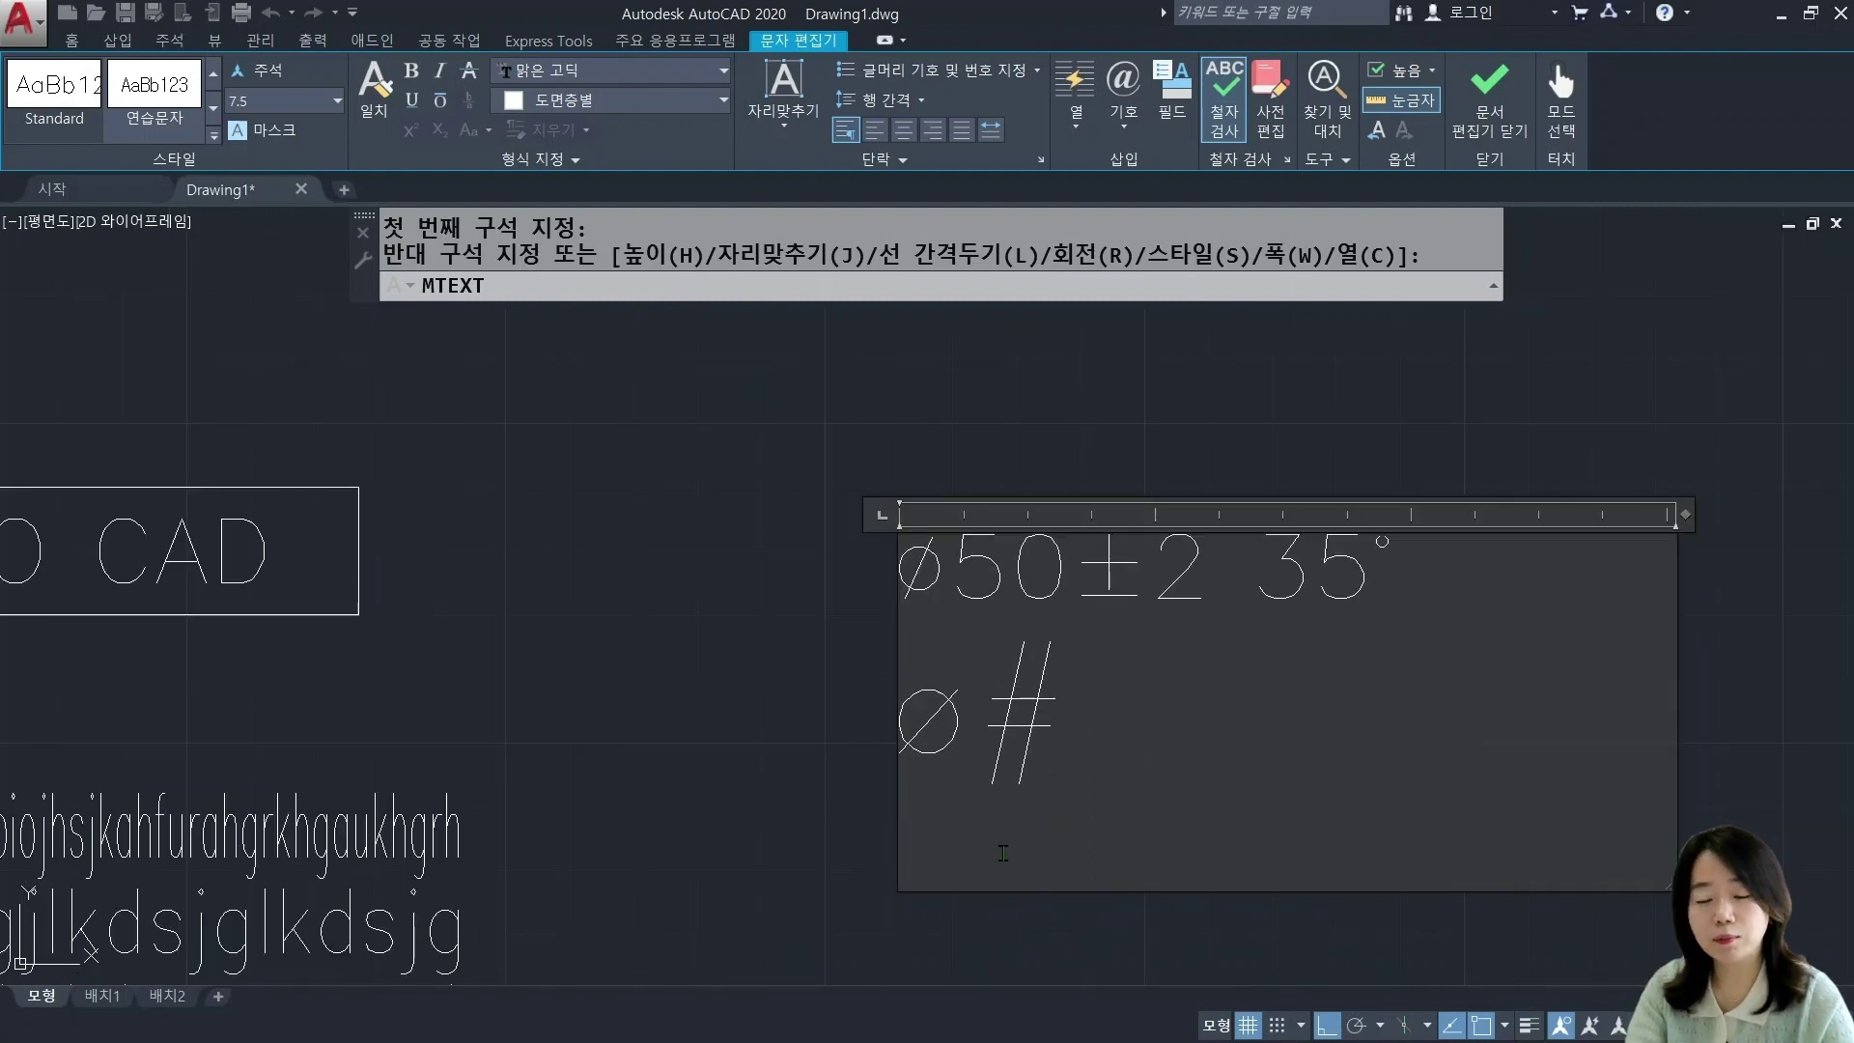
text(a)
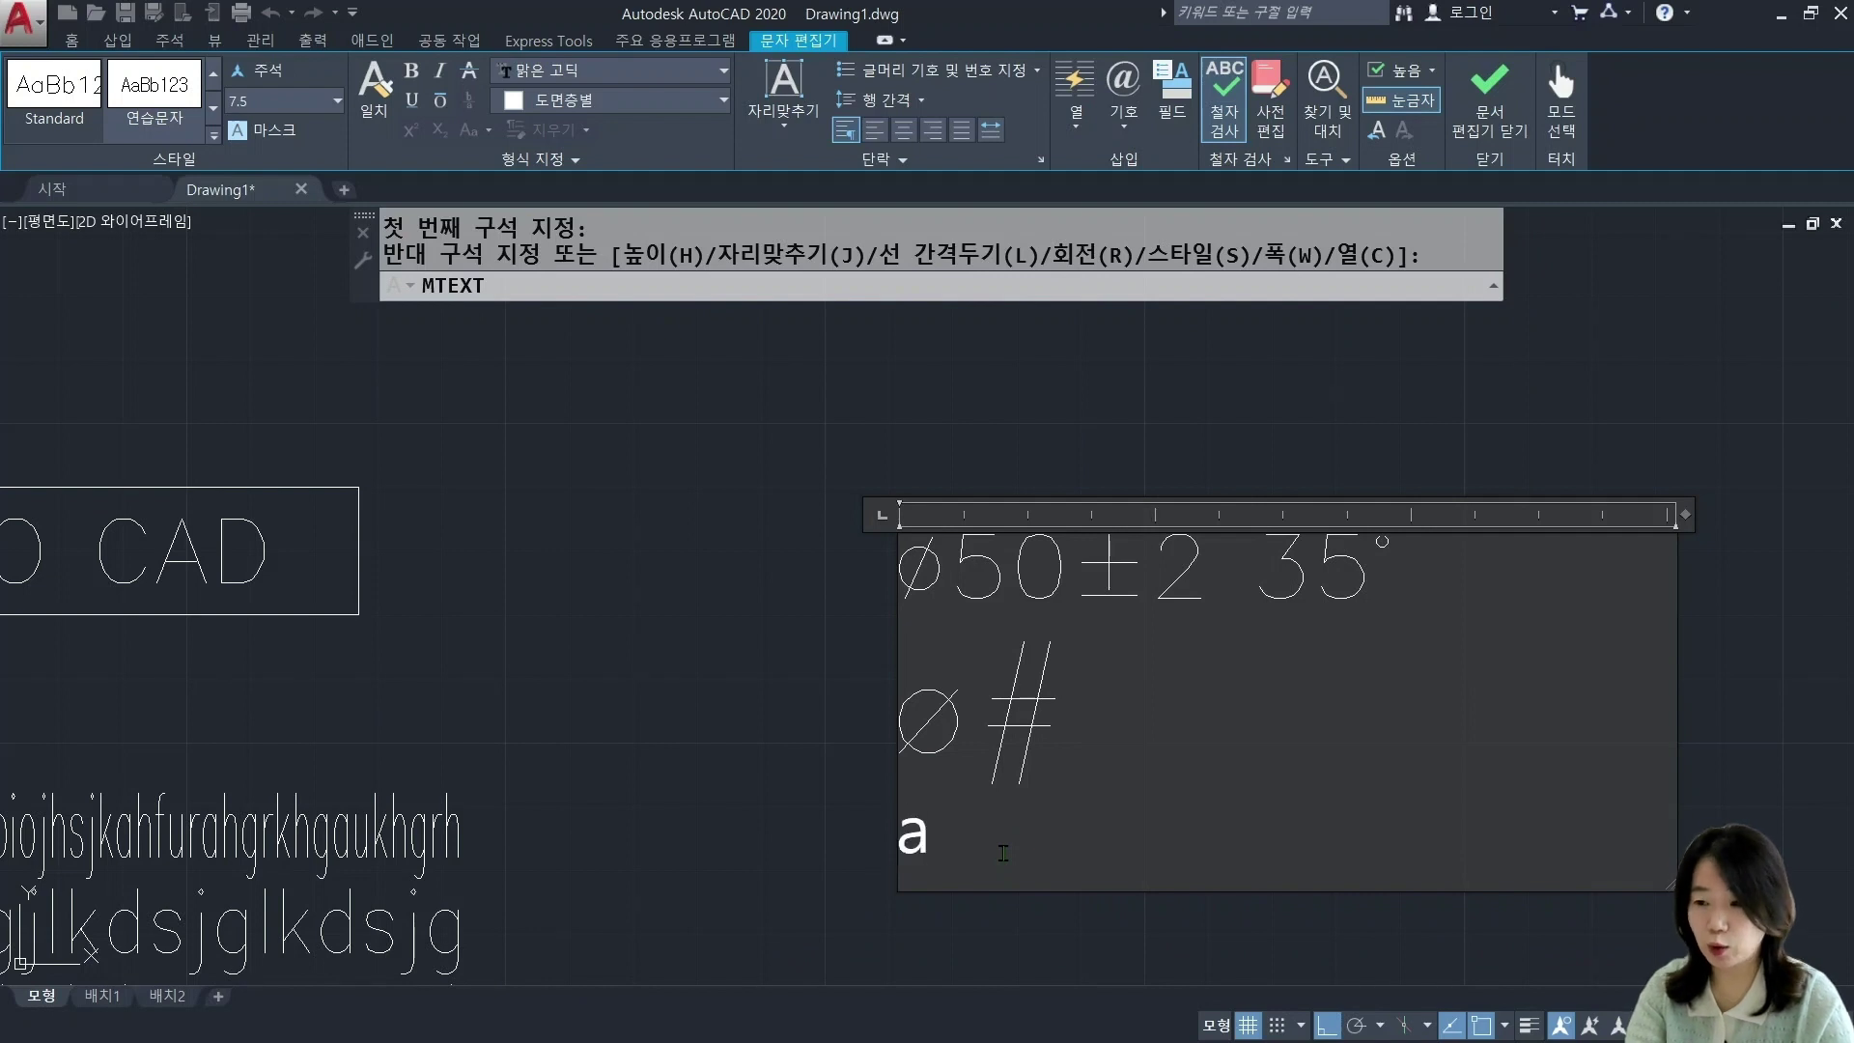
key(BackSpace)
text(ㅁ)
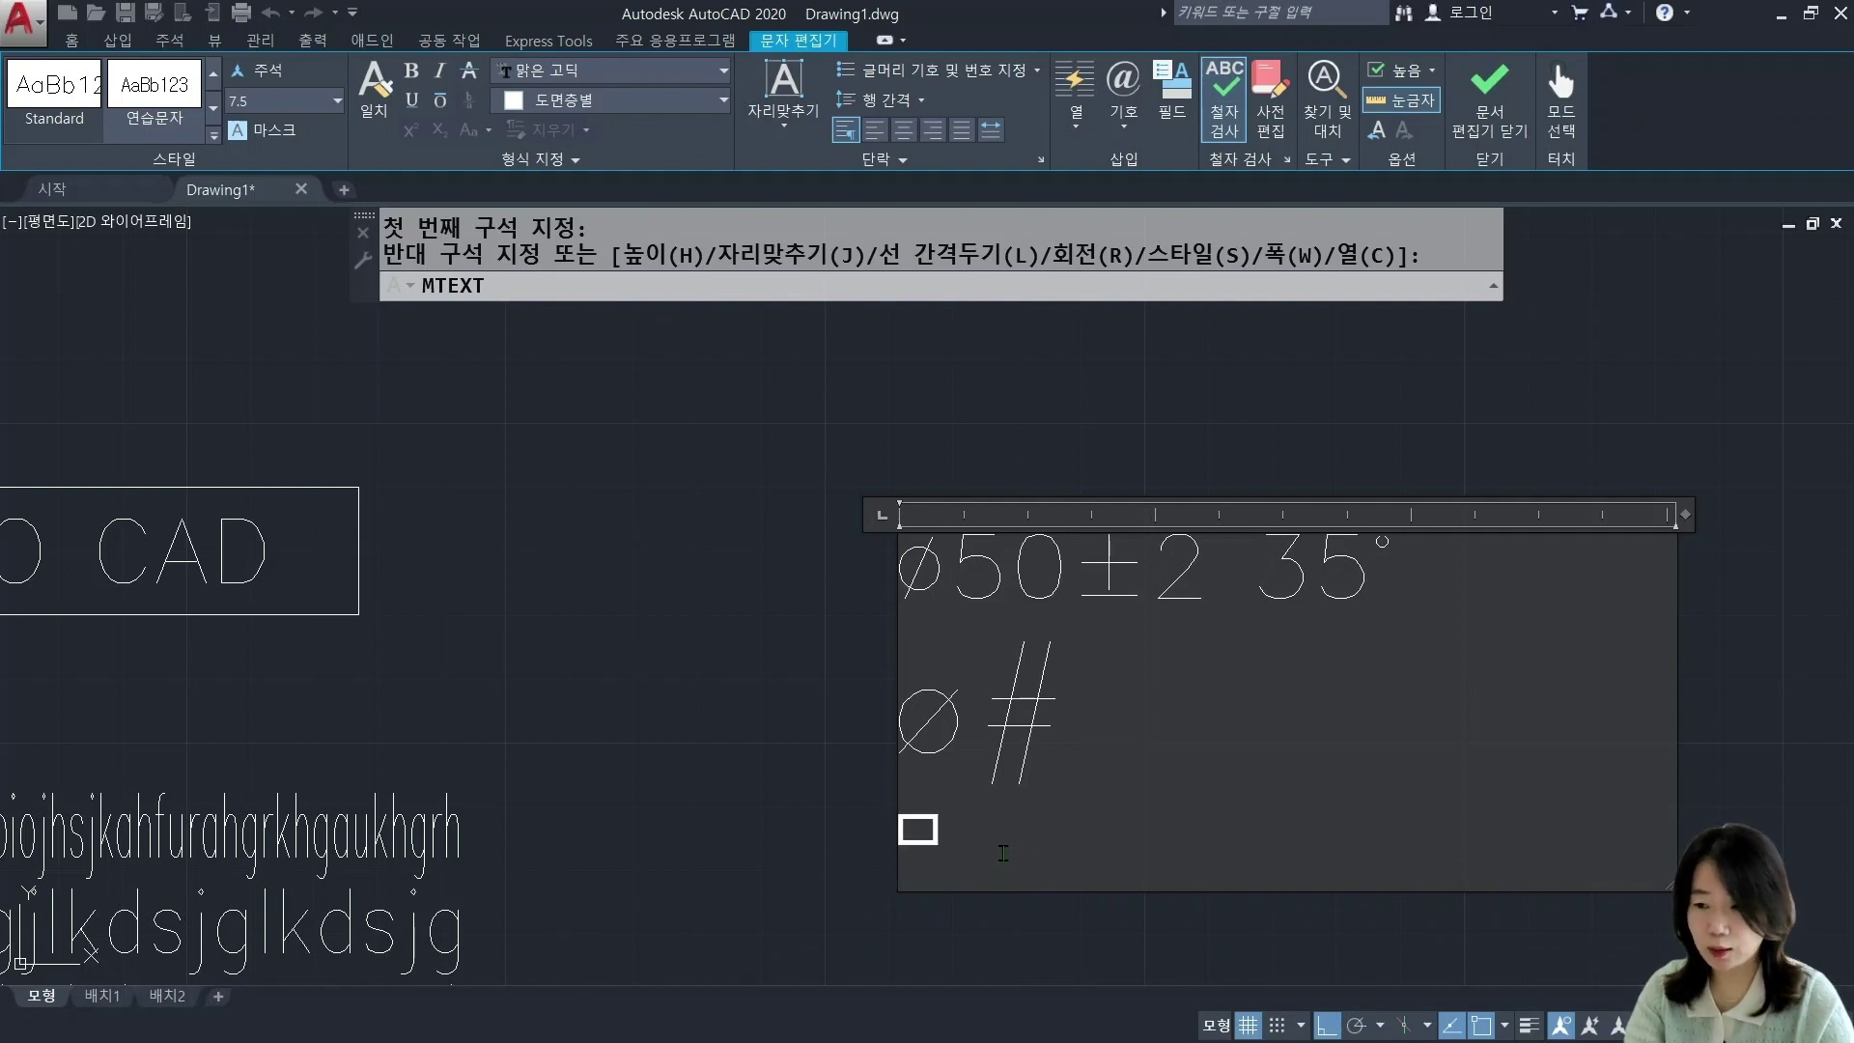
key(Hangul_Hanja)
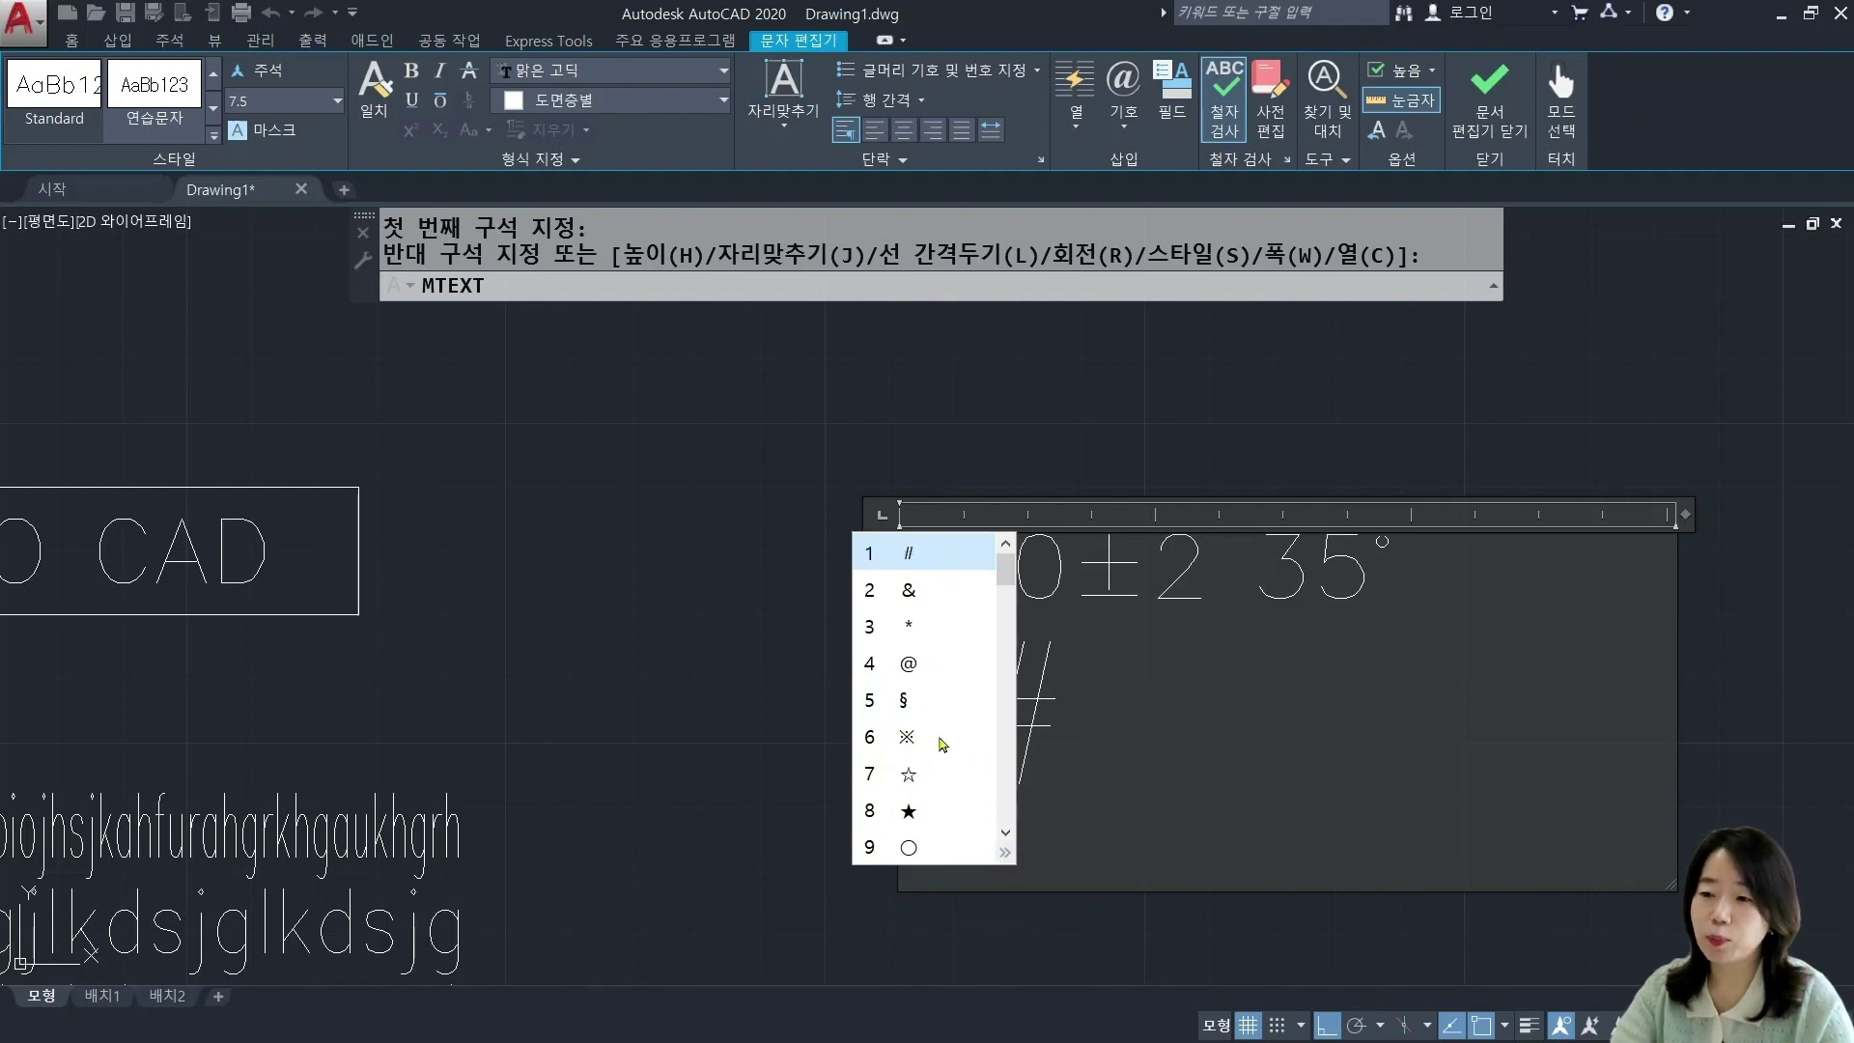
drag(1010, 583, 1010, 603)
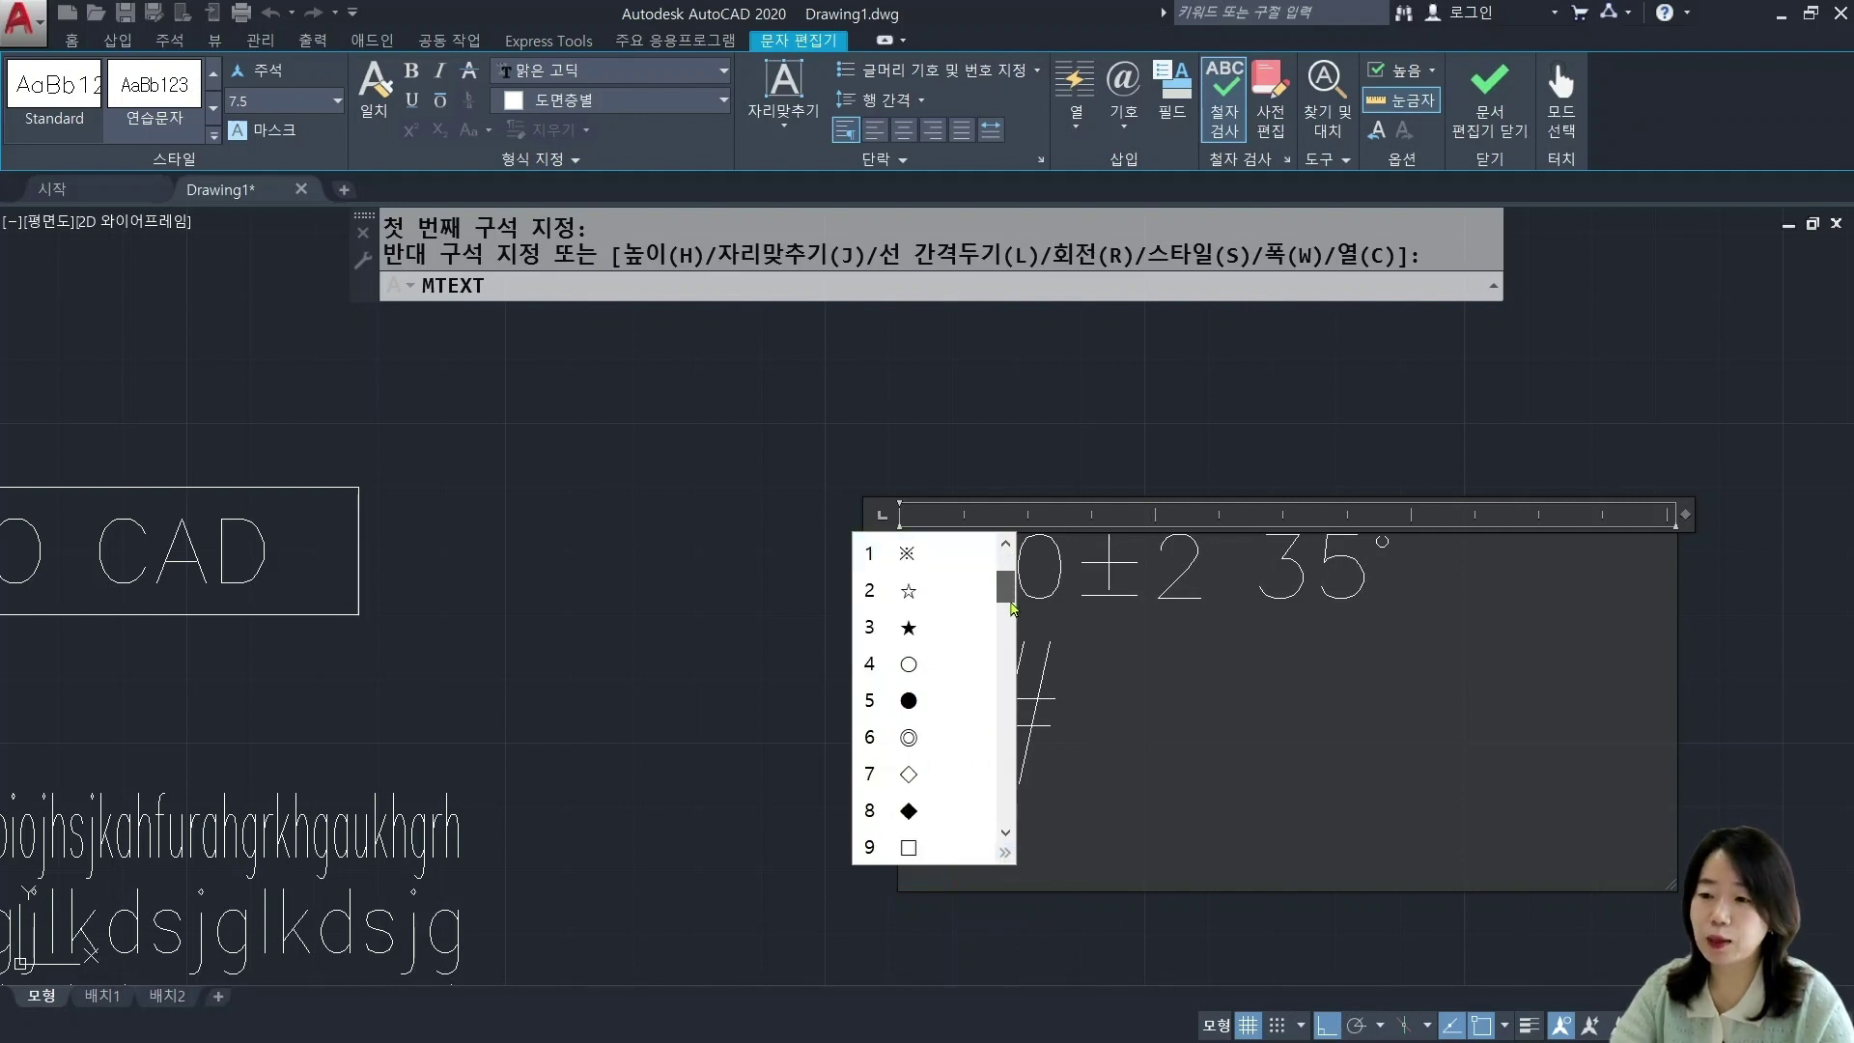
click(916, 630)
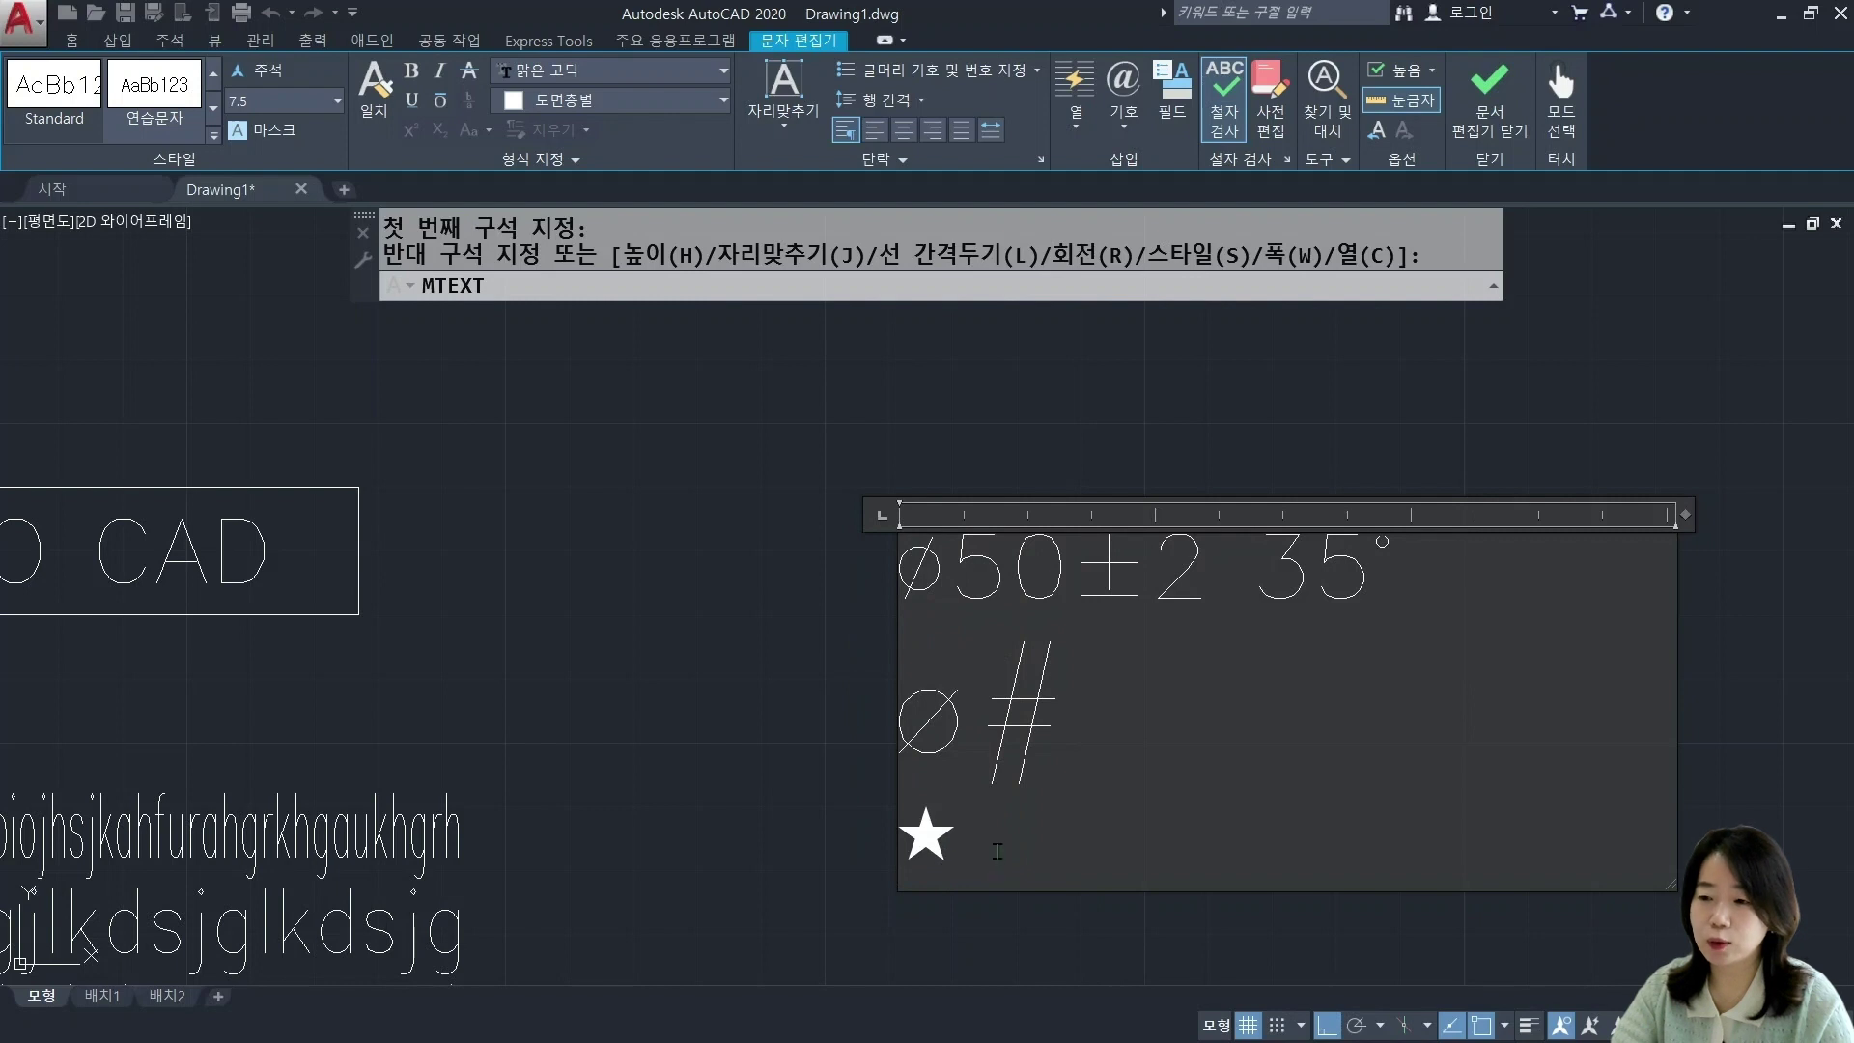
Step: Insert the ※ symbol after the star by converting another ㅁ
text(ㅁ)
key(Hangul_Hanja)
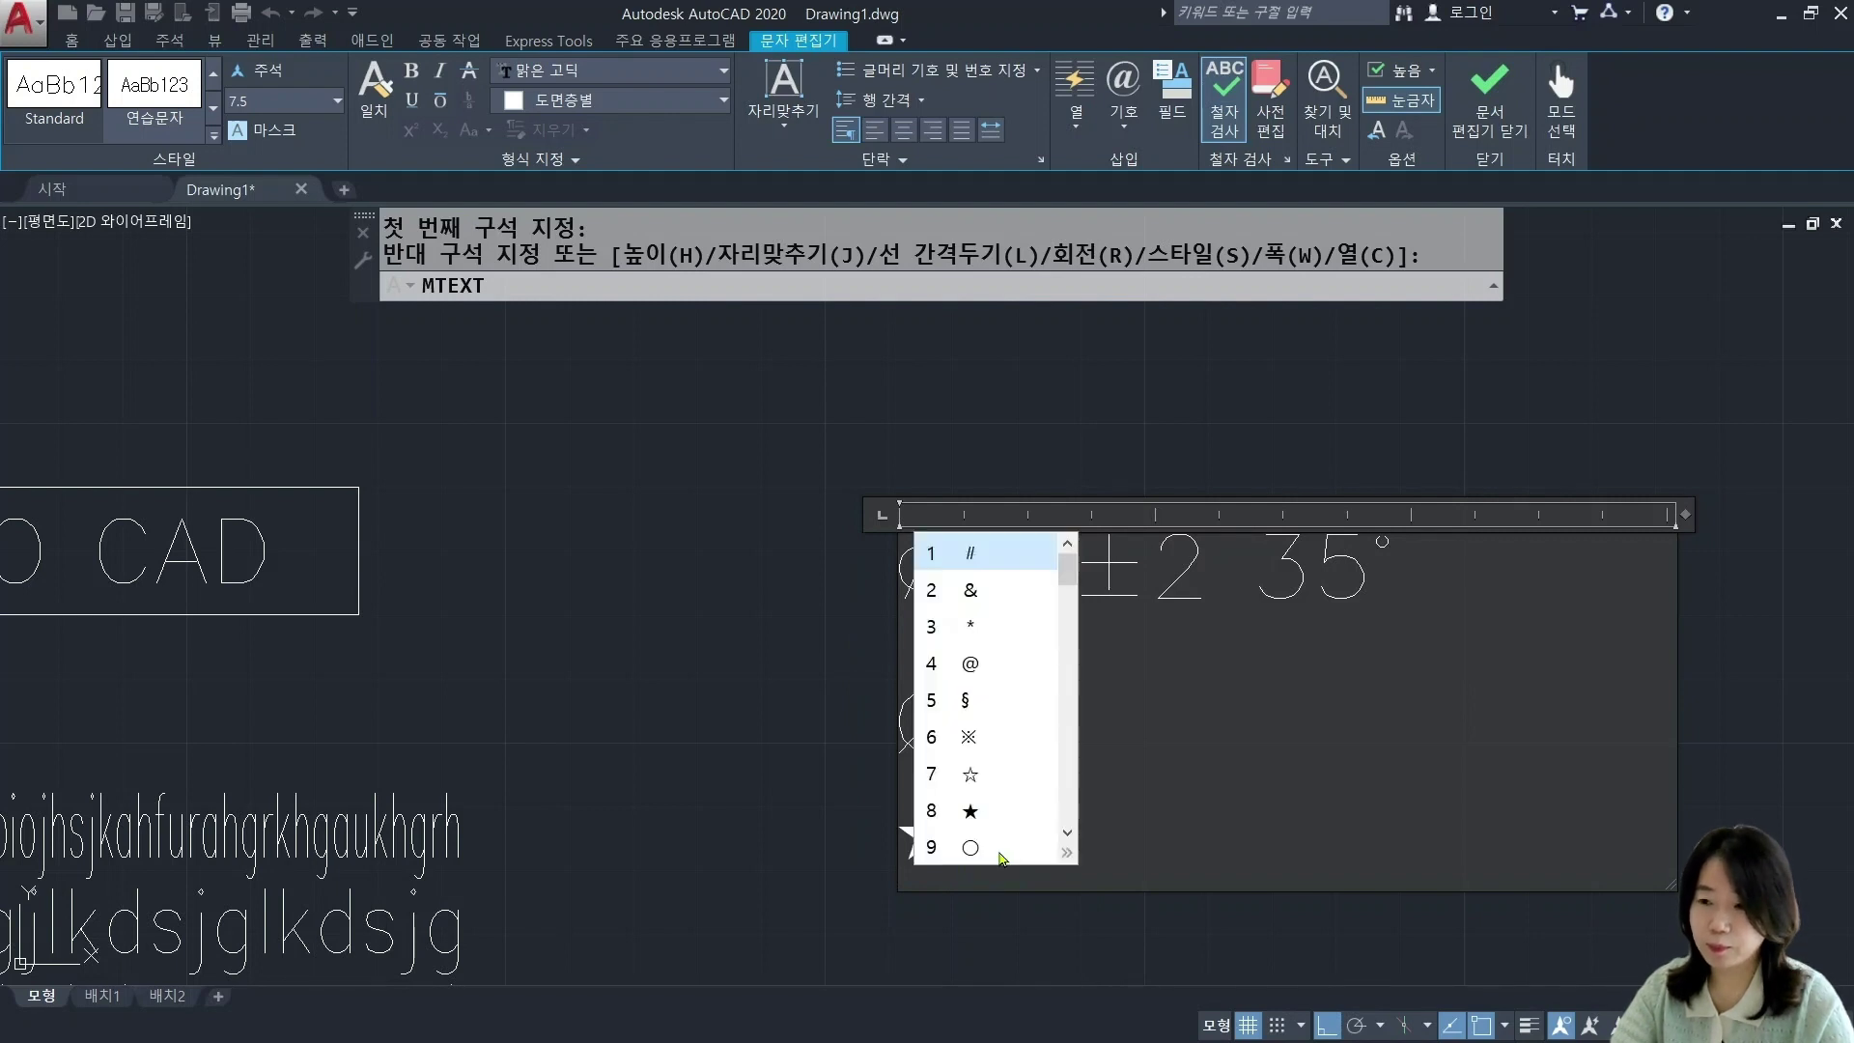
click(977, 737)
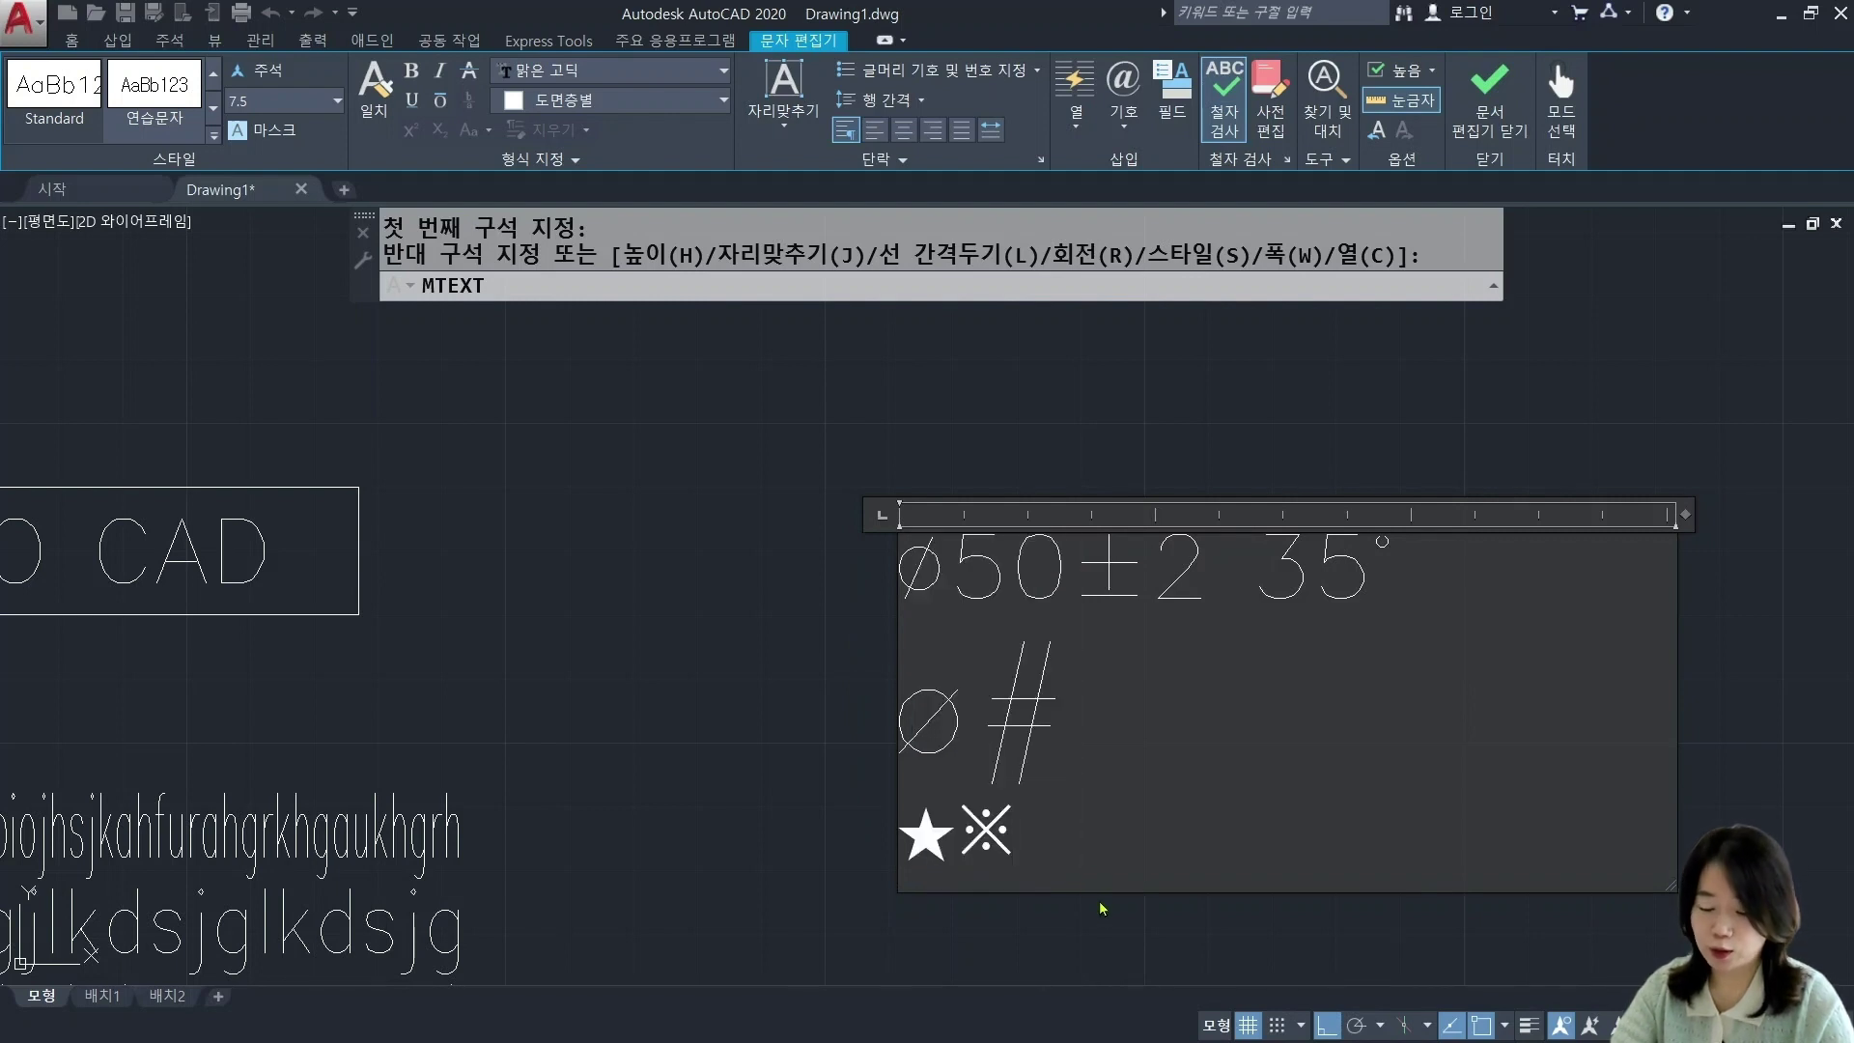
Step: Insert the circled number ② after the ※ symbol by converting the Korean consonant ㅇ to a special character
text(ㅇ)
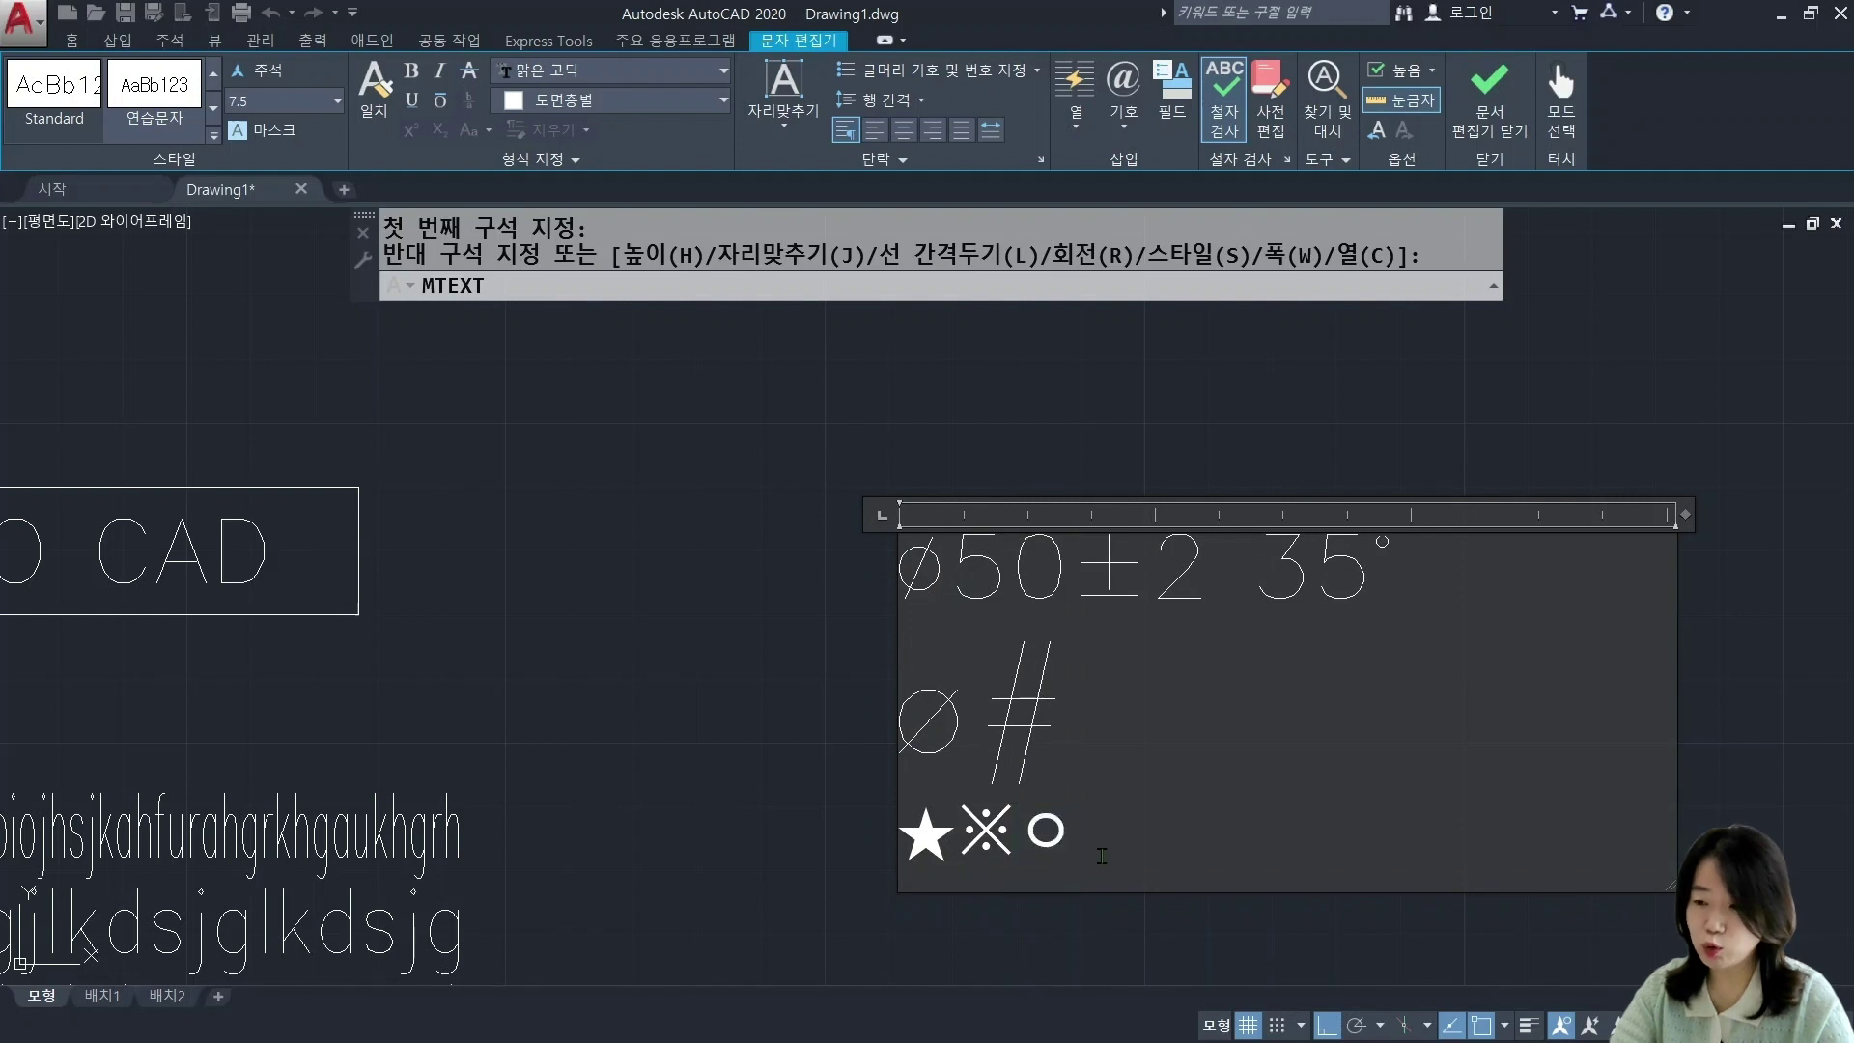
key(Hangul_Hanja)
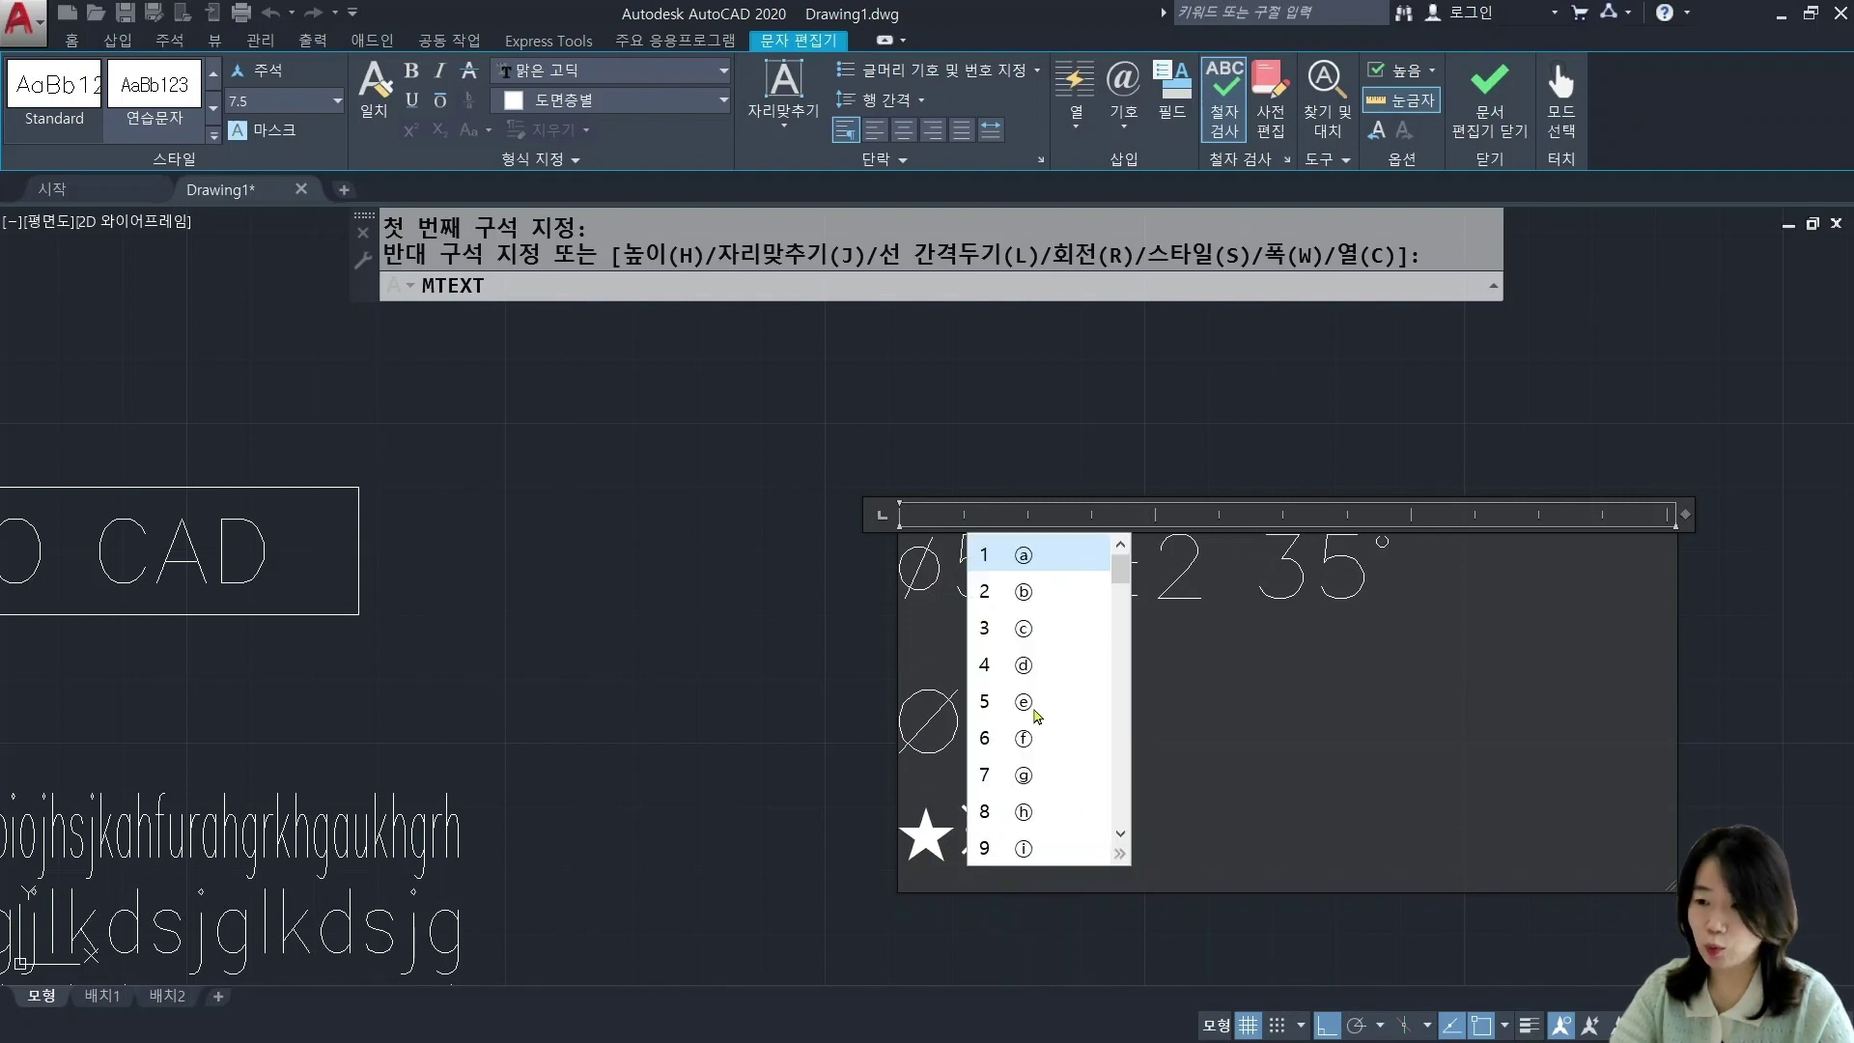
drag(1120, 569, 1132, 675)
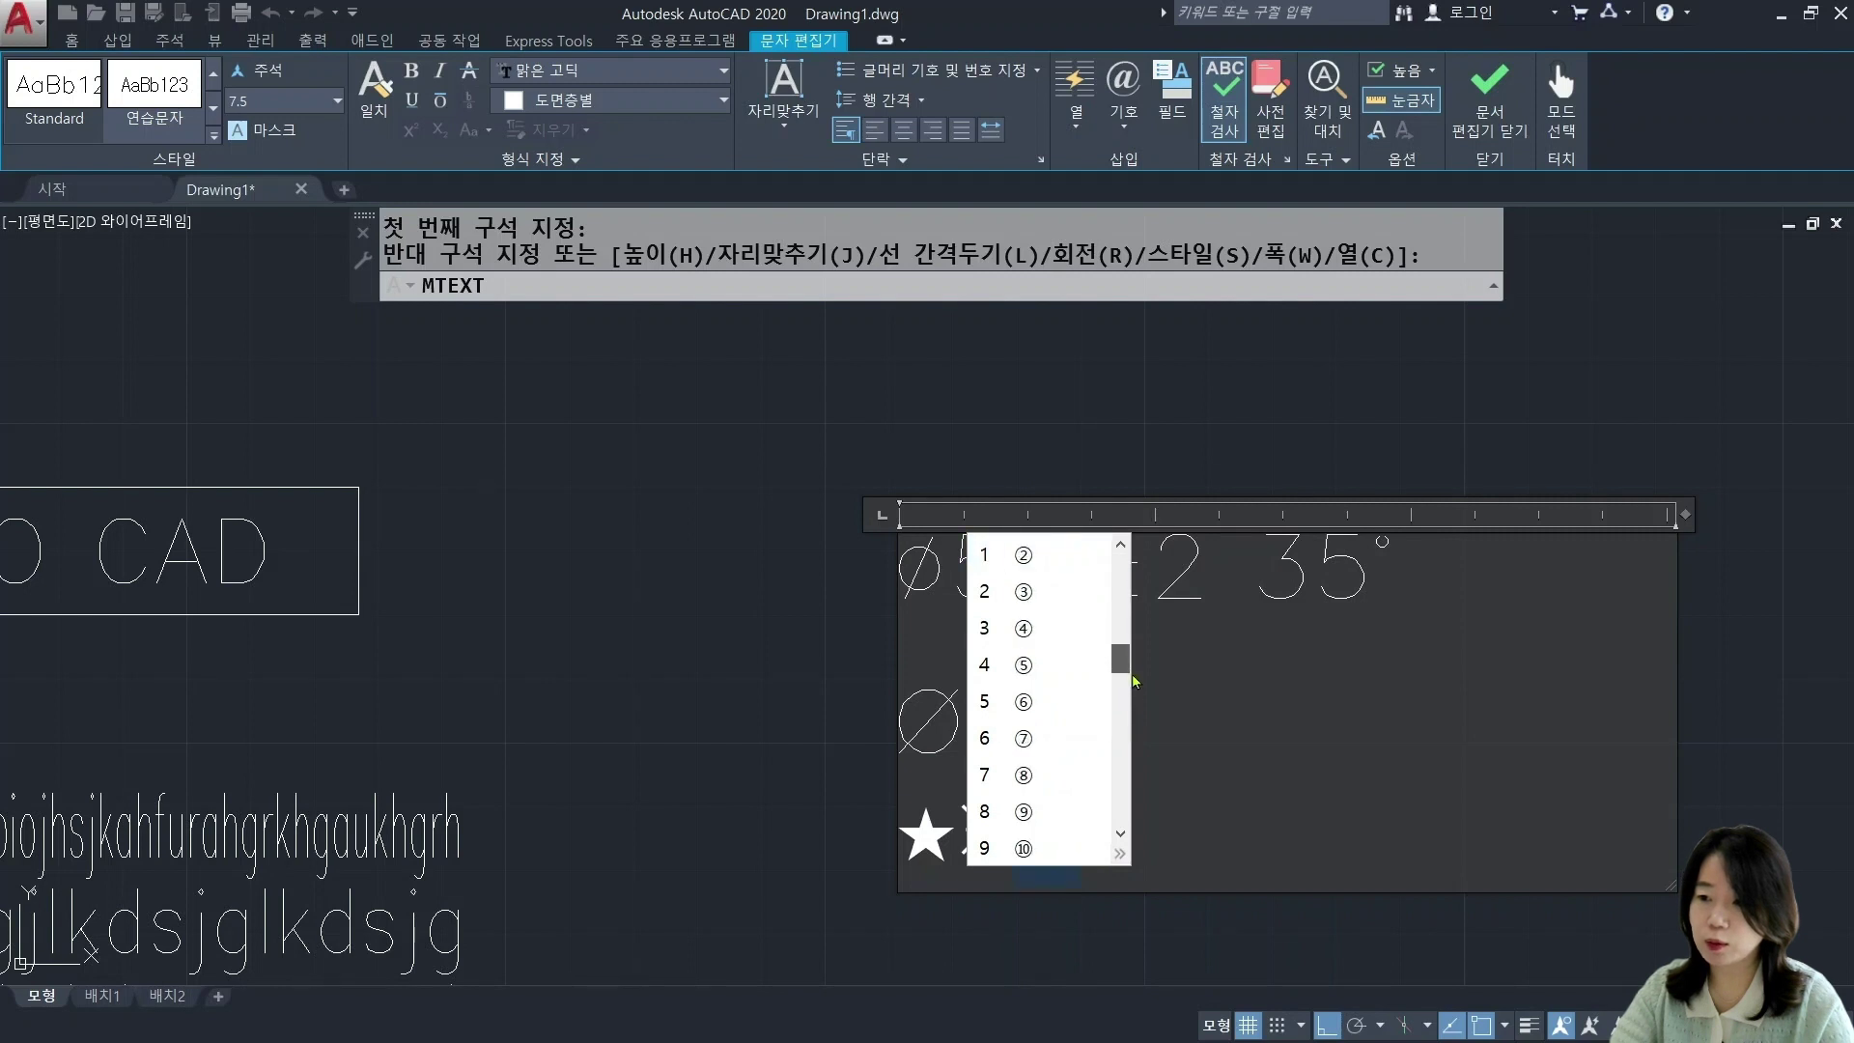
click(1032, 559)
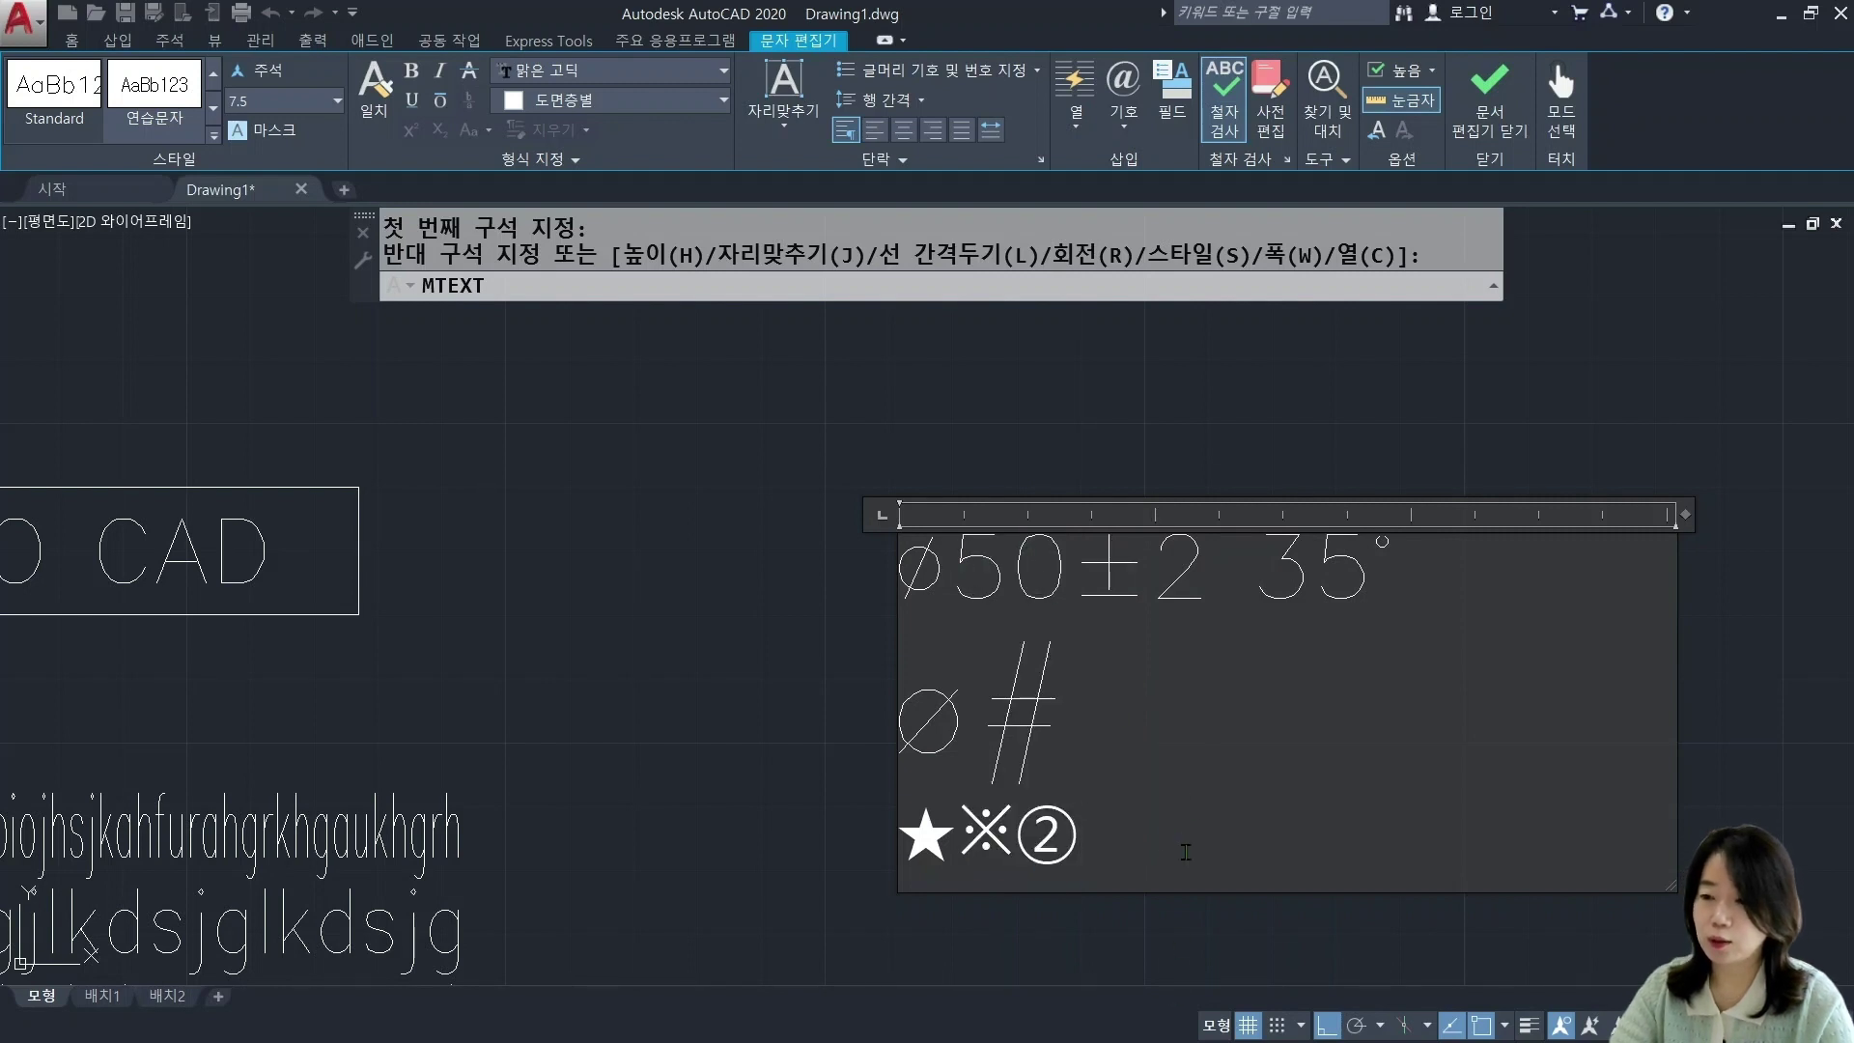
Step: Delete the ★, ※ and ② symbols from the third text line
key(BackSpace)
key(BackSpace)
key(BackSpace)
Step: Enter 1/3 below the ø # line as an automatically stacked horizontal fraction
scroll(1033, 784, down, 2)
scroll(1039, 866, up, 3)
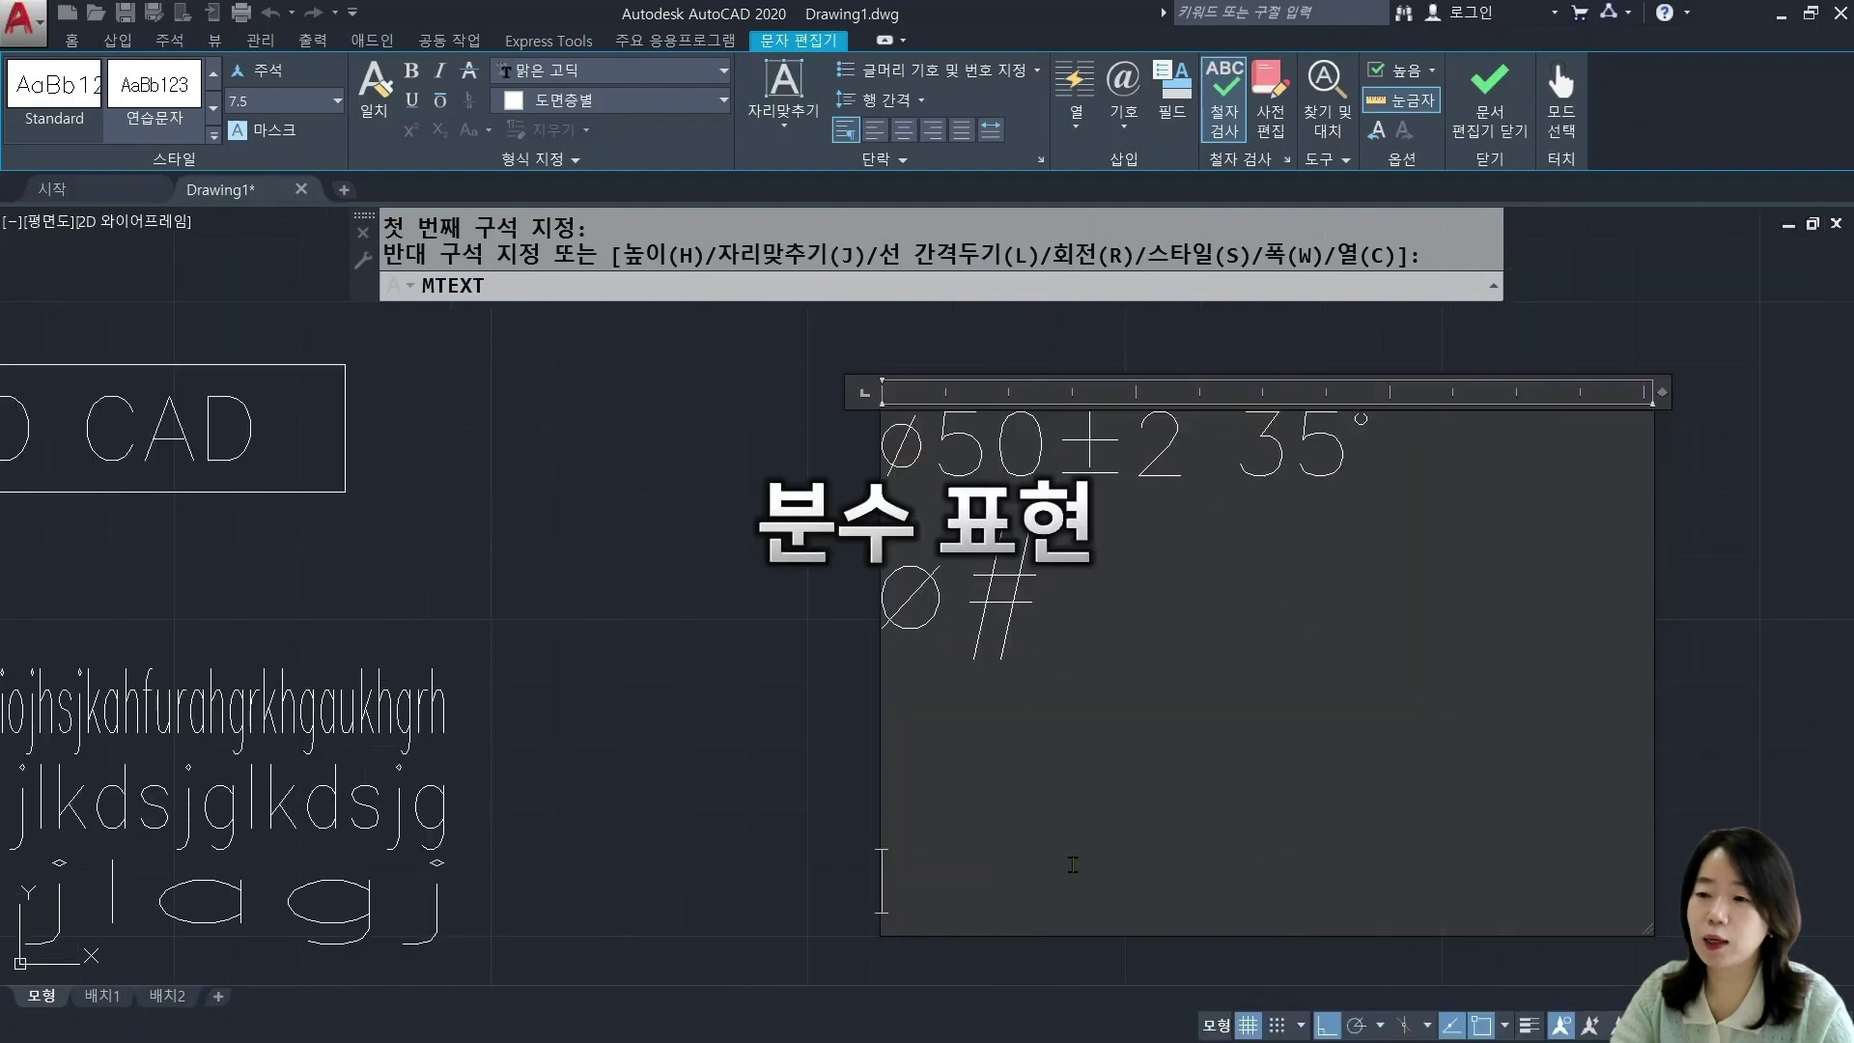
scroll(976, 662, up, 3)
scroll(976, 662, down, 2)
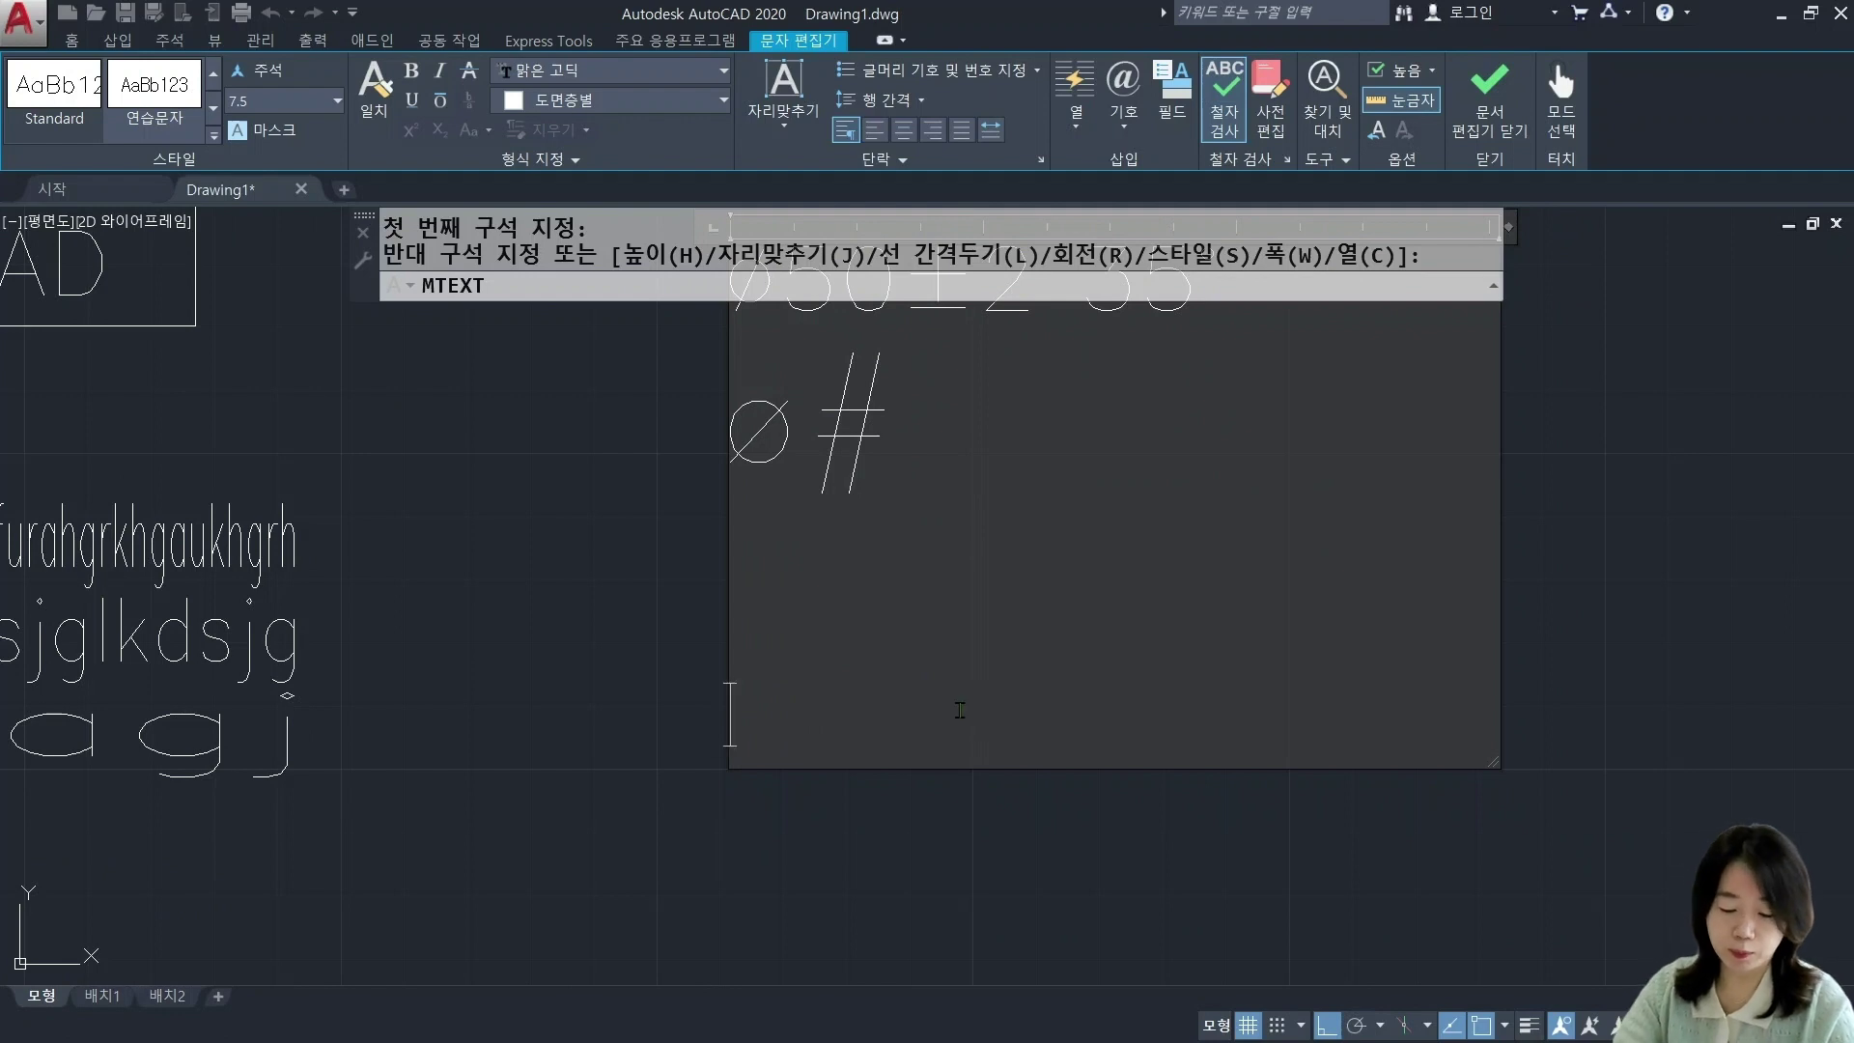
text(1/)
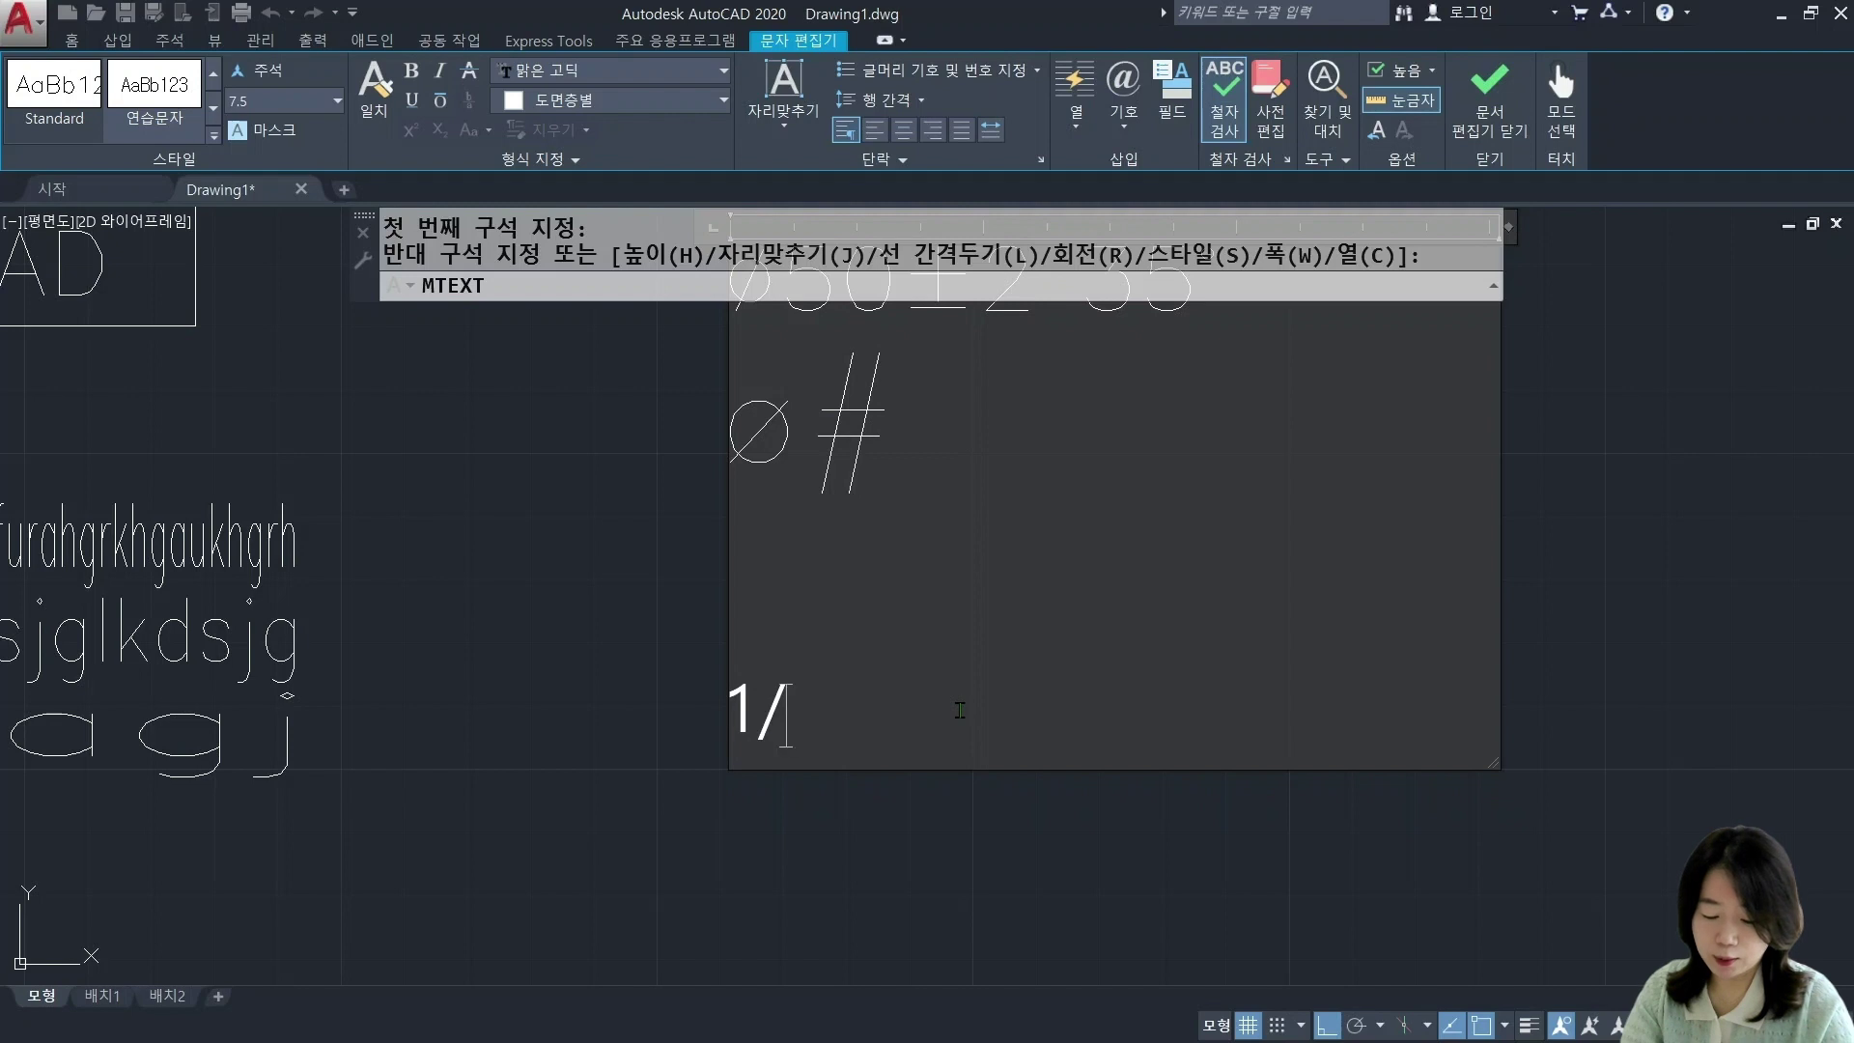
text(3)
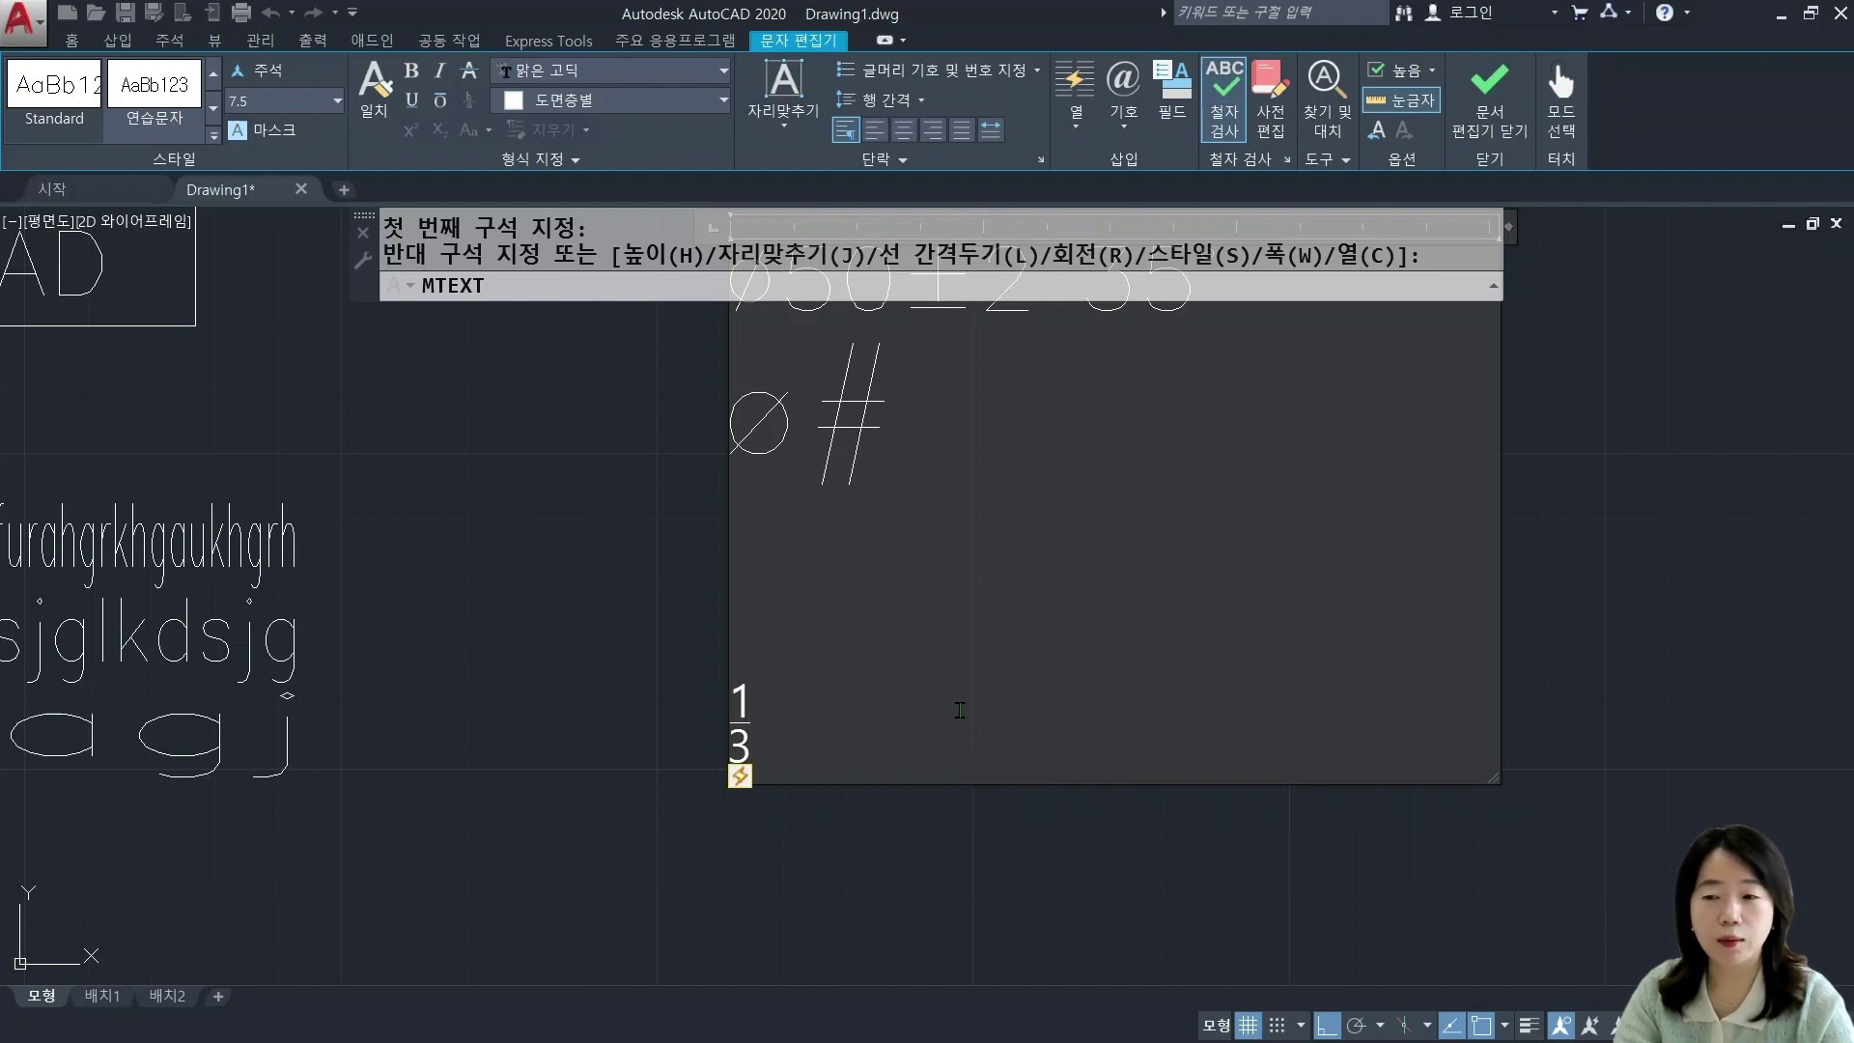
key(ctrl+z)
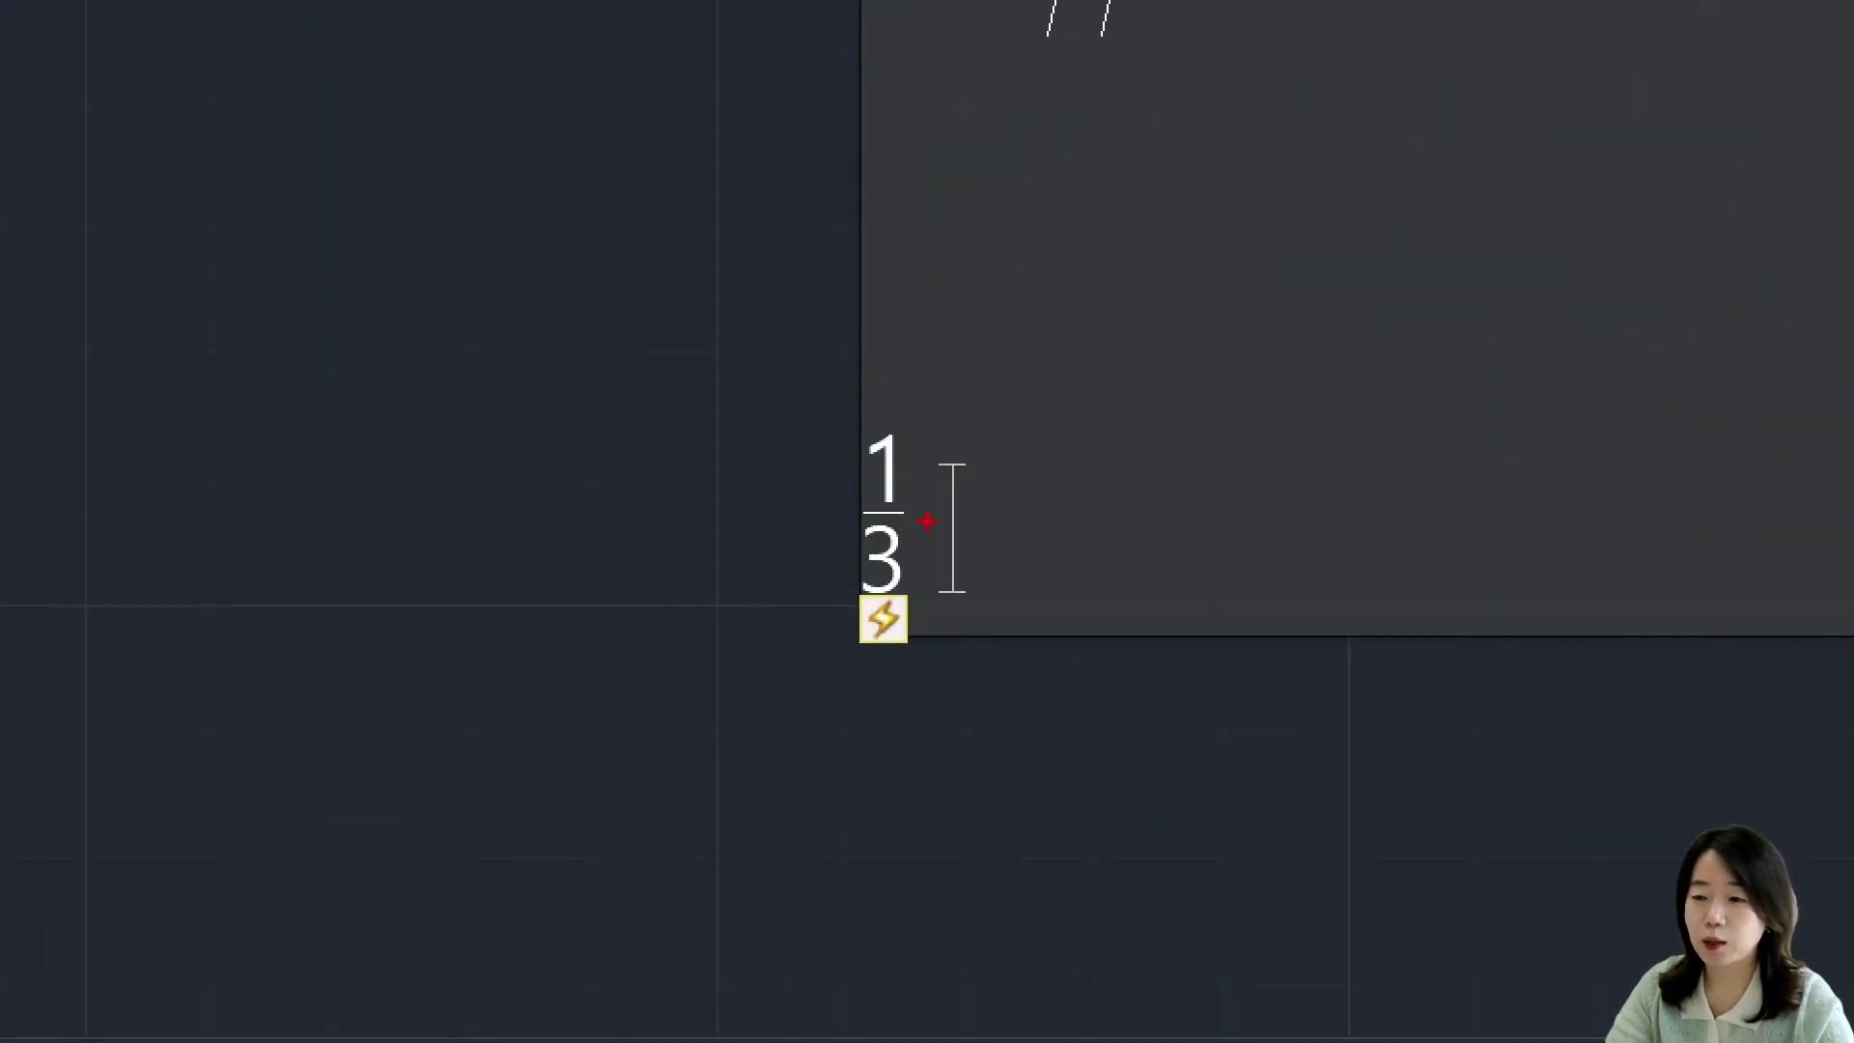
mouse_move(896, 661)
mouse_down()
mouse_move(898, 584)
mouse_move(844, 664)
mouse_up()
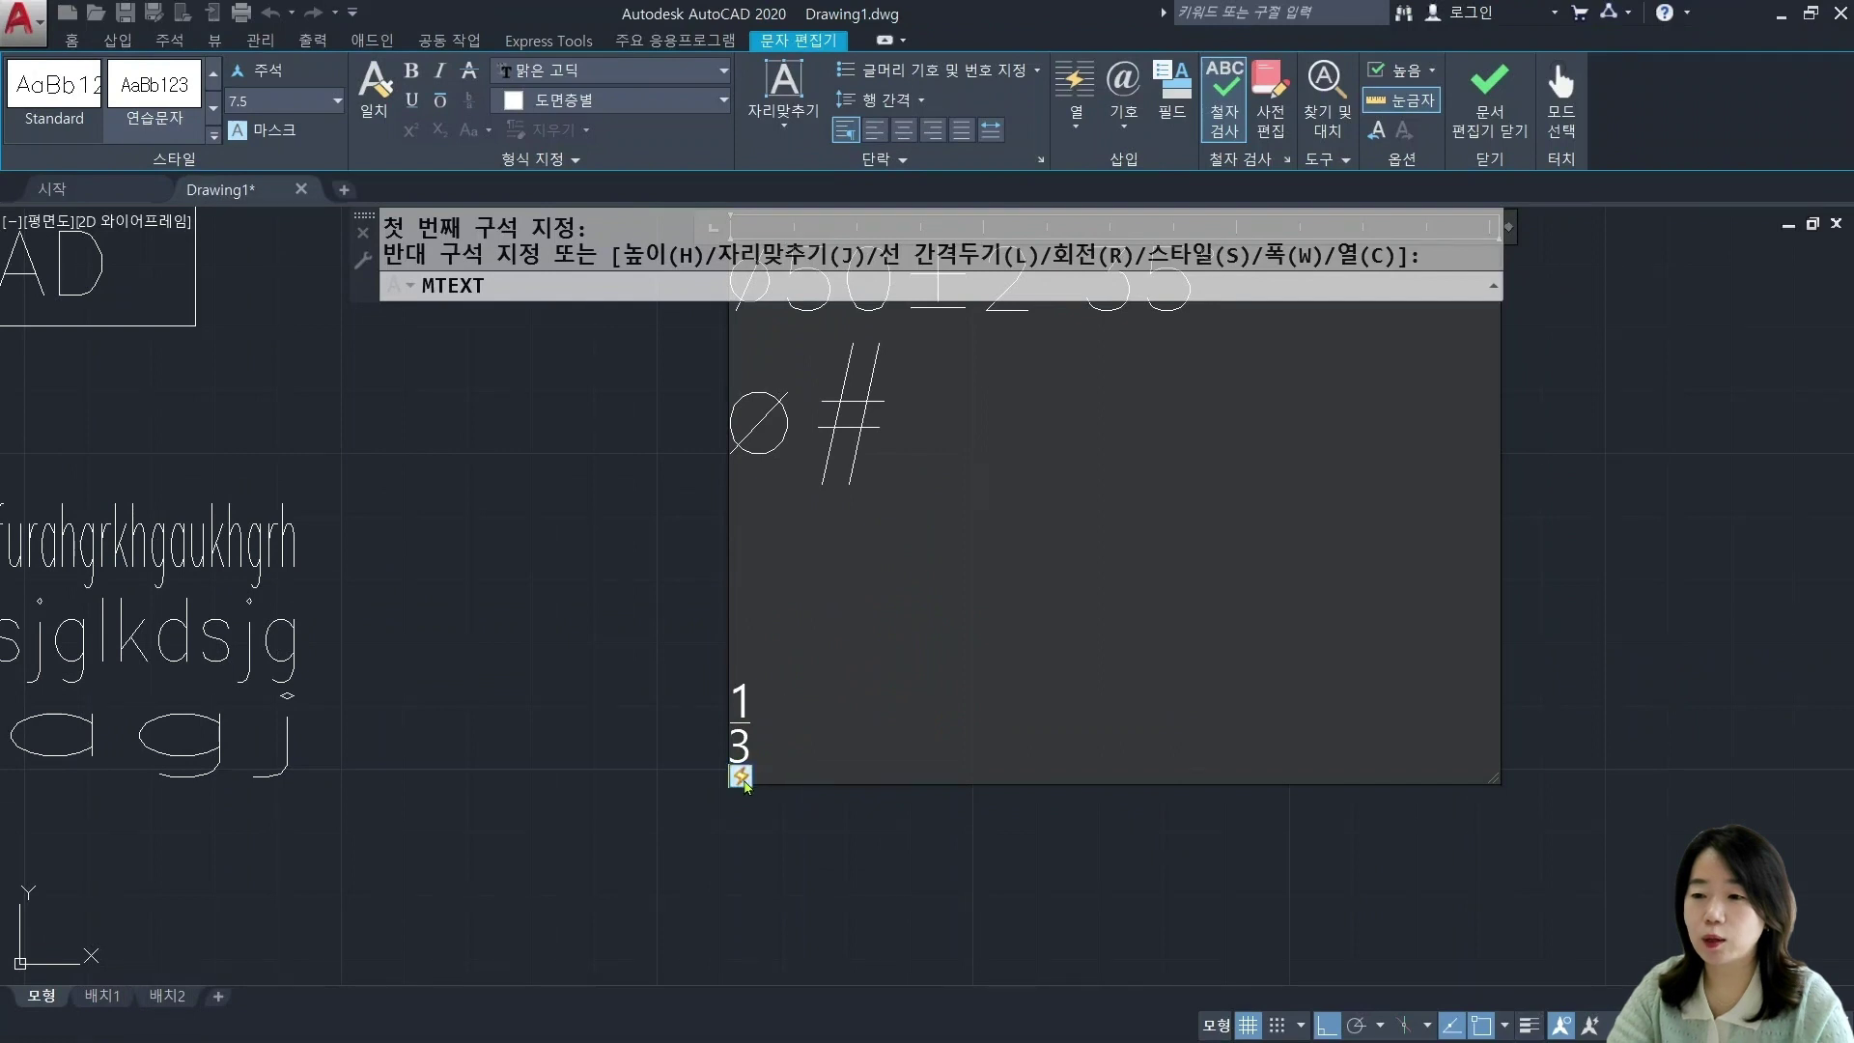
Step: Change the stacked 1/3 to a diagonal fraction, and unstack it into plain text
click(740, 776)
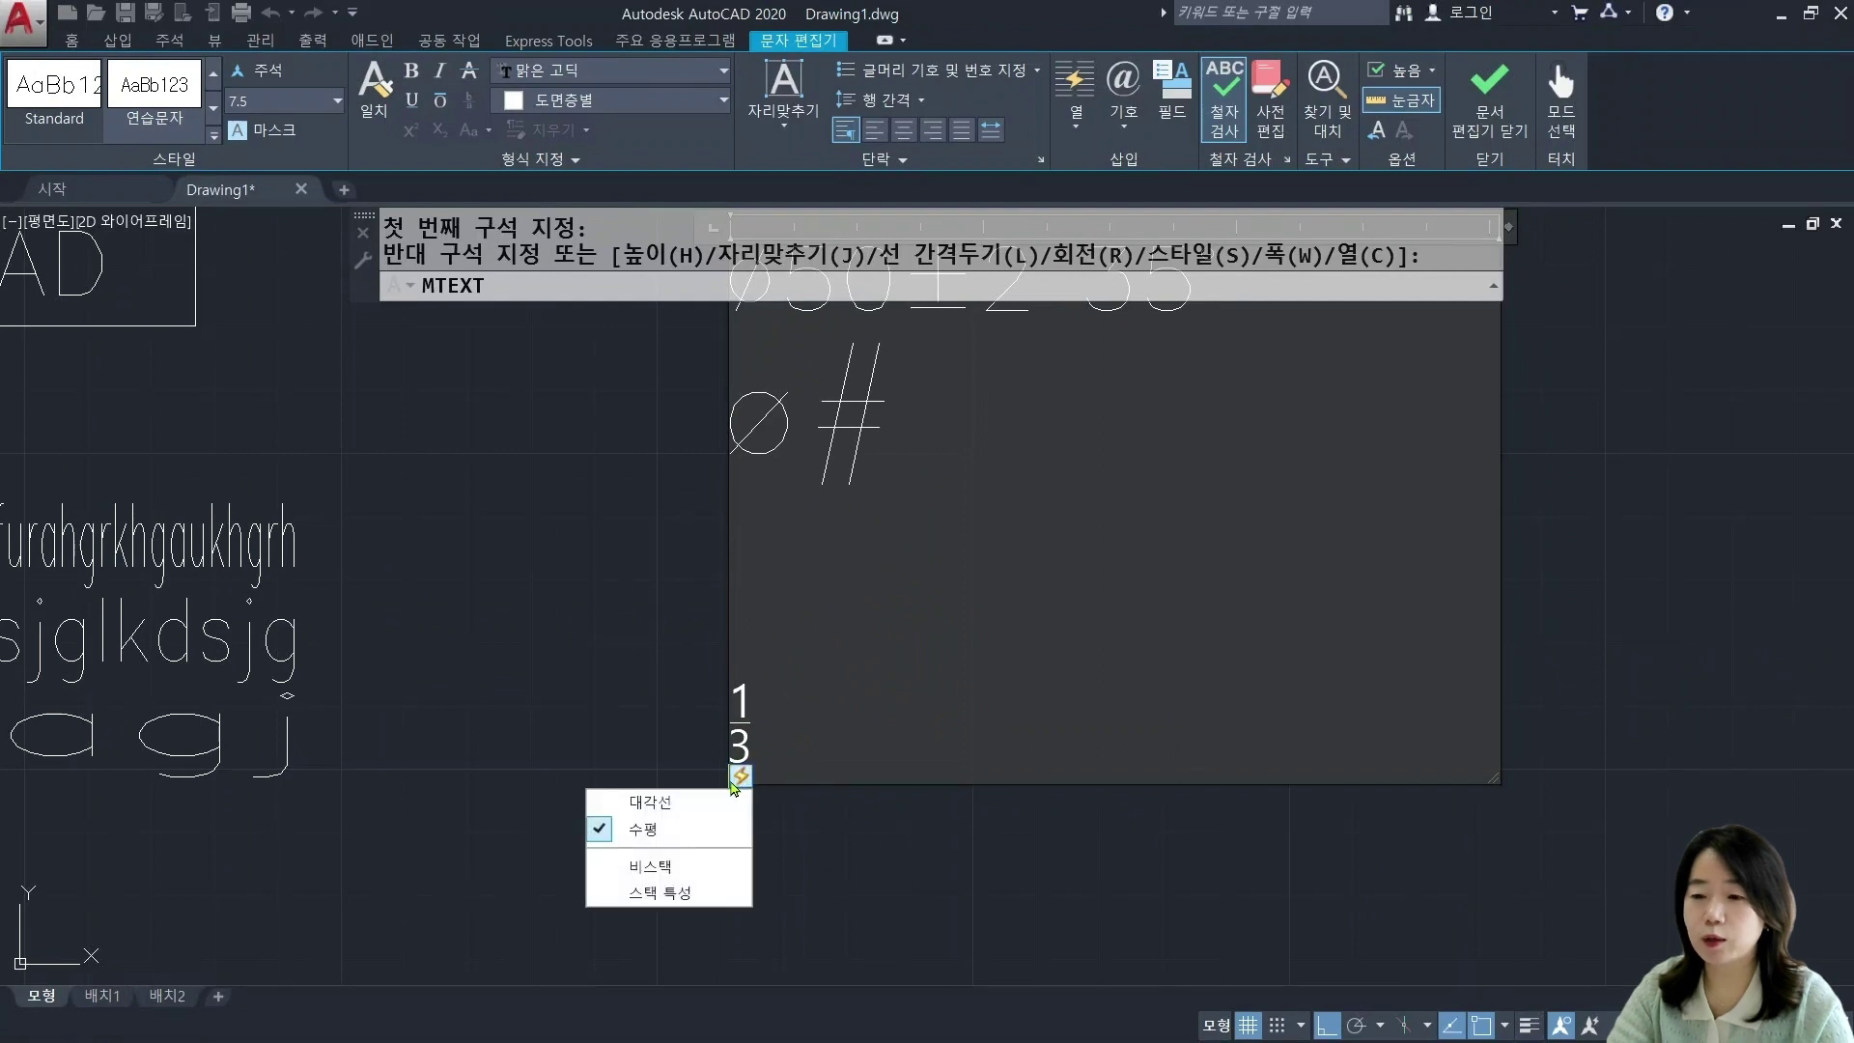
click(670, 809)
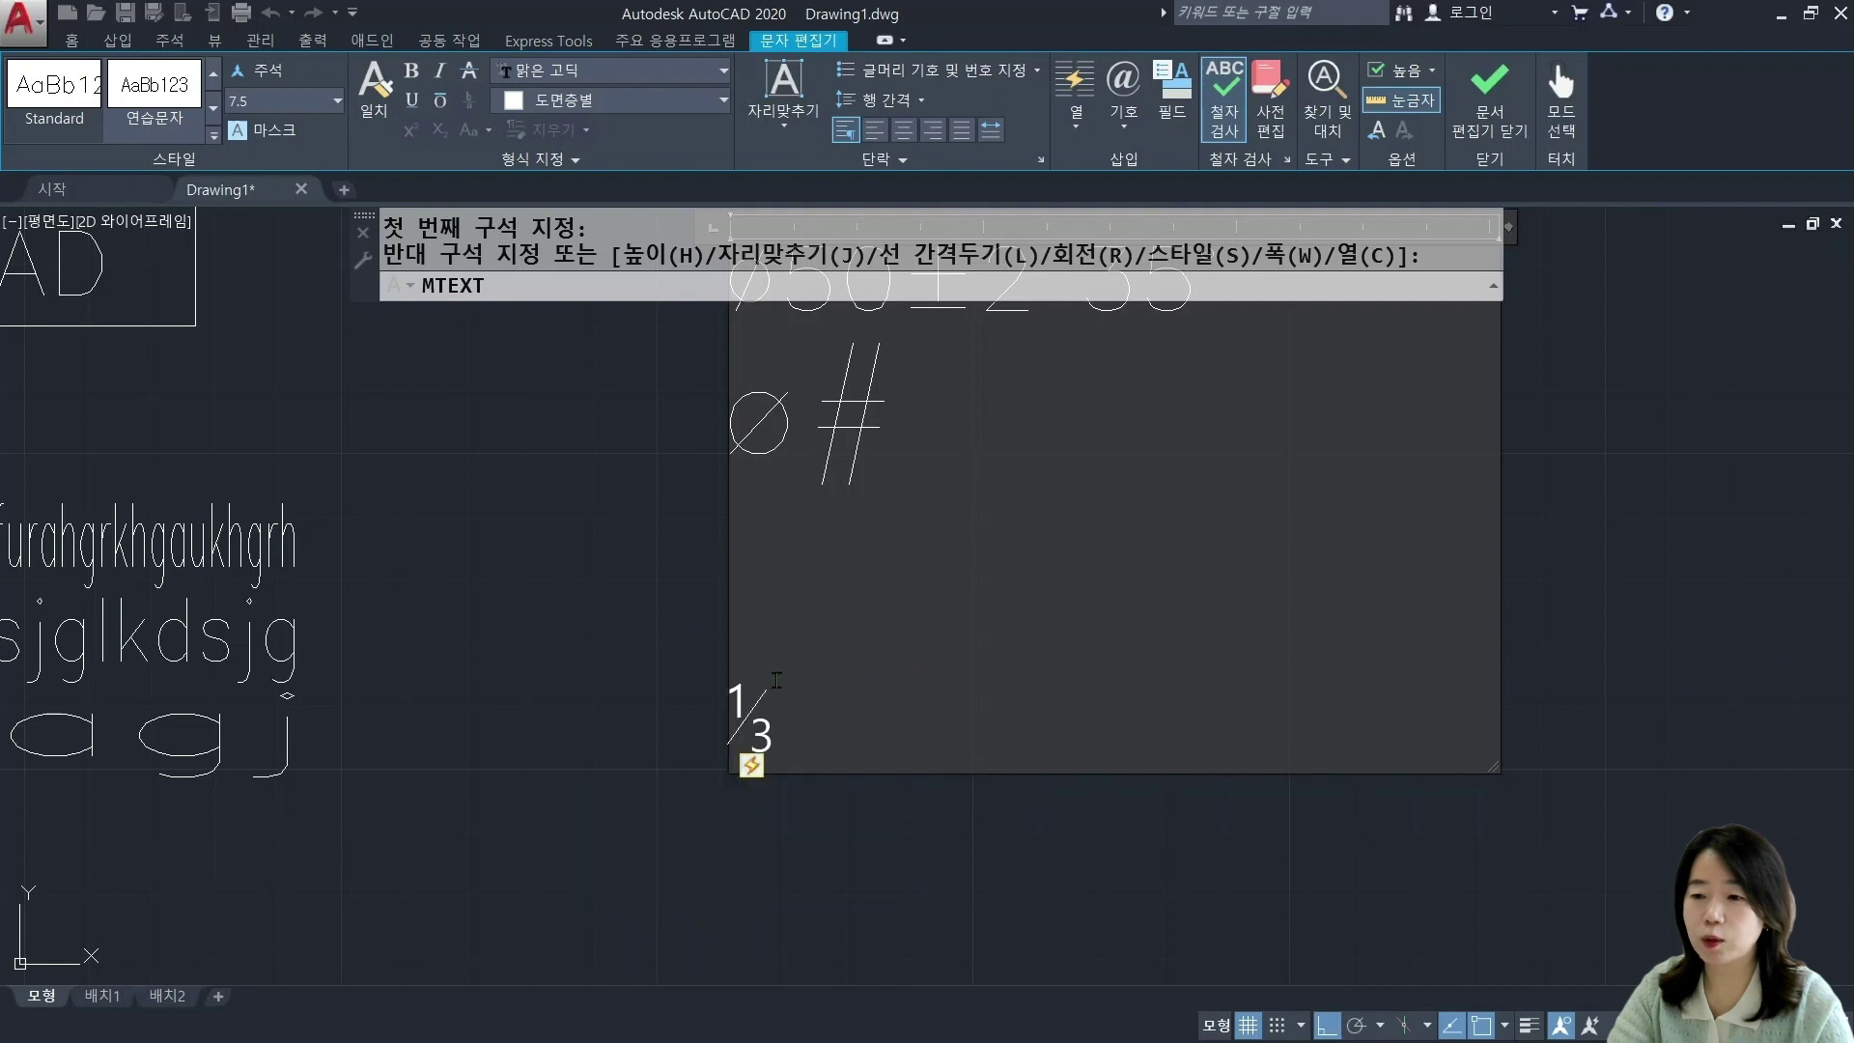
click(752, 767)
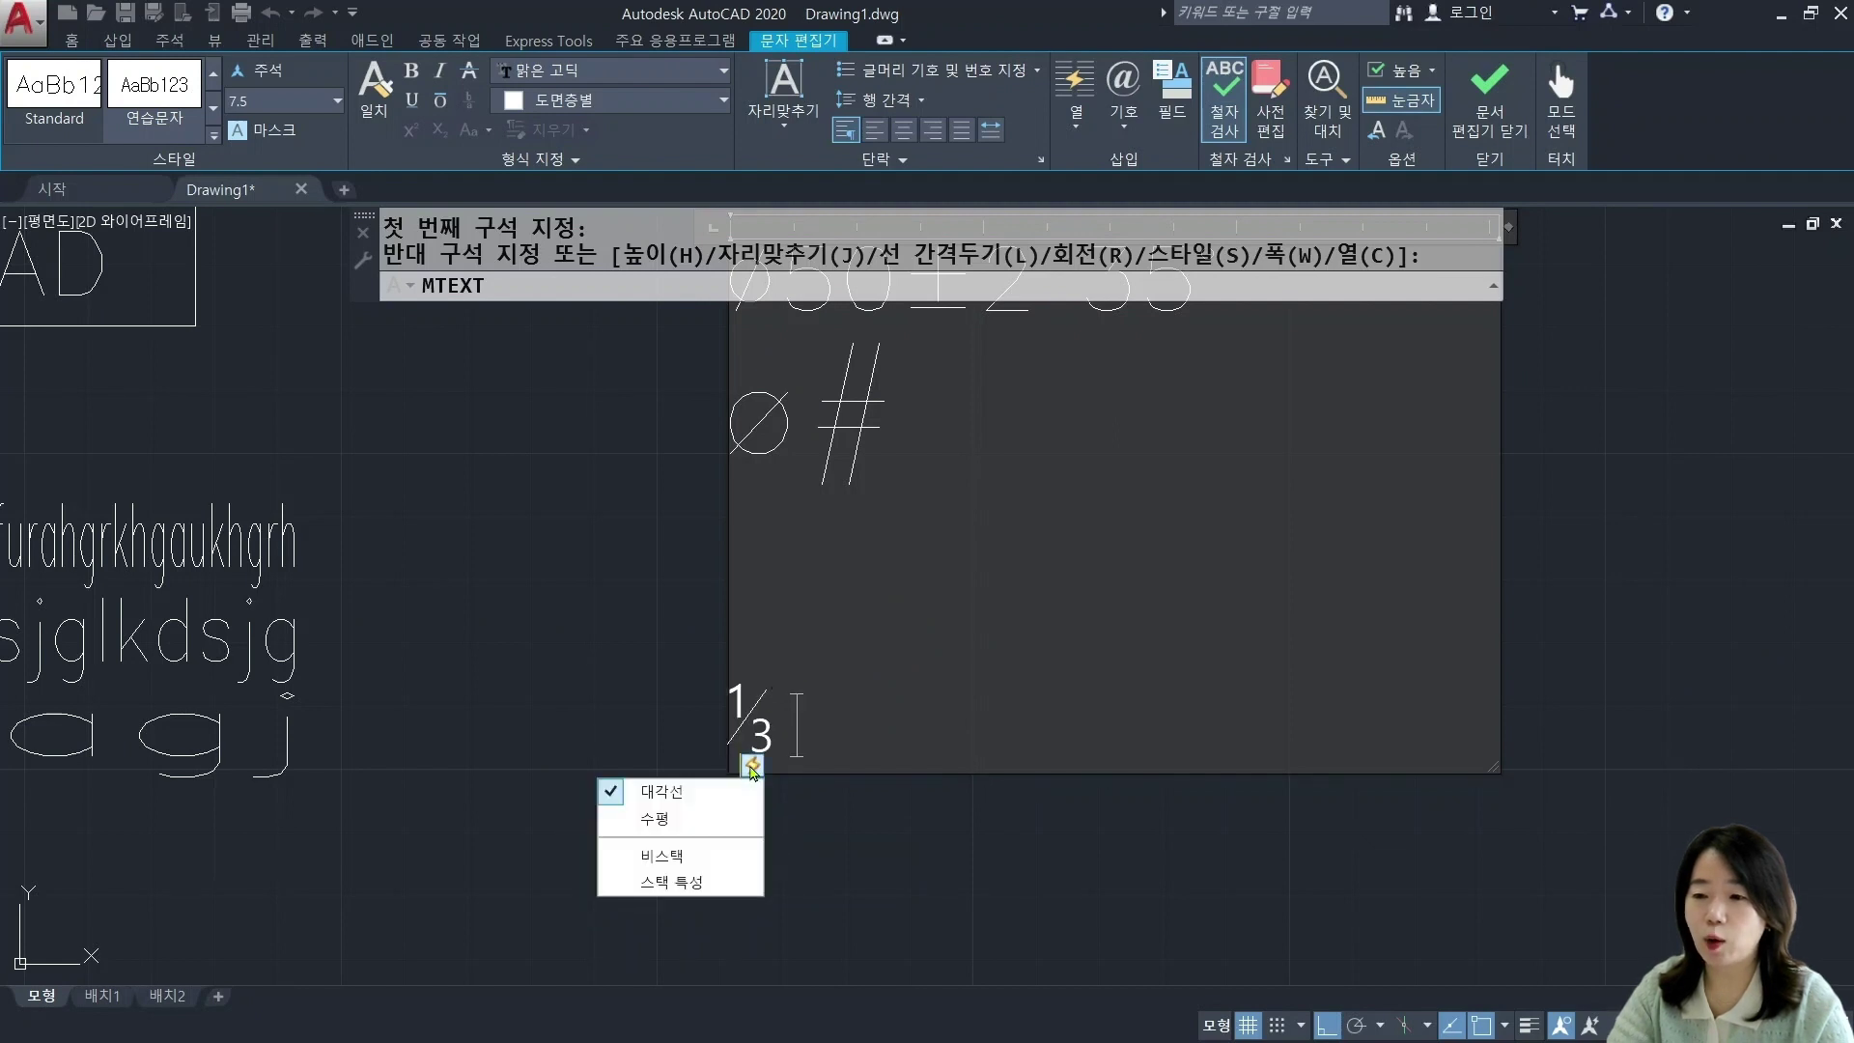
click(678, 855)
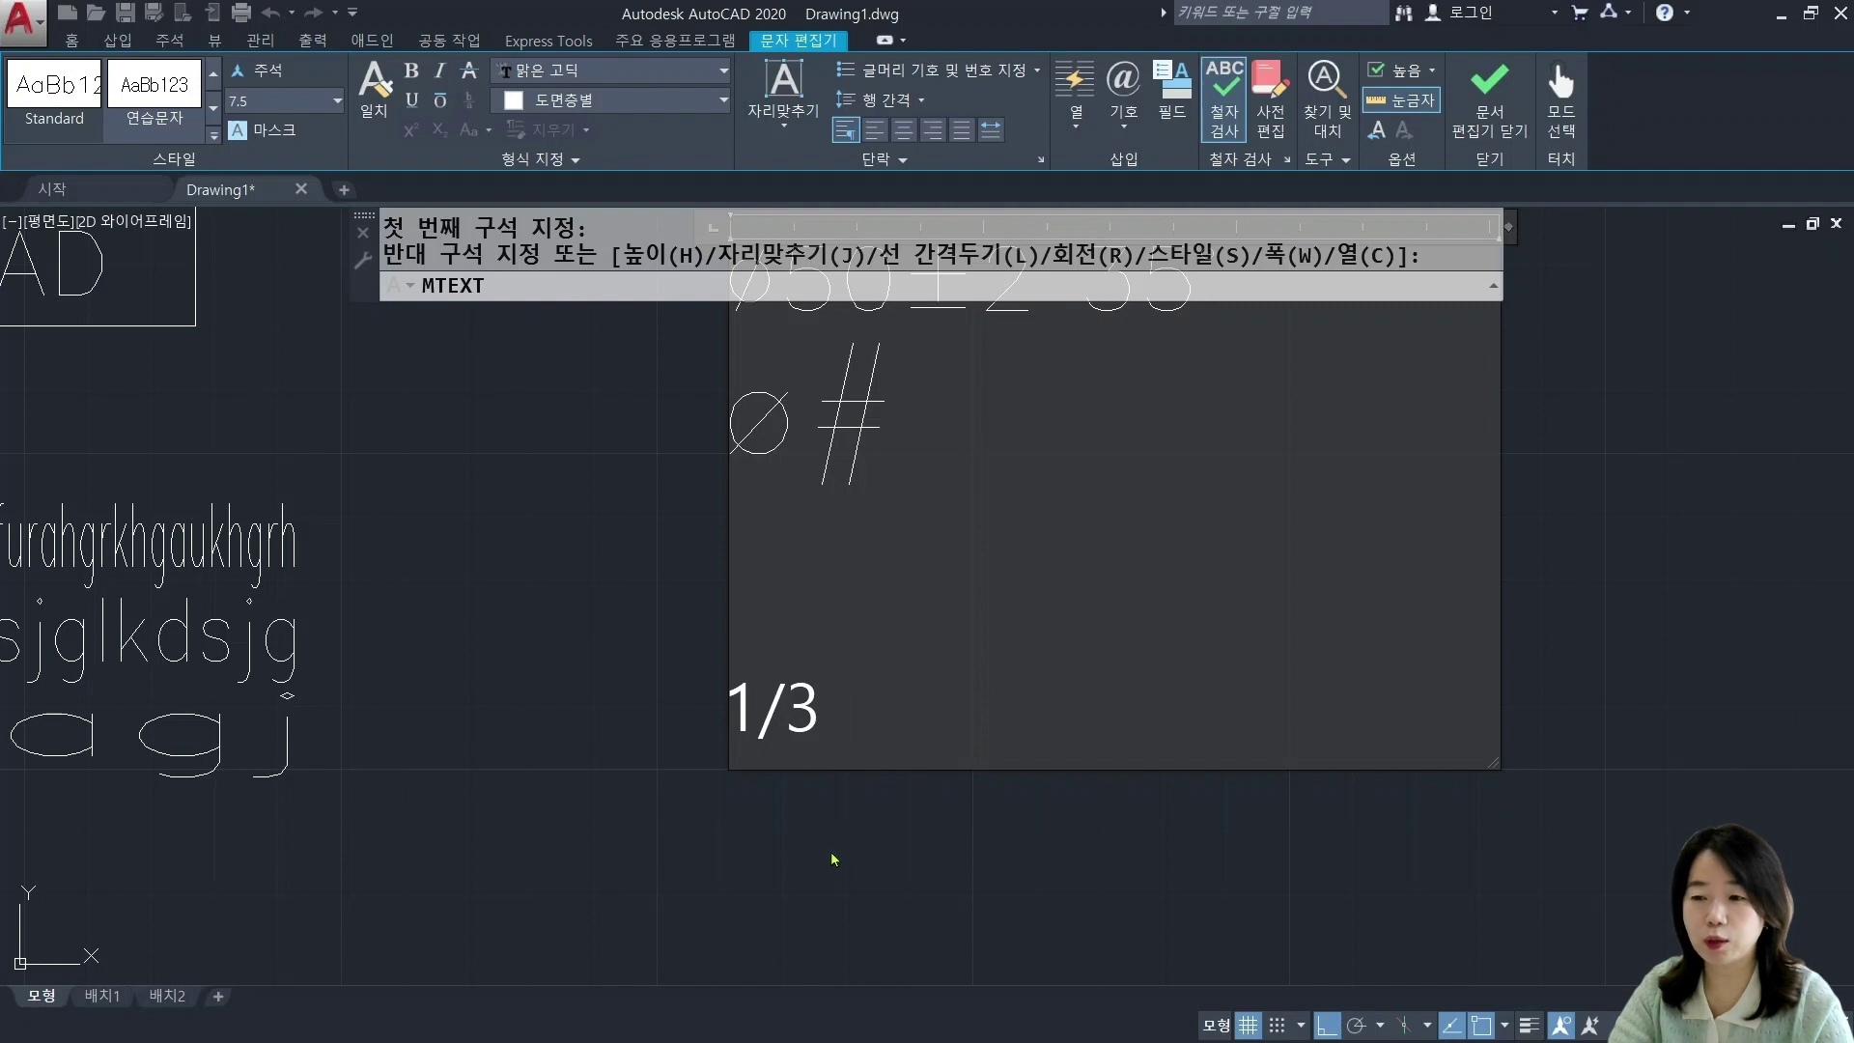
Step: Add the fraction 1/5 after 1/3 and choose the diagonal fraction style, 분수(대각선), in its stack properties
text(1/5)
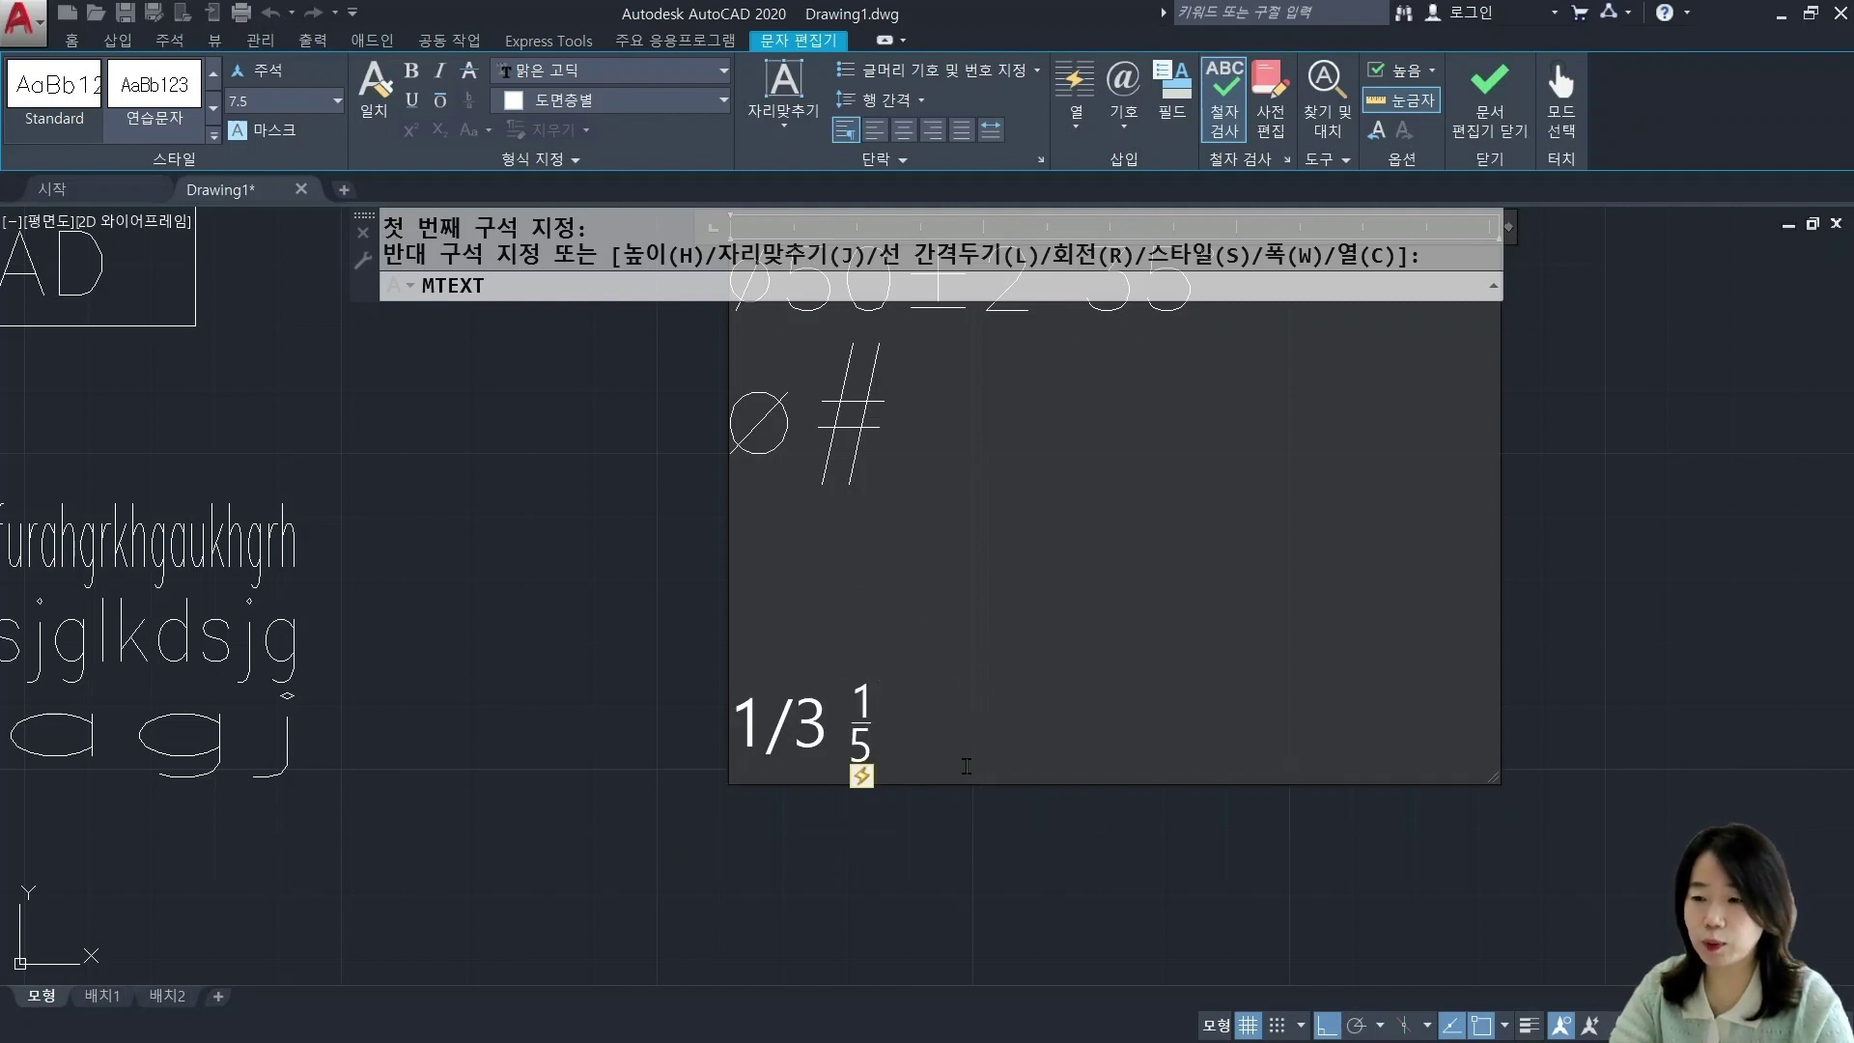
click(863, 778)
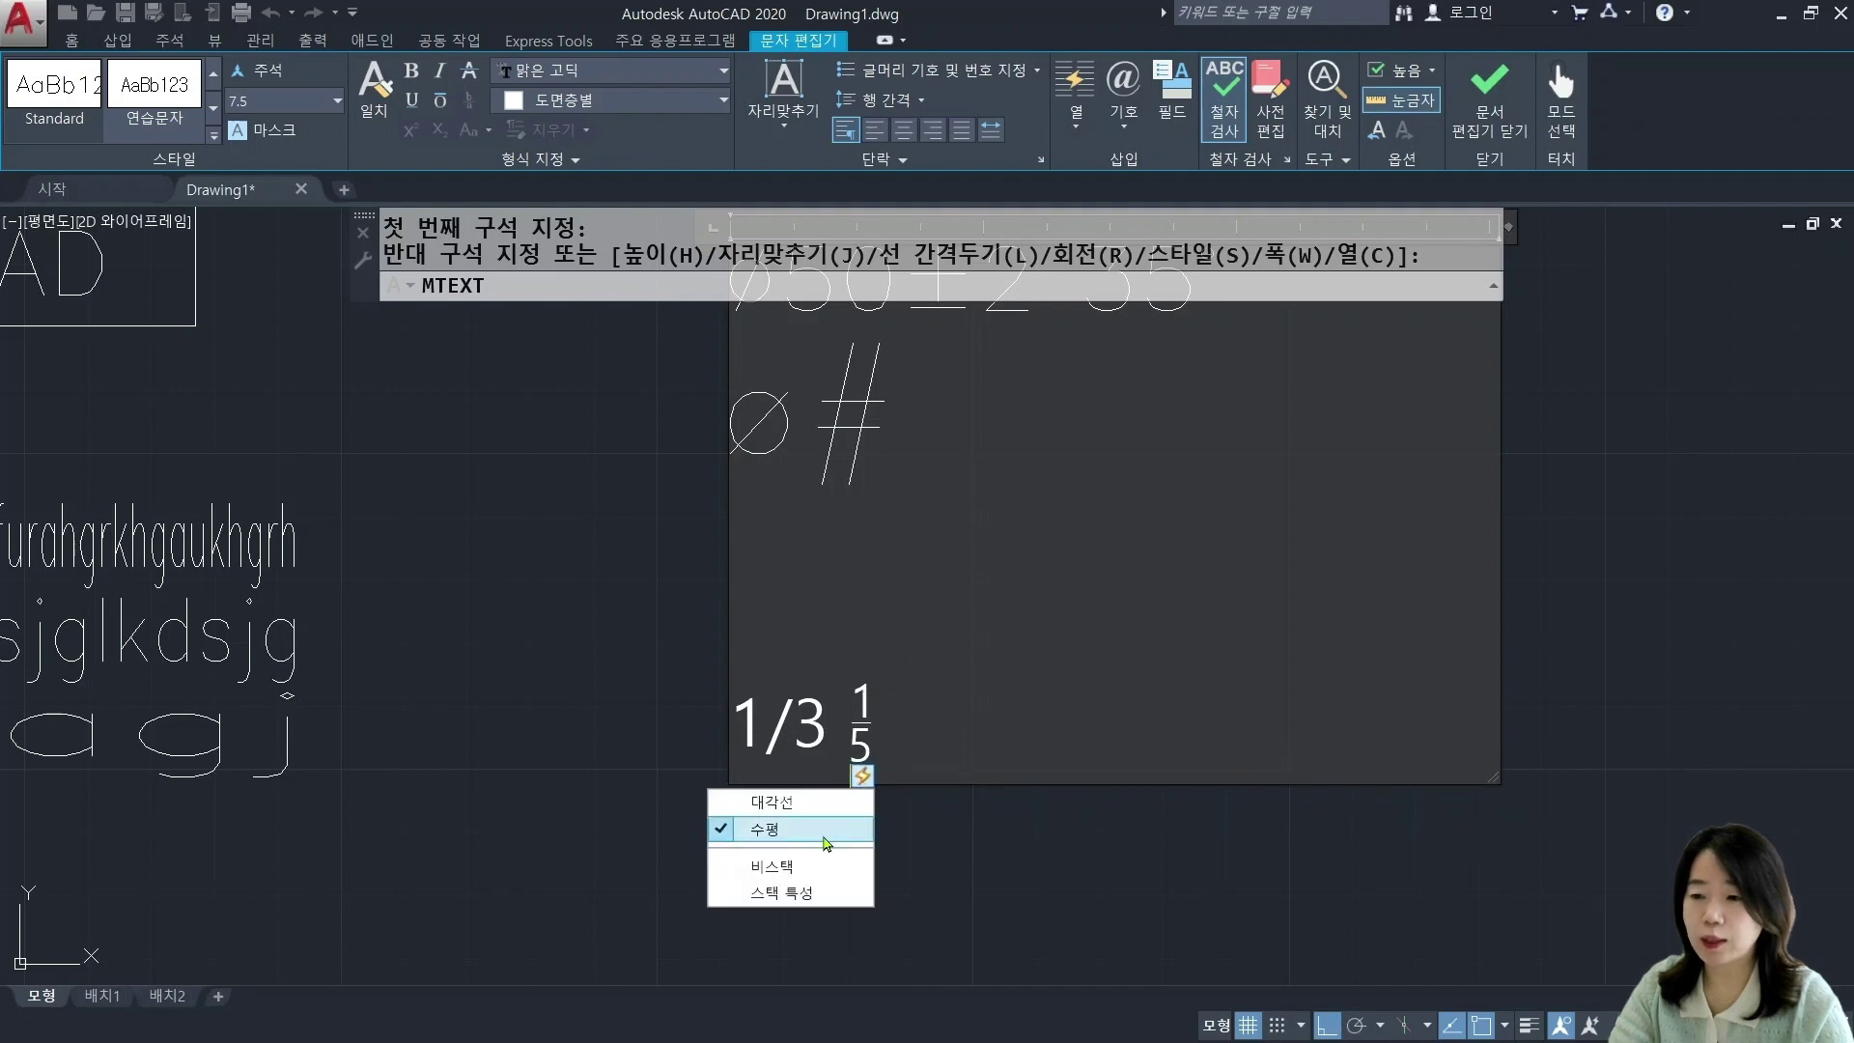
click(787, 893)
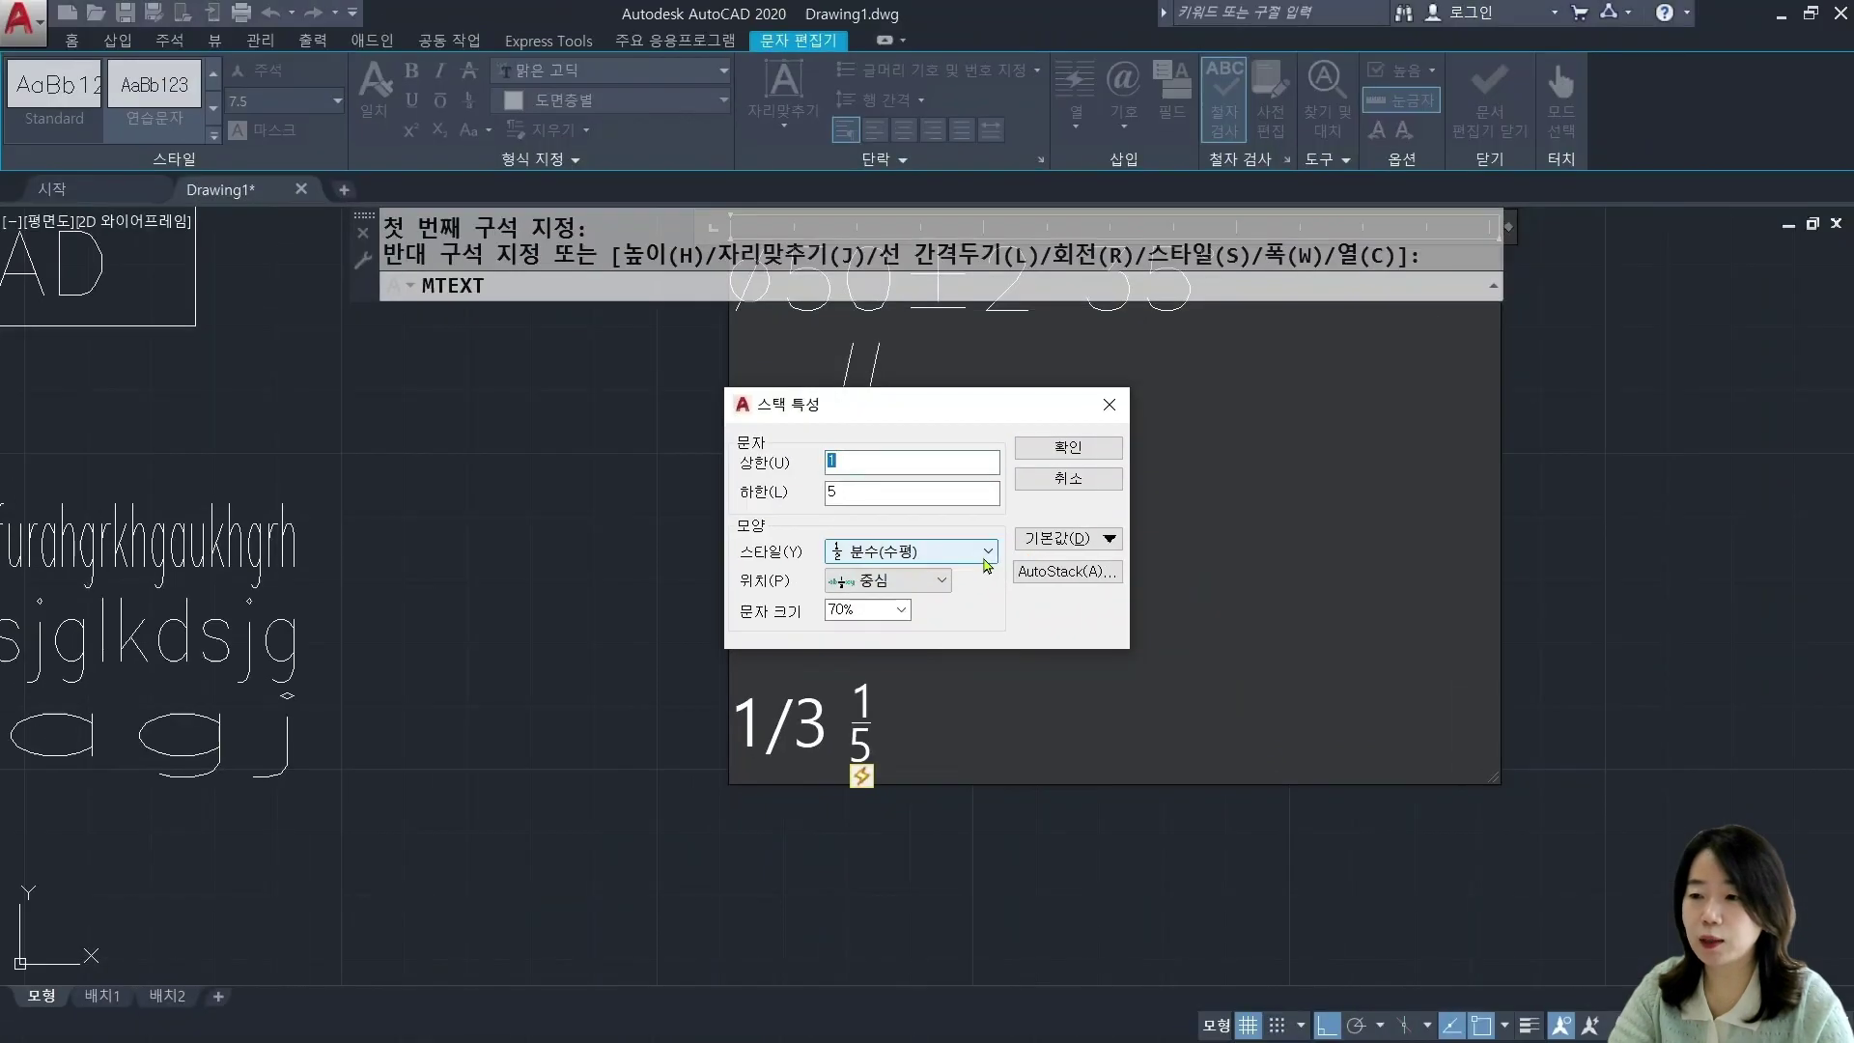
click(929, 523)
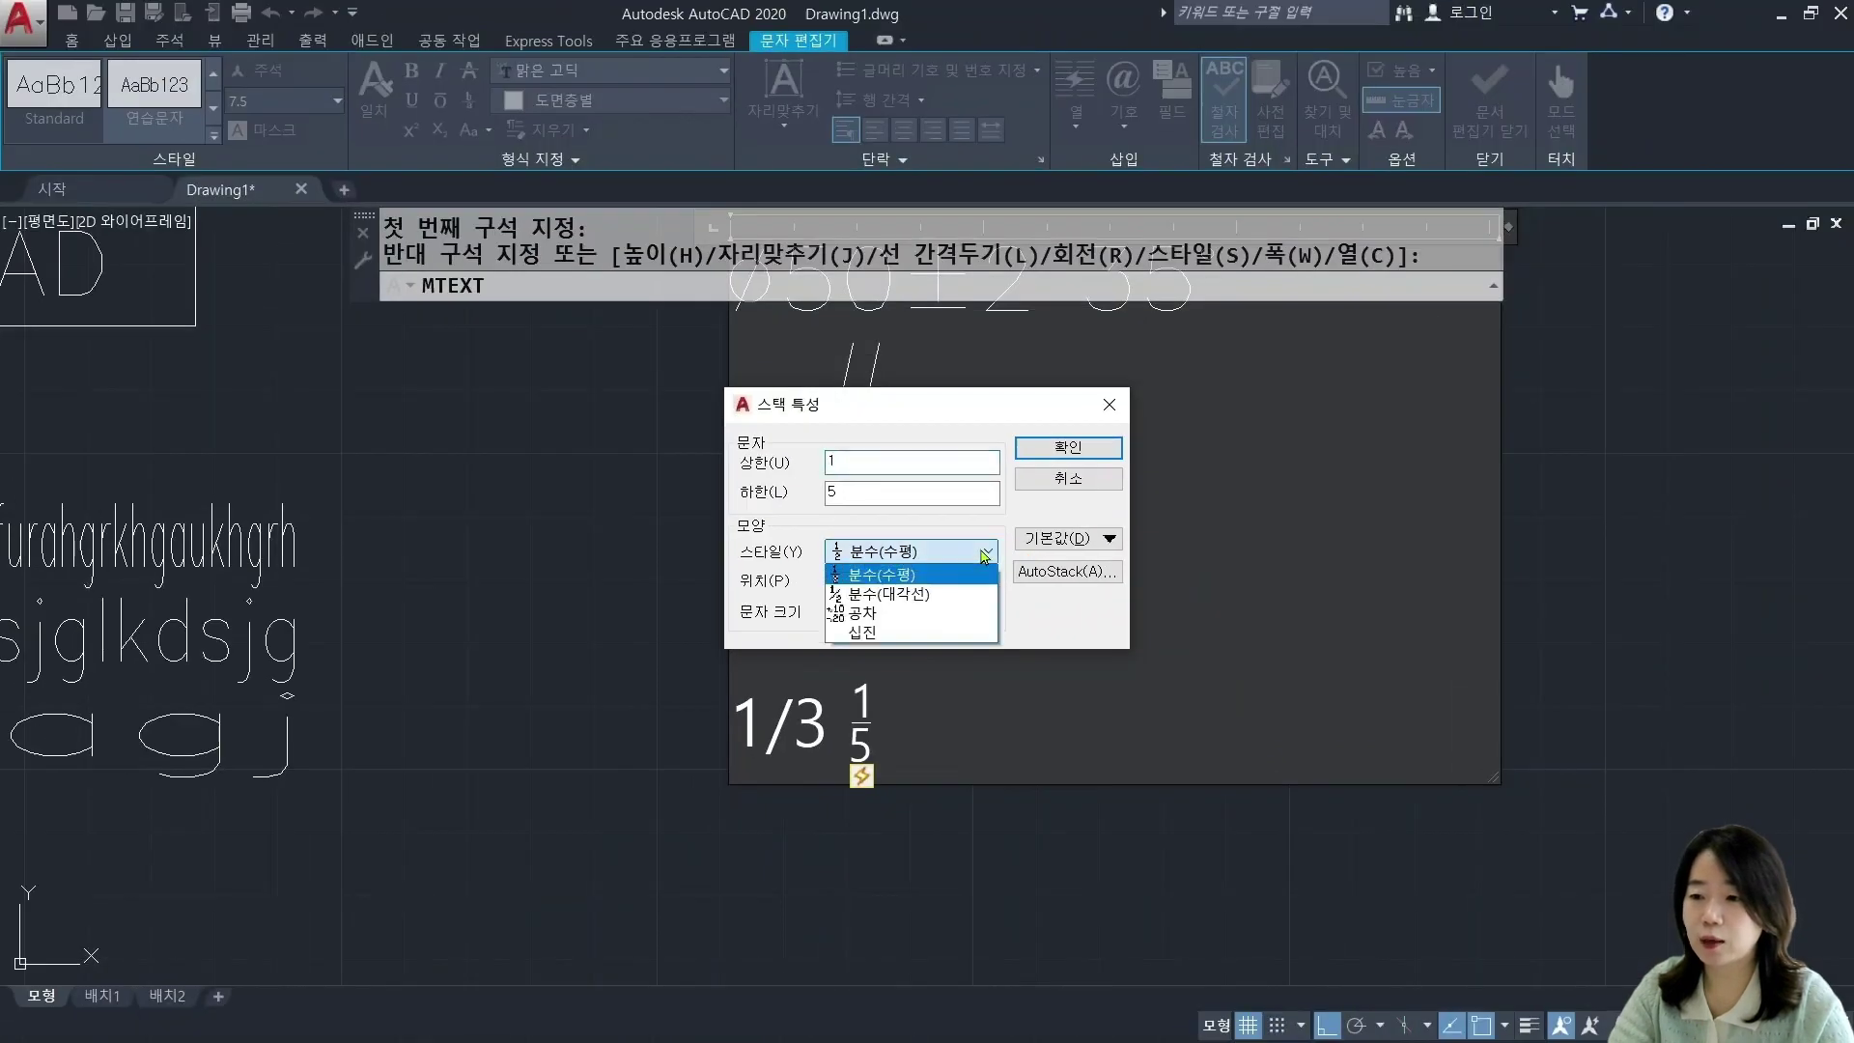
click(918, 592)
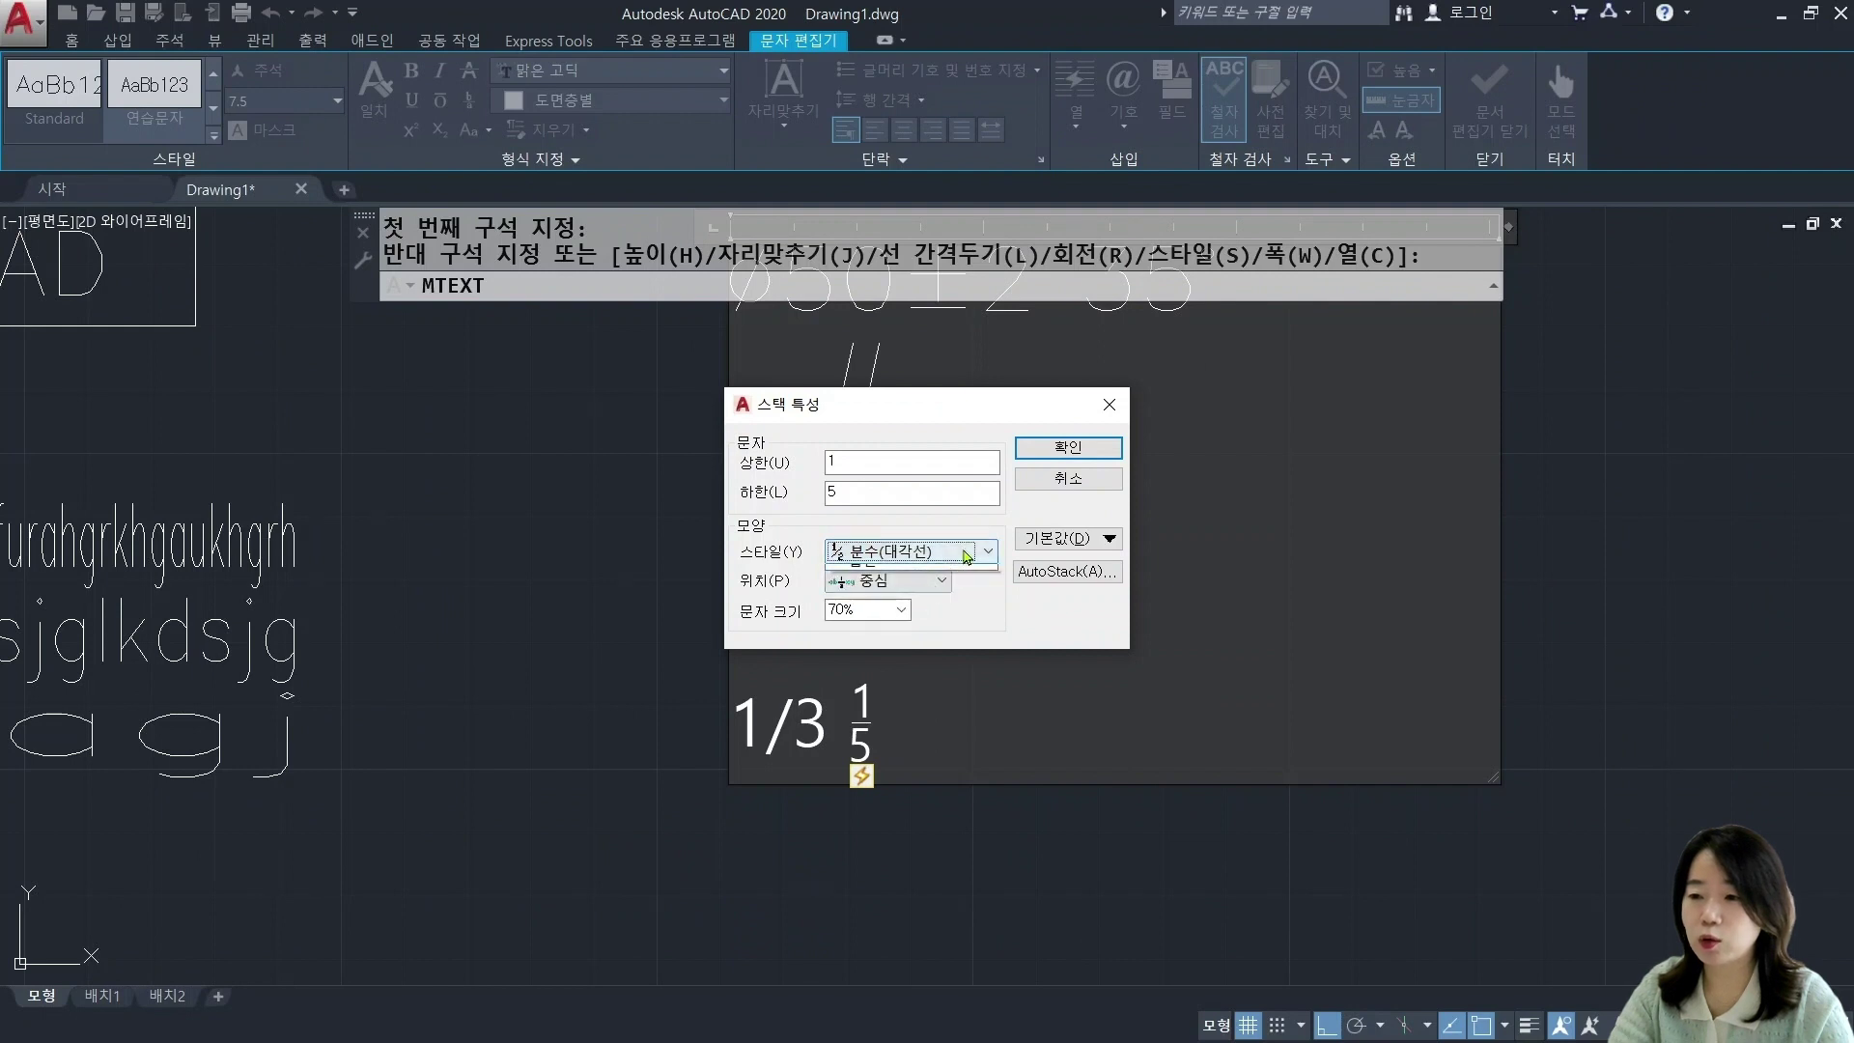
click(961, 553)
click(888, 592)
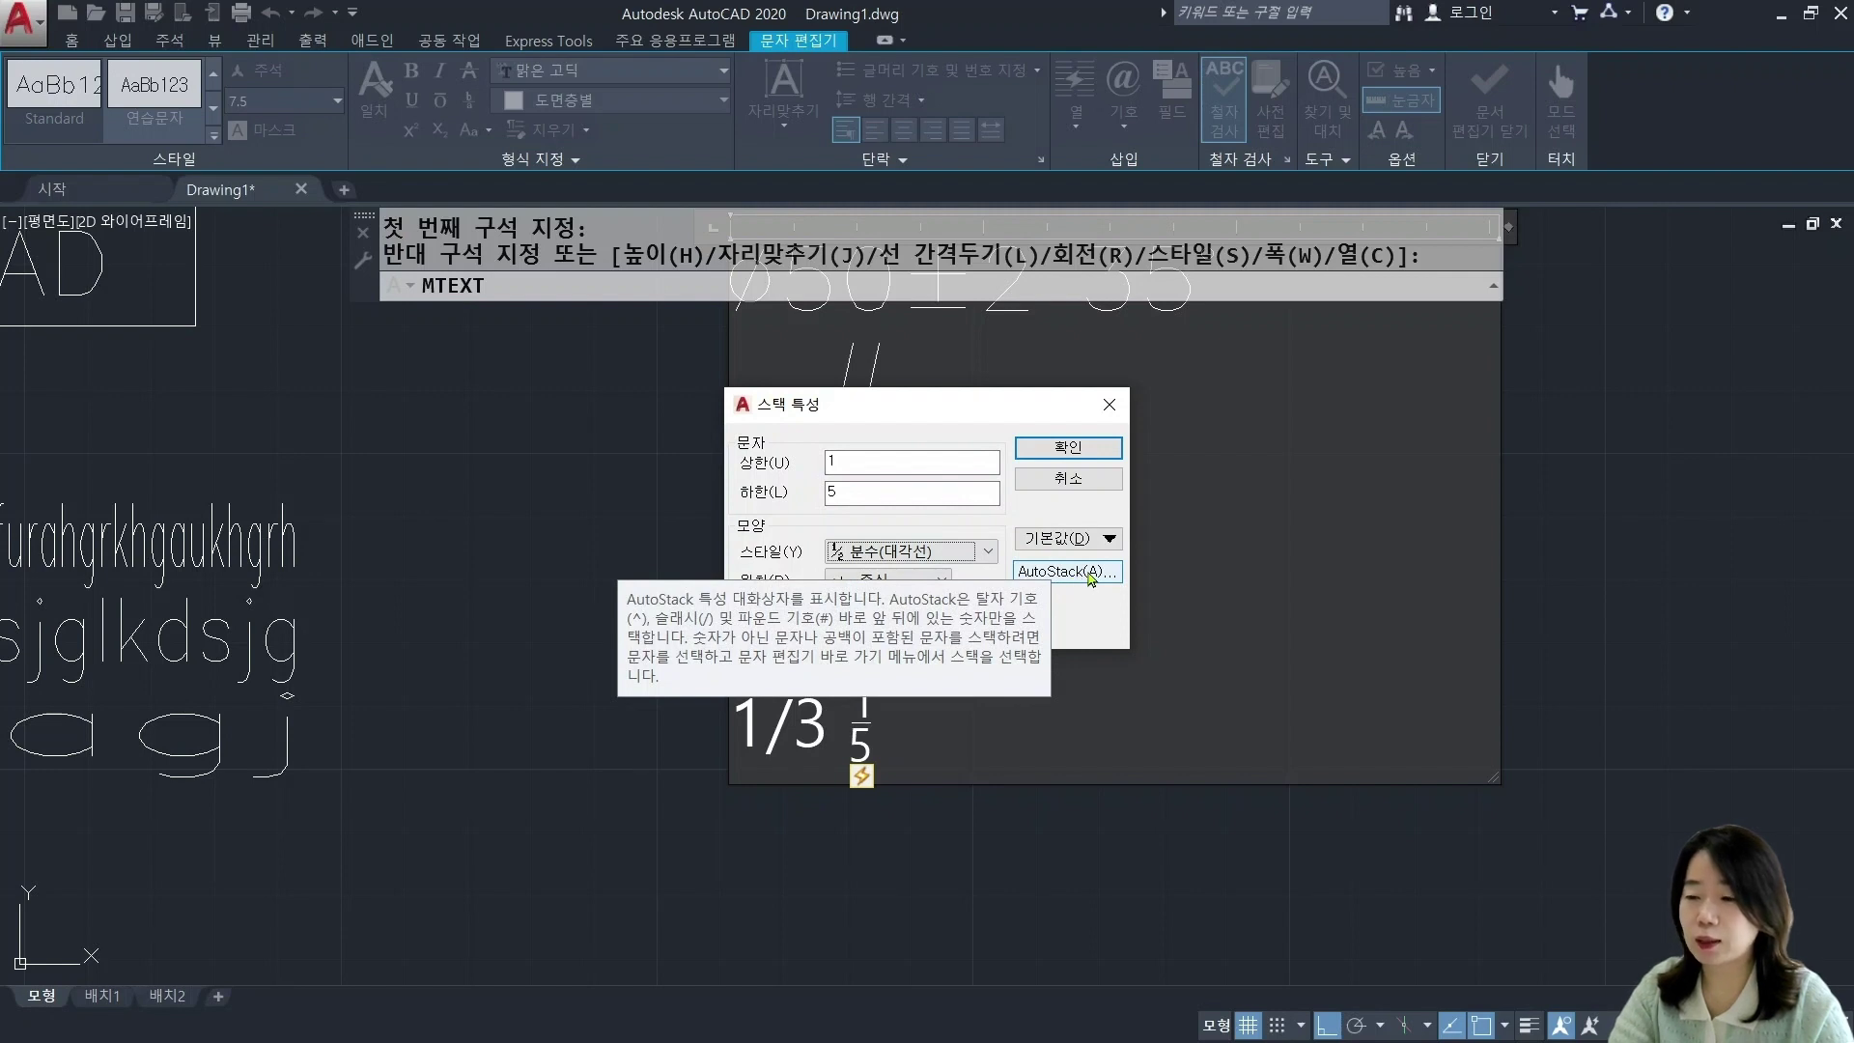
Step: Turn off AutoStack for typed fractions and apply the stack properties of the 1/5 fraction
click(1091, 576)
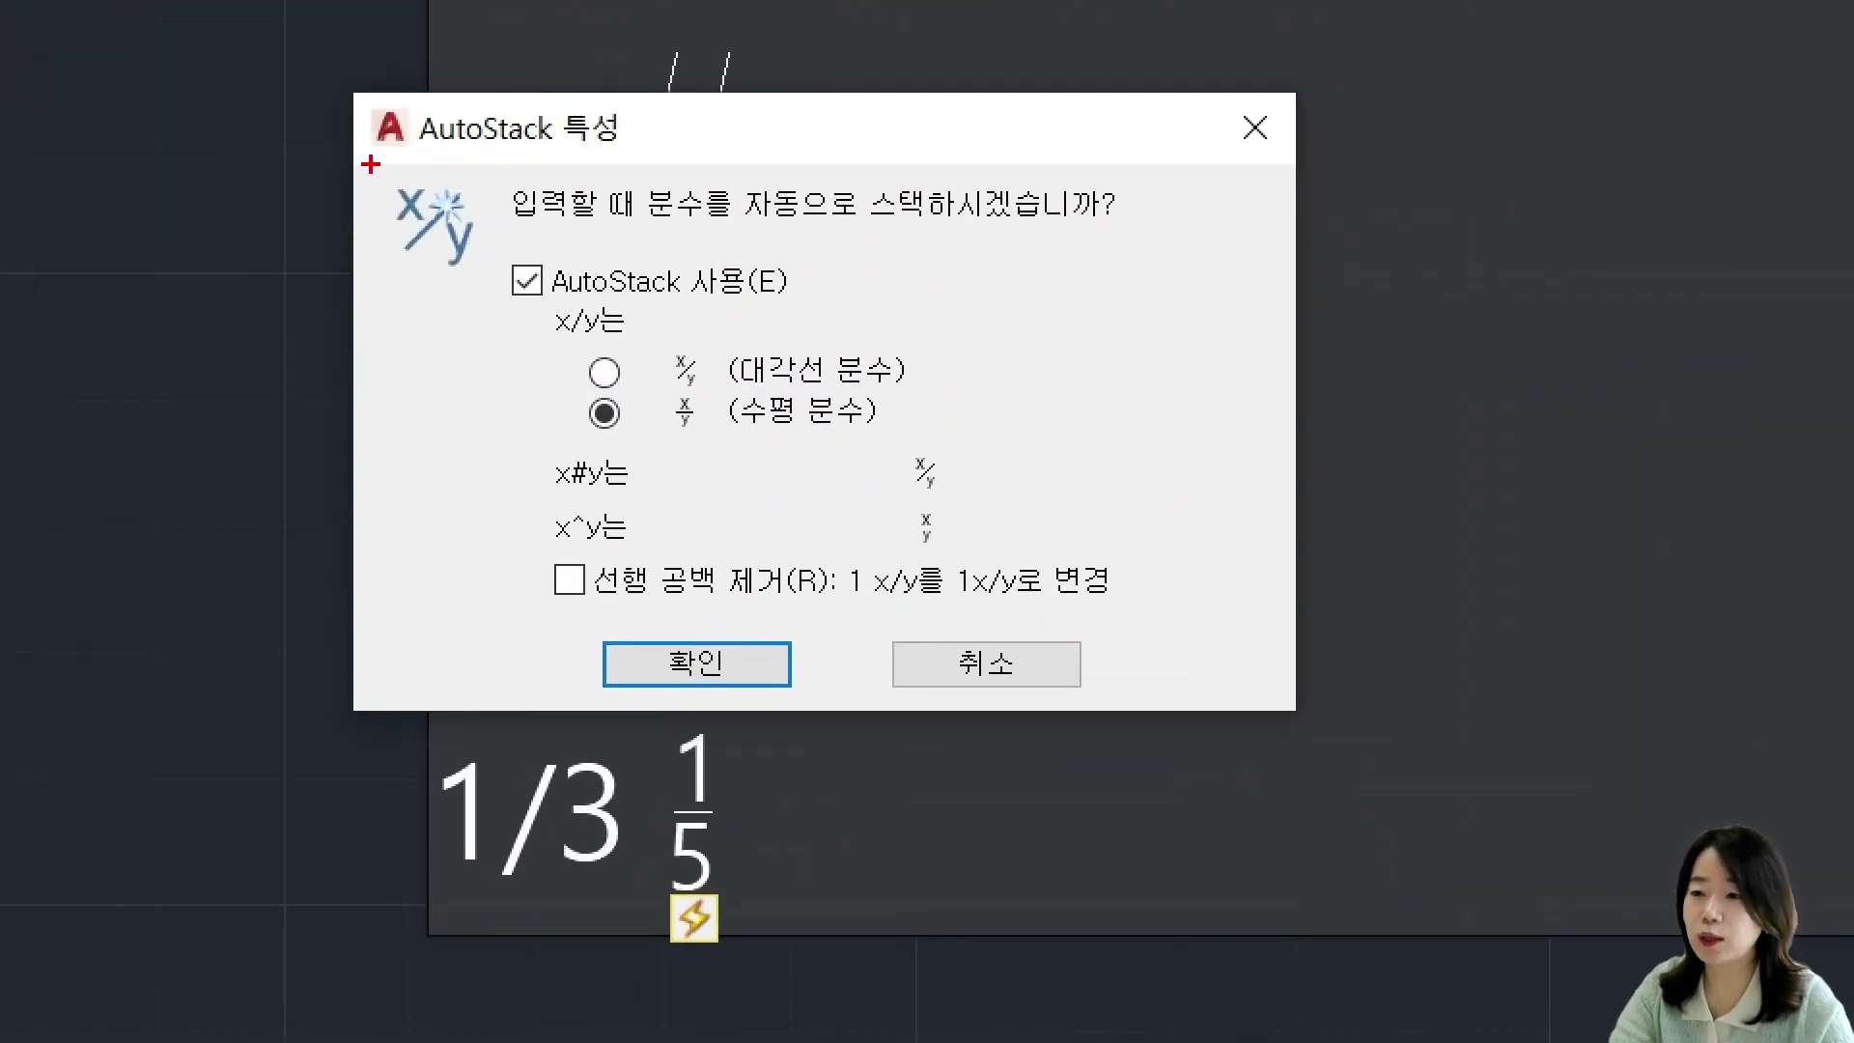
mouse_move(537, 315)
mouse_down()
mouse_move(473, 307)
mouse_move(579, 247)
mouse_move(495, 331)
mouse_up()
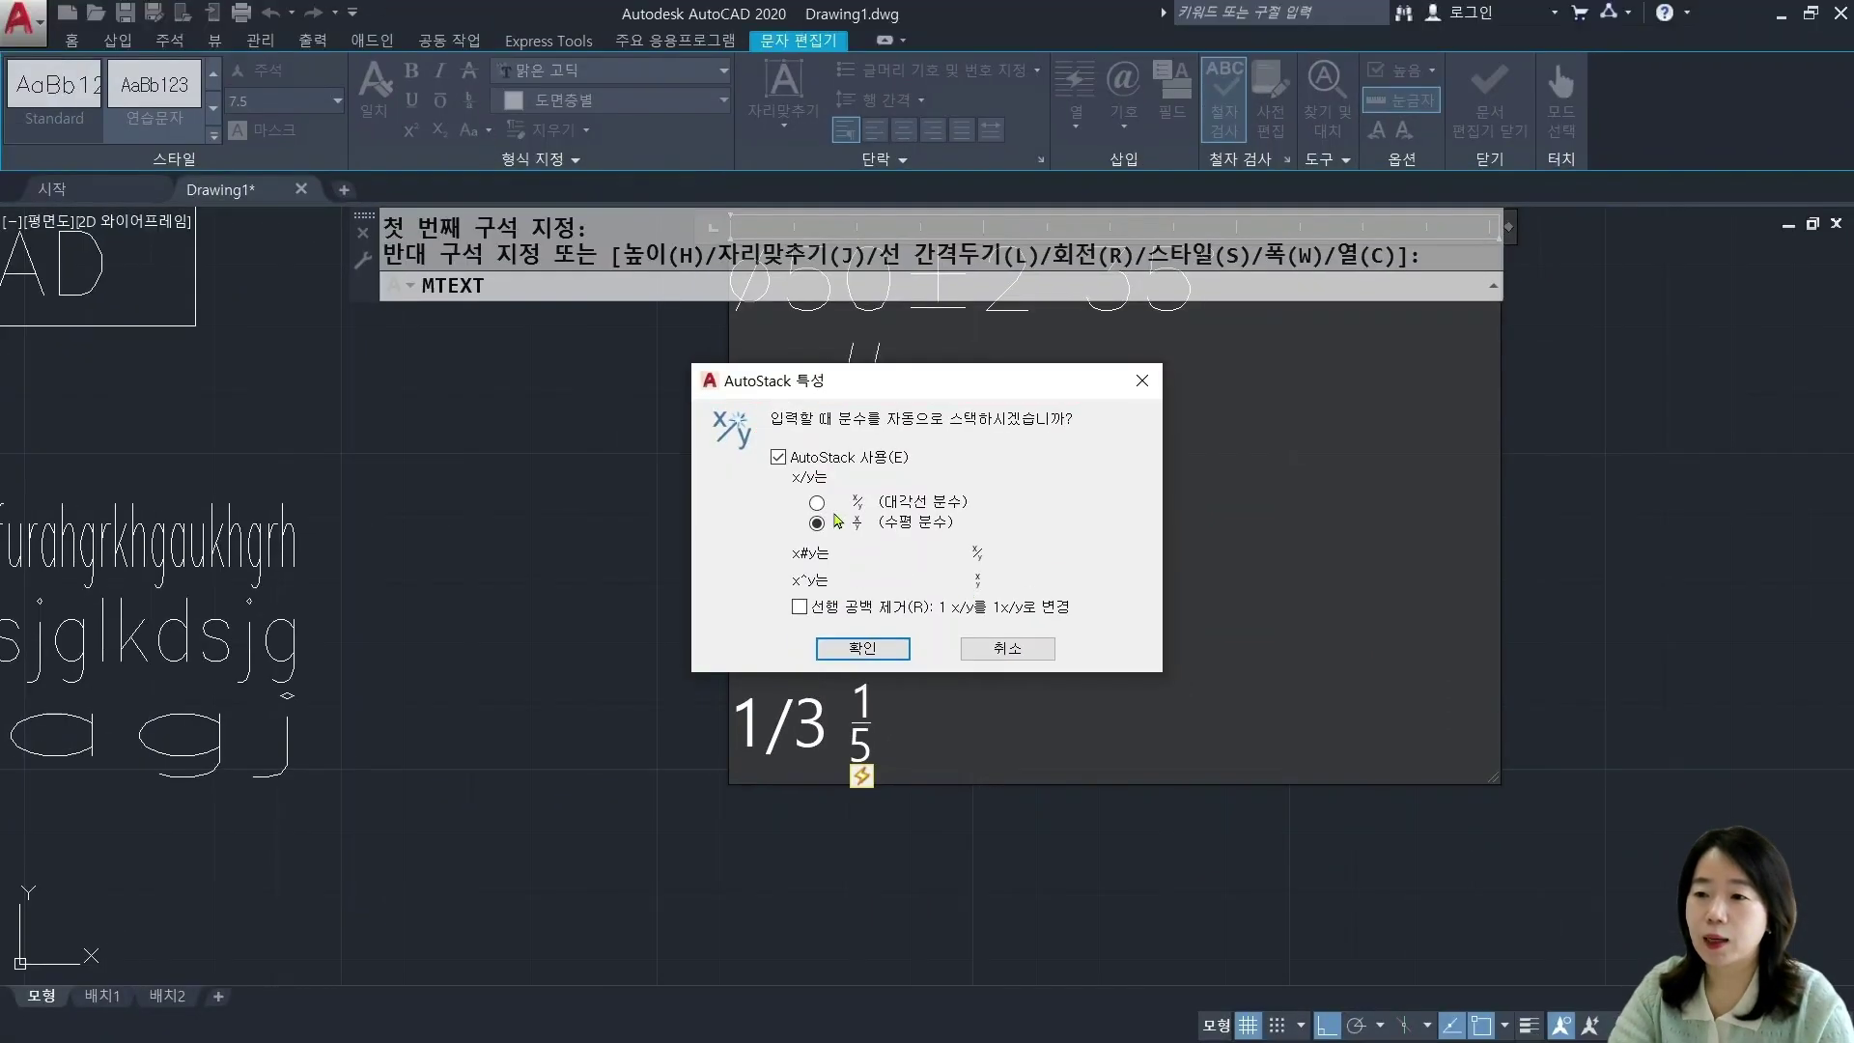
click(670, 367)
click(903, 648)
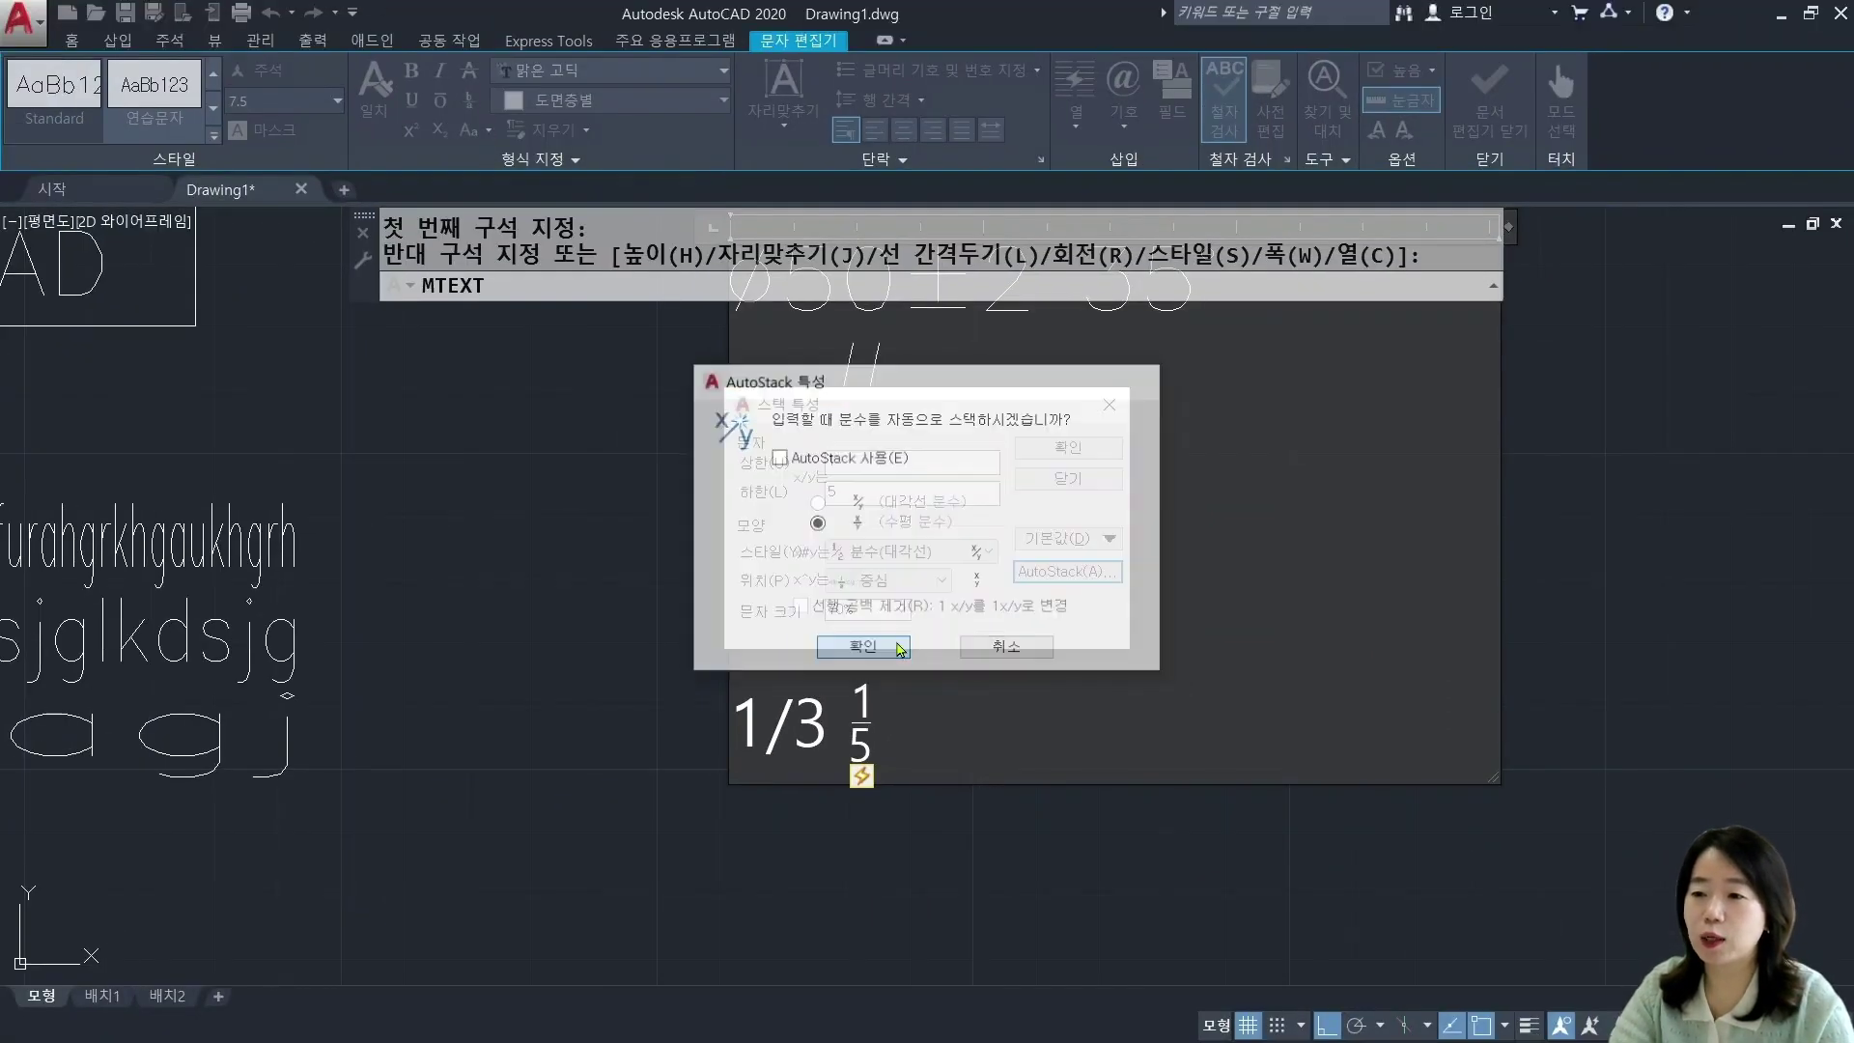
click(1083, 448)
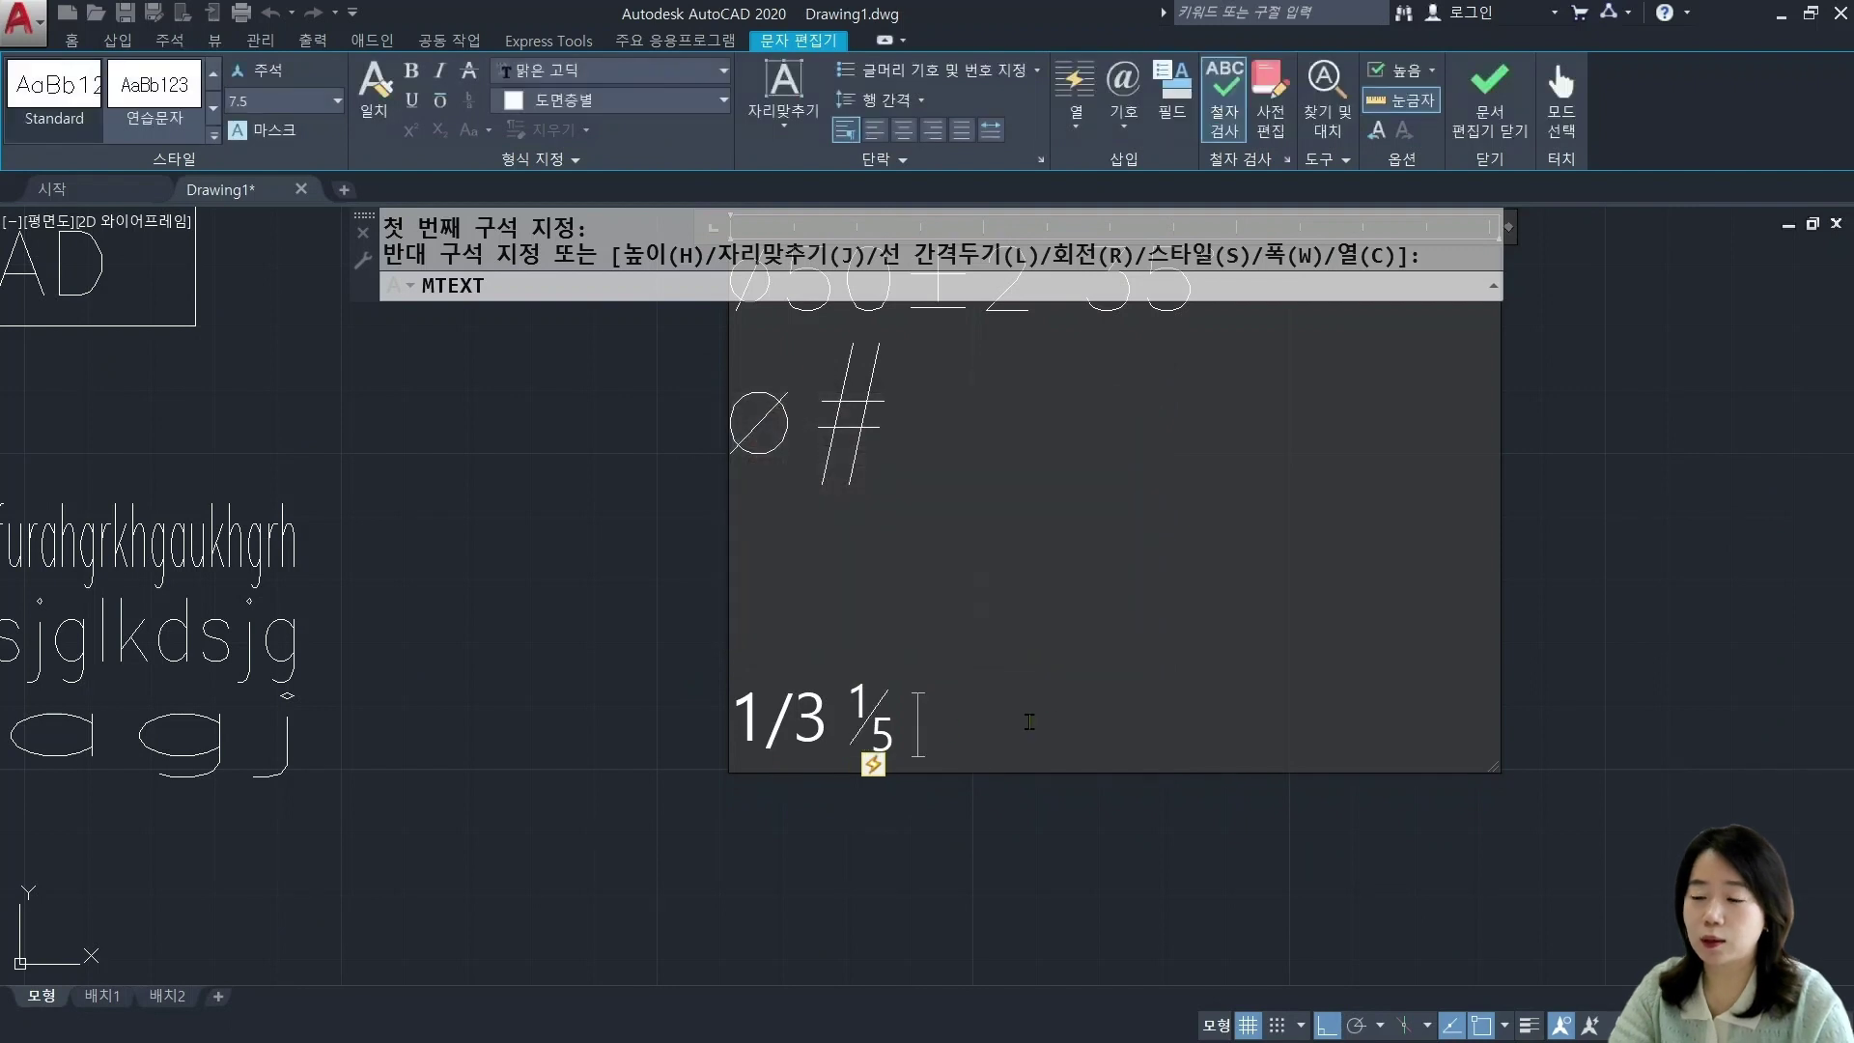
Step: Add 1/7 as plain text after the 1/5 fraction and convert it manually to a stacked fraction
text(1/)
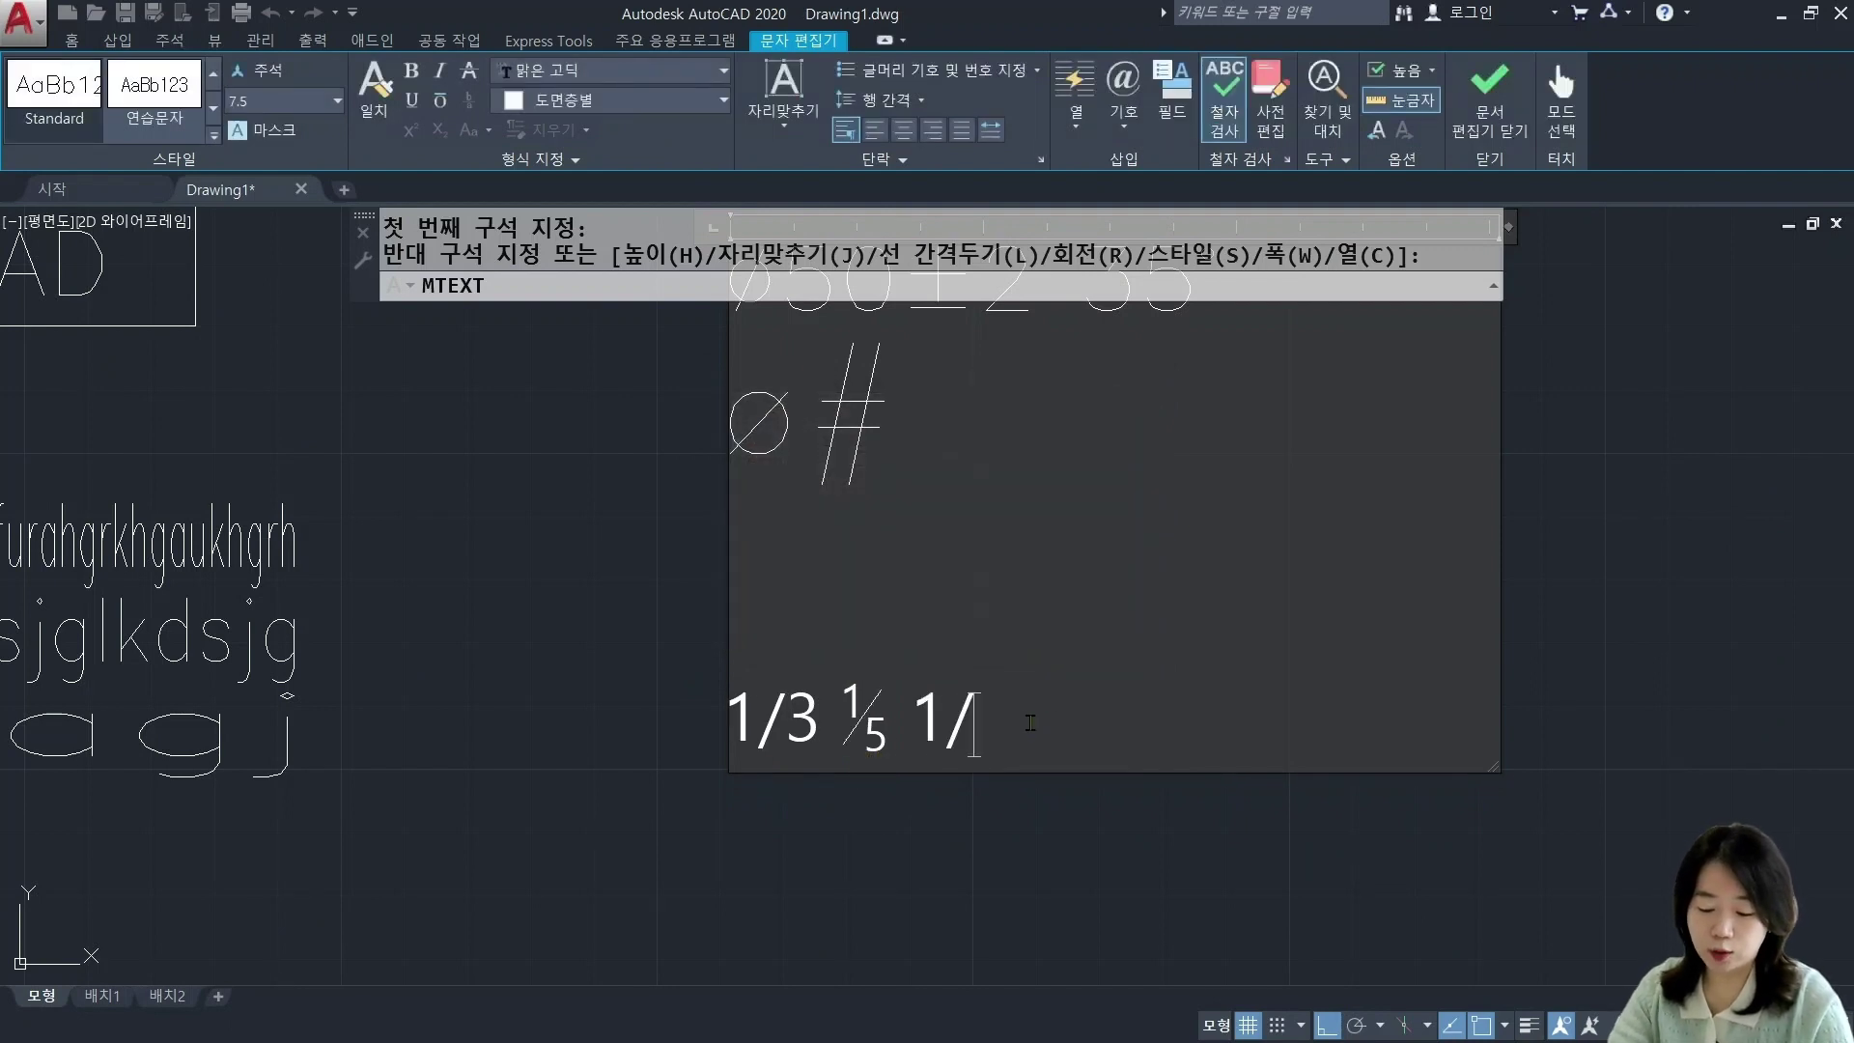
text(7)
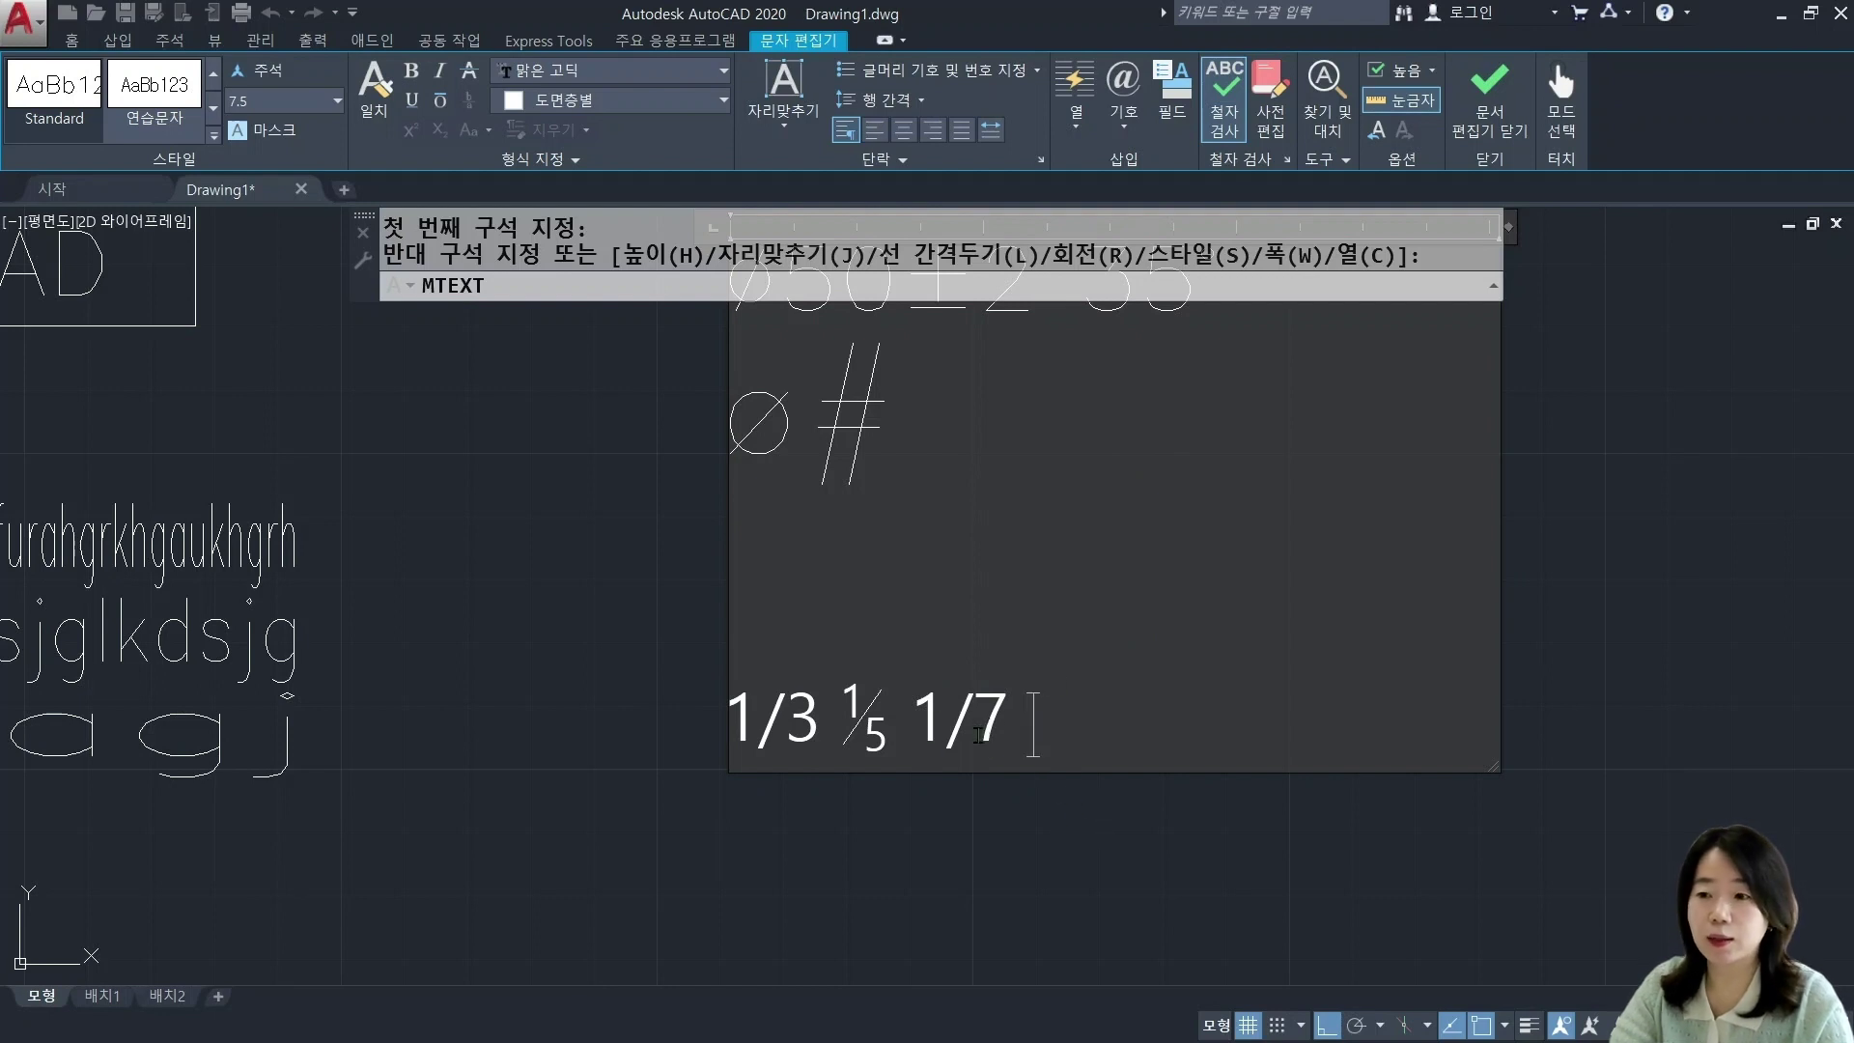
drag(1012, 734, 912, 734)
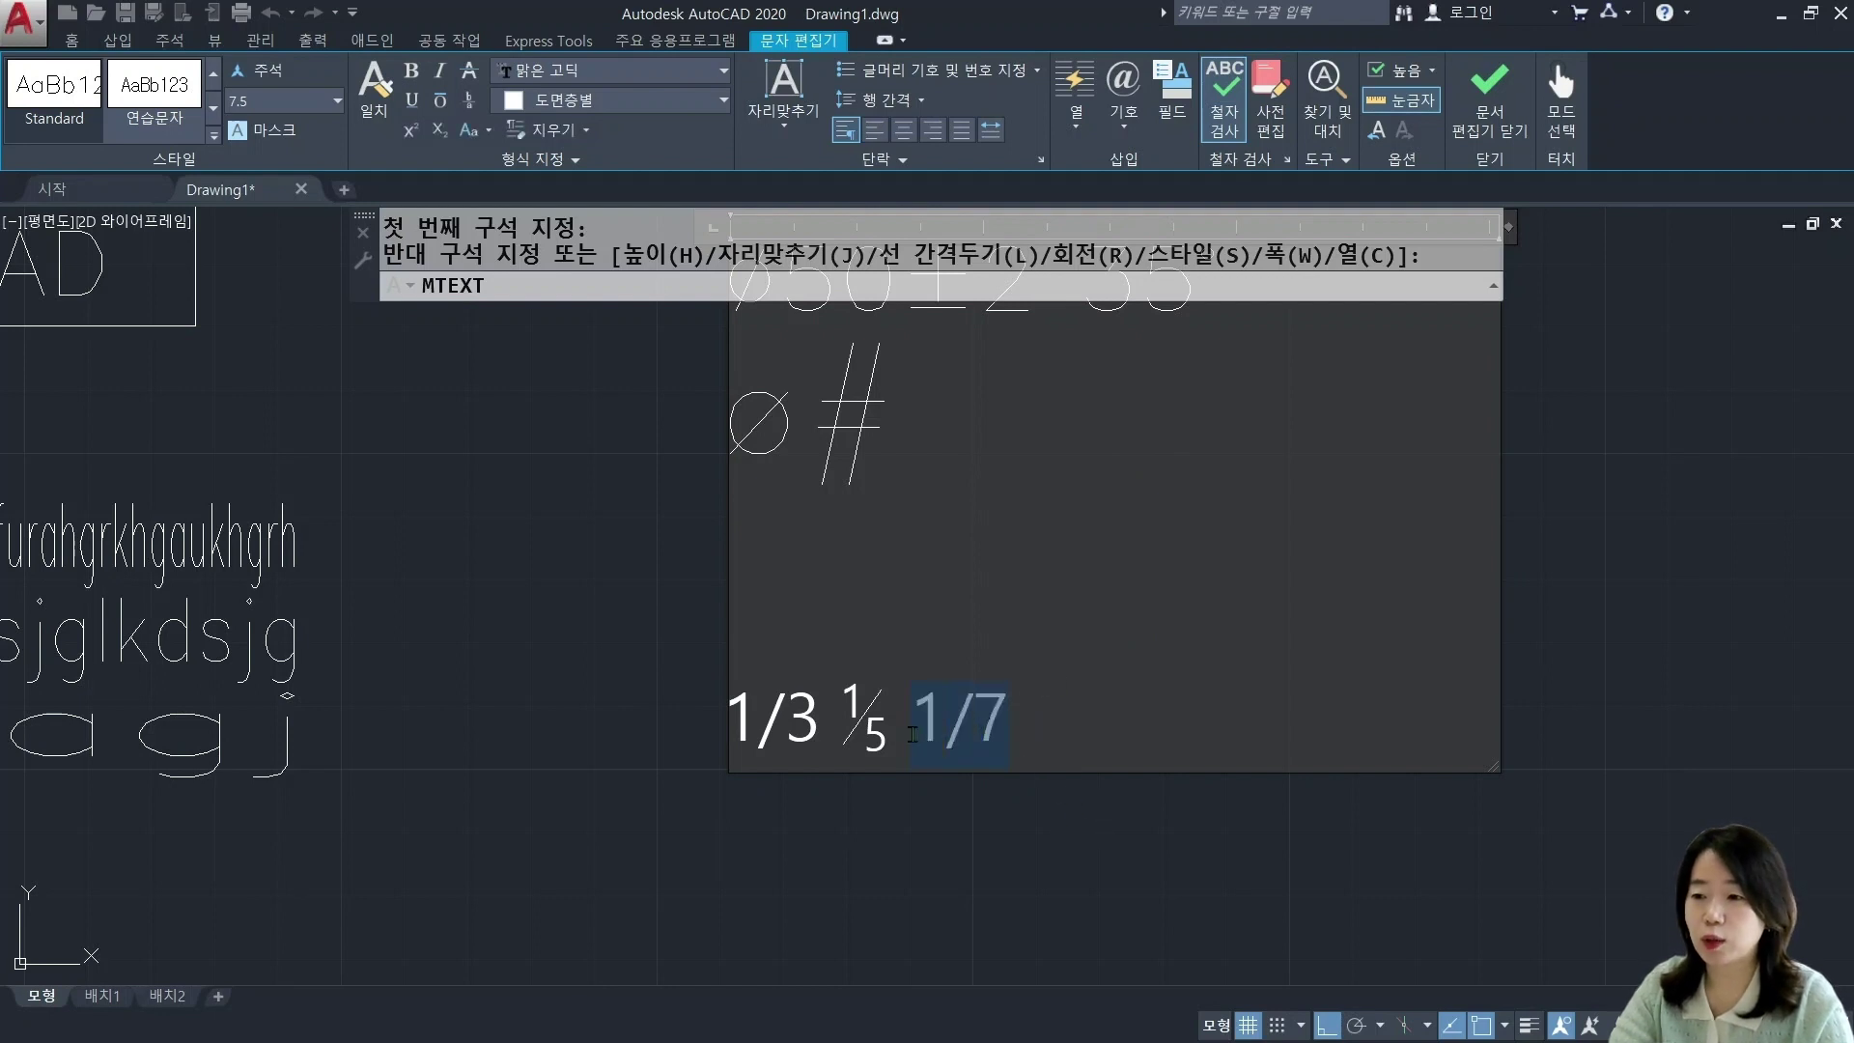
right_click(967, 731)
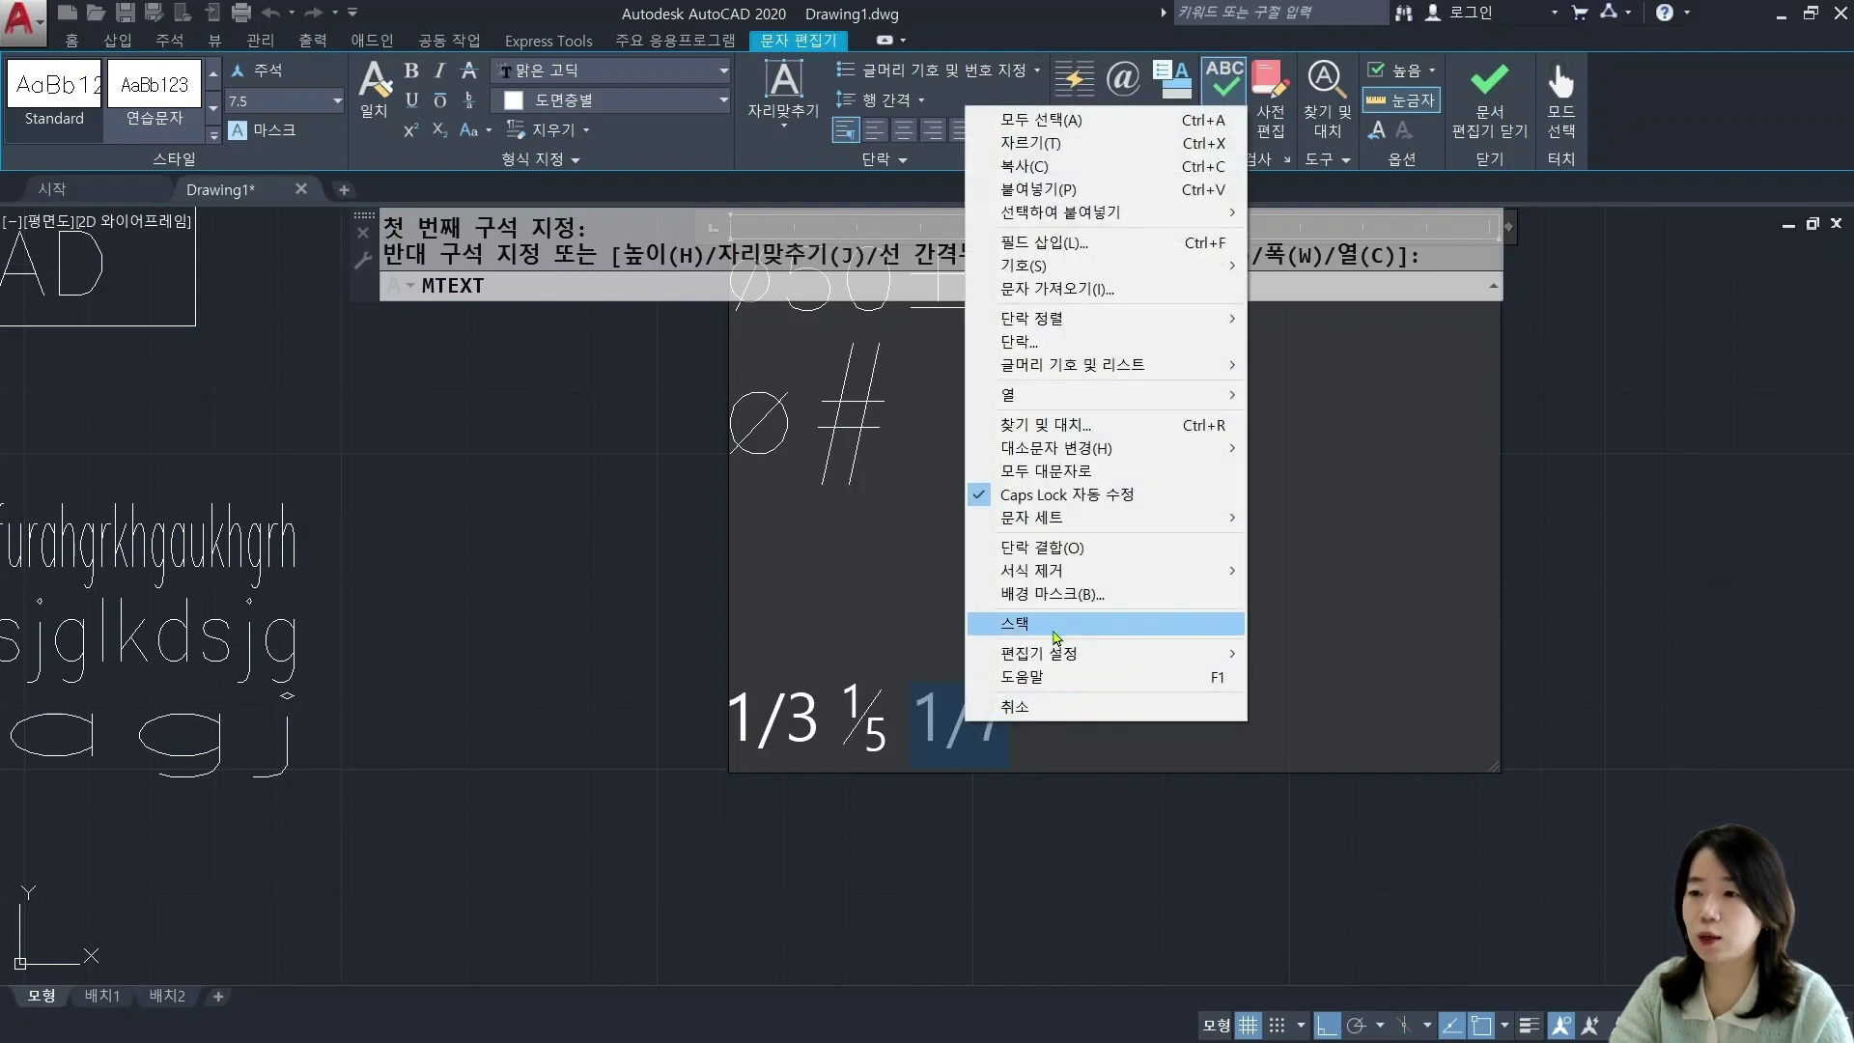
click(1056, 638)
click(1055, 624)
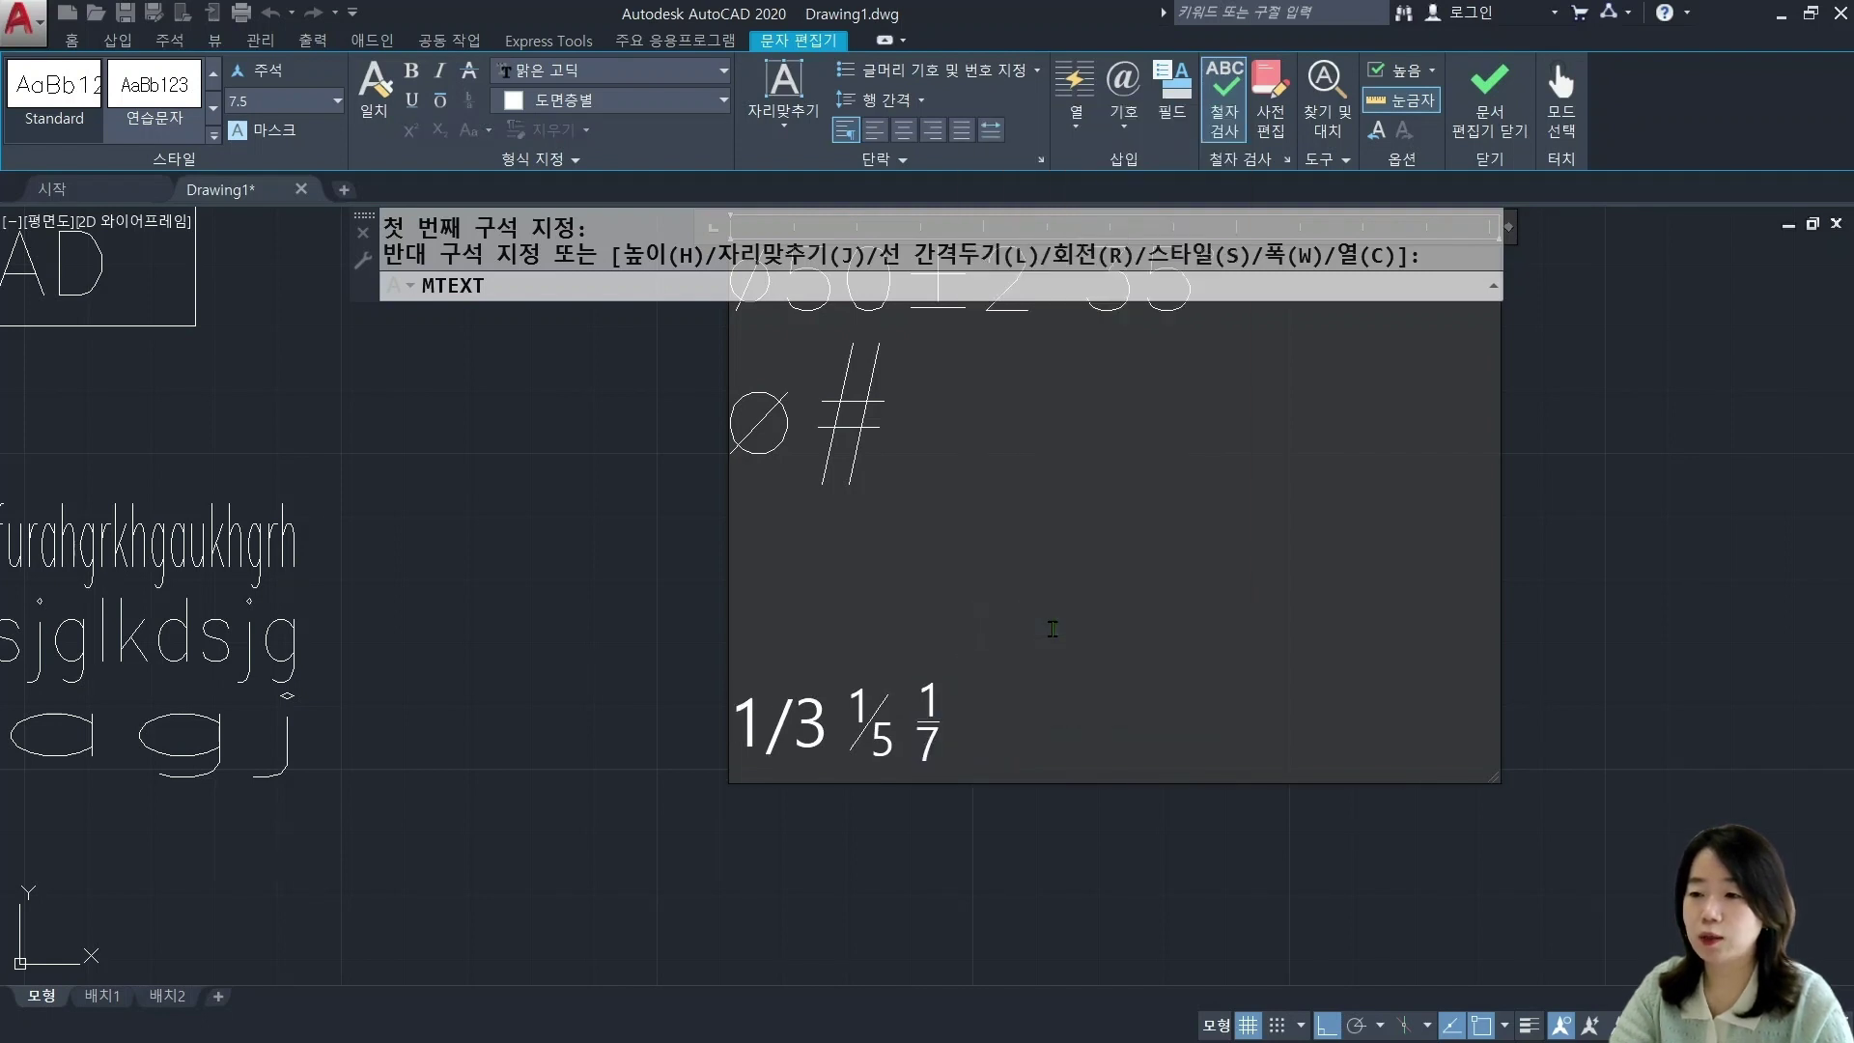
Step: Turn AutoStack back on with horizontal fractions through the stack properties of the 1/7 fraction
click(930, 724)
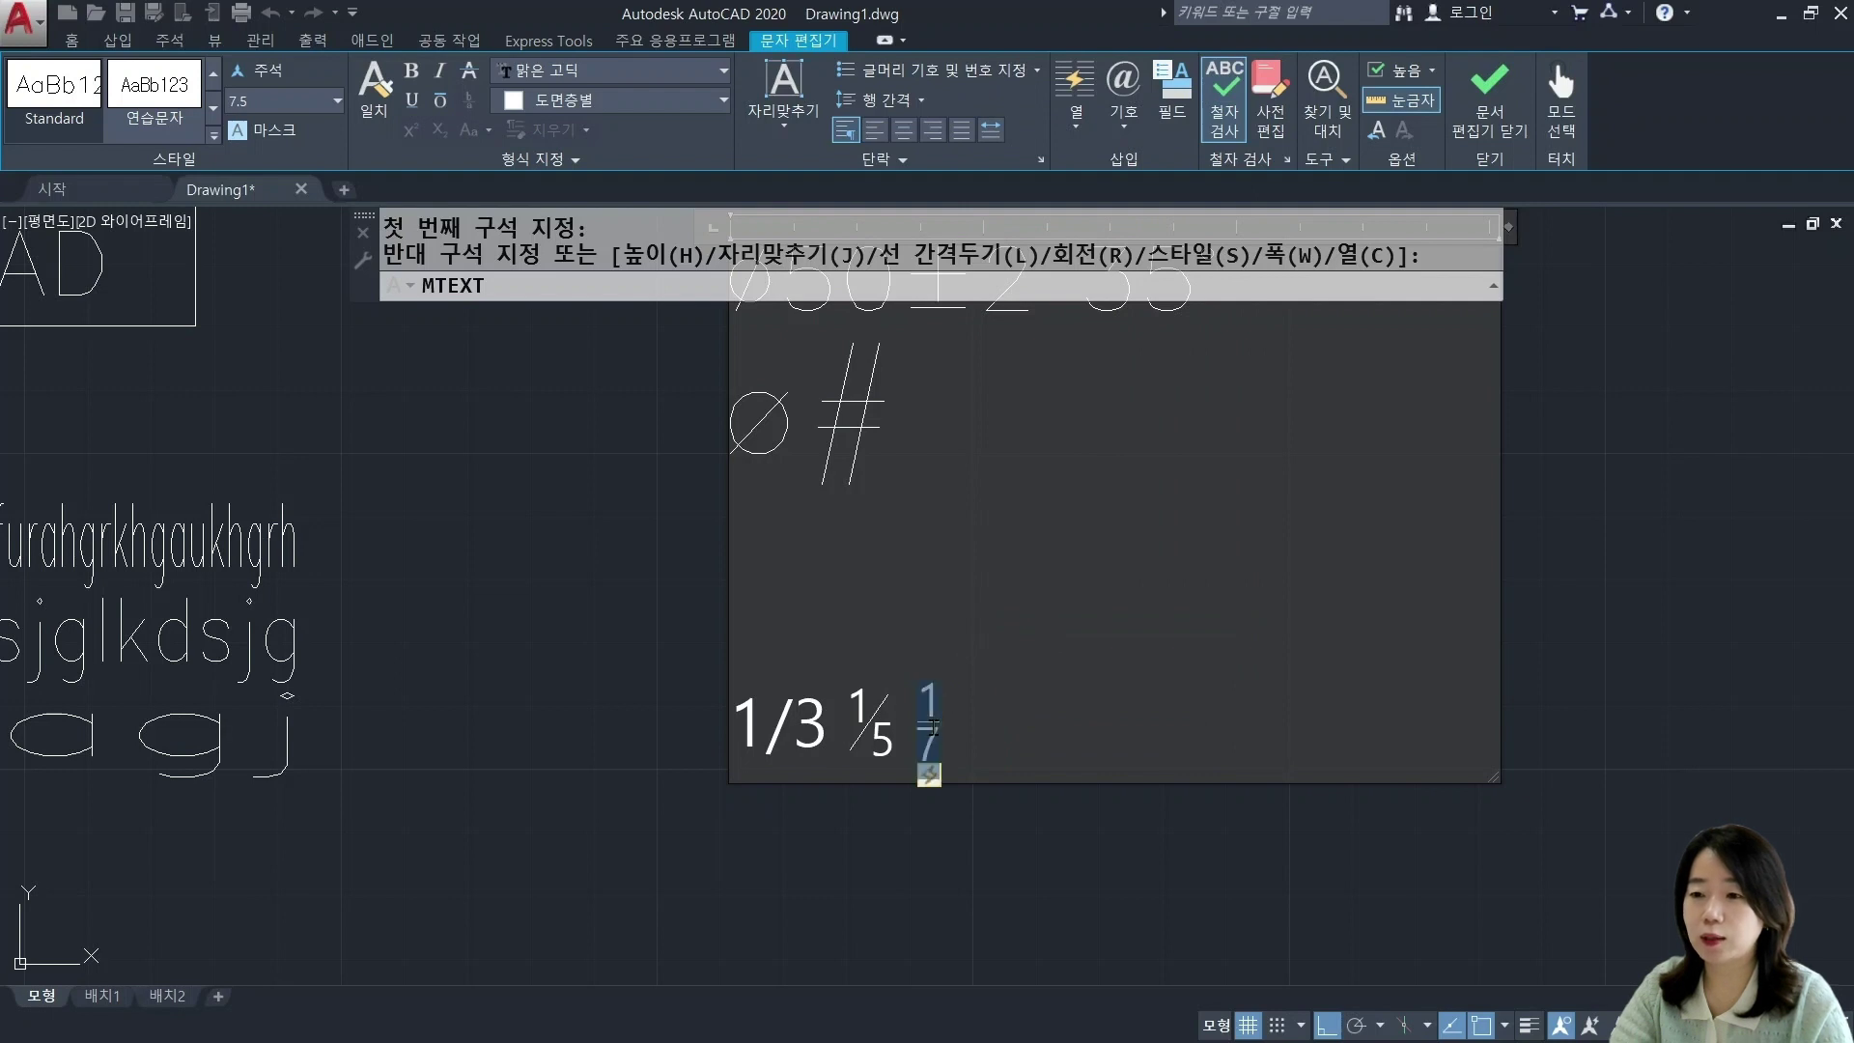
click(929, 775)
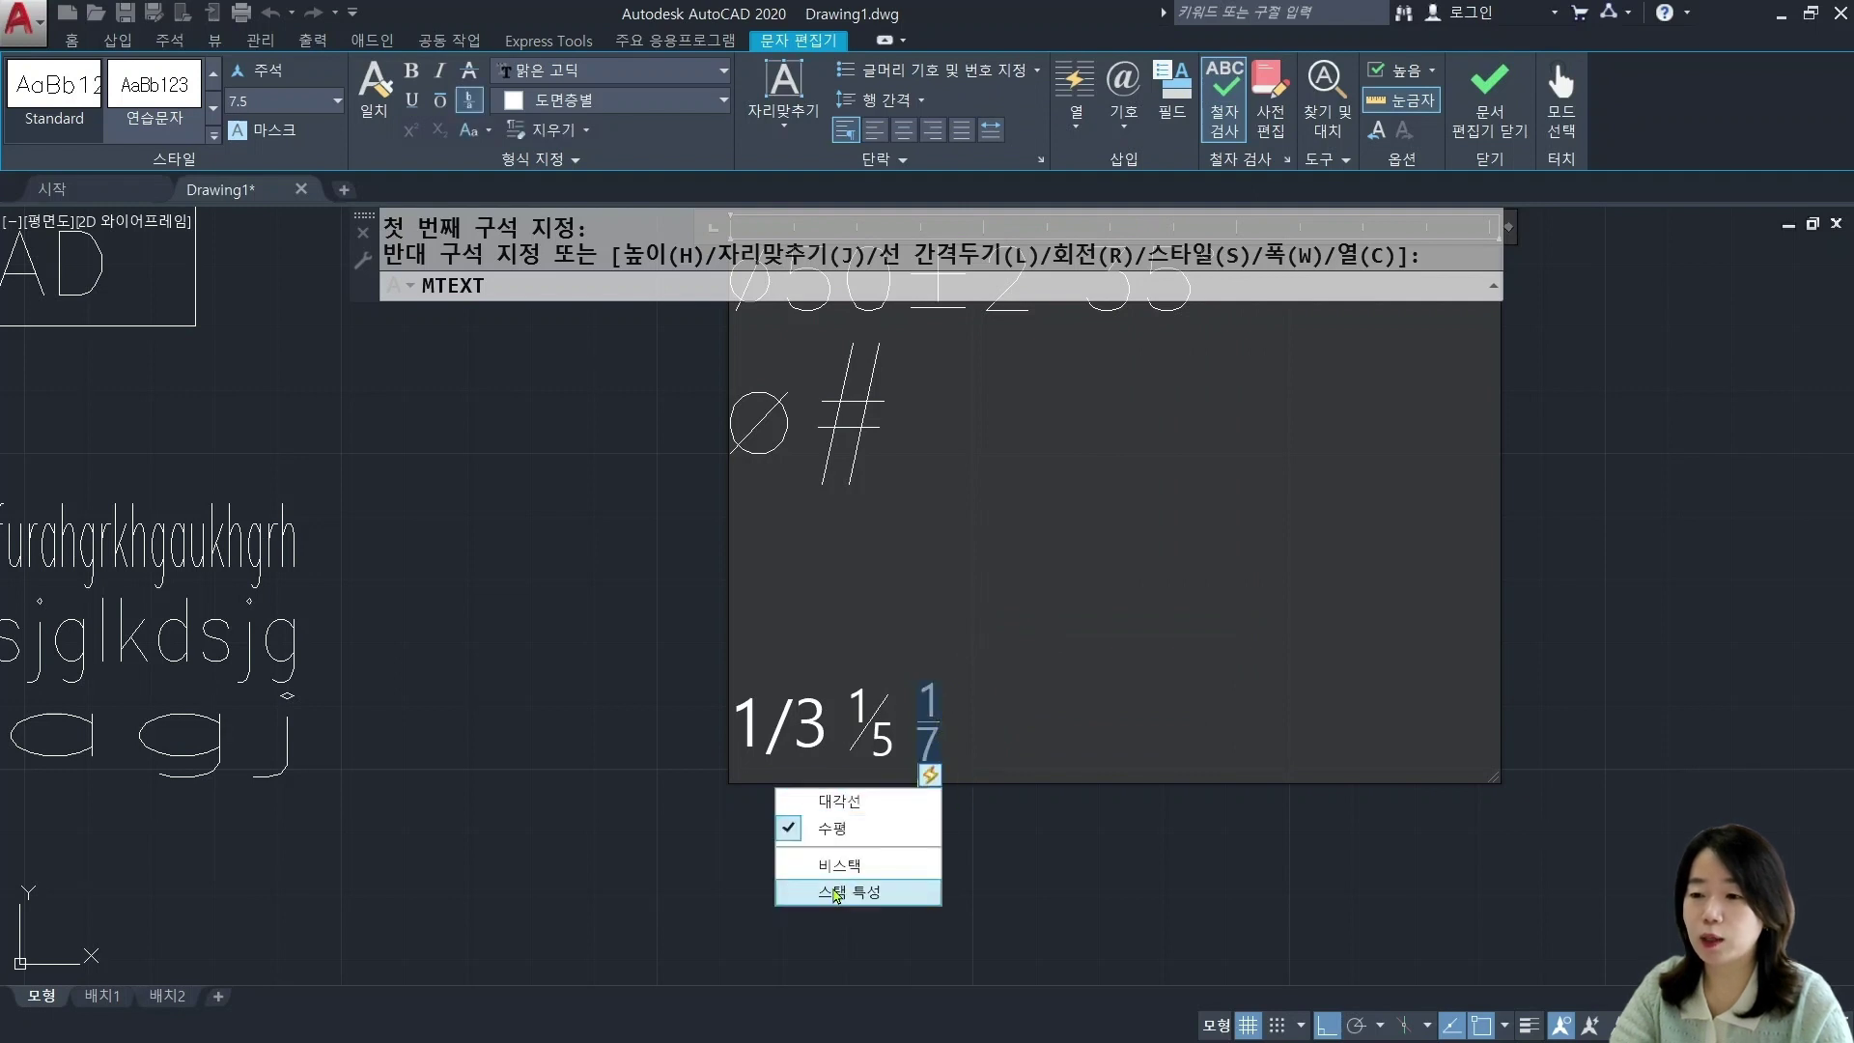
click(845, 892)
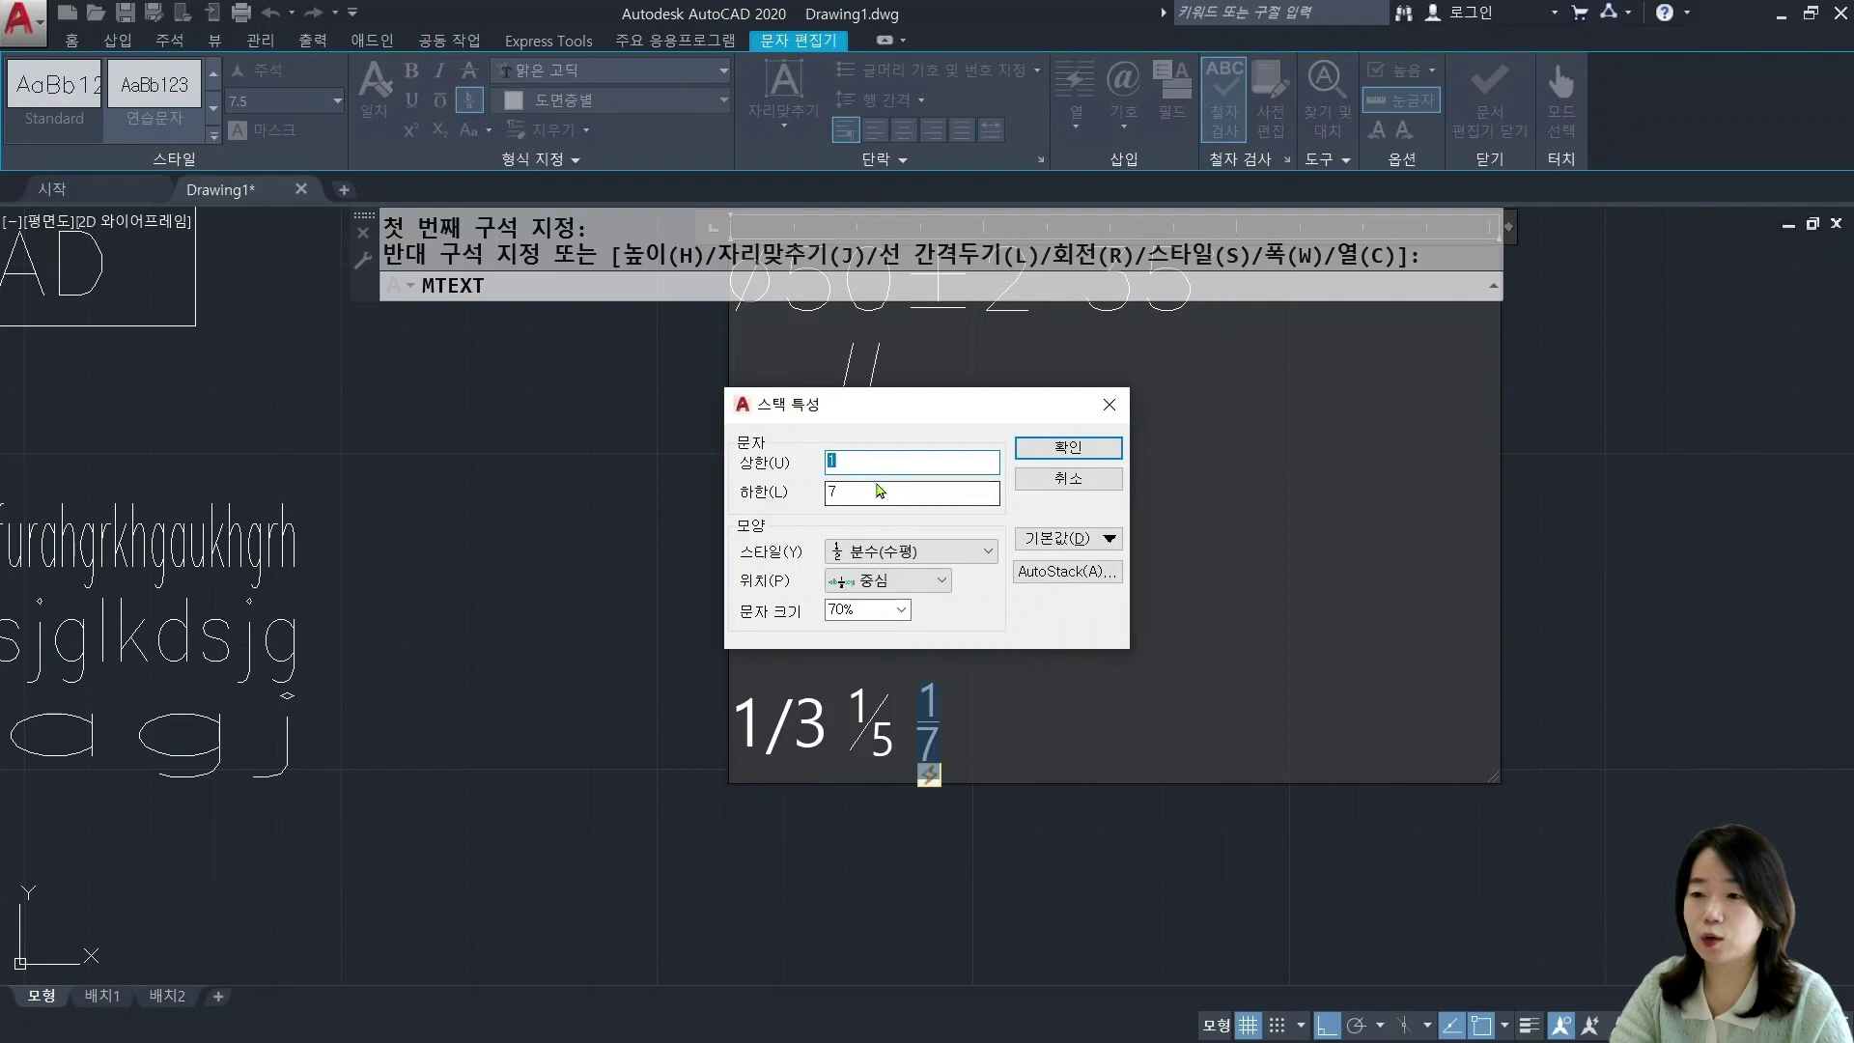
click(1071, 576)
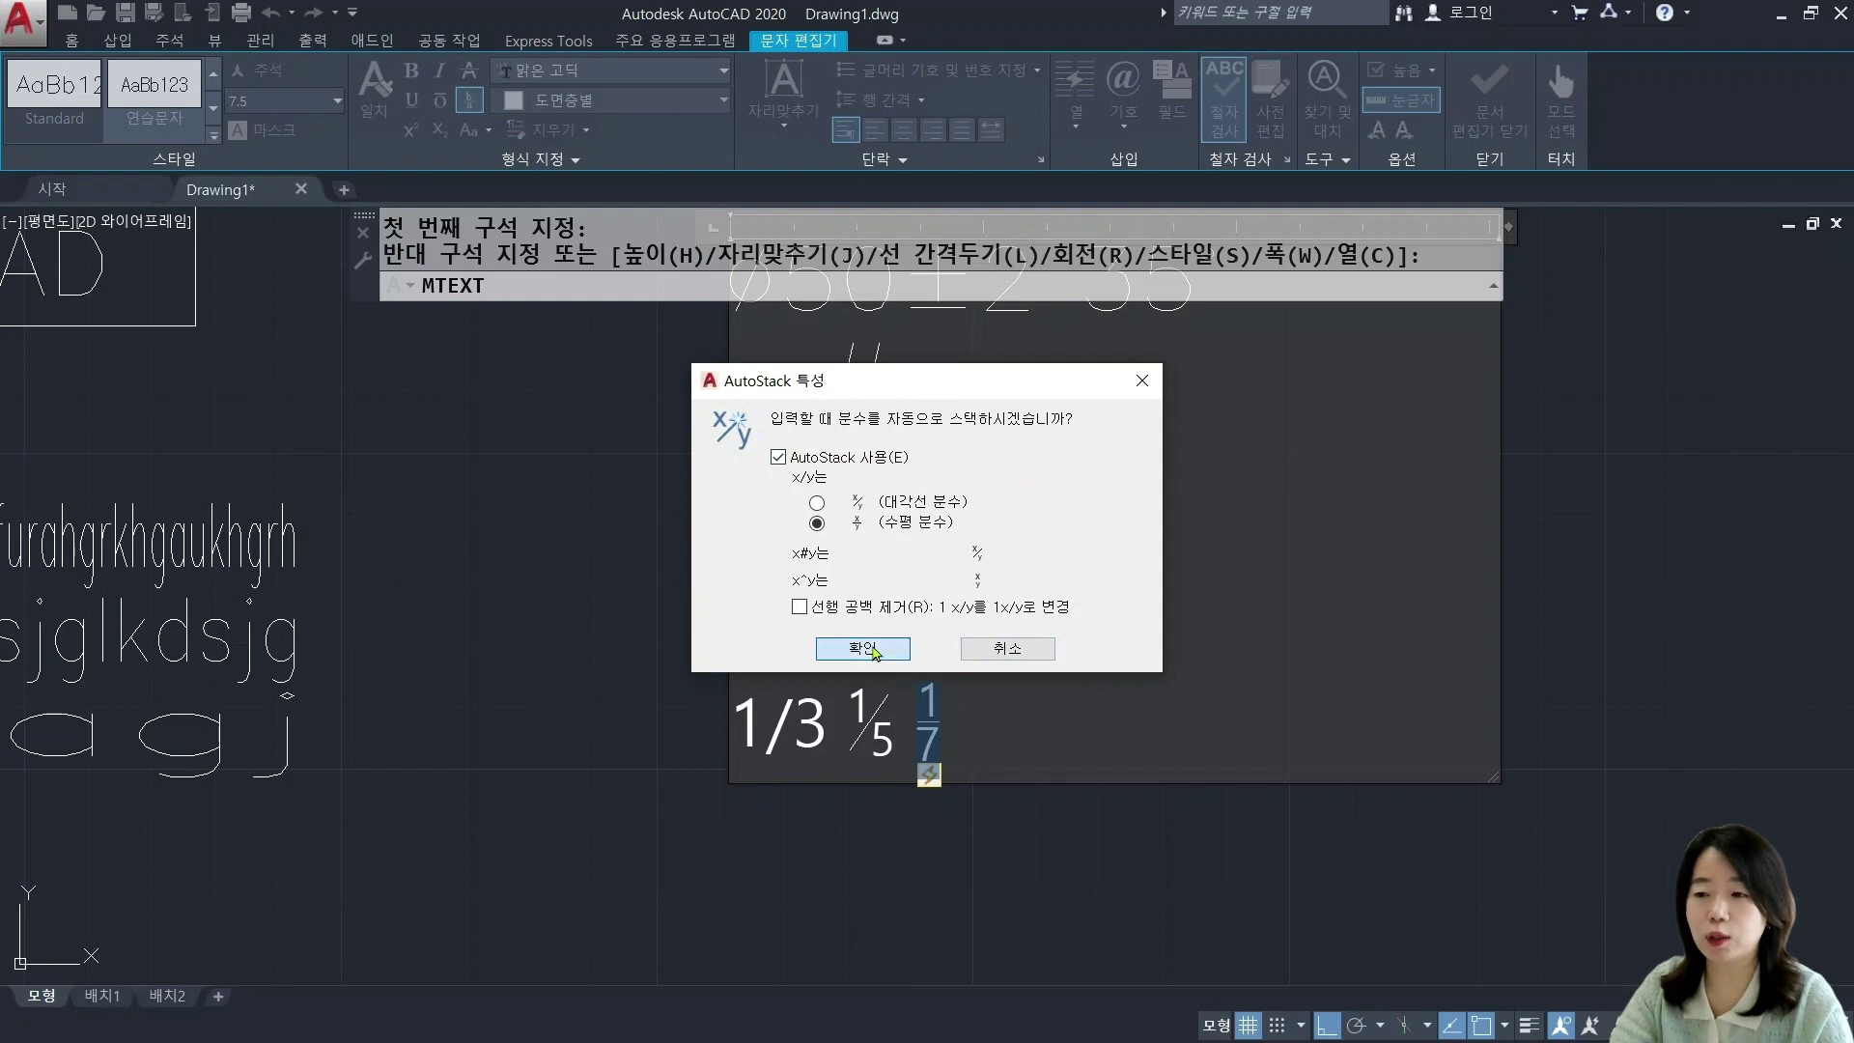
click(864, 642)
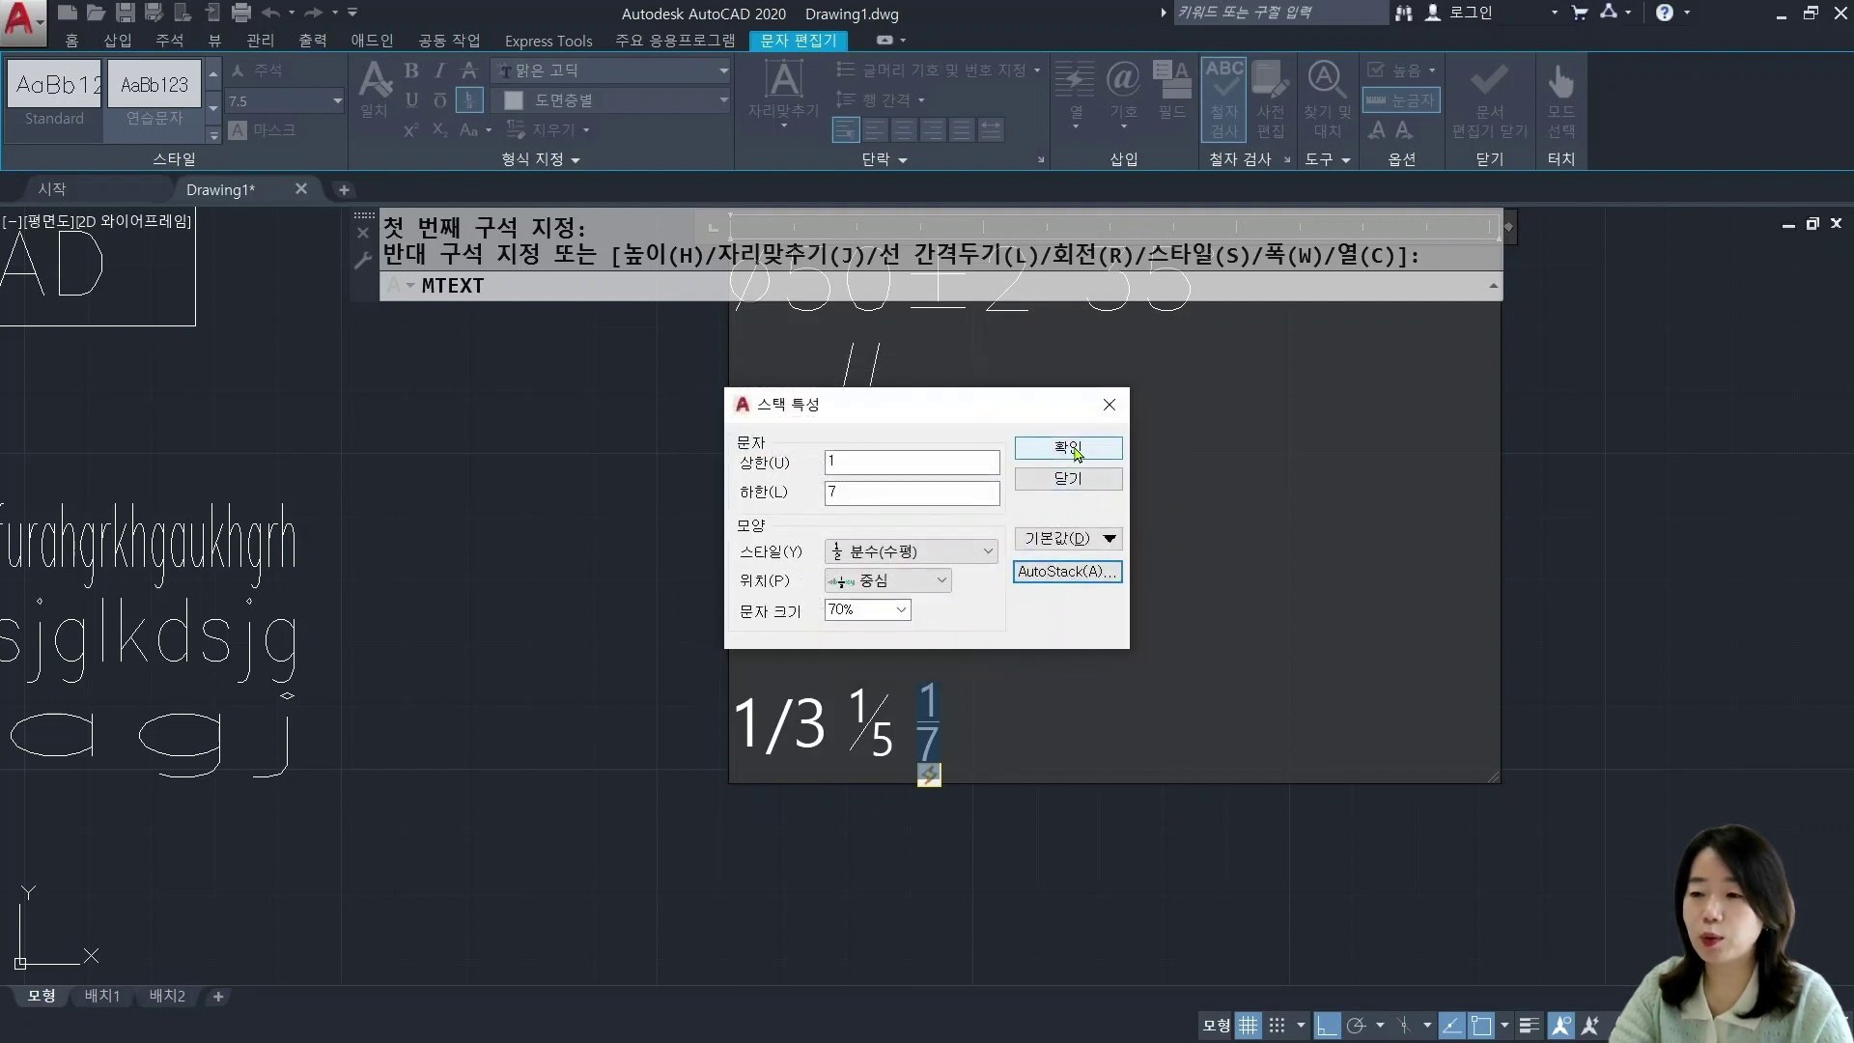
click(1074, 450)
click(977, 713)
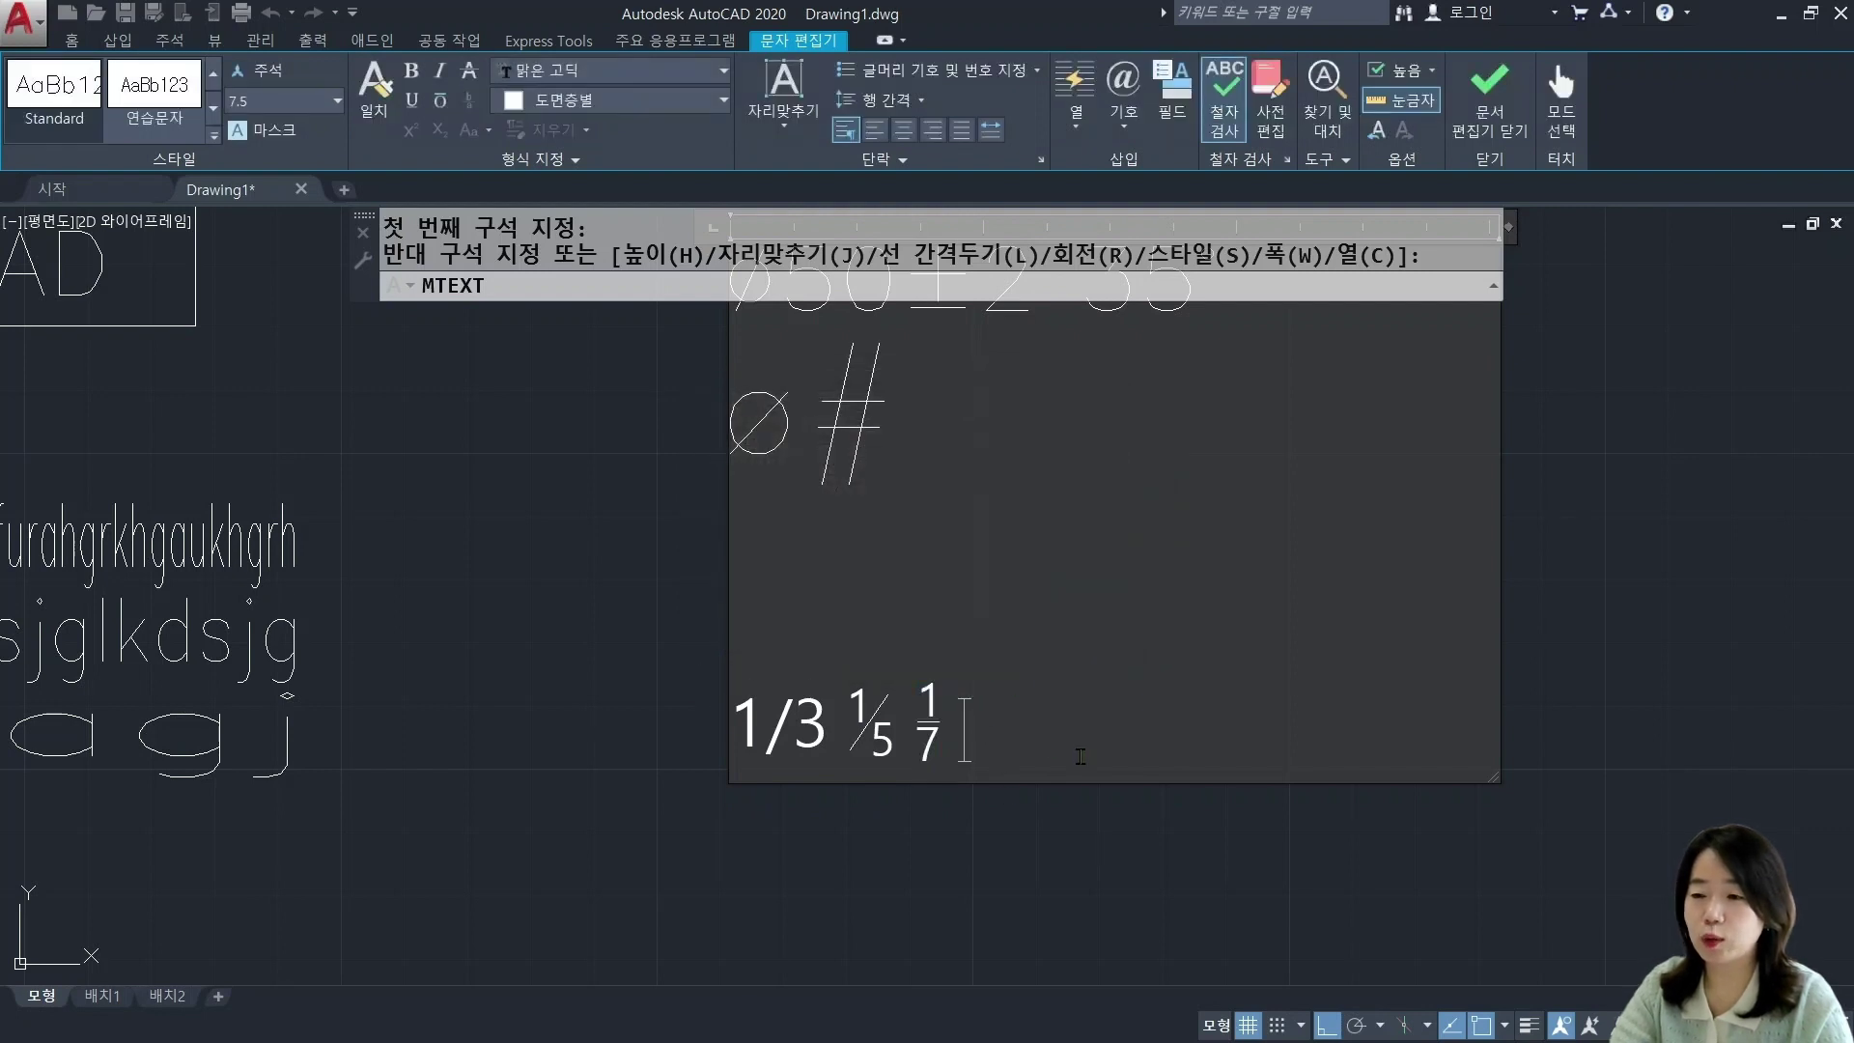
Step: Finish editing the multiline text with the fractions and return to the drawing
click(1493, 112)
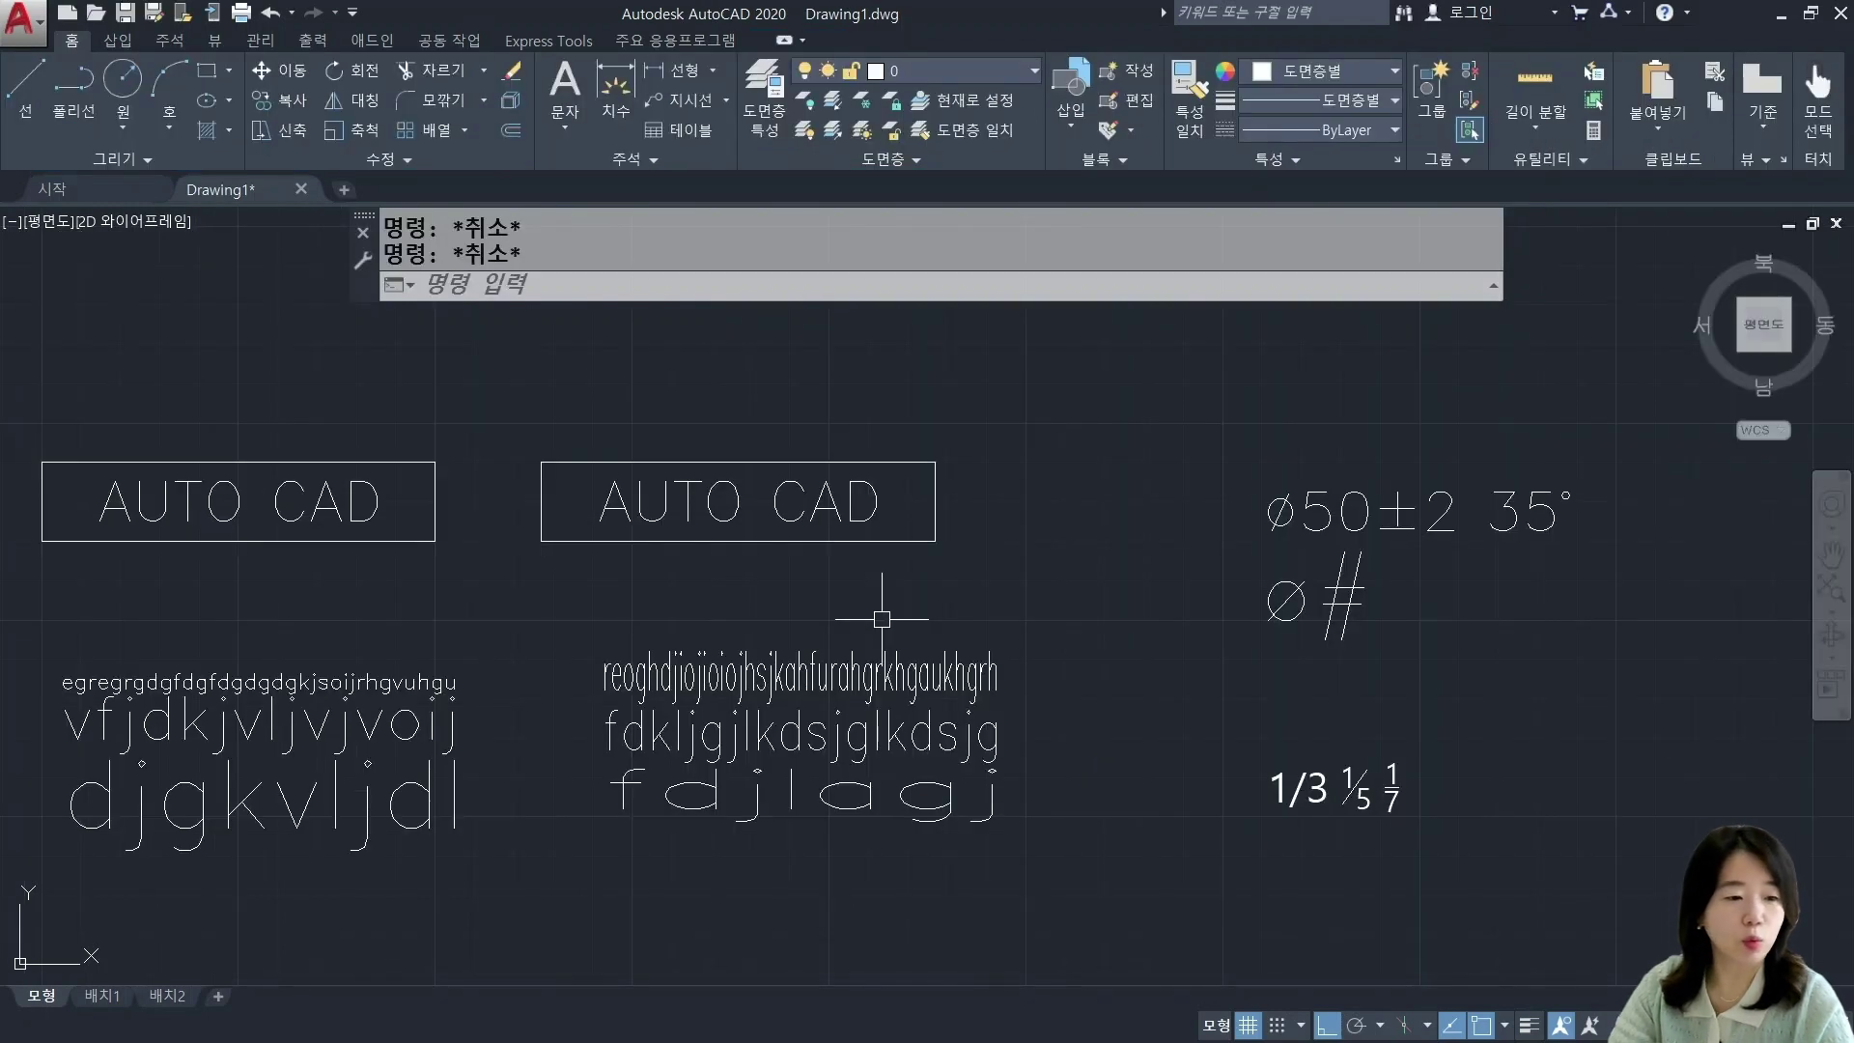
middle_drag(875, 618, 969, 624)
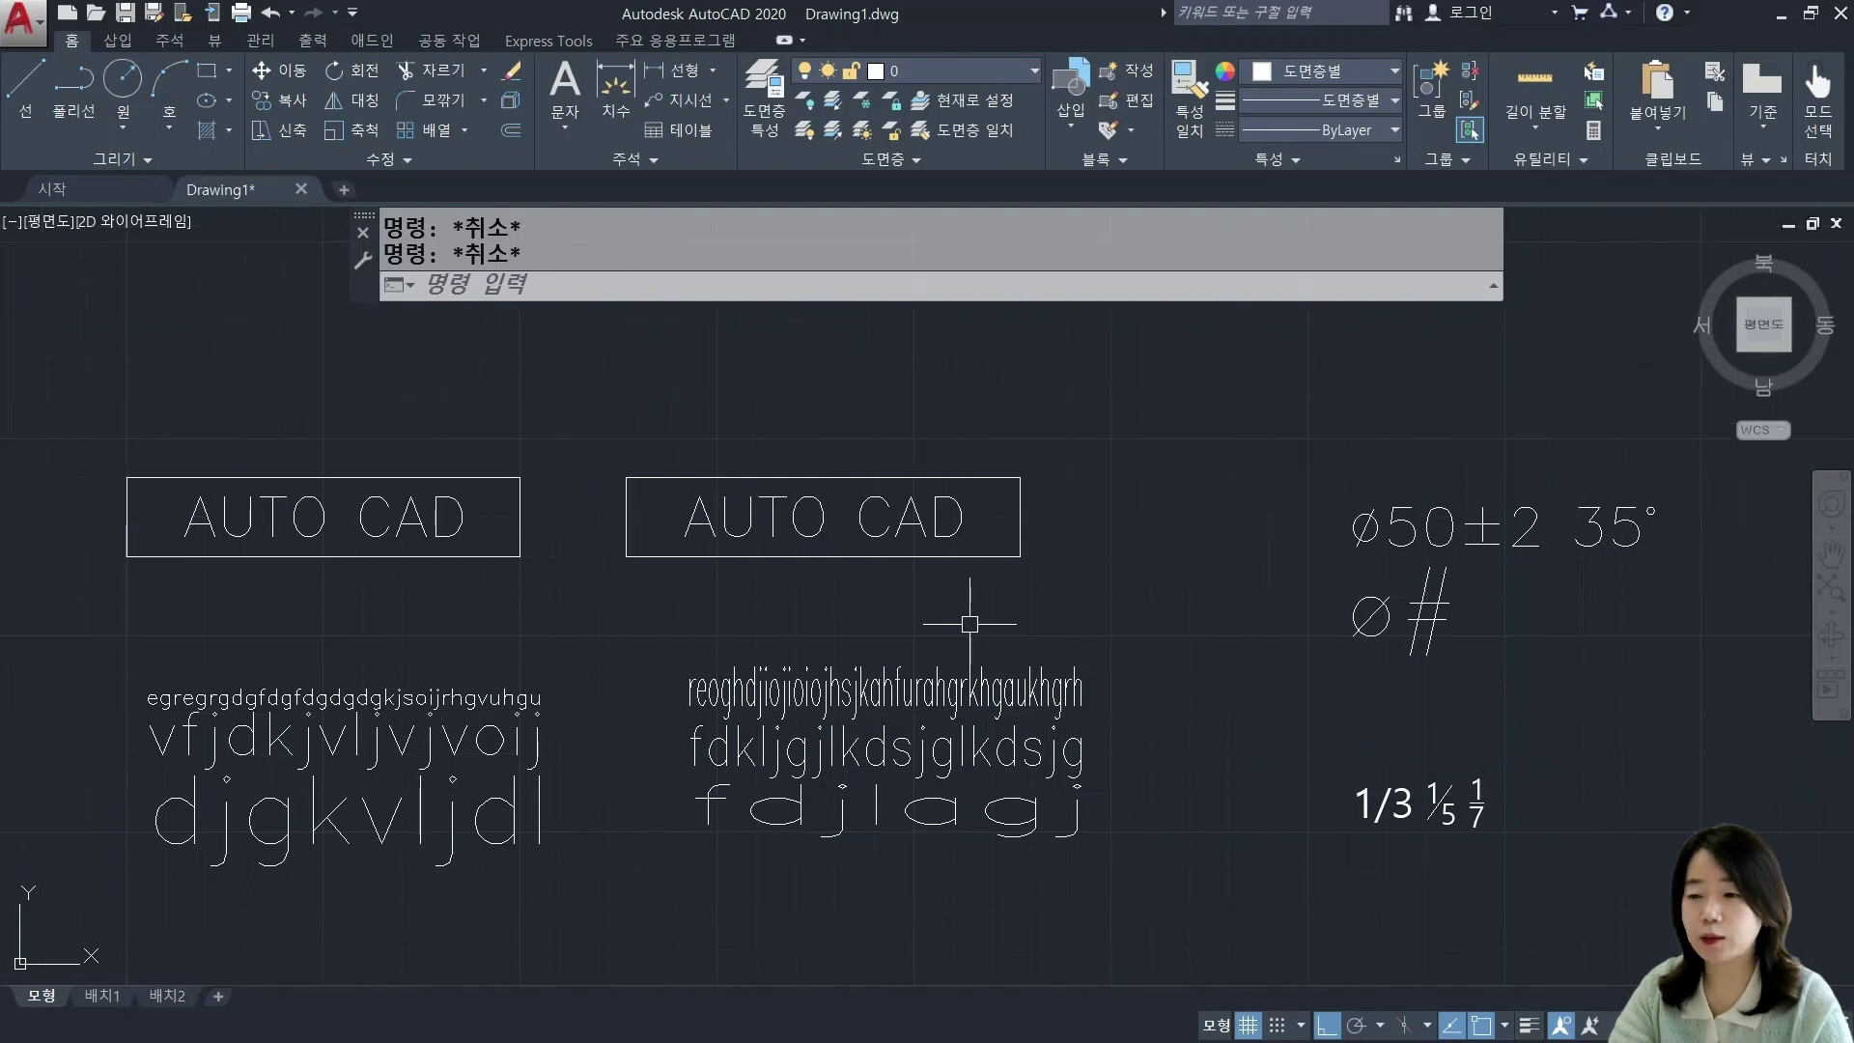
middle_drag(969, 624, 1005, 600)
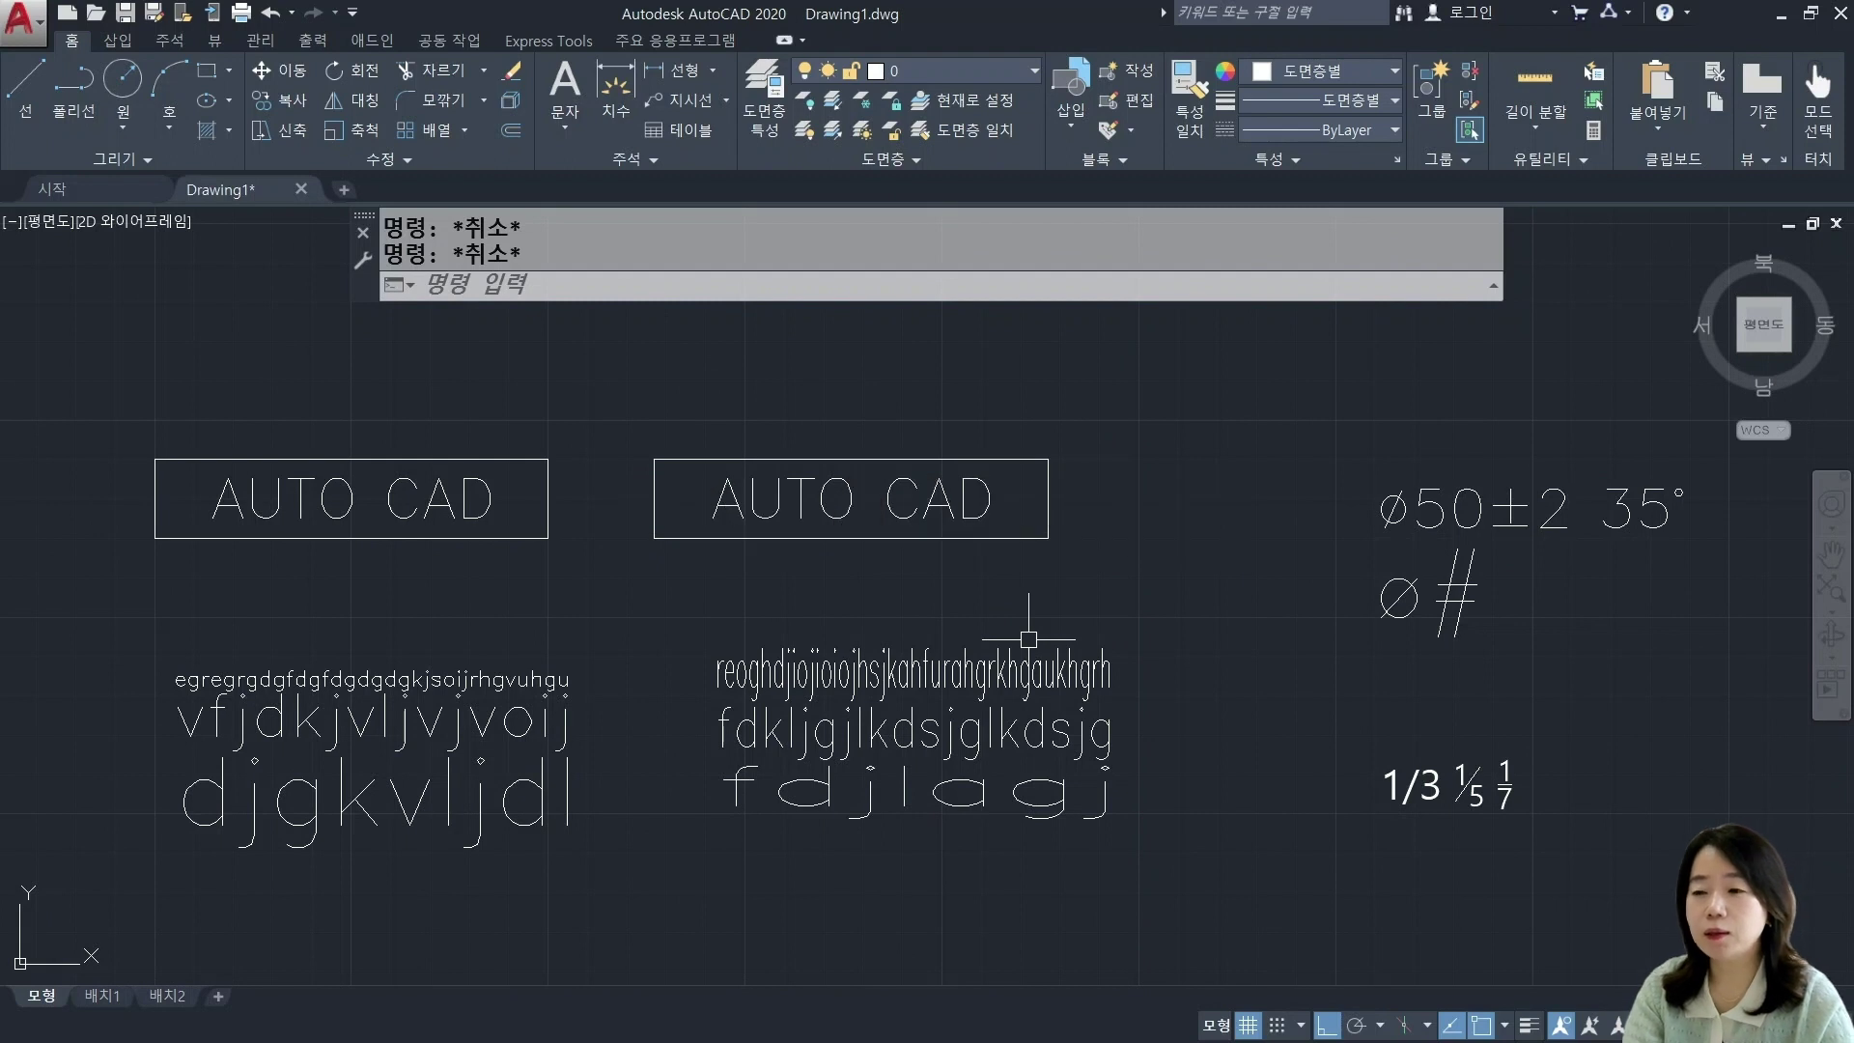
key(Escape)
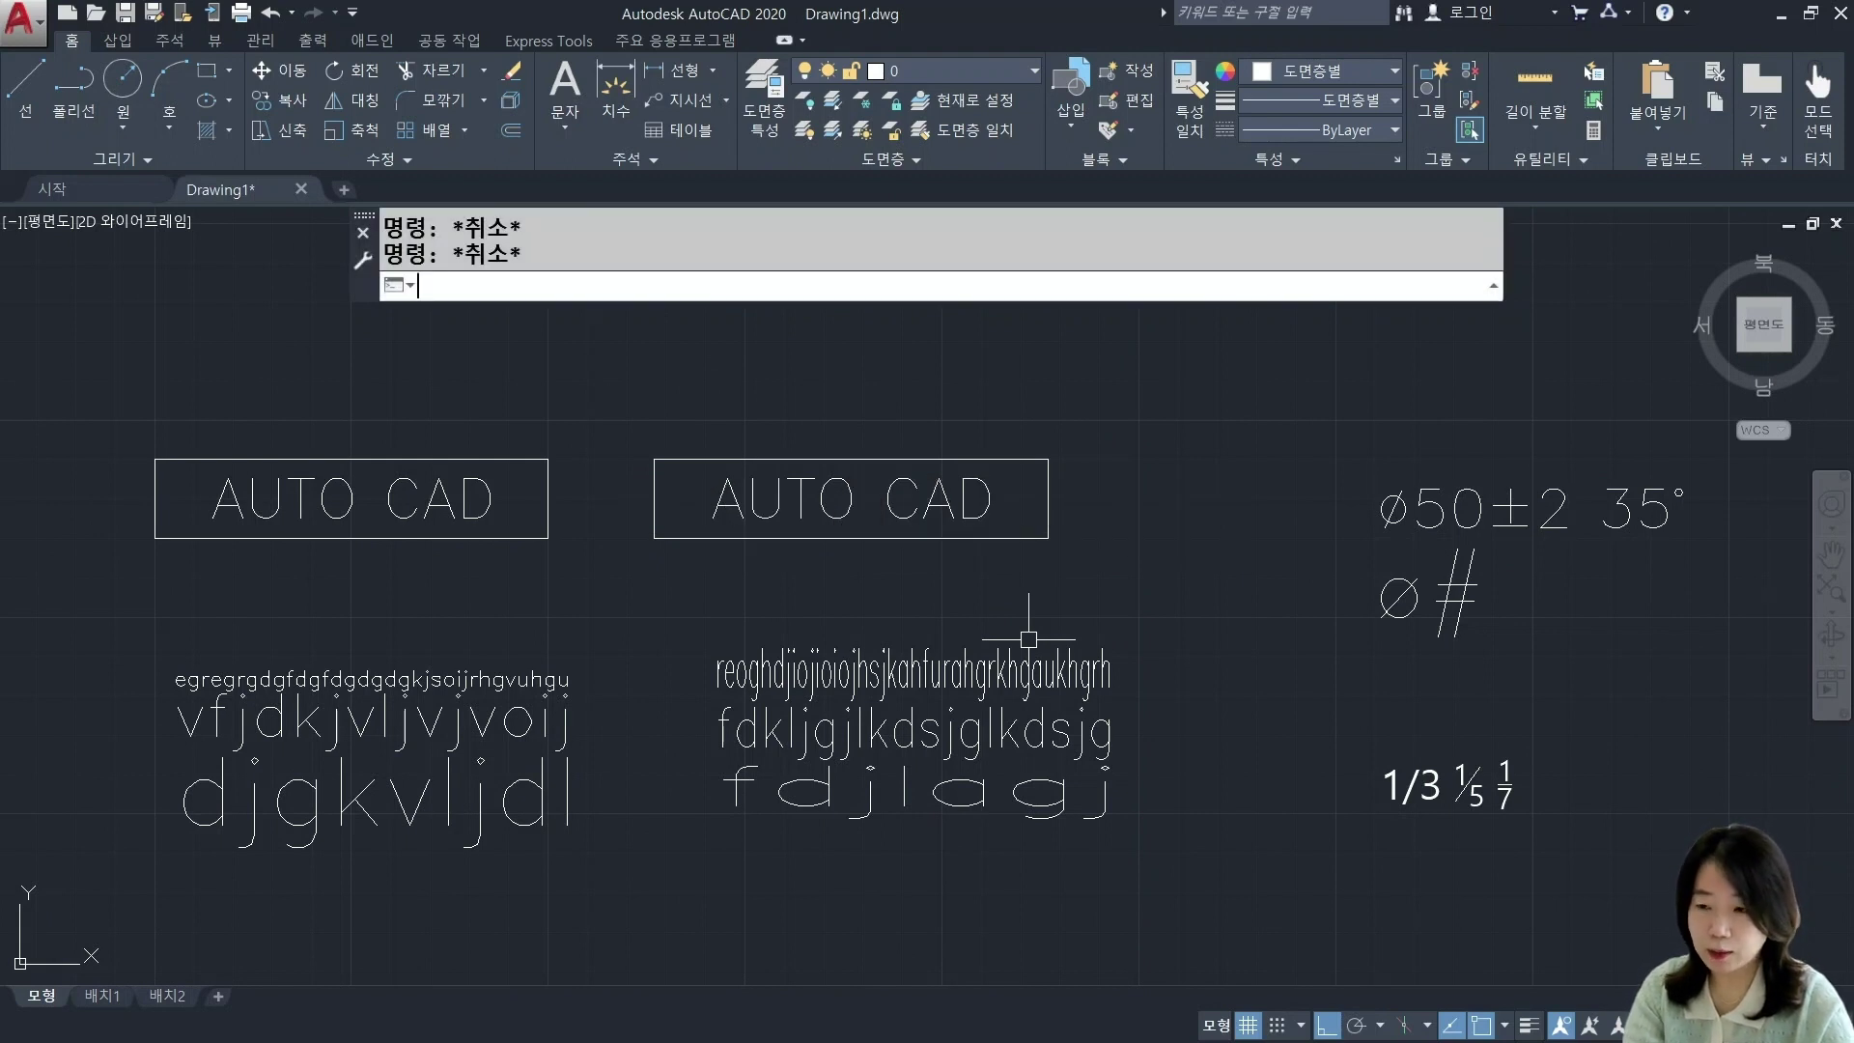
Step: Start the FIND command and enter CAD as the search text and 드캐 as the replacement text
text(find)
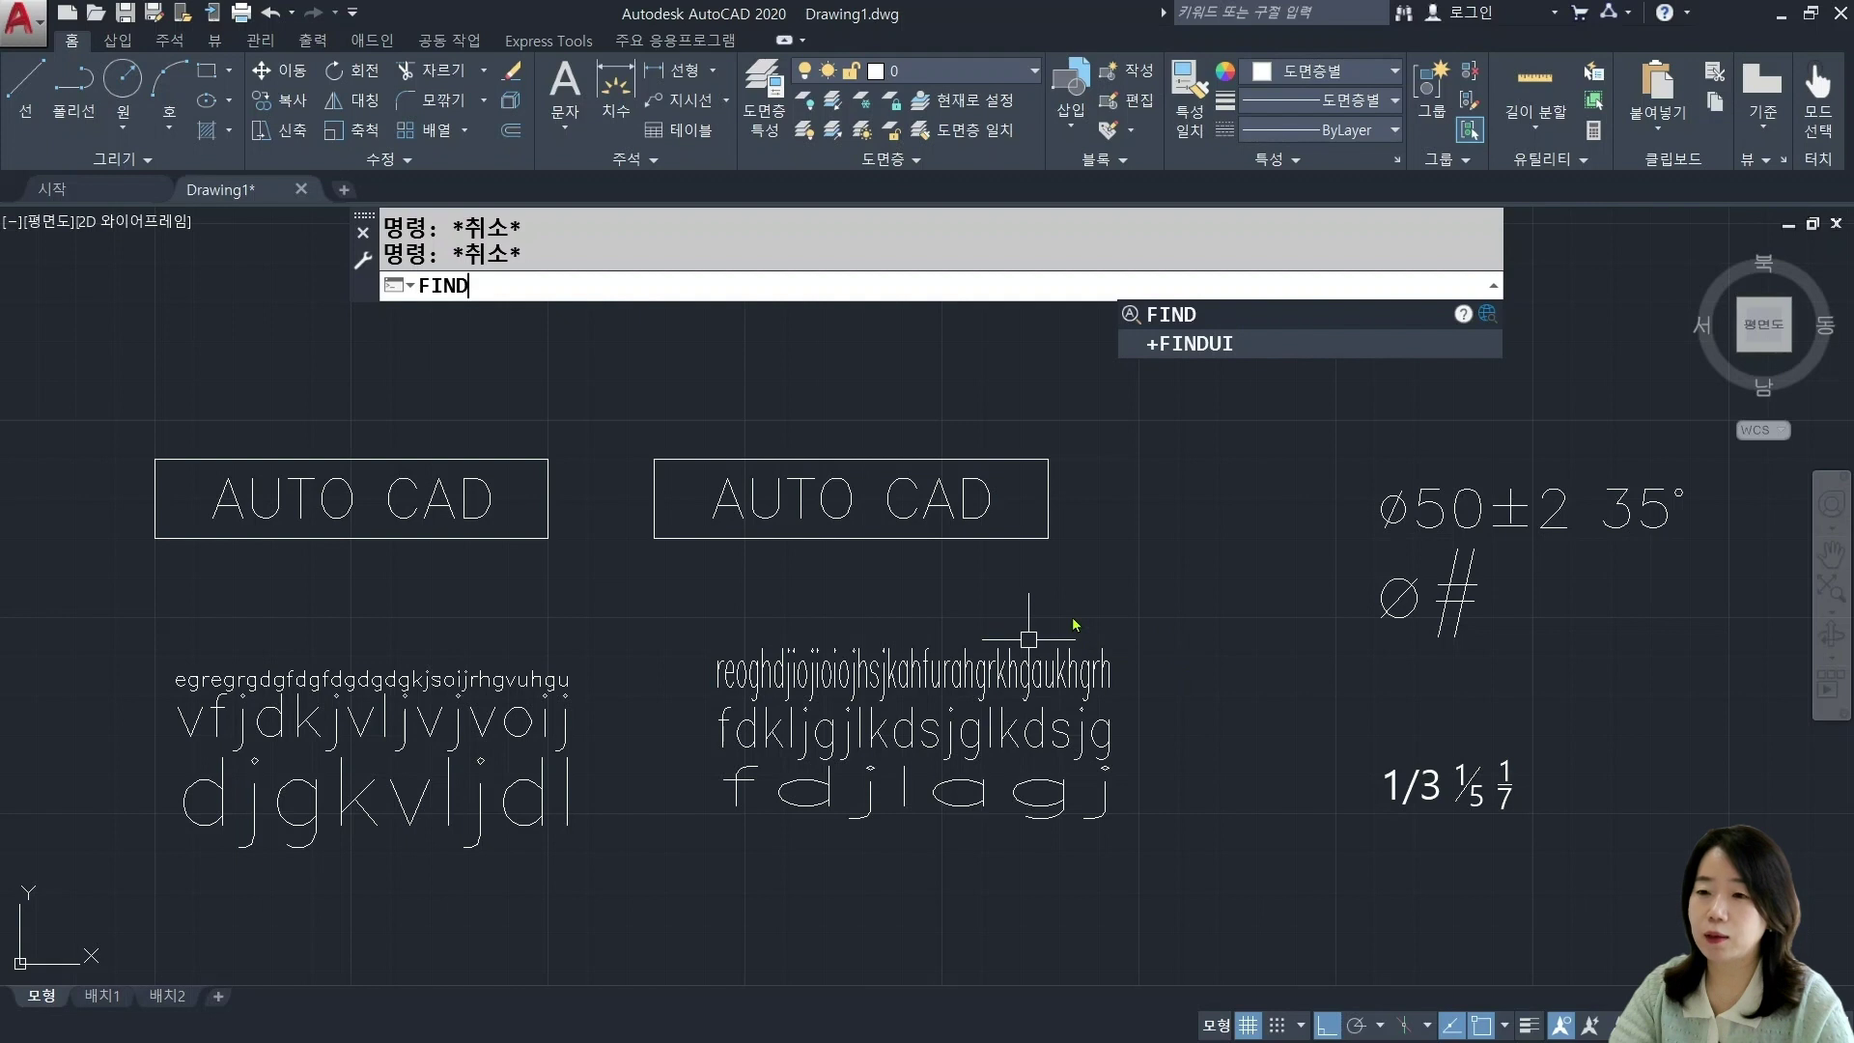
key(Return)
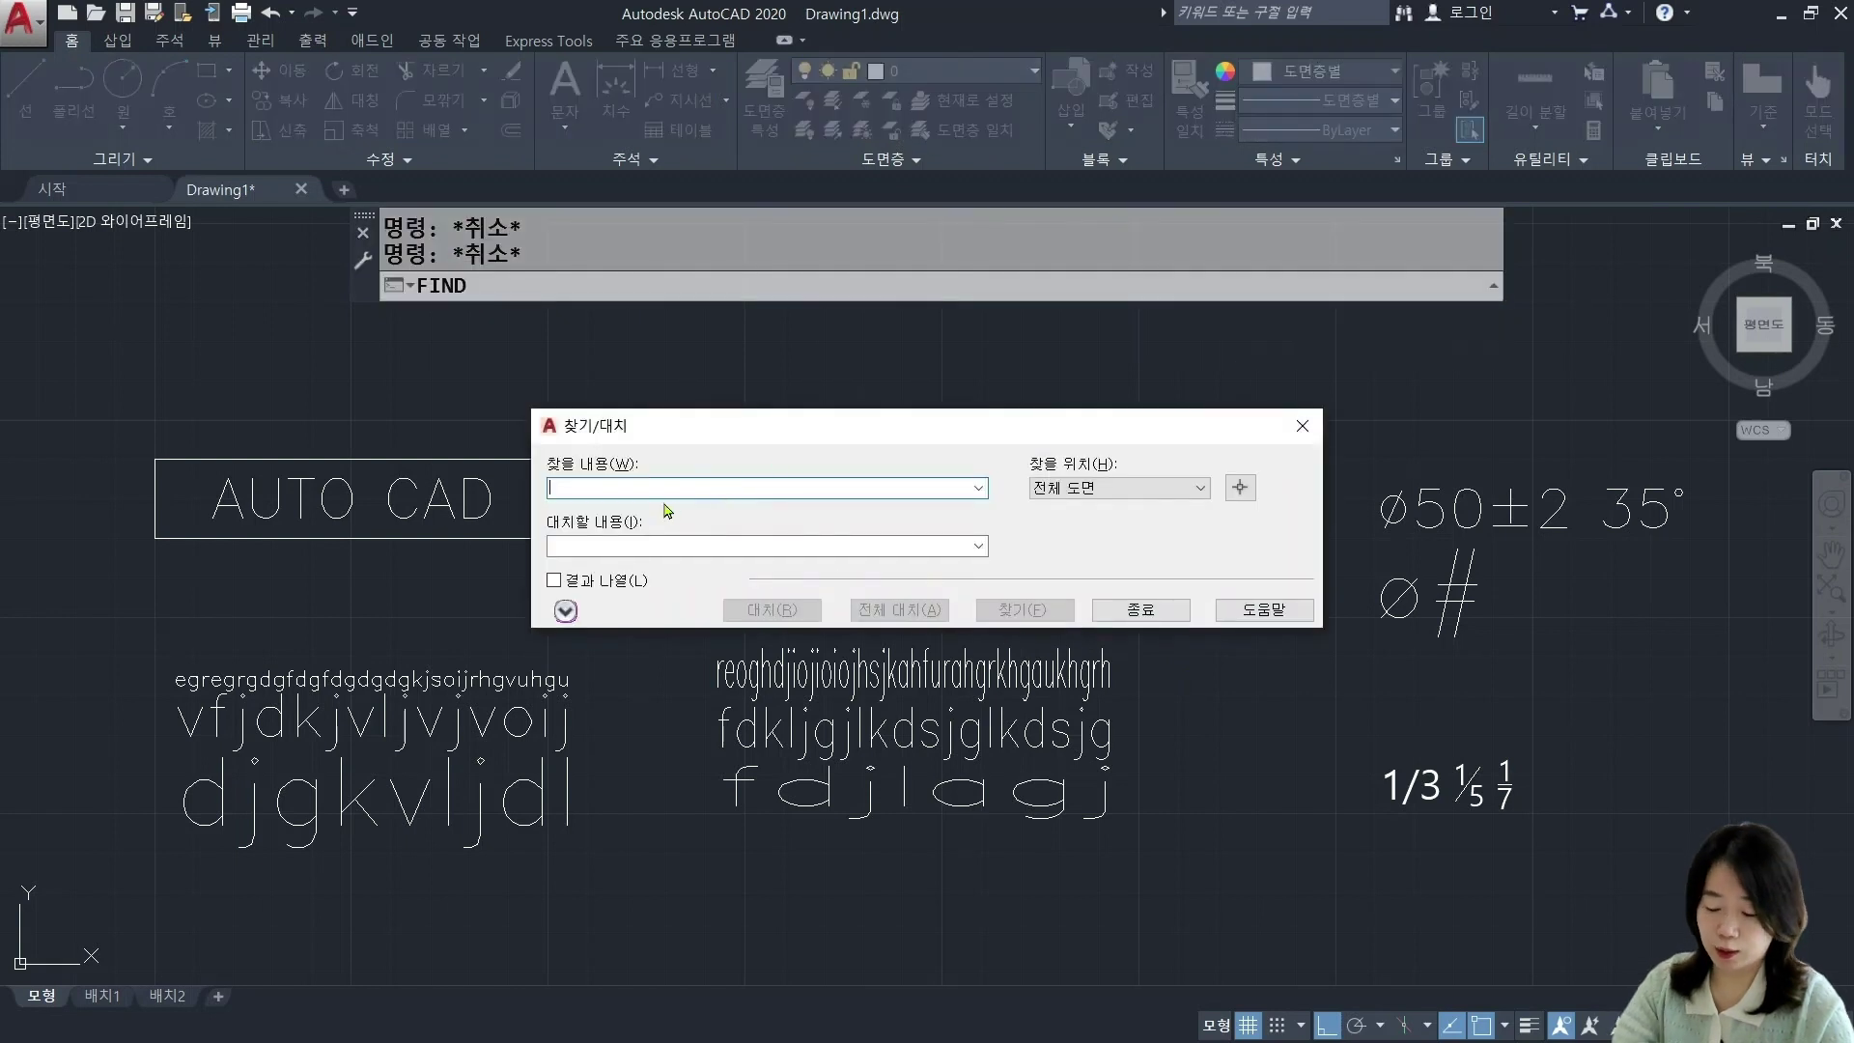
text(CAD)
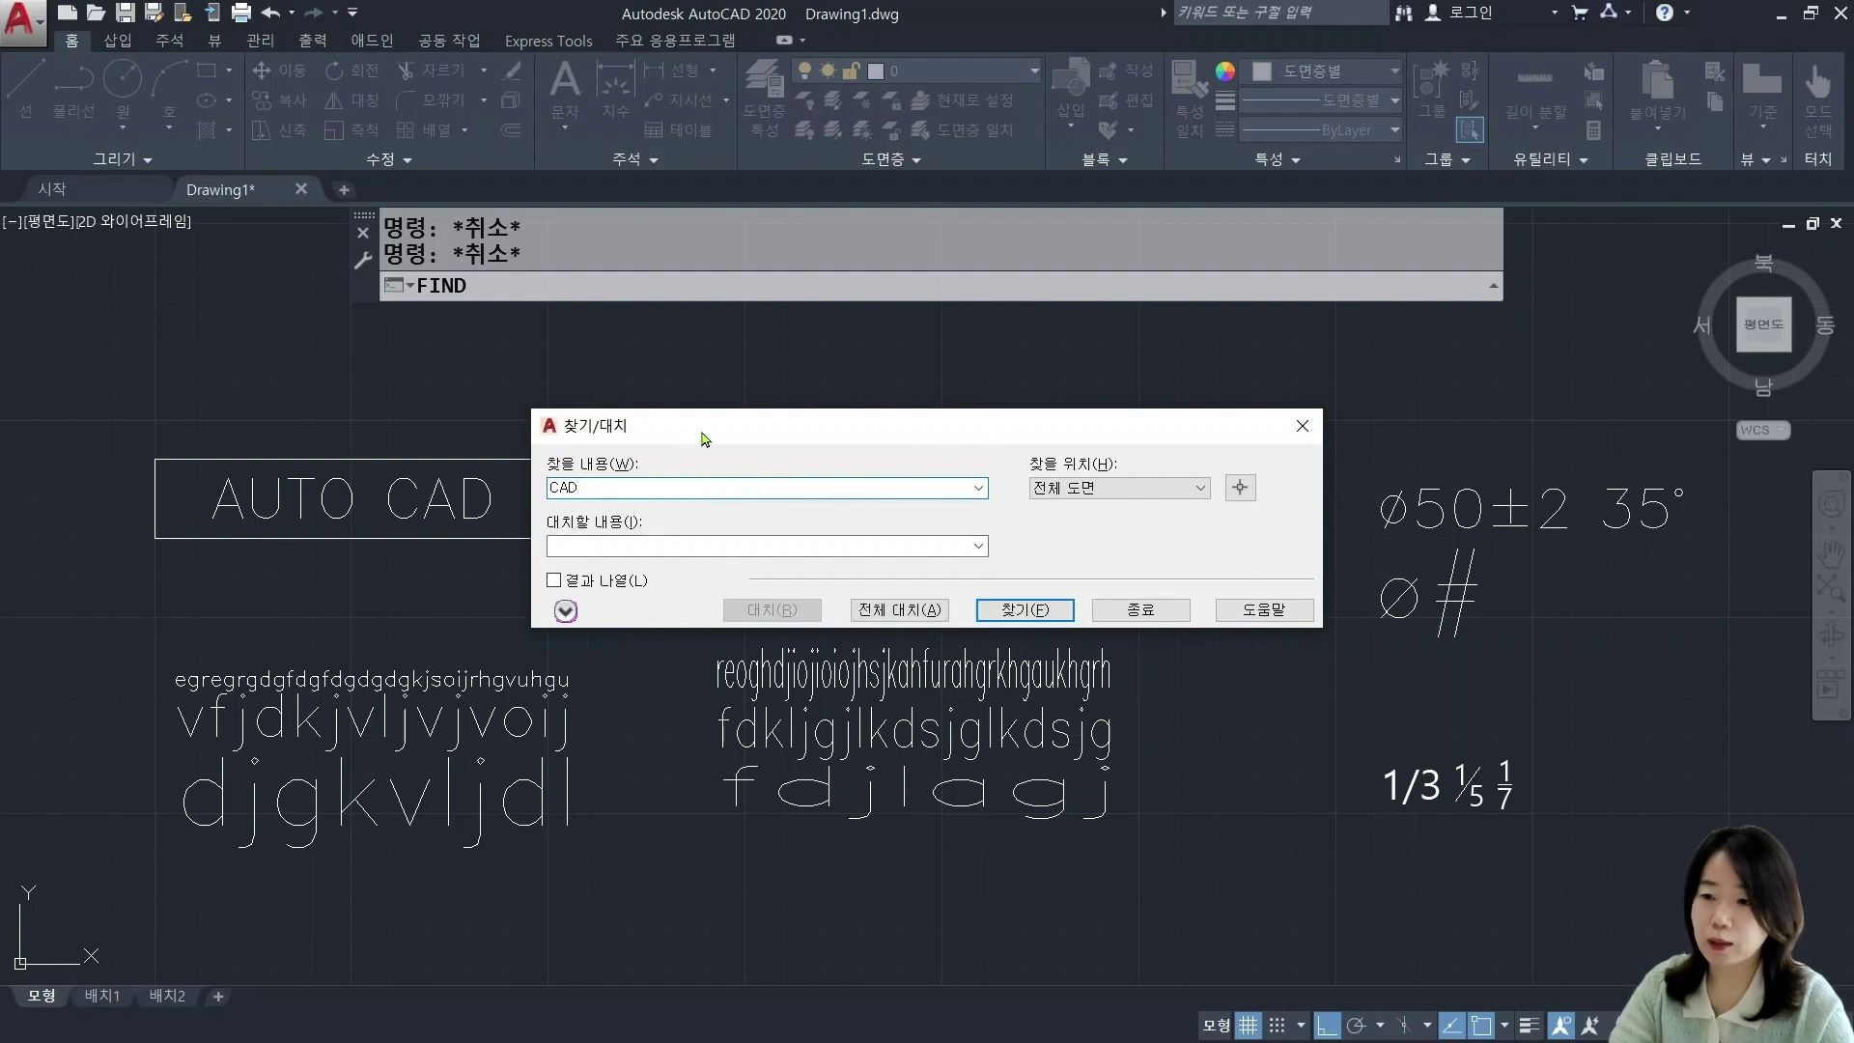
drag(702, 442, 787, 618)
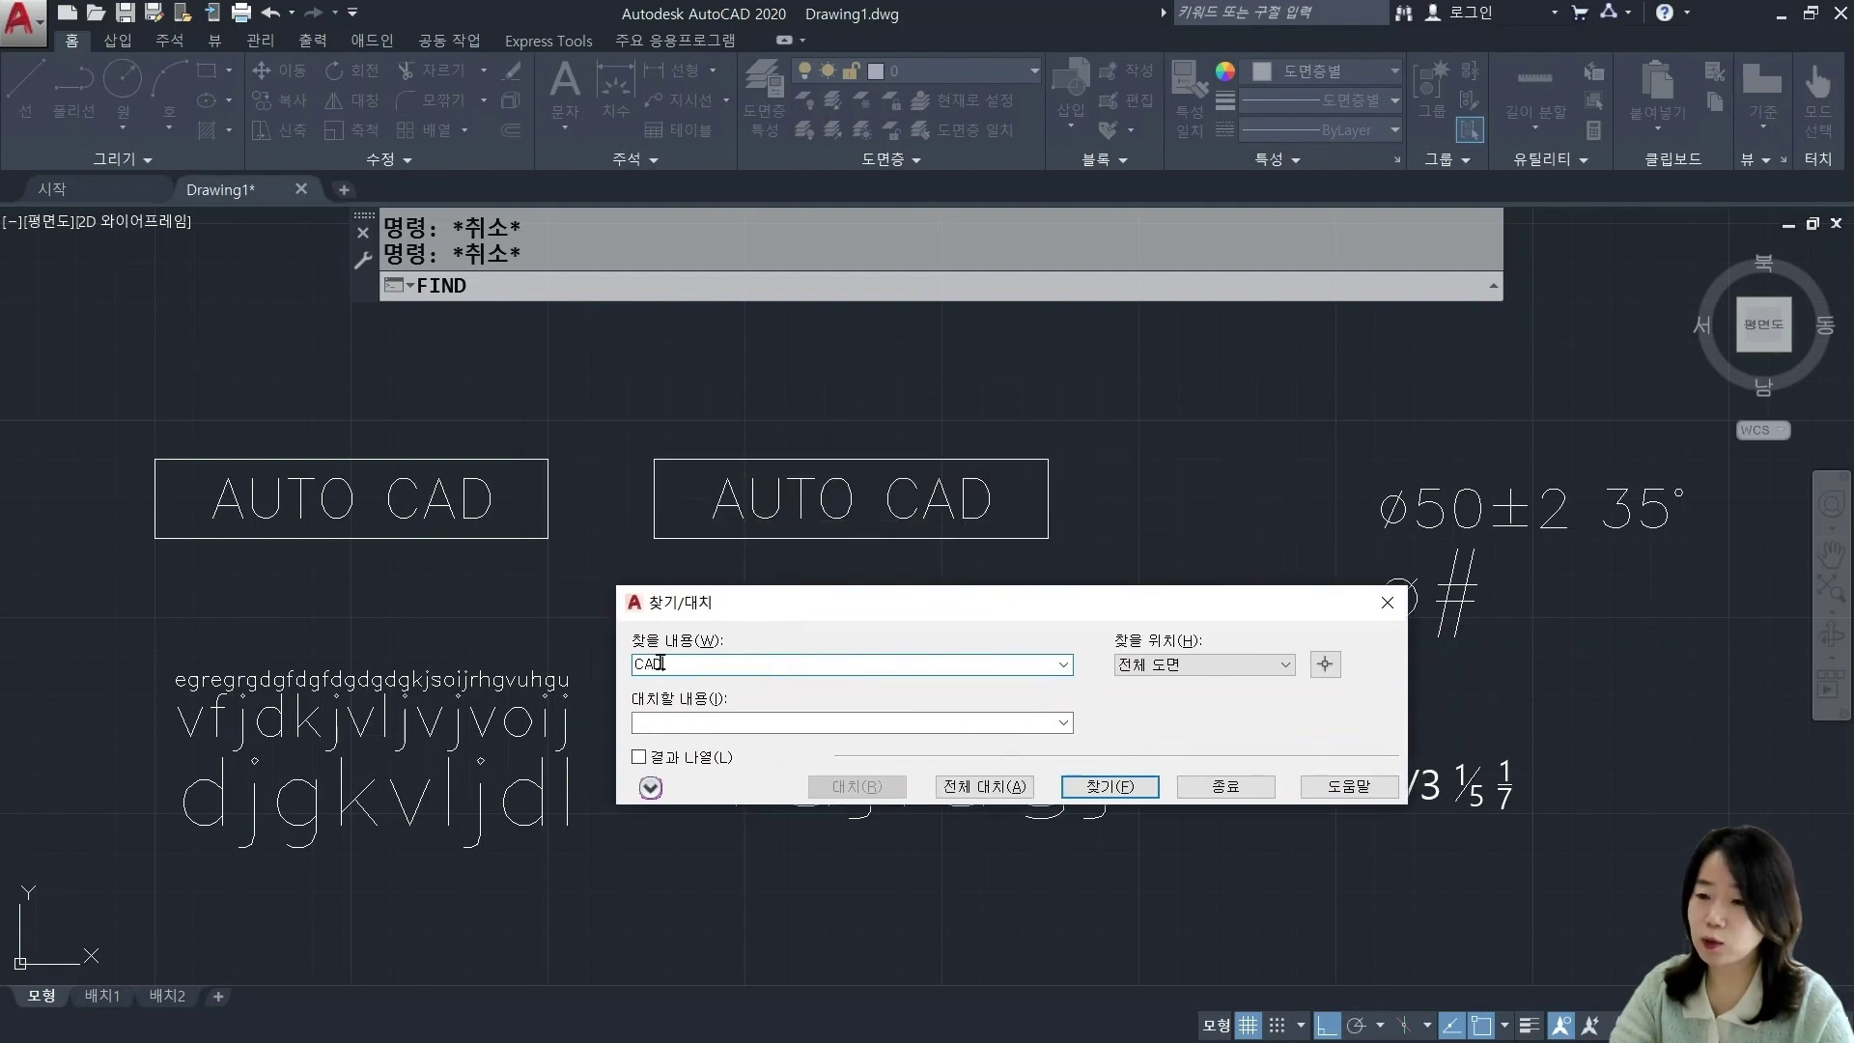
click(715, 723)
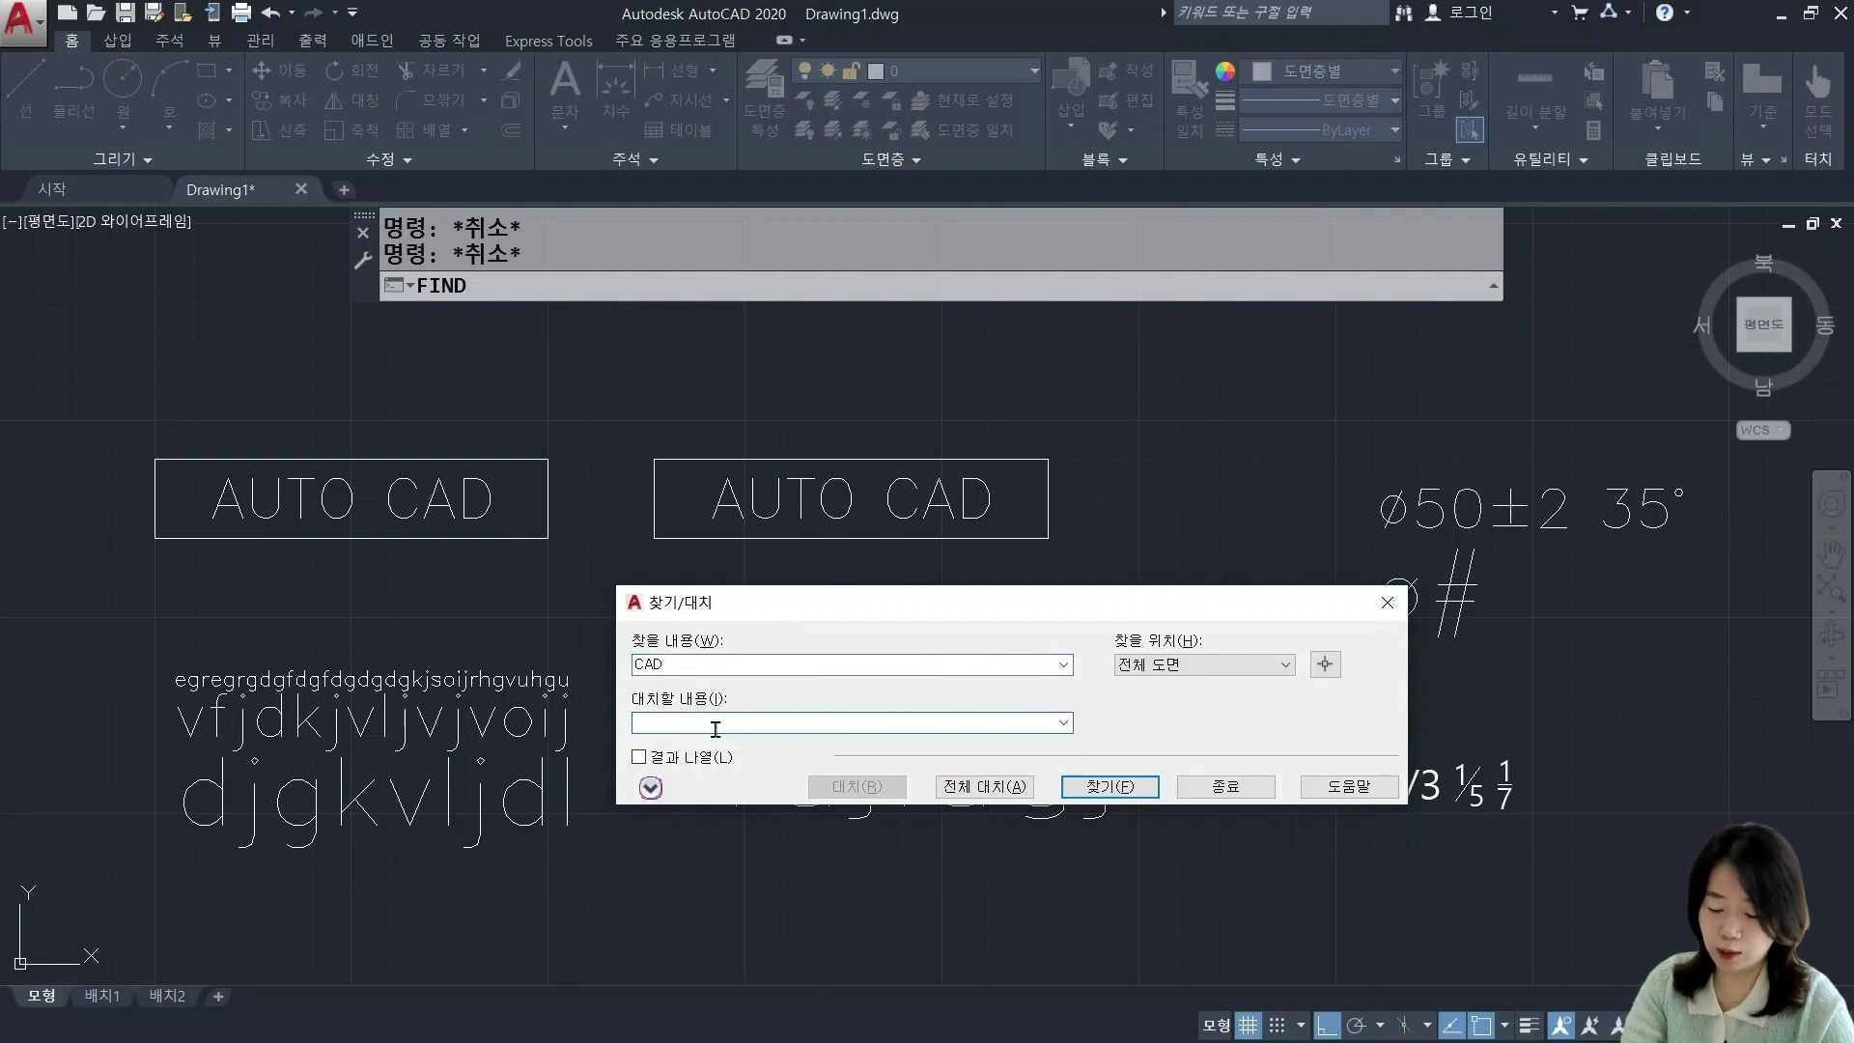
text(캐드)
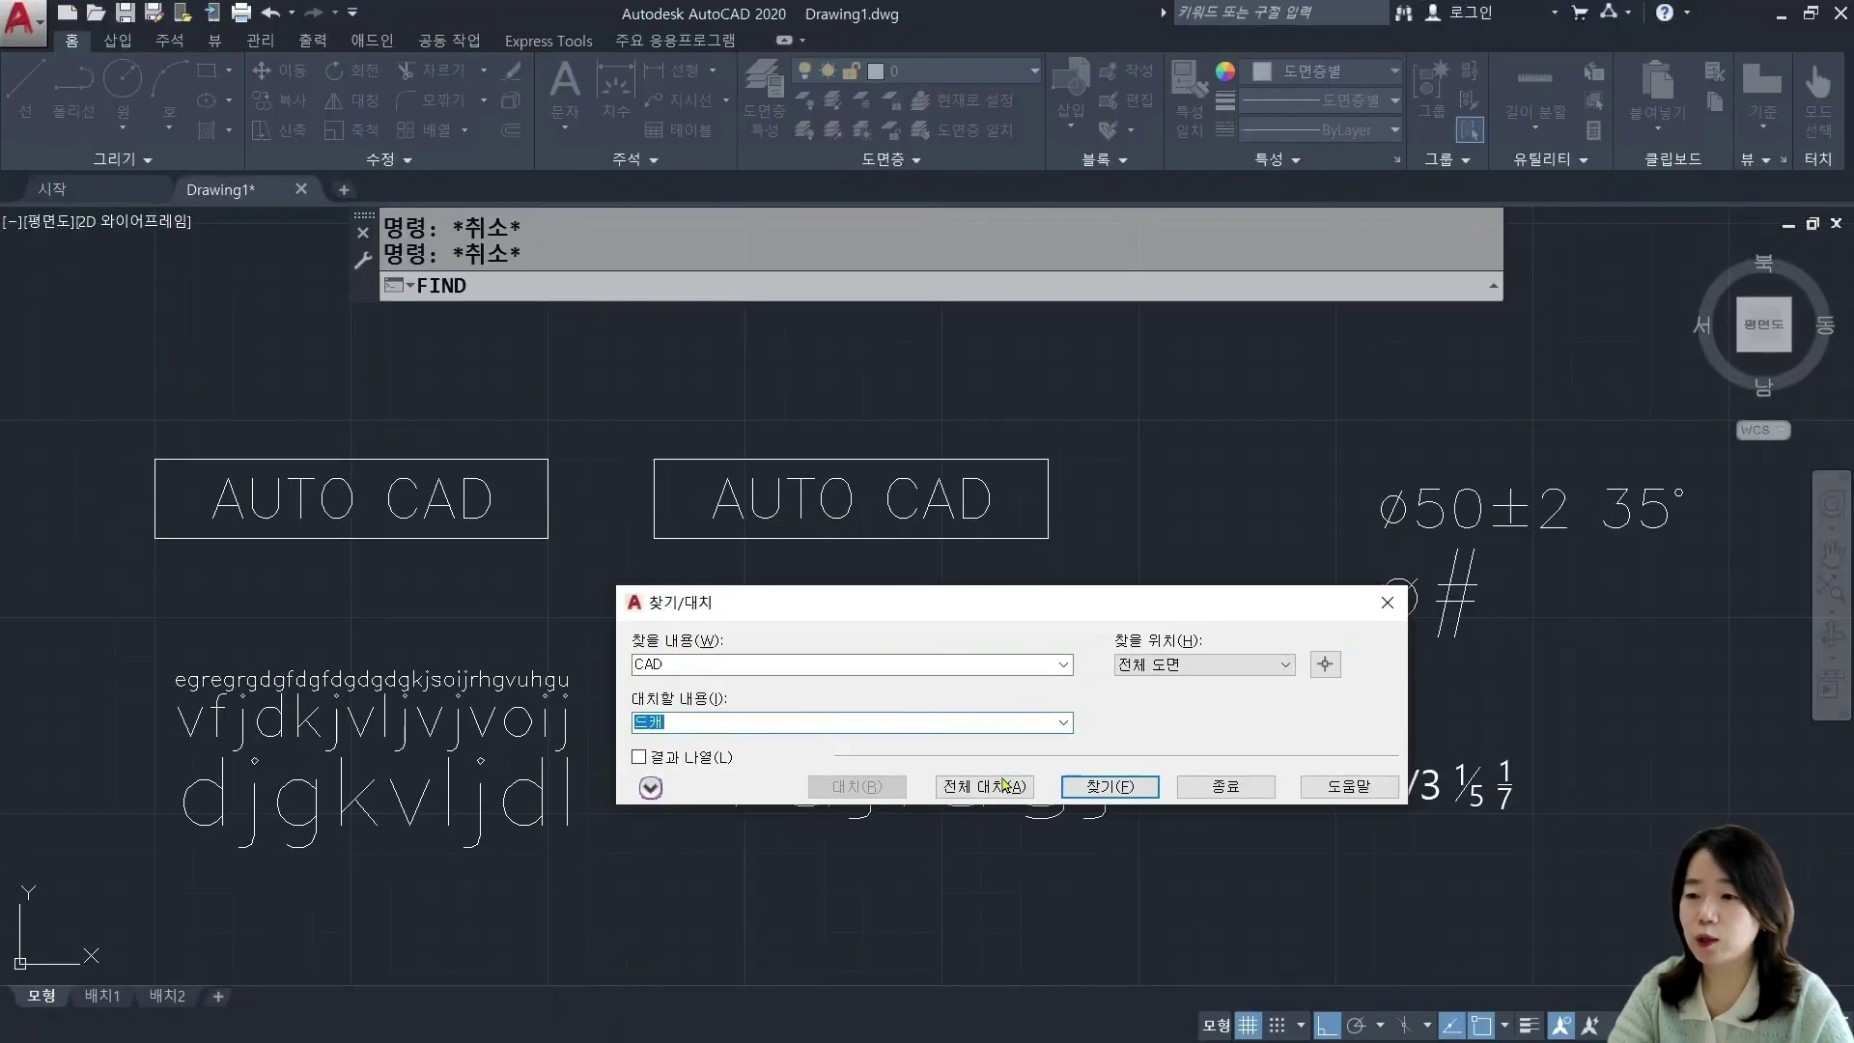
Step: Find the first two occurrences of CAD in the entire drawing and turn on the results list, 결과 나열
click(1128, 788)
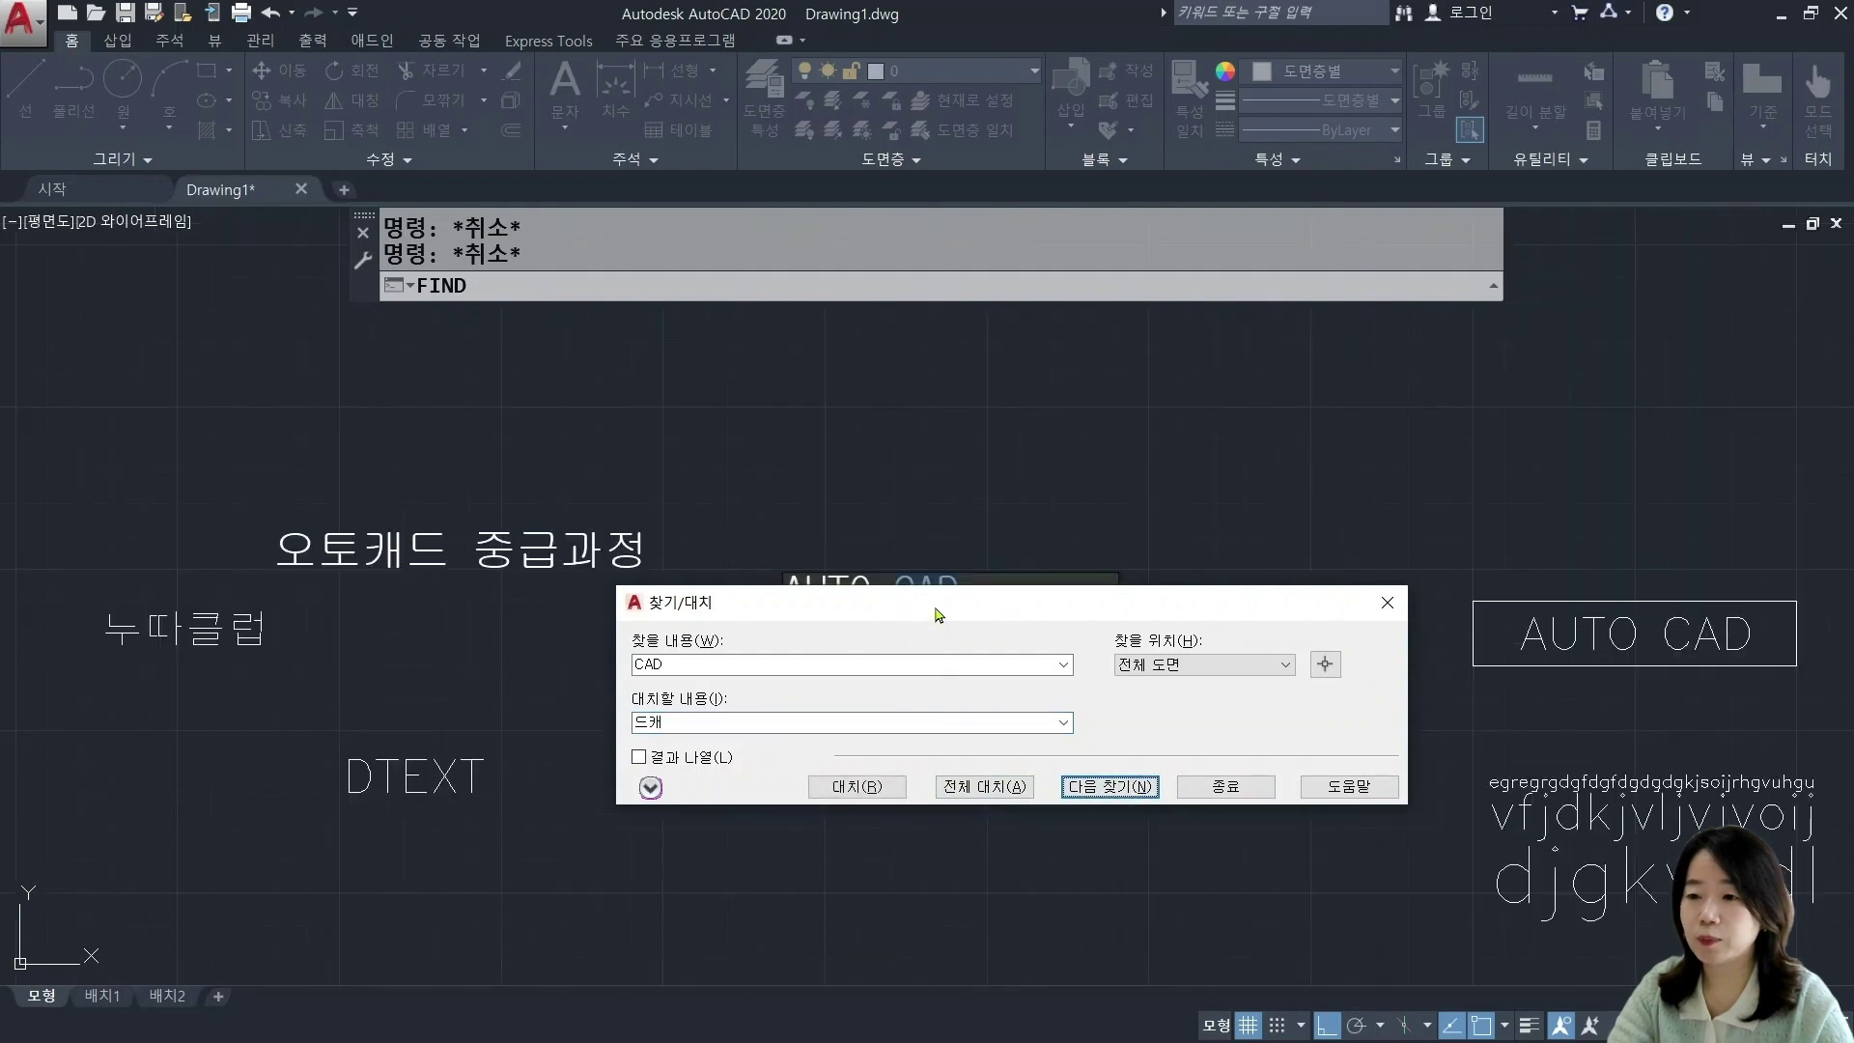
drag(937, 615, 954, 768)
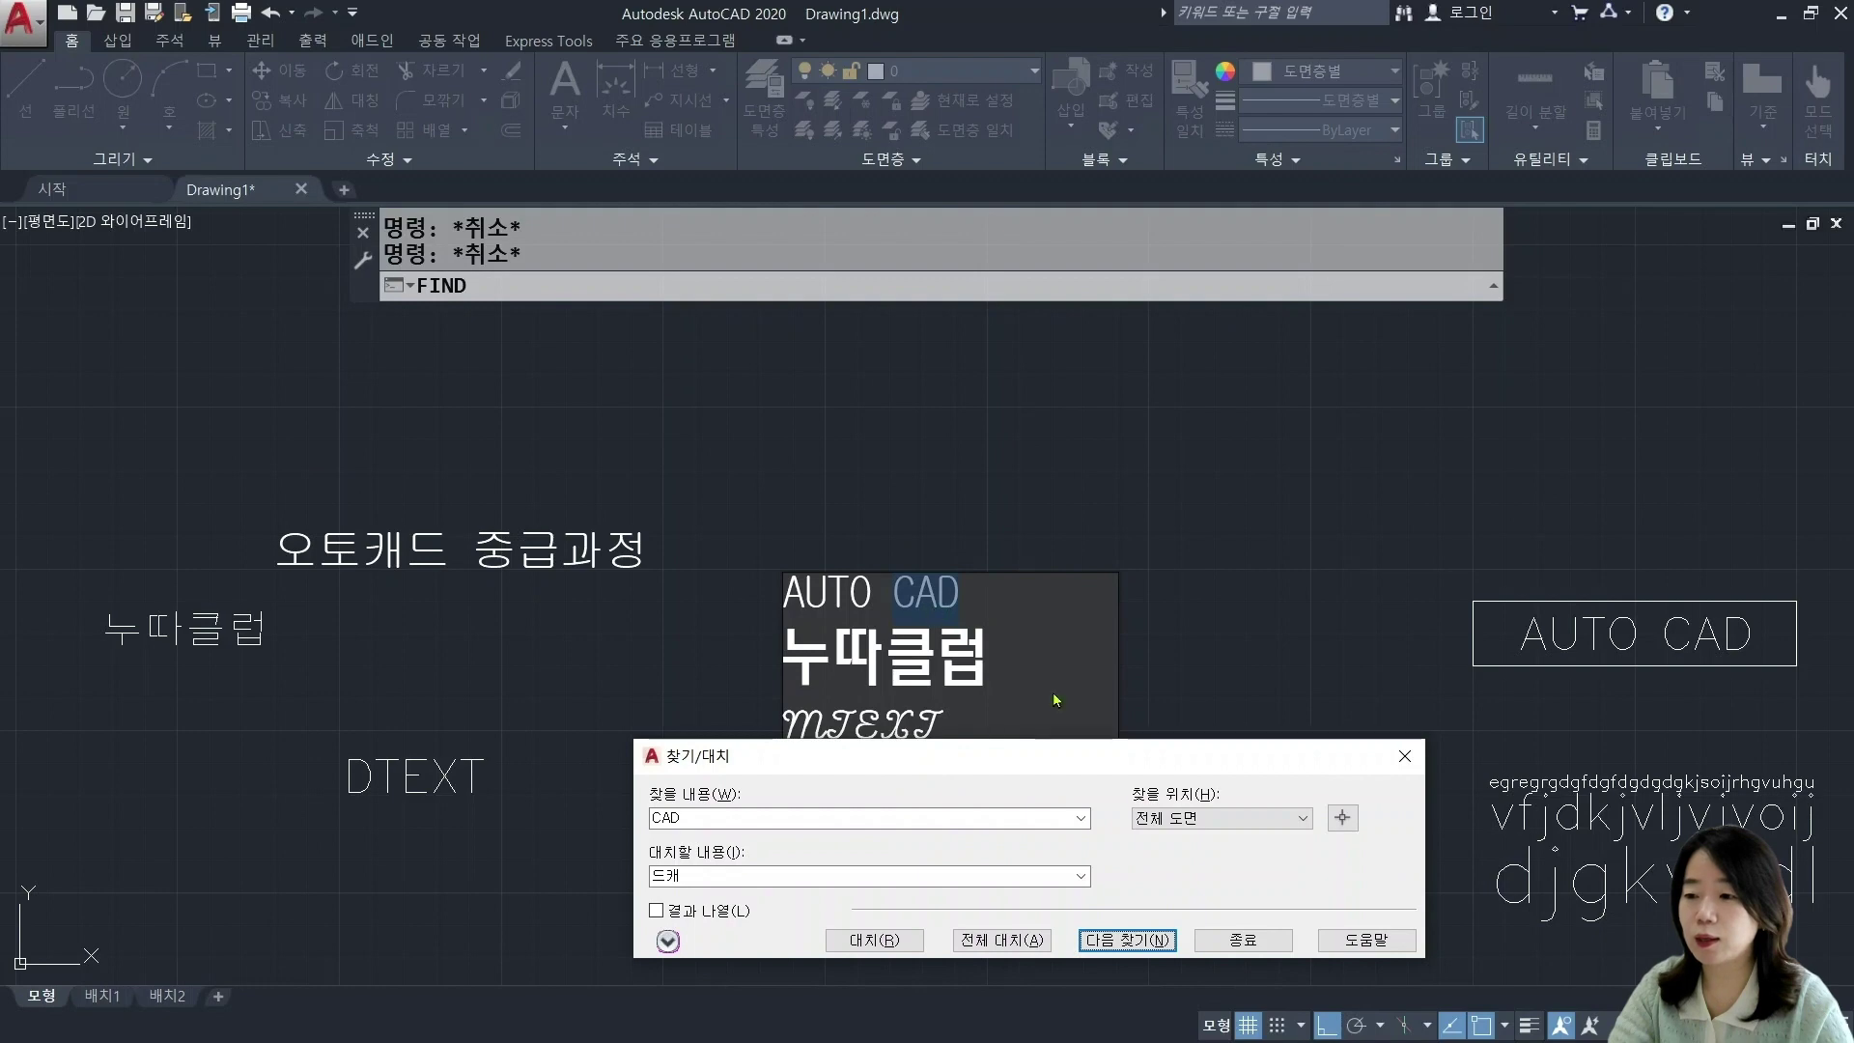
click(1128, 940)
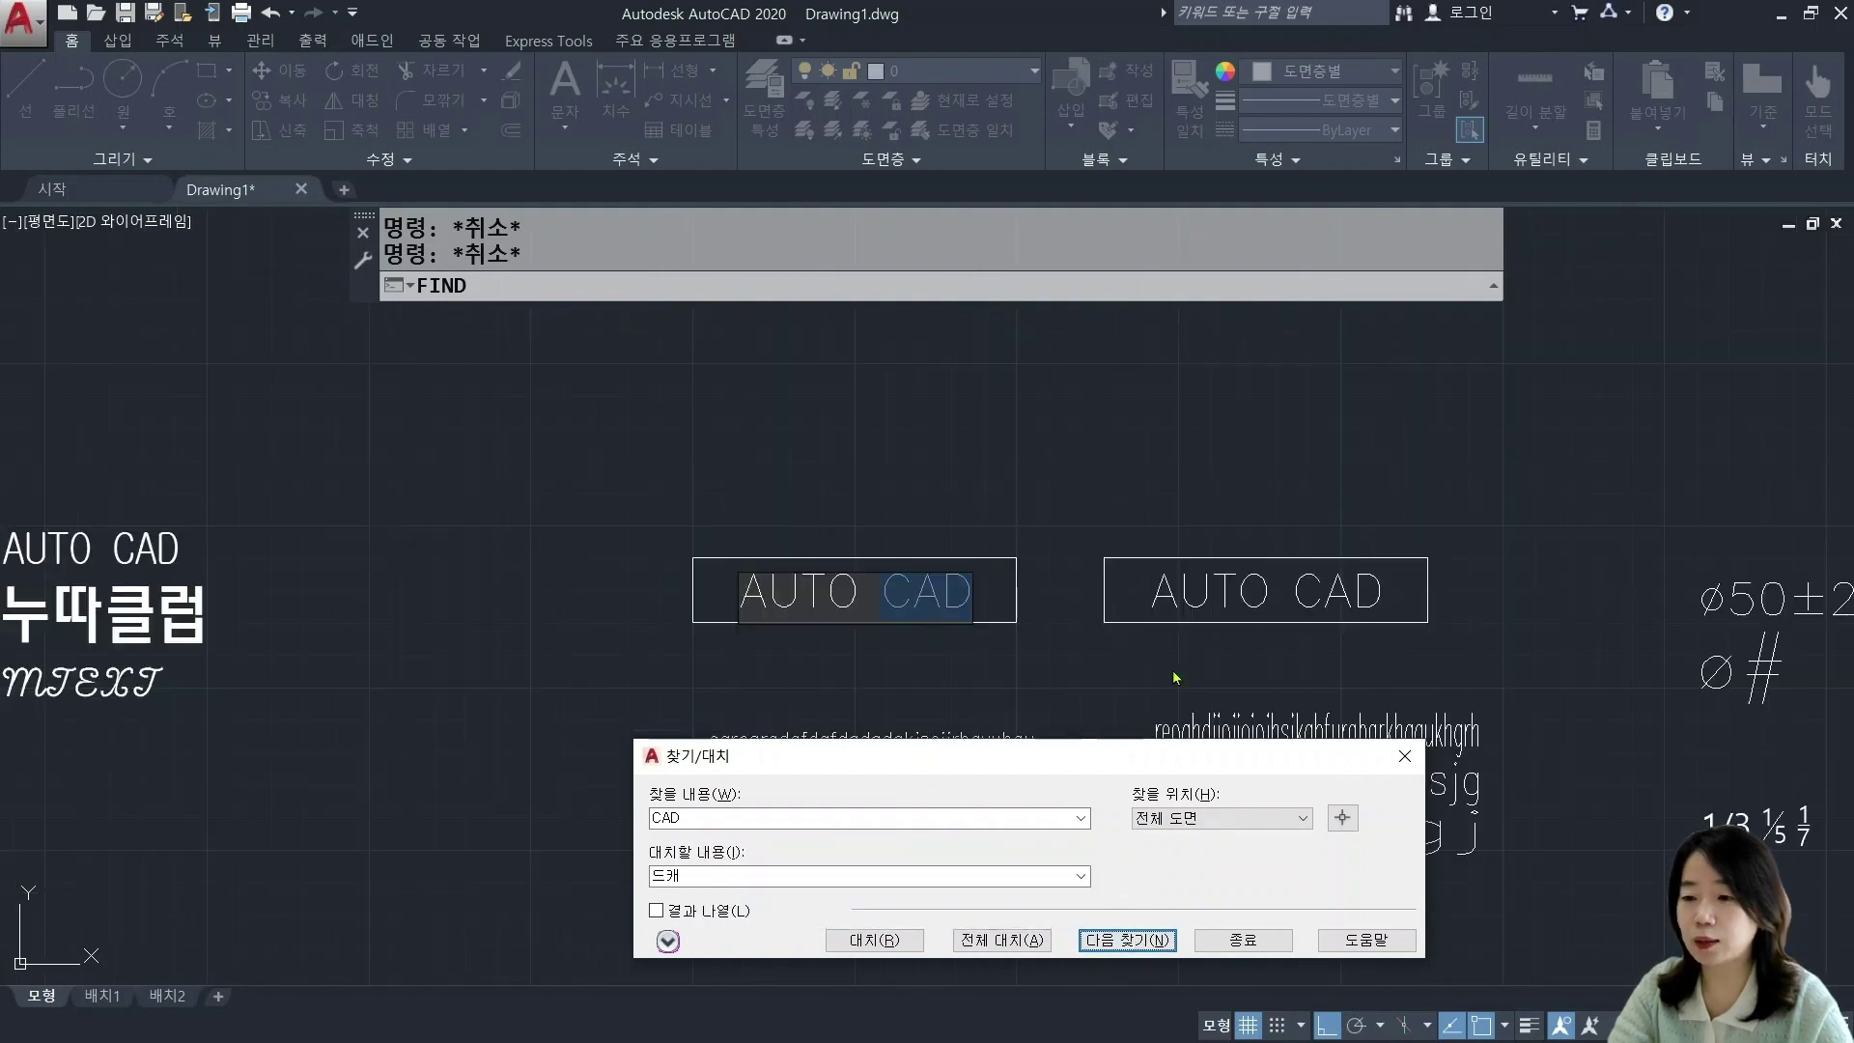
click(657, 912)
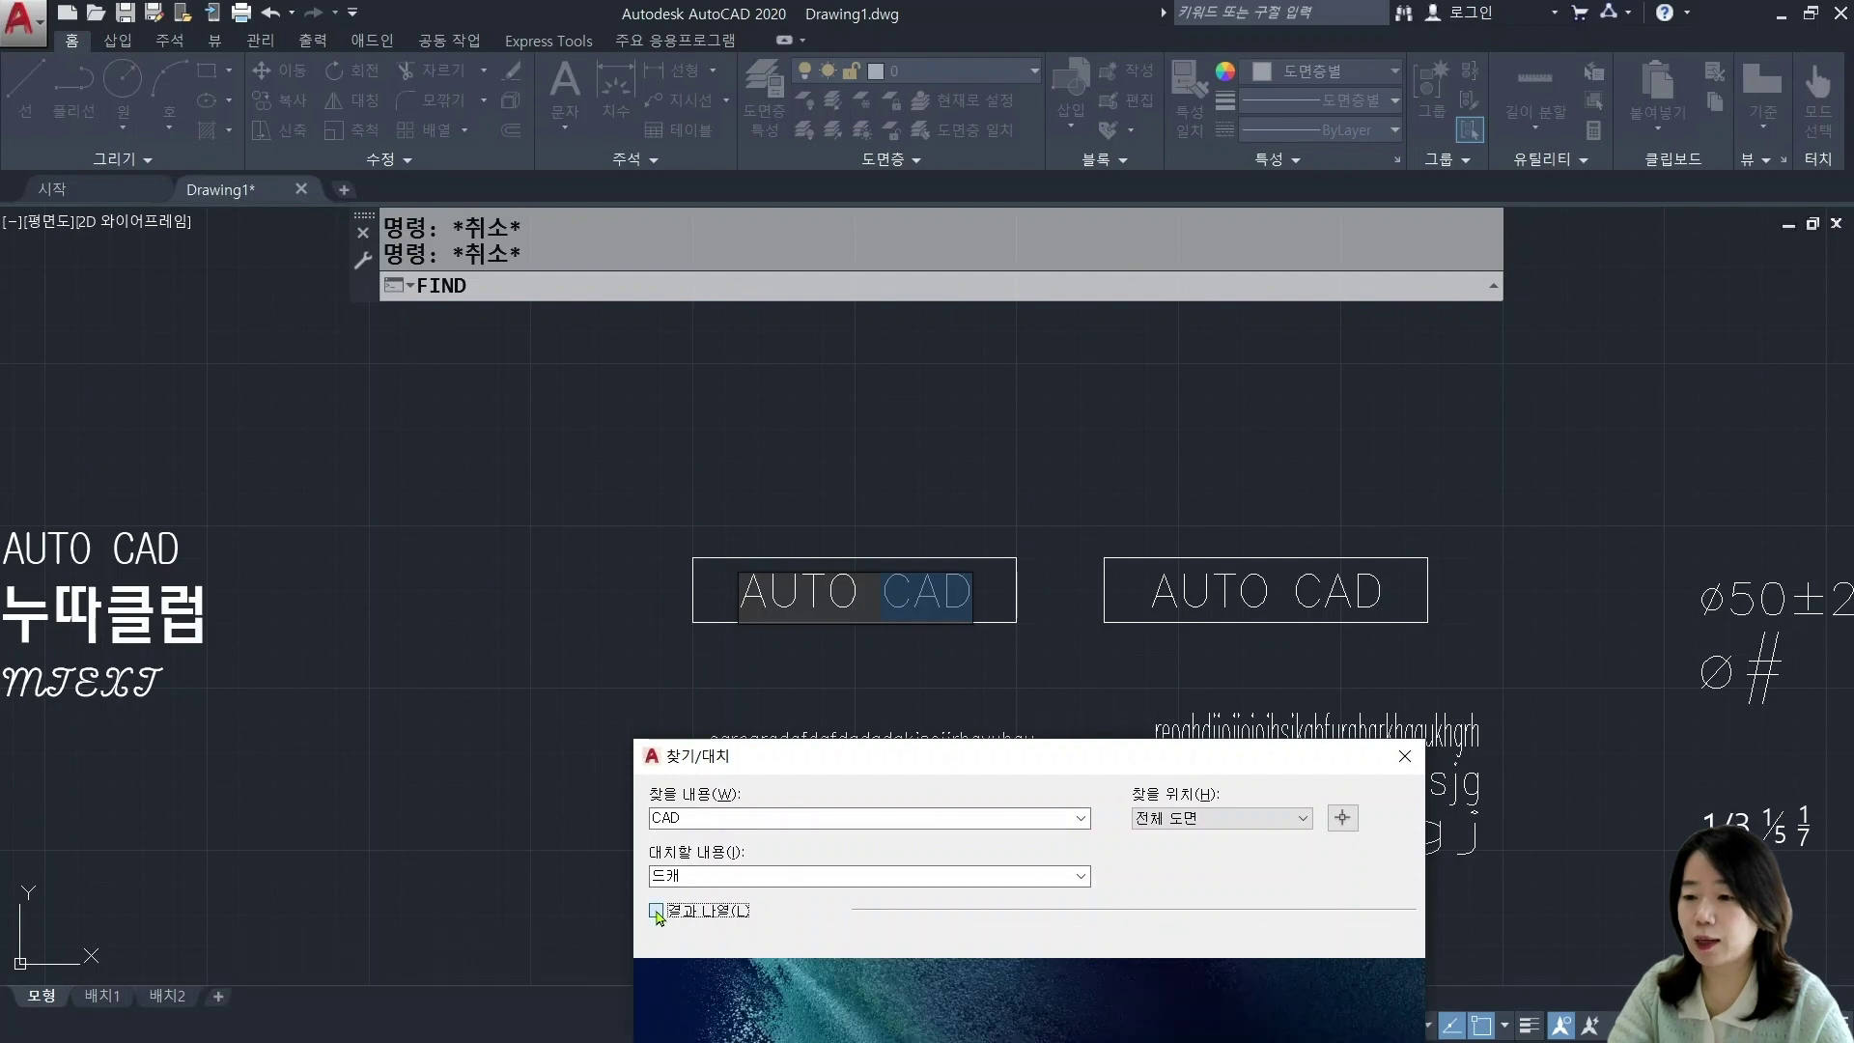
drag(1085, 757, 1411, 520)
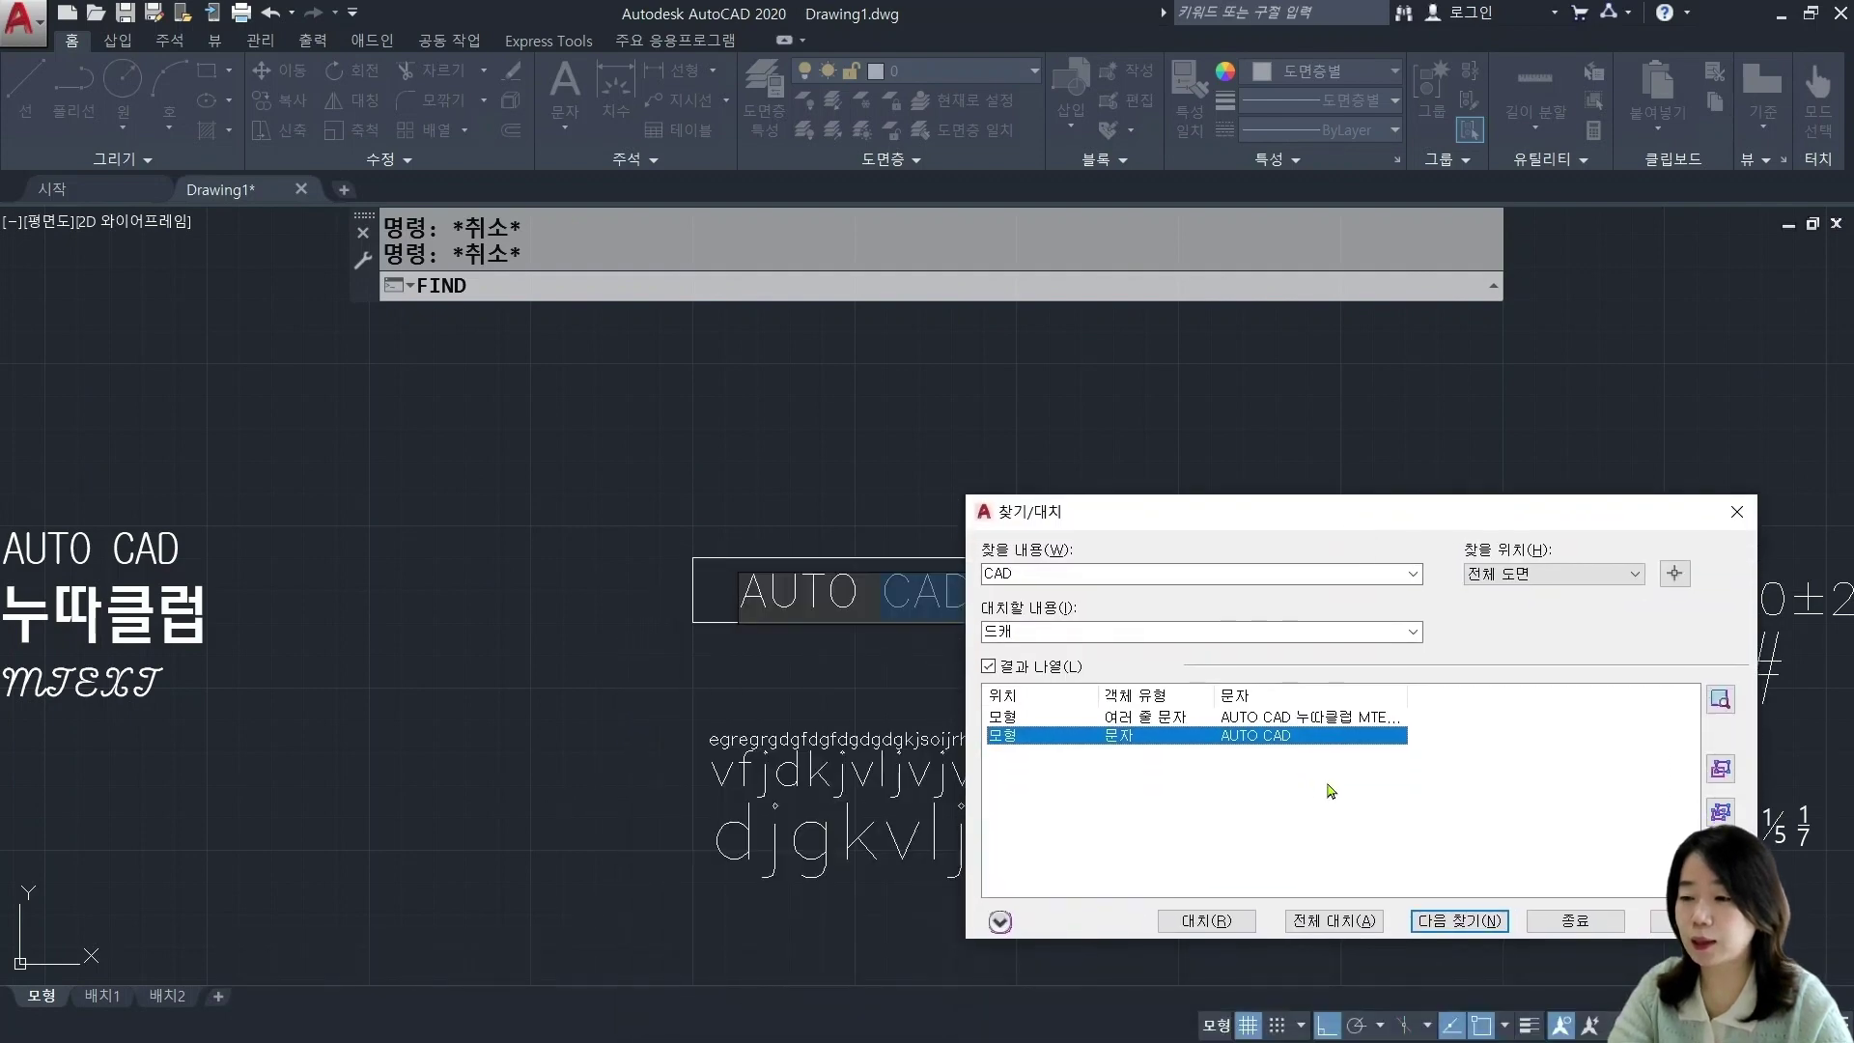
Step: Set the replacement text to 캐드 and replace only the currently found CAD in the left boxed AUTO CAD label
click(1029, 633)
key(BackSpace)
key(BackSpace)
text(캐드)
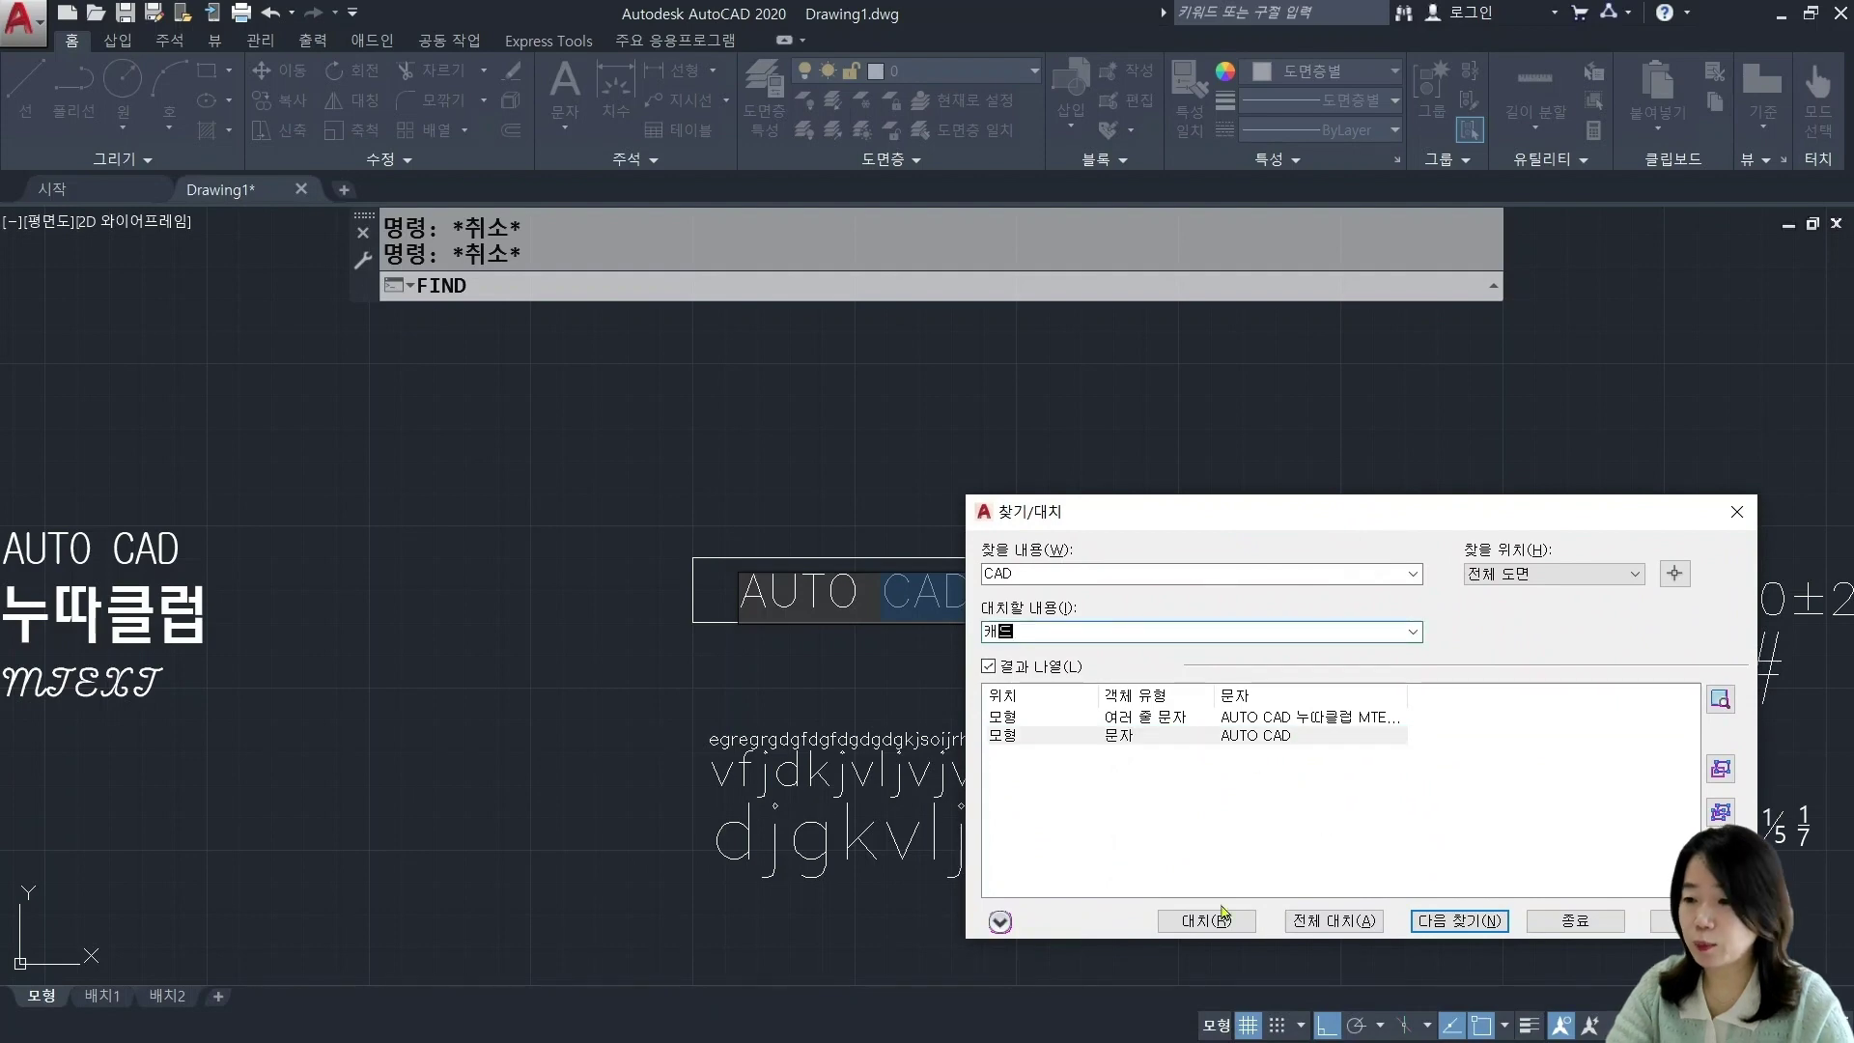
click(1202, 923)
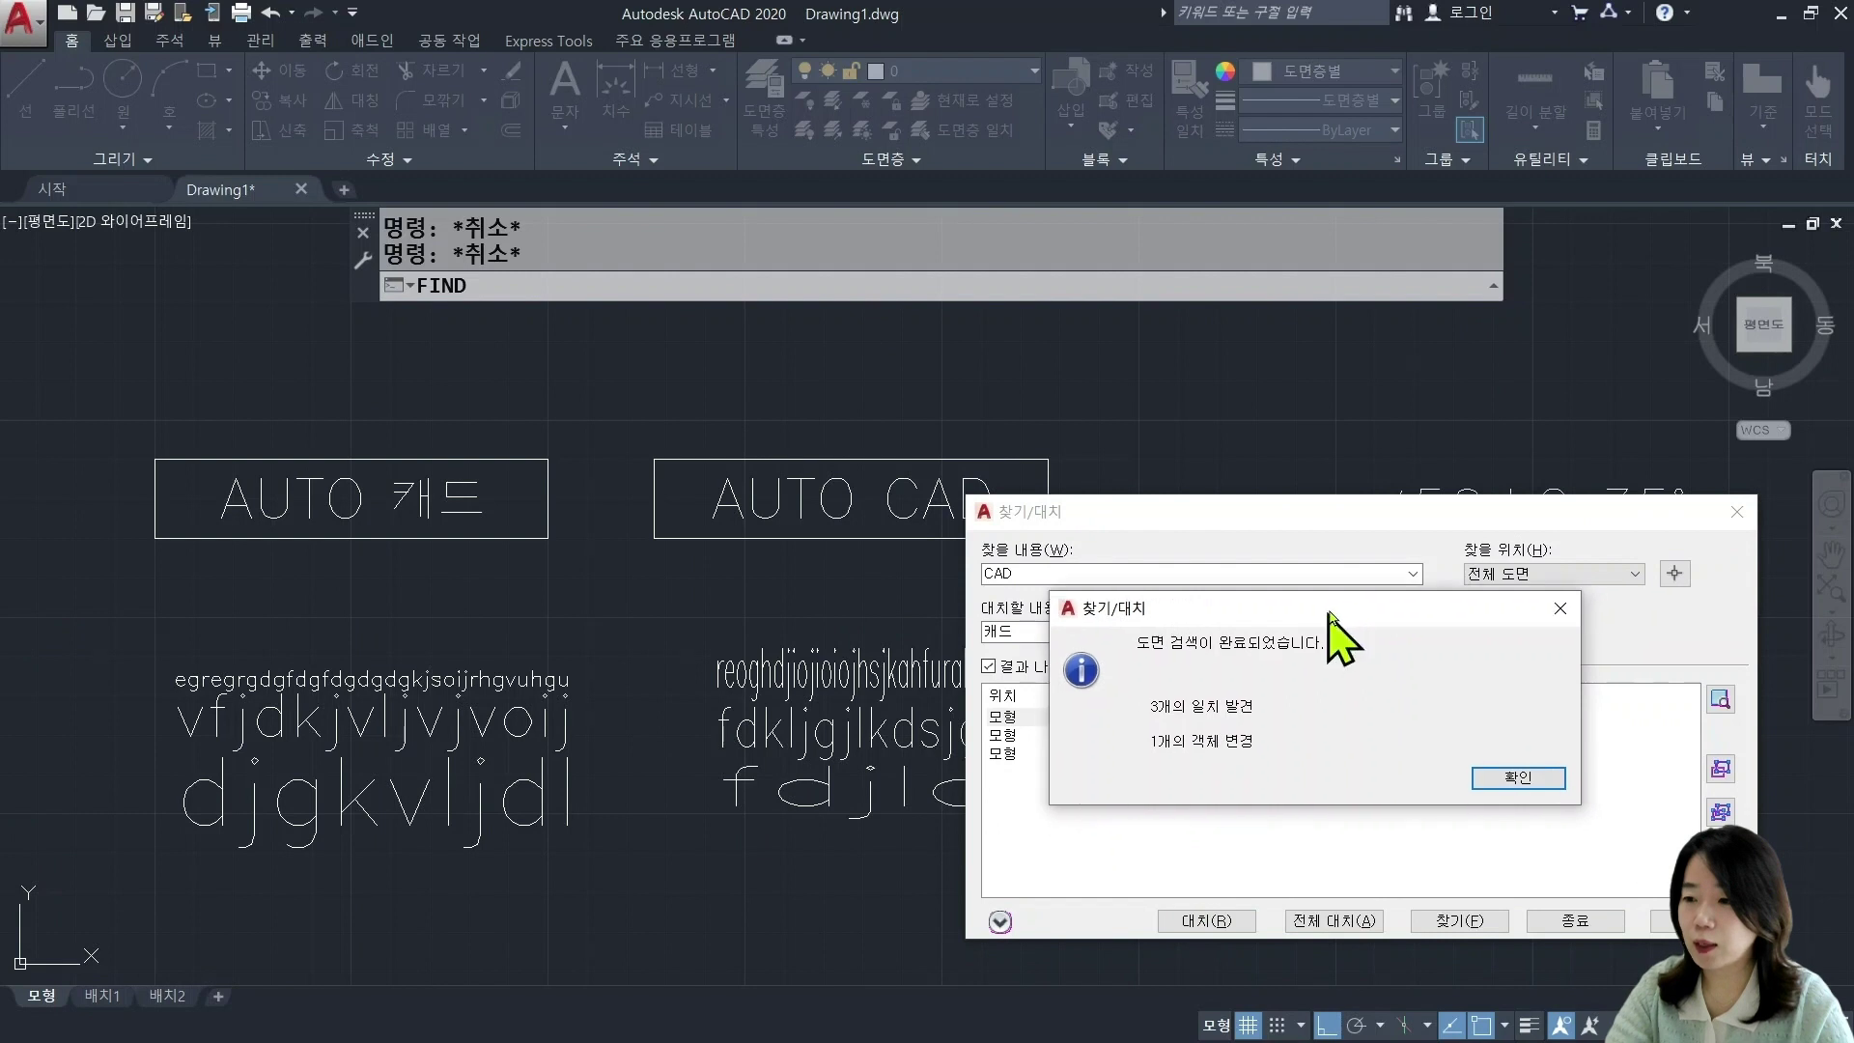
drag(1330, 614, 1371, 593)
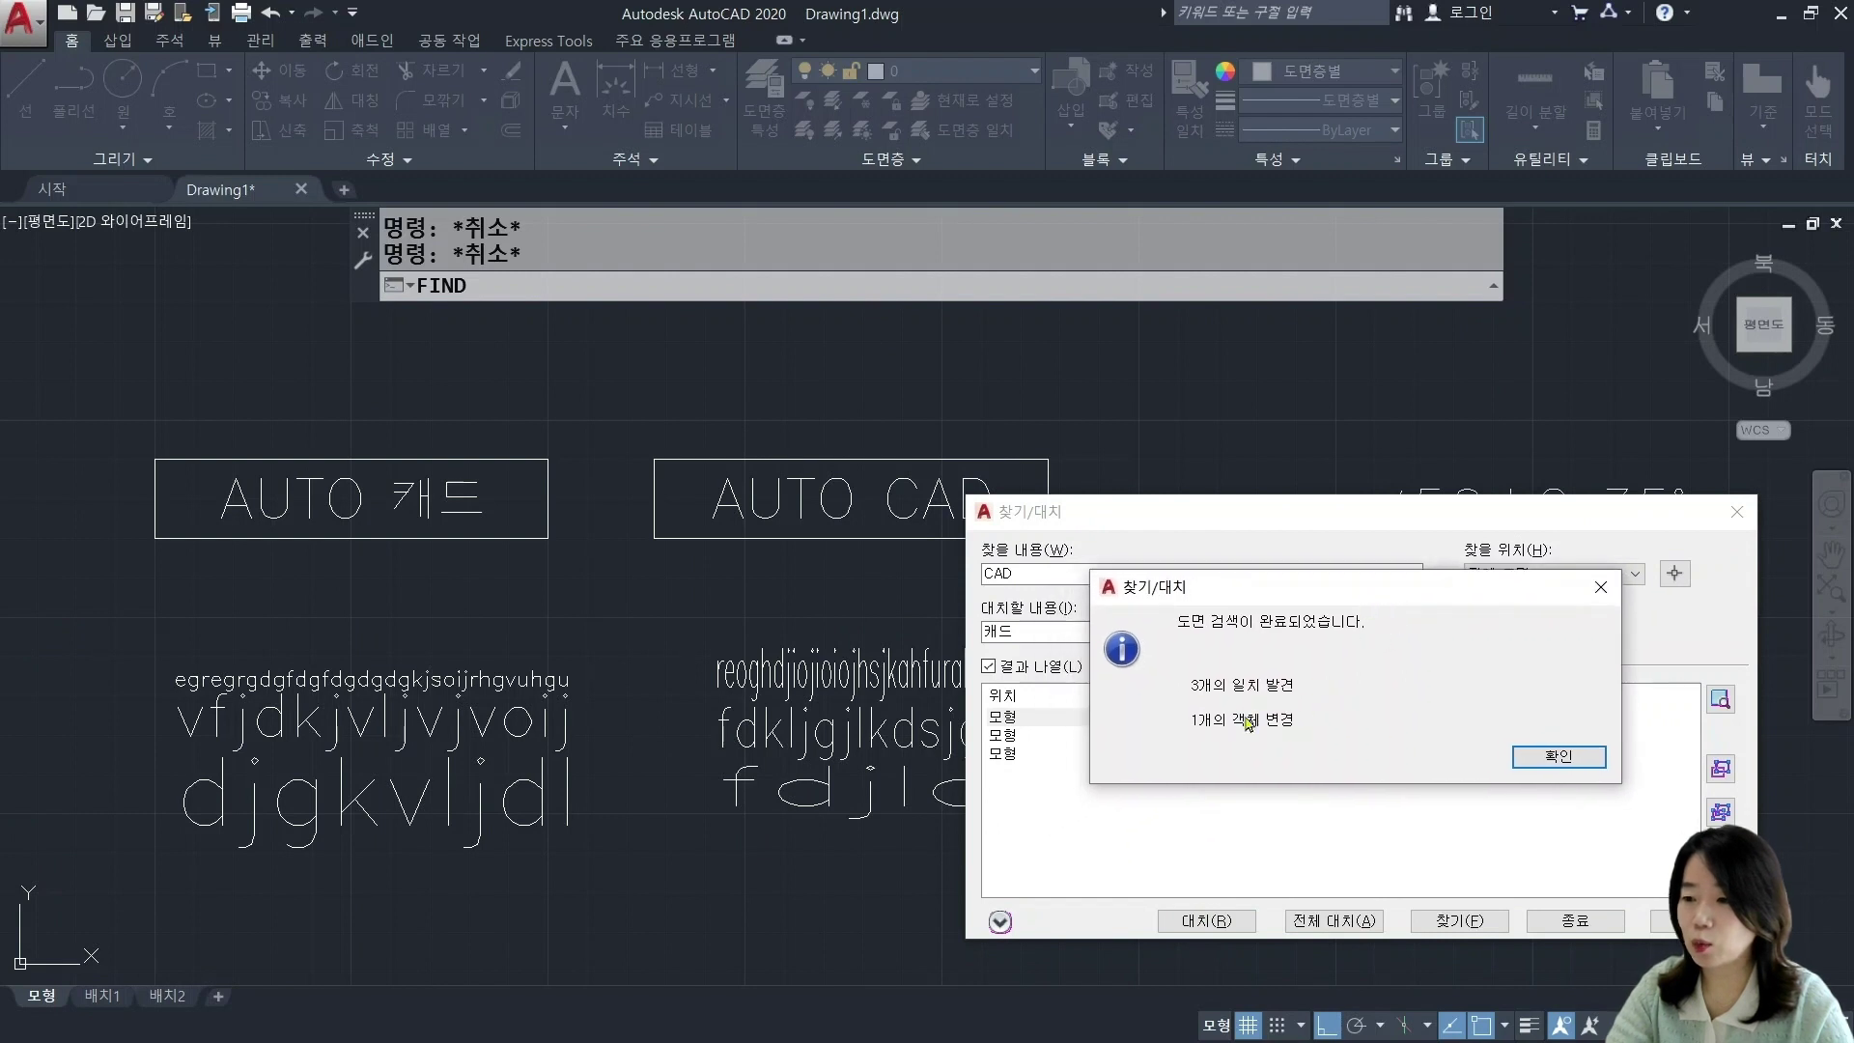
click(1576, 760)
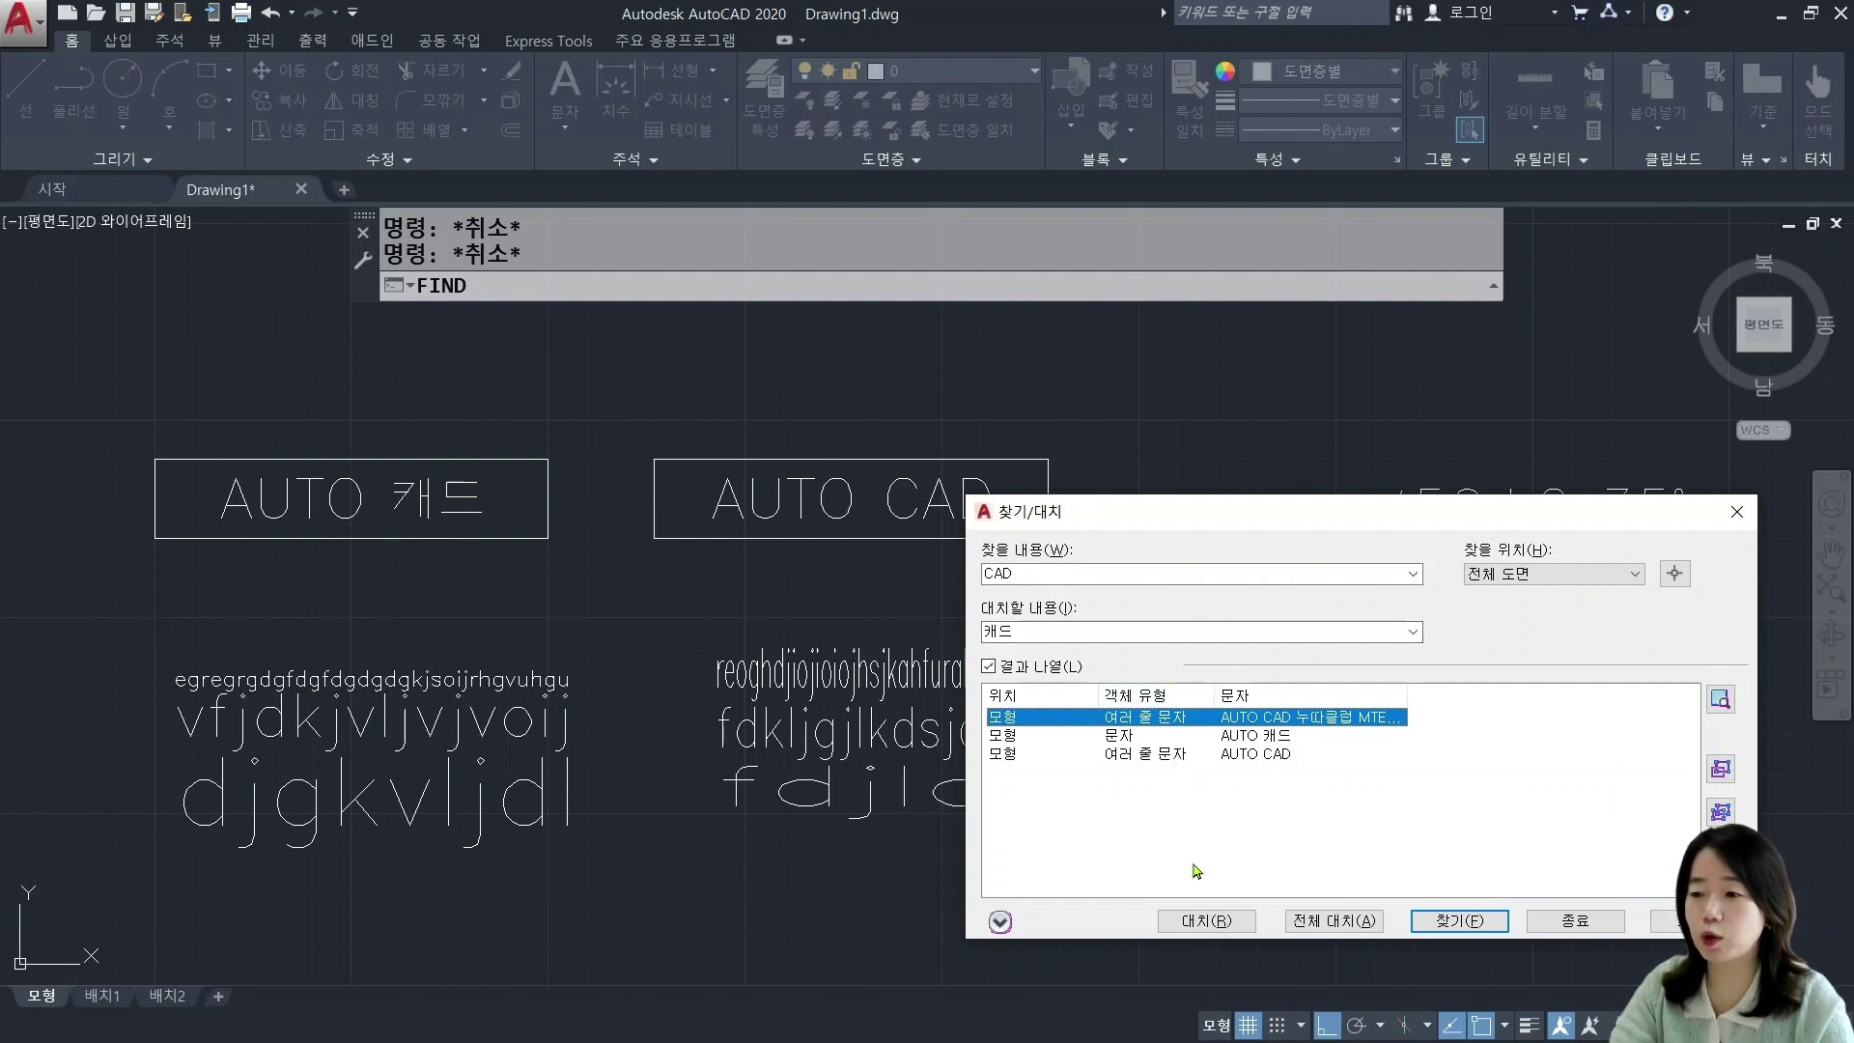
Step: Replace all remaining occurrences of CAD in the drawing with 캐드 and exit Find and Replace
click(1350, 922)
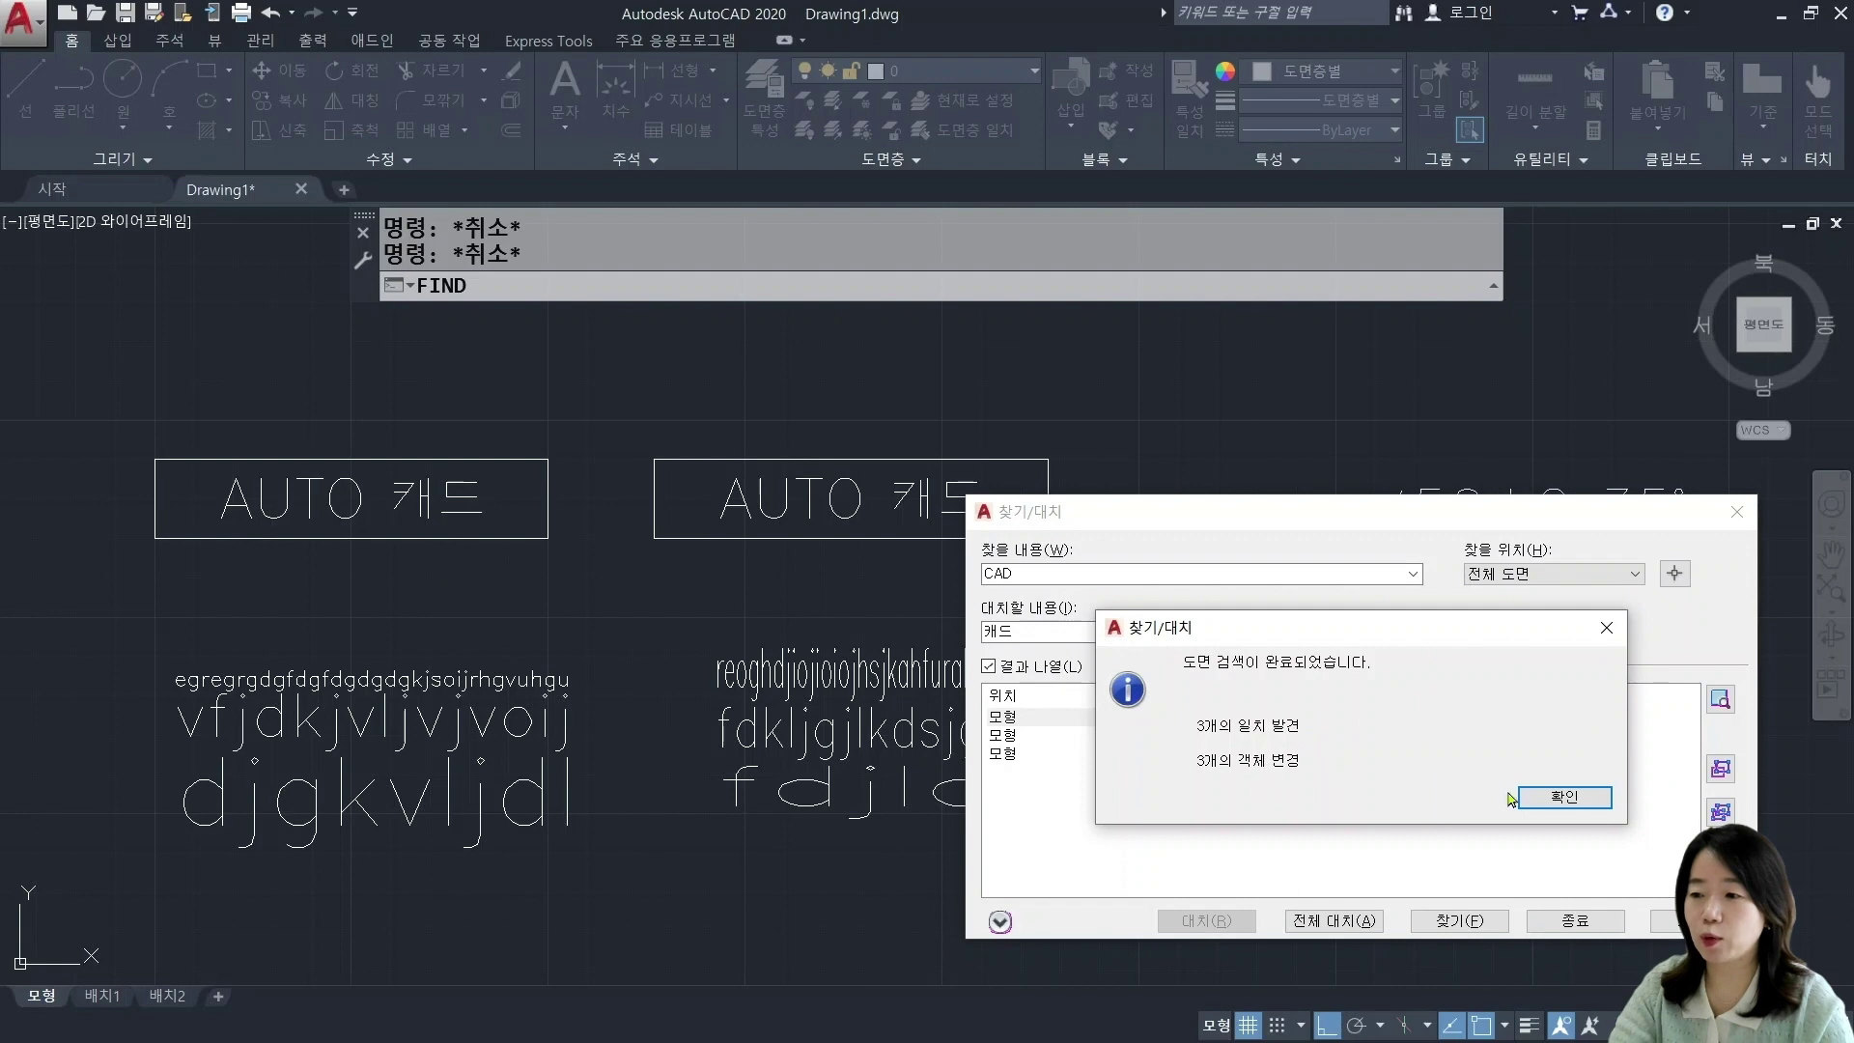
click(1565, 797)
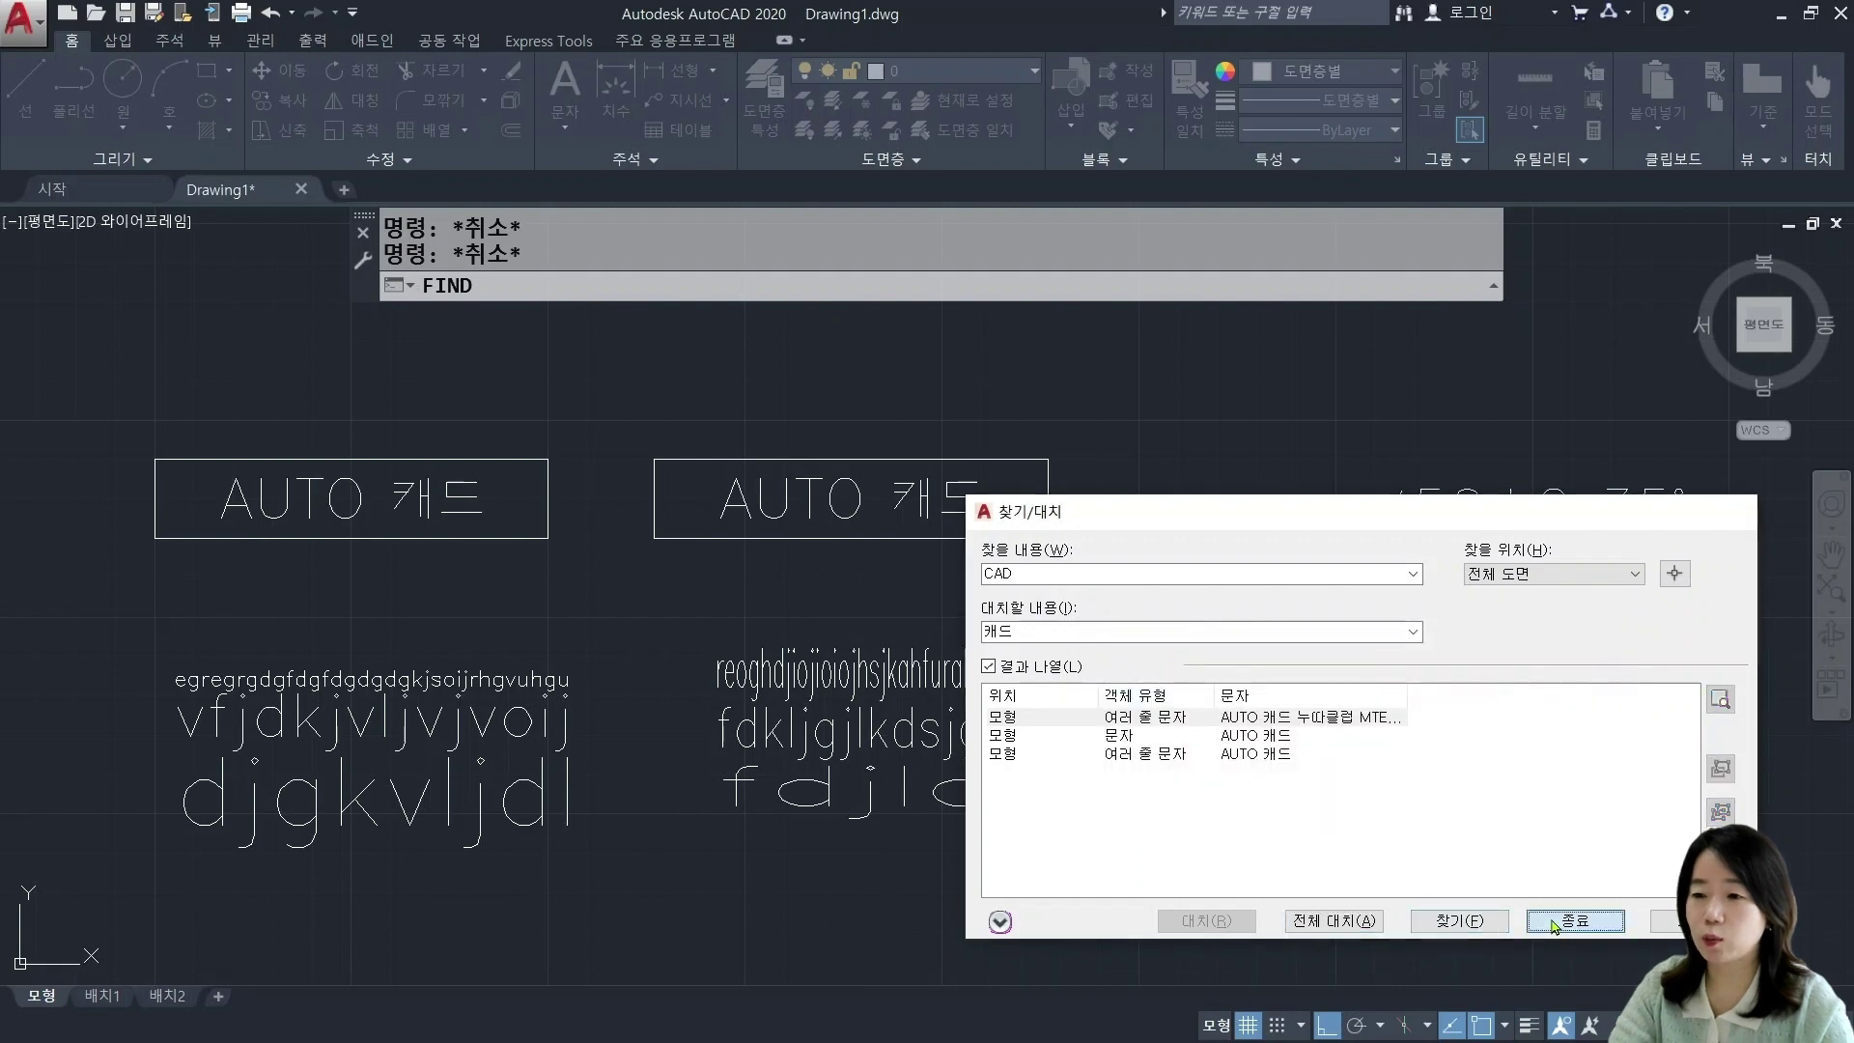
click(1575, 920)
scroll(614, 684, down, 3)
middle_drag(333, 568, 641, 559)
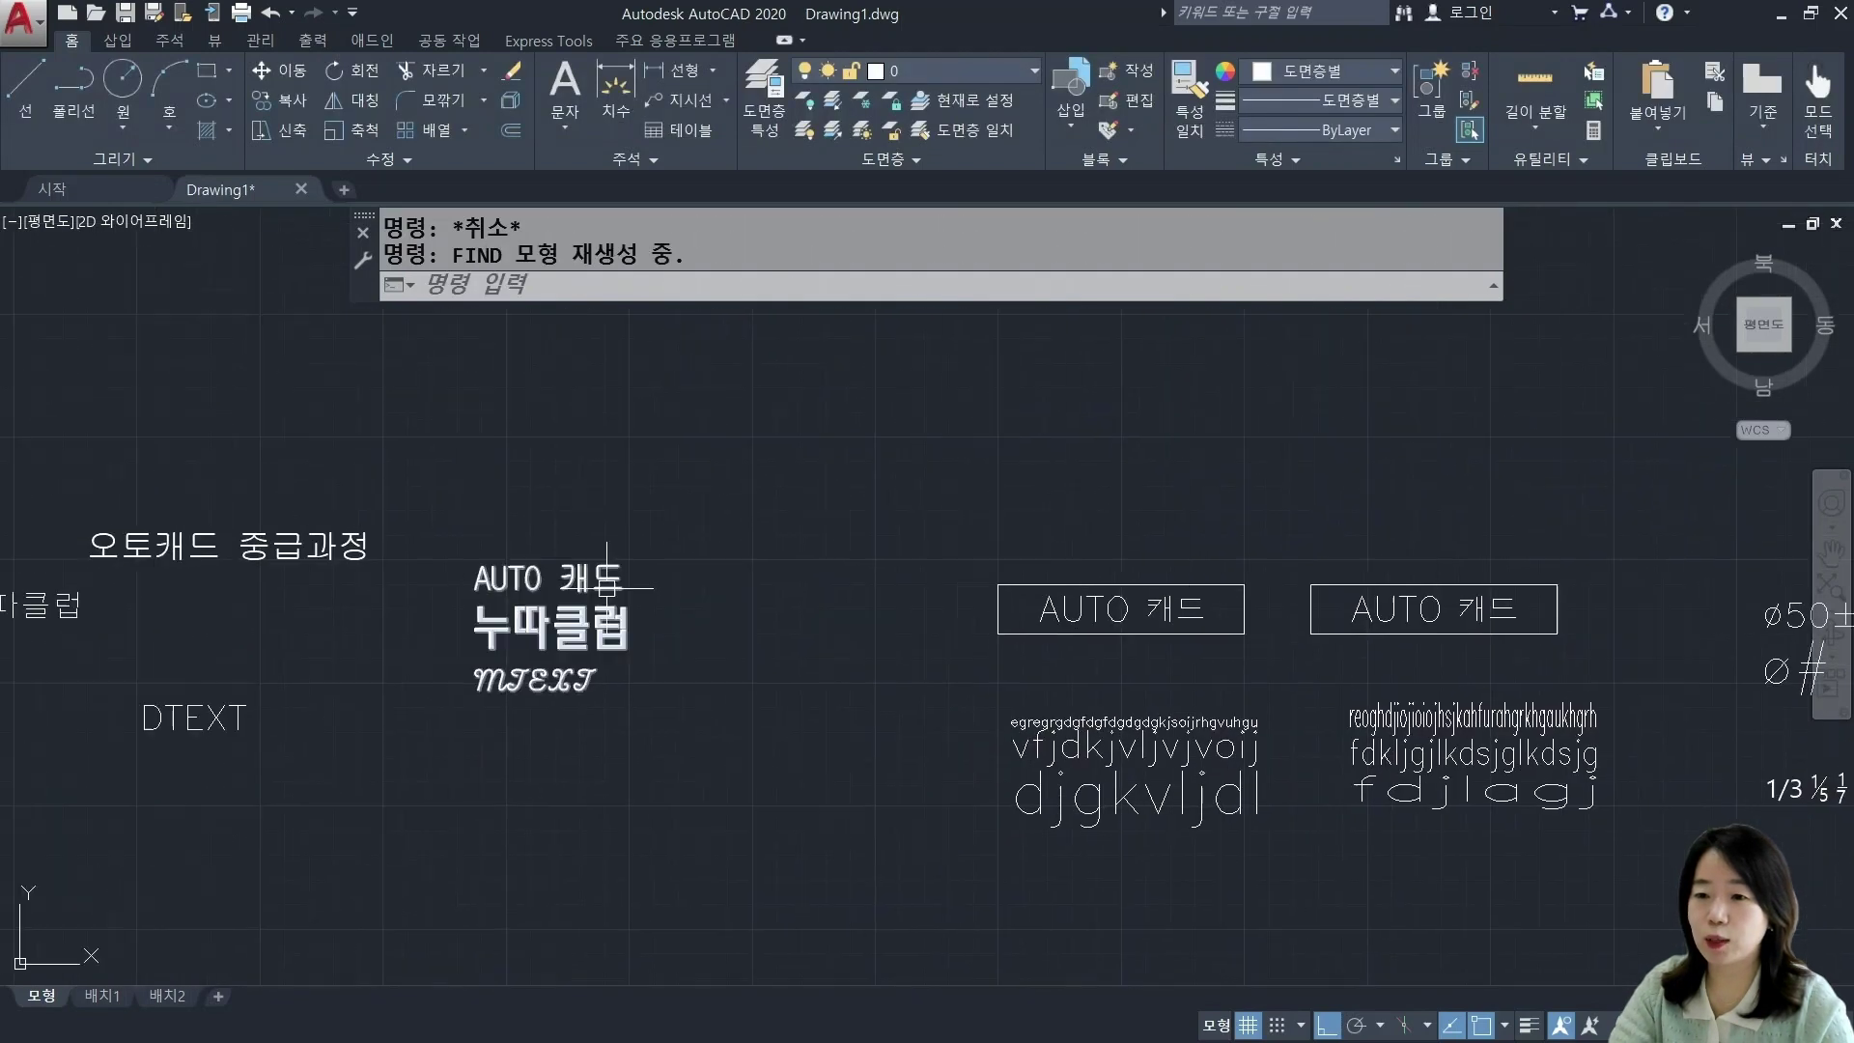
scroll(557, 578, up, 2)
middle_drag(1152, 625, 557, 627)
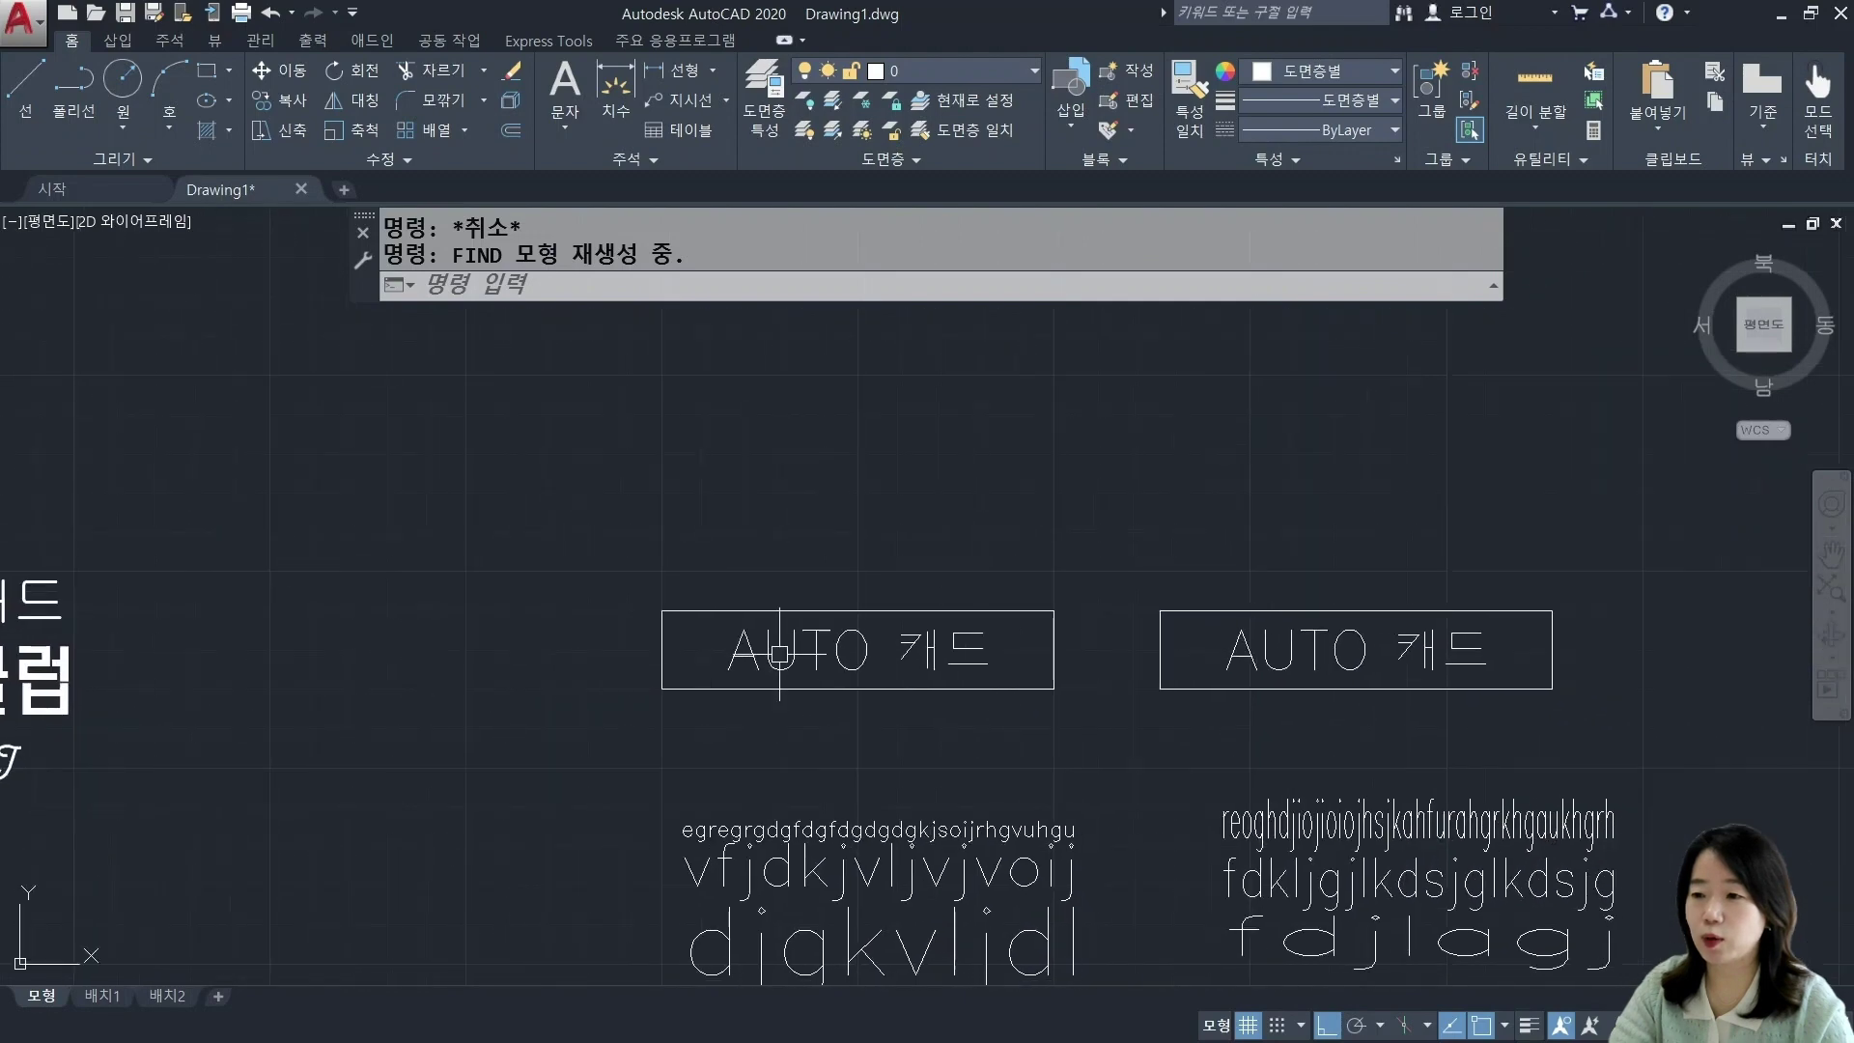
scroll(1229, 646, up, 2)
scroll(1129, 626, down, 2)
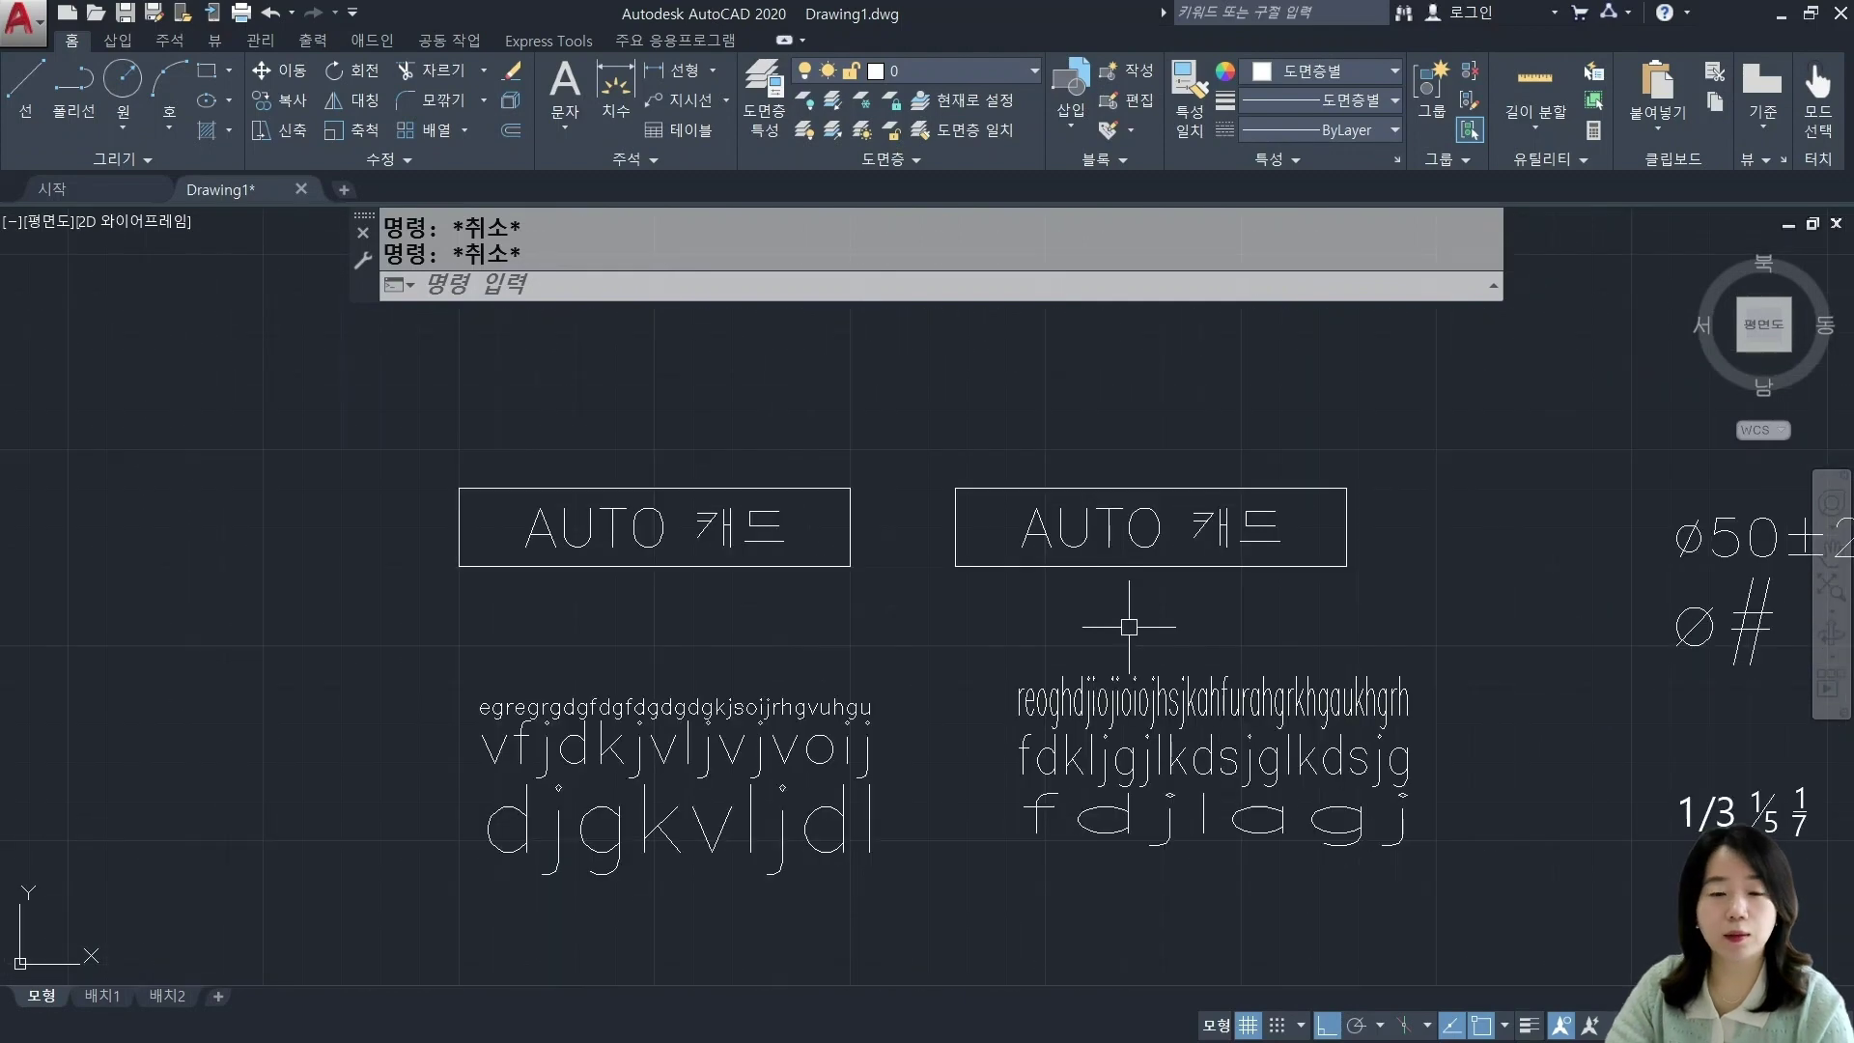